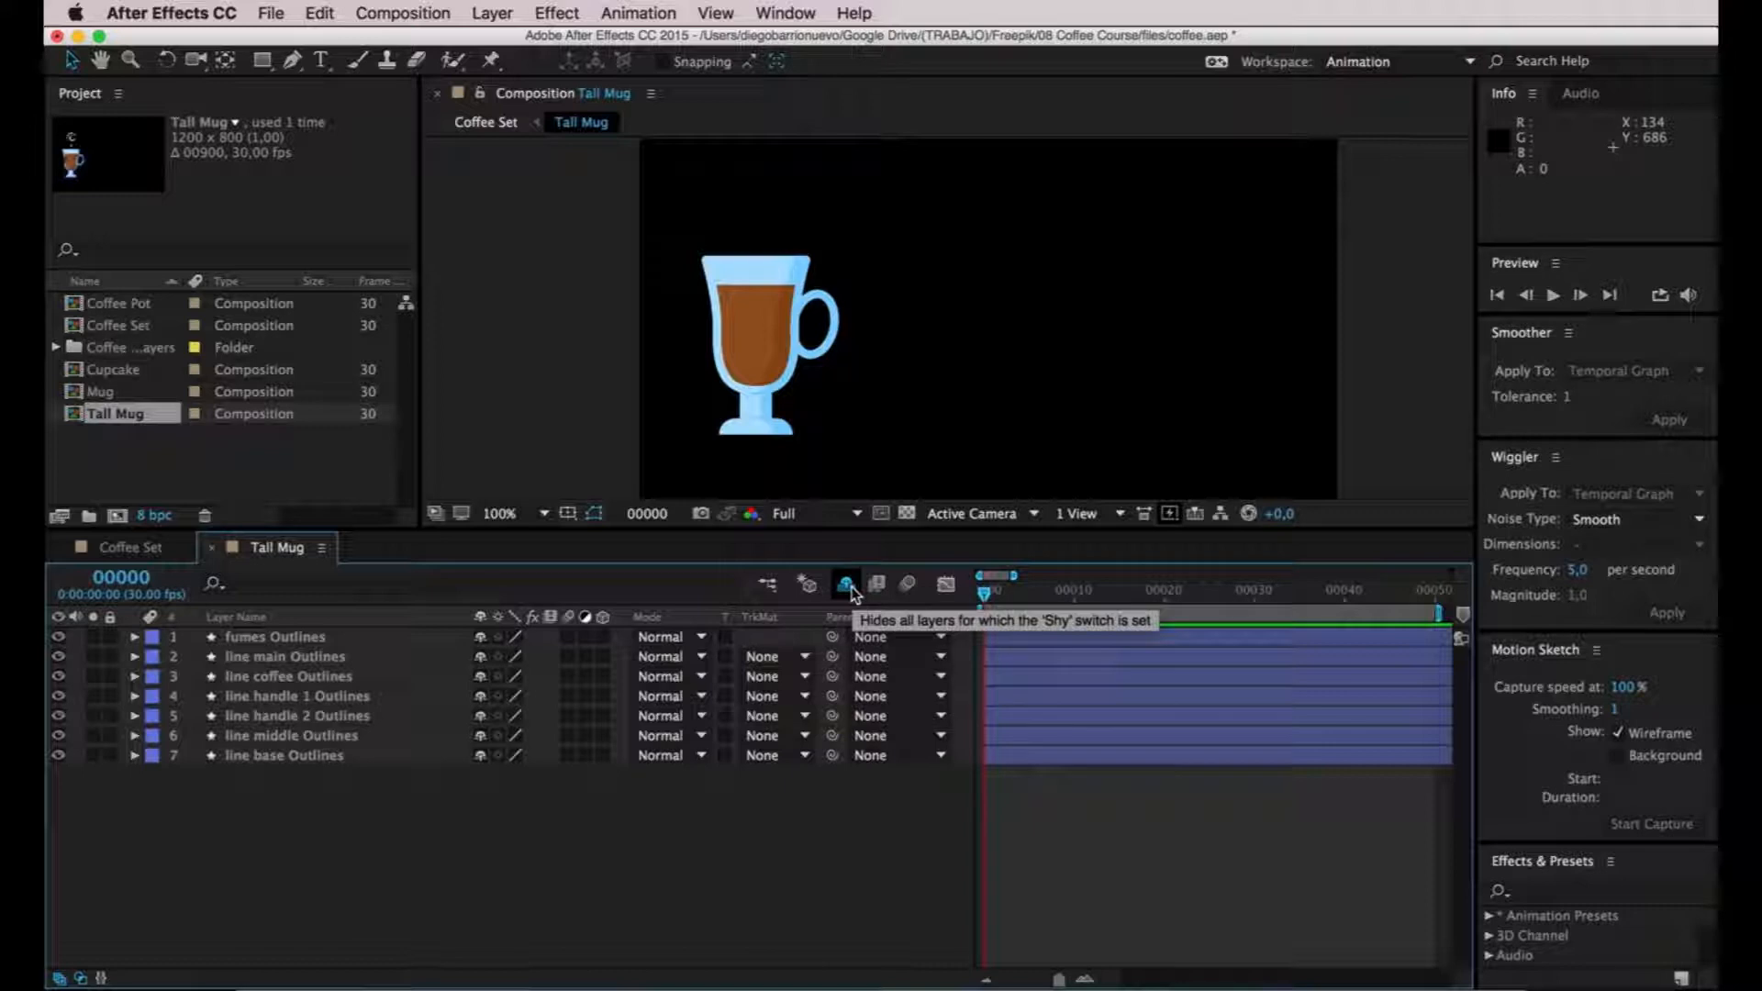
Mark the fumes and line layers as shy instead of the fill and shadow layers, and hide shy layers in the timeline.
left_click(848, 588)
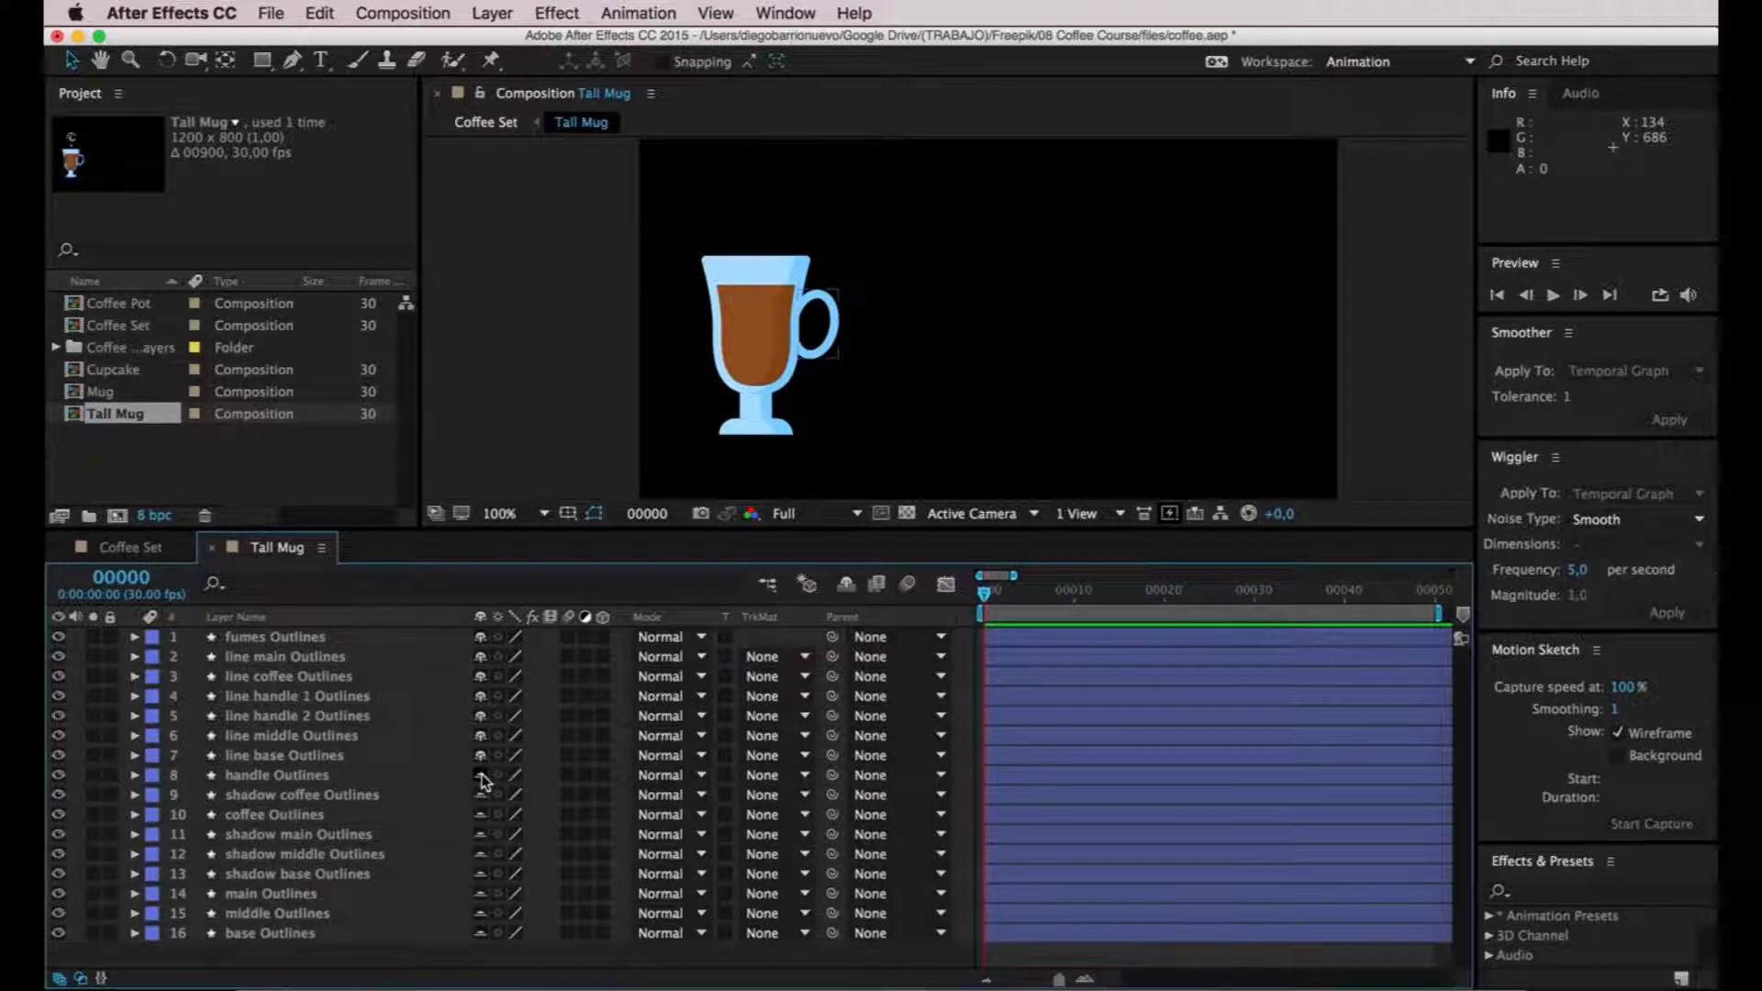
left_click_drag(481, 773, 481, 938)
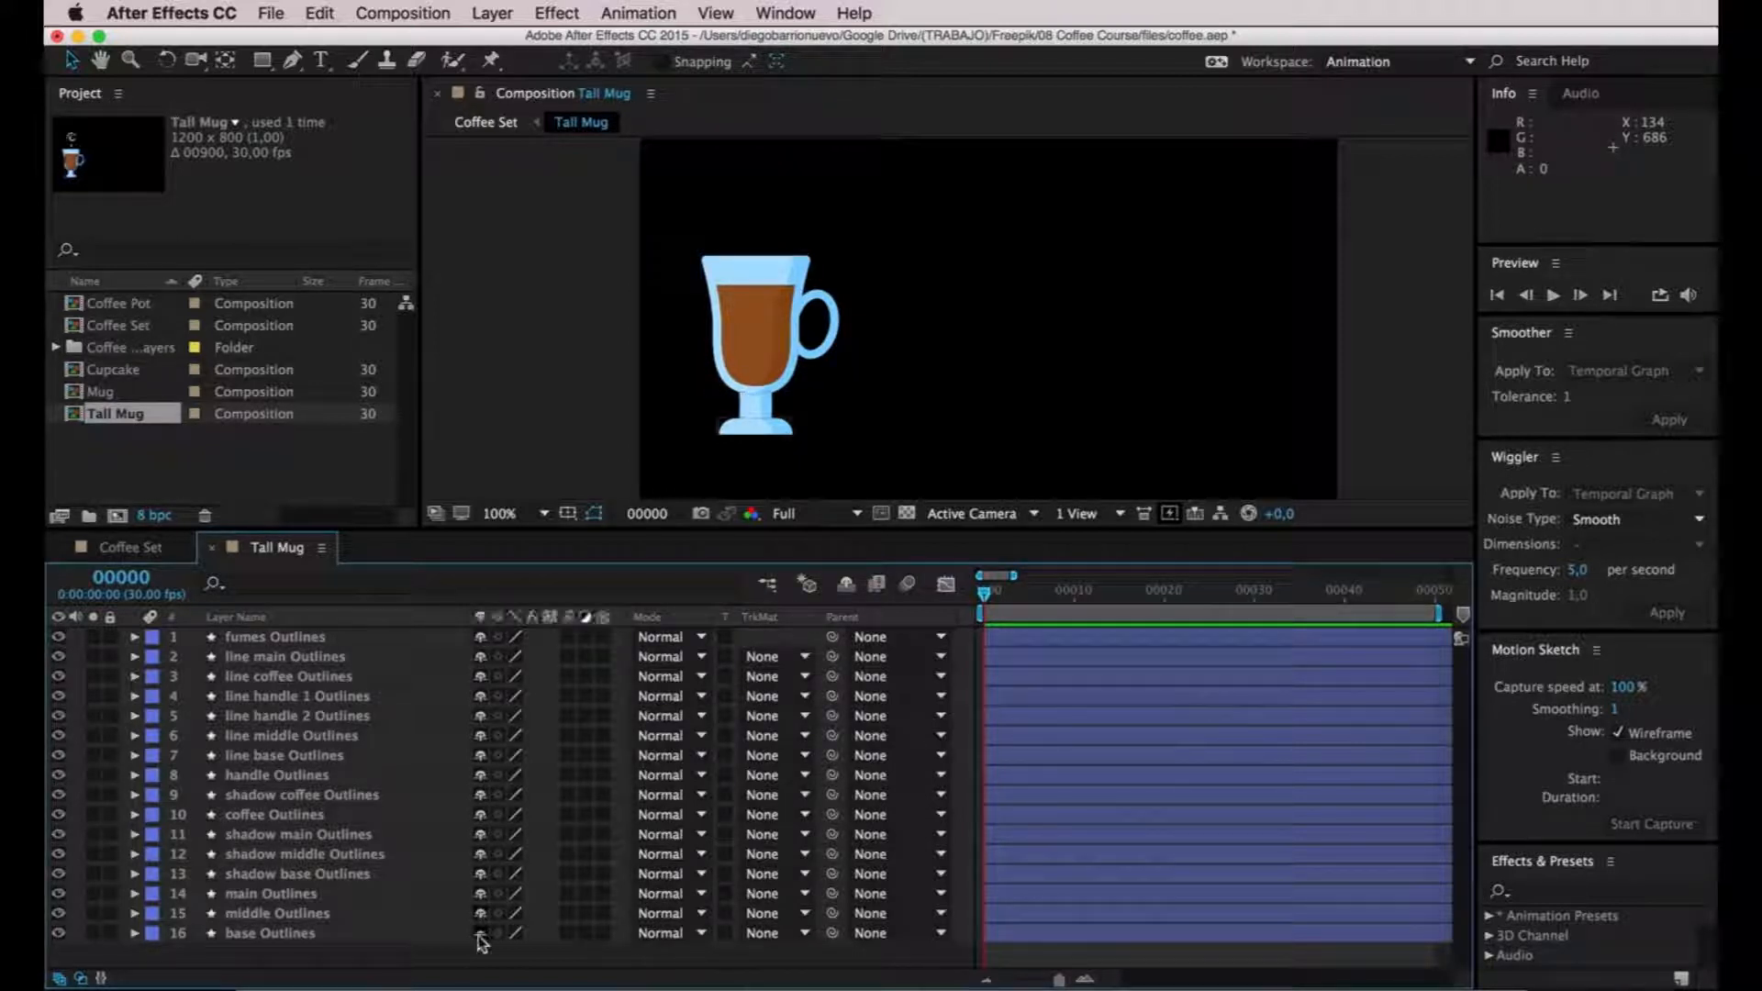
left_click(301, 755)
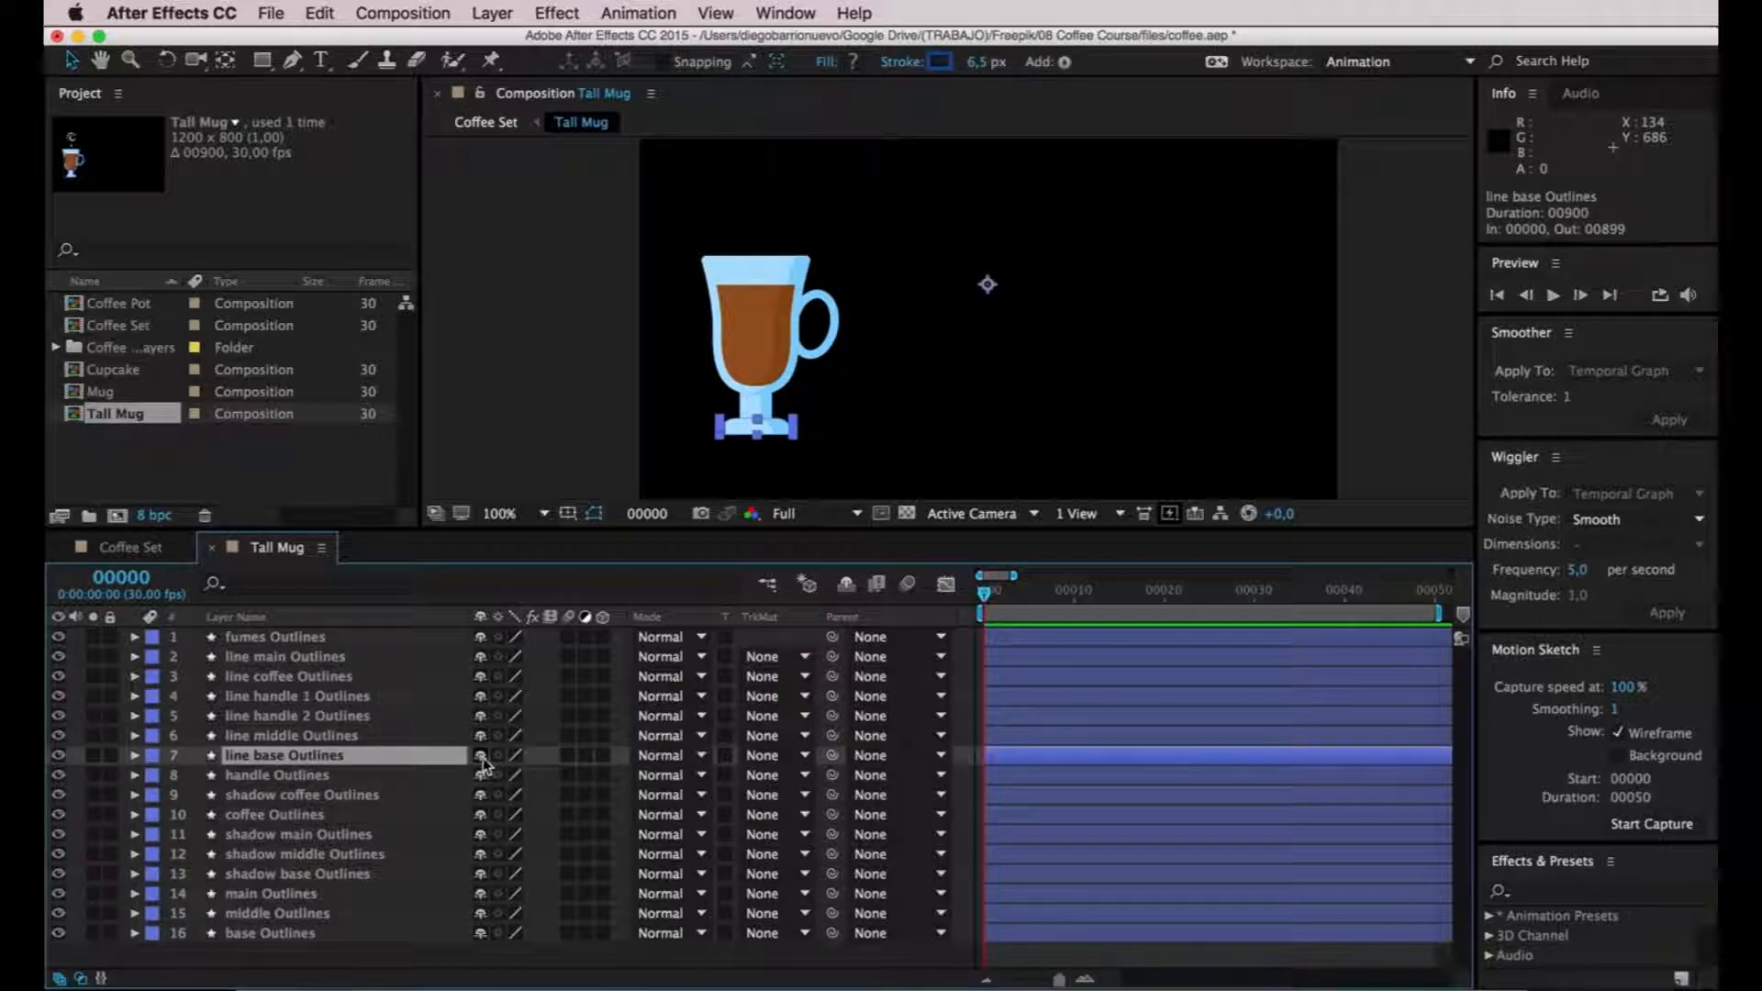
left_click_drag(485, 765, 479, 635)
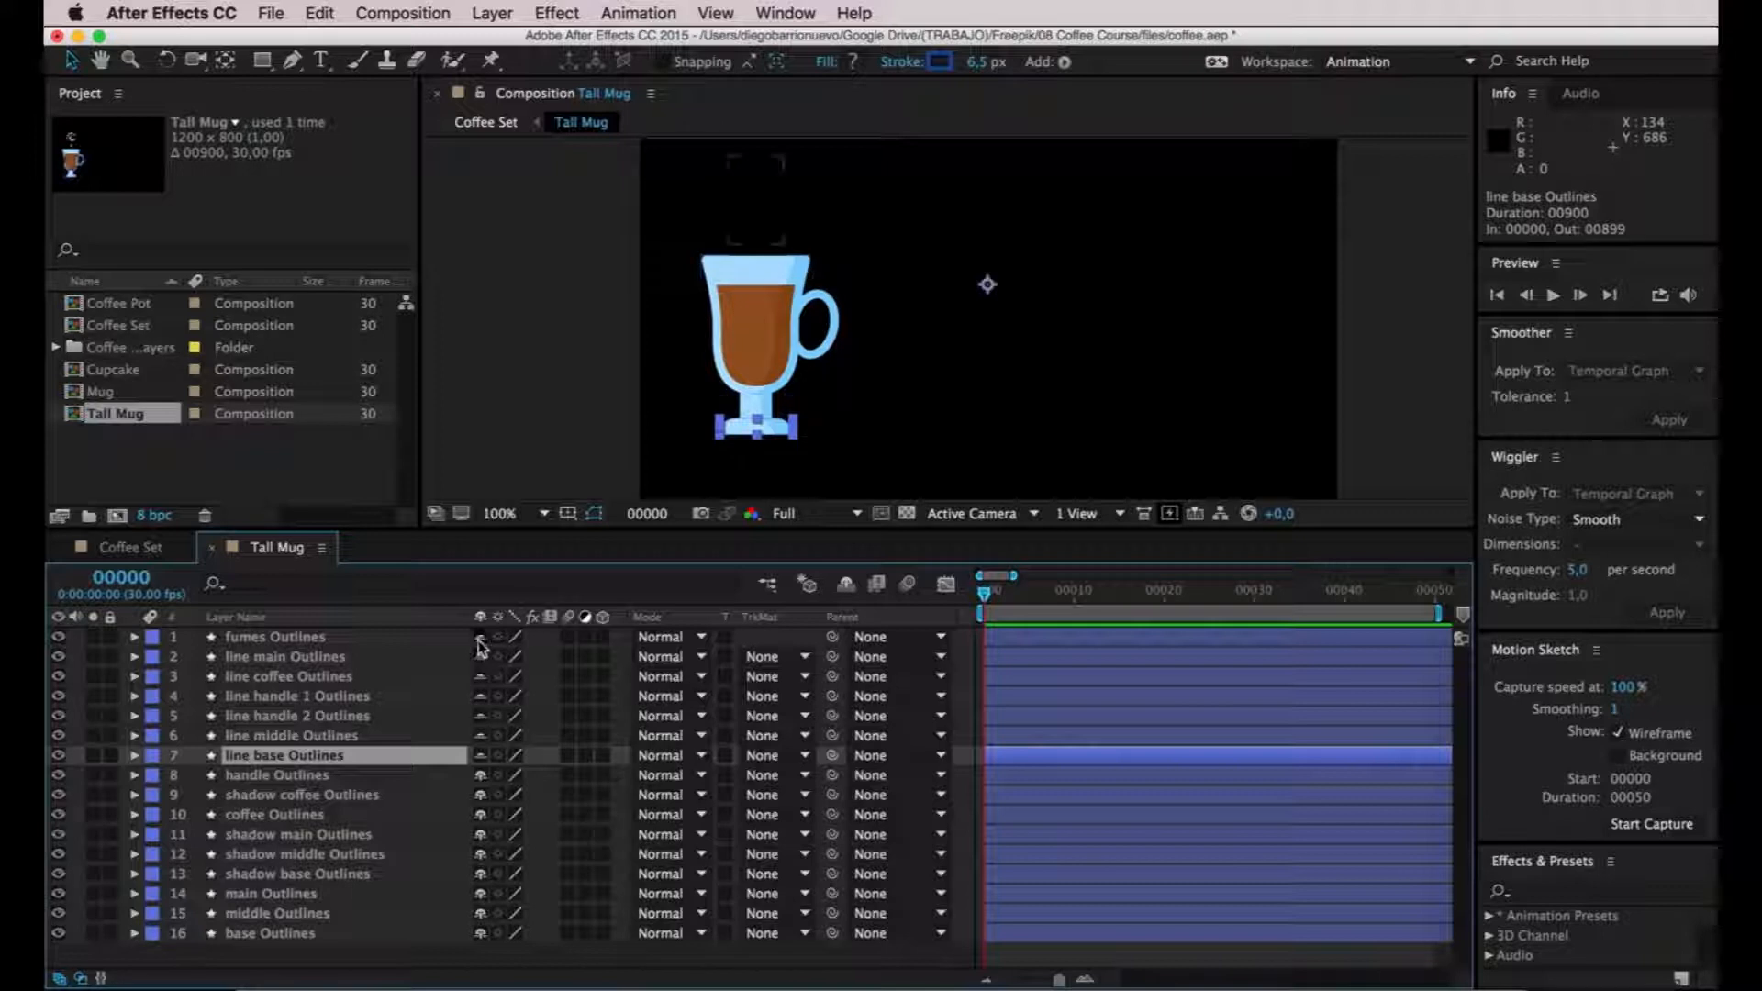
left_click(528, 973)
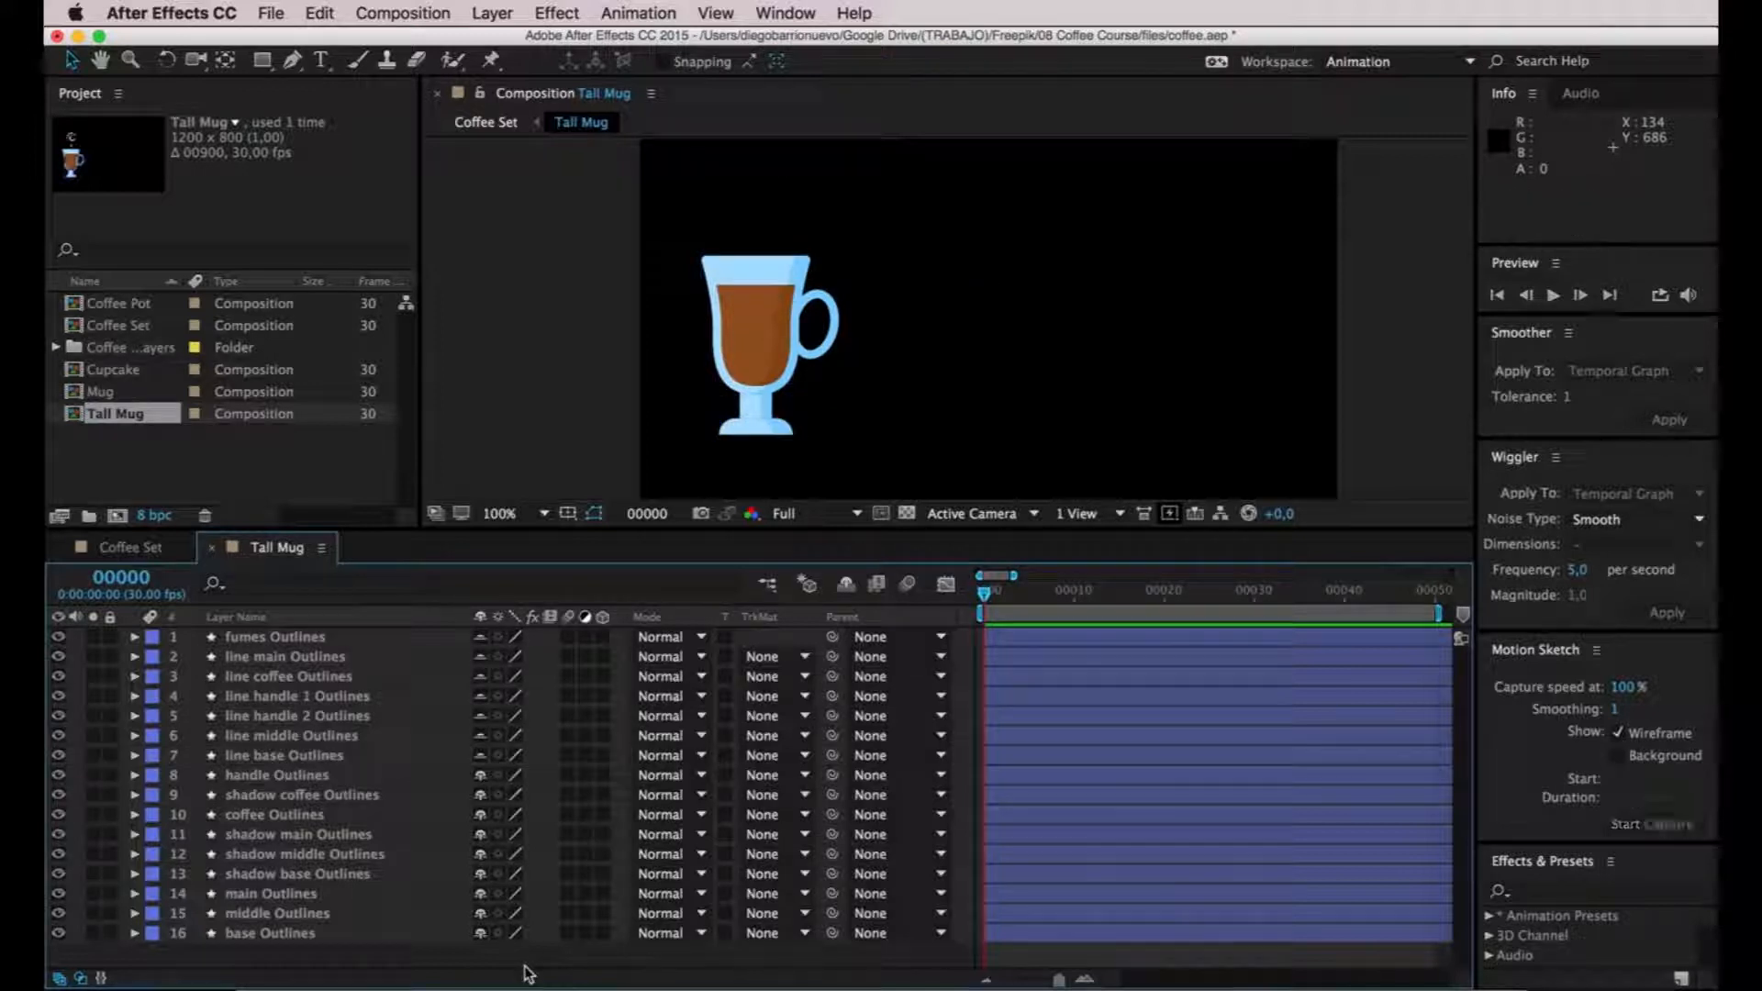
left_click(846, 584)
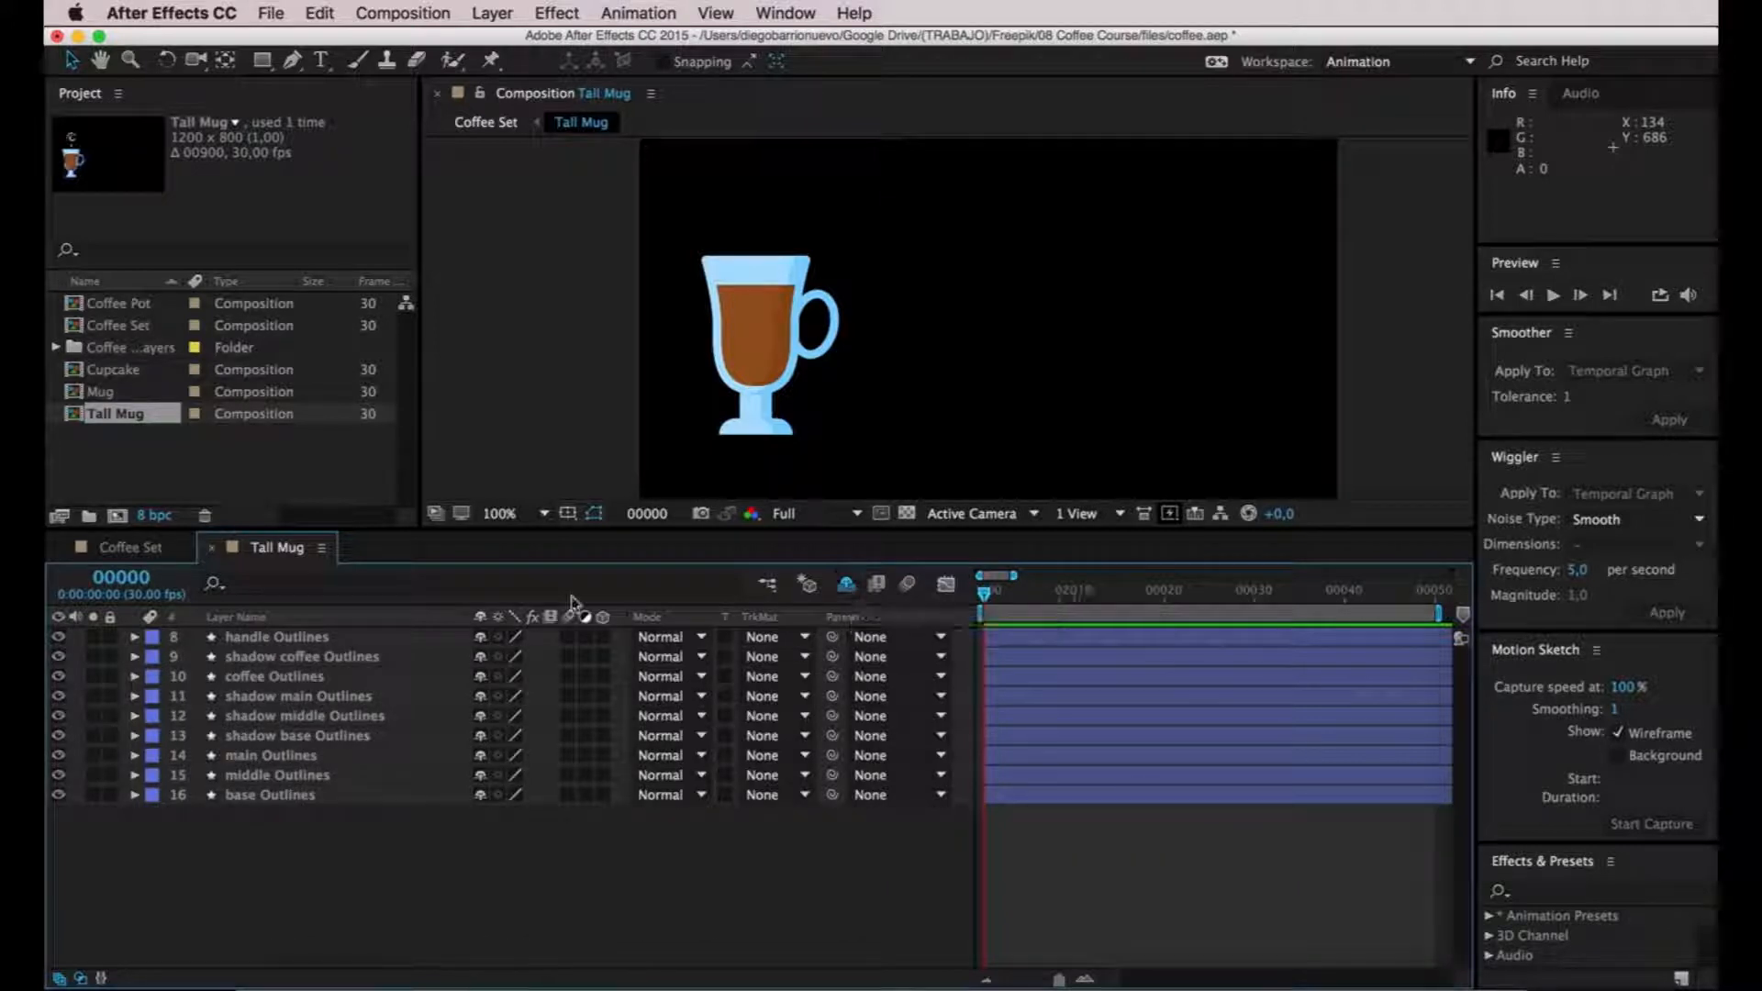
left_click(308, 639)
mouse_move(986, 594)
left_mouse_down()
mouse_move(1294, 592)
mouse_move(983, 594)
left_mouse_up()
left_click(511, 927)
Examine the base Outlines shape of the tall mug close up at 400% magnification.
left_click(266, 801)
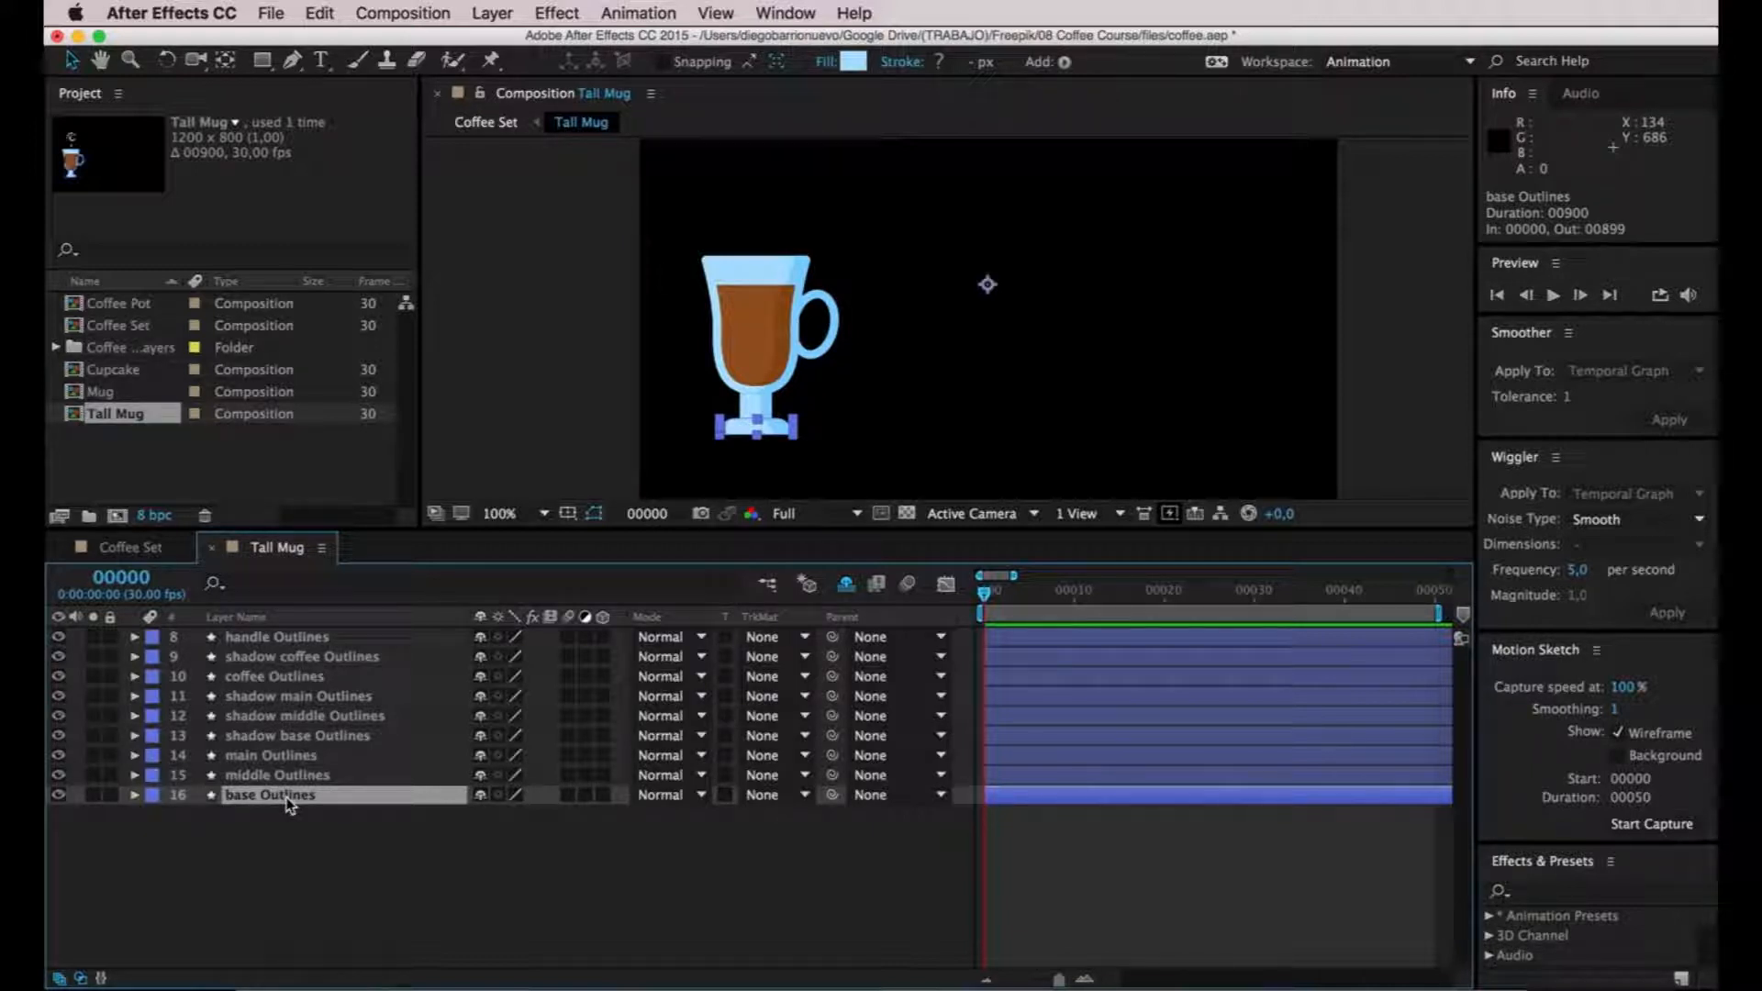
key("period")
key("h")
left_click_drag(747, 437, 1029, 319)
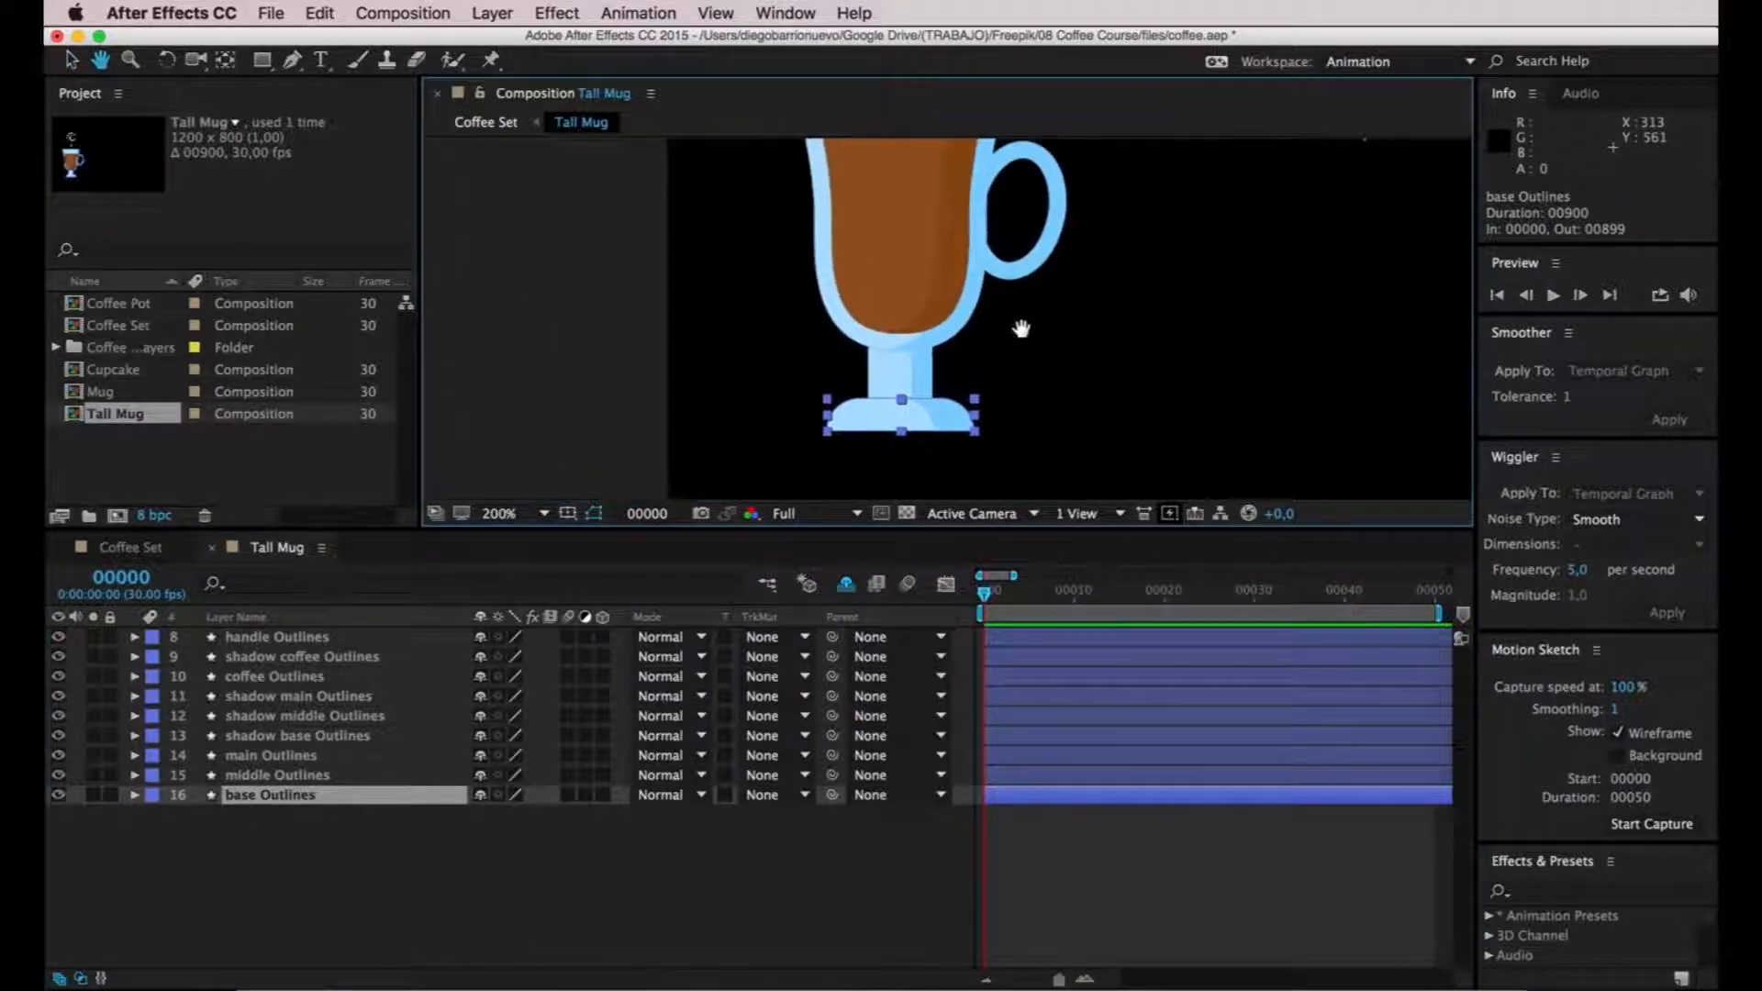
key("period")
key("space")
left_click_drag(747, 378, 832, 234)
left_click(459, 328)
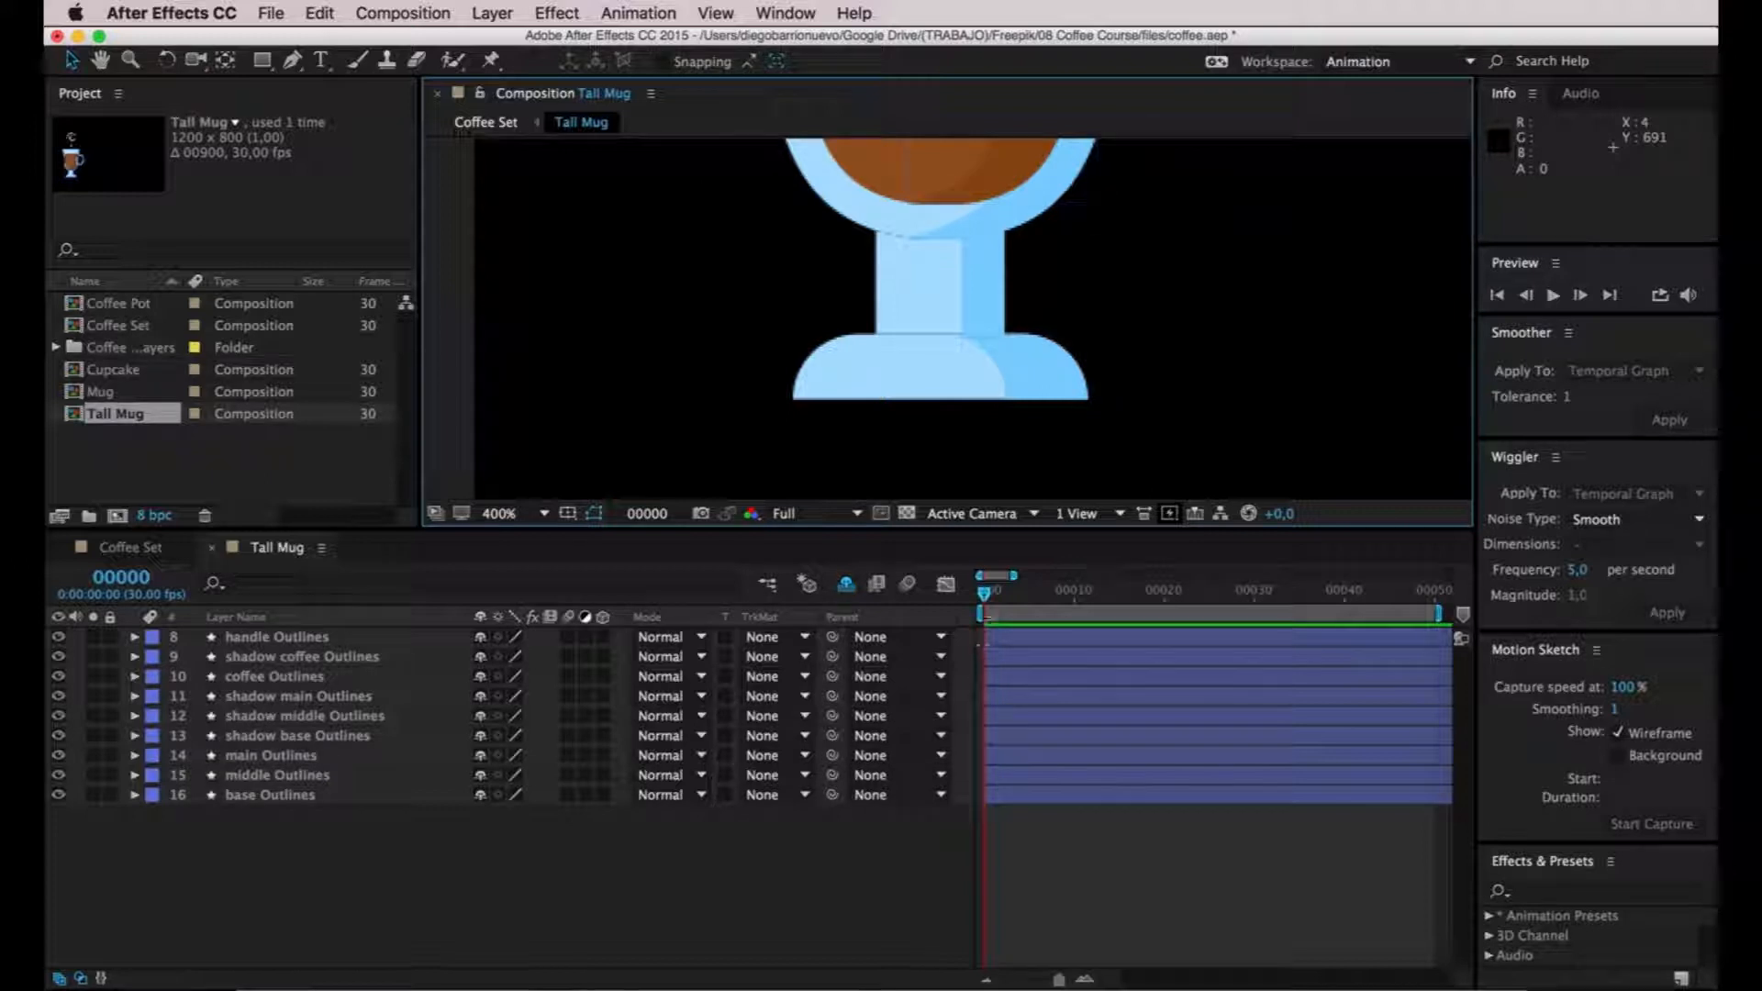
left_click_drag(984, 599, 982, 635)
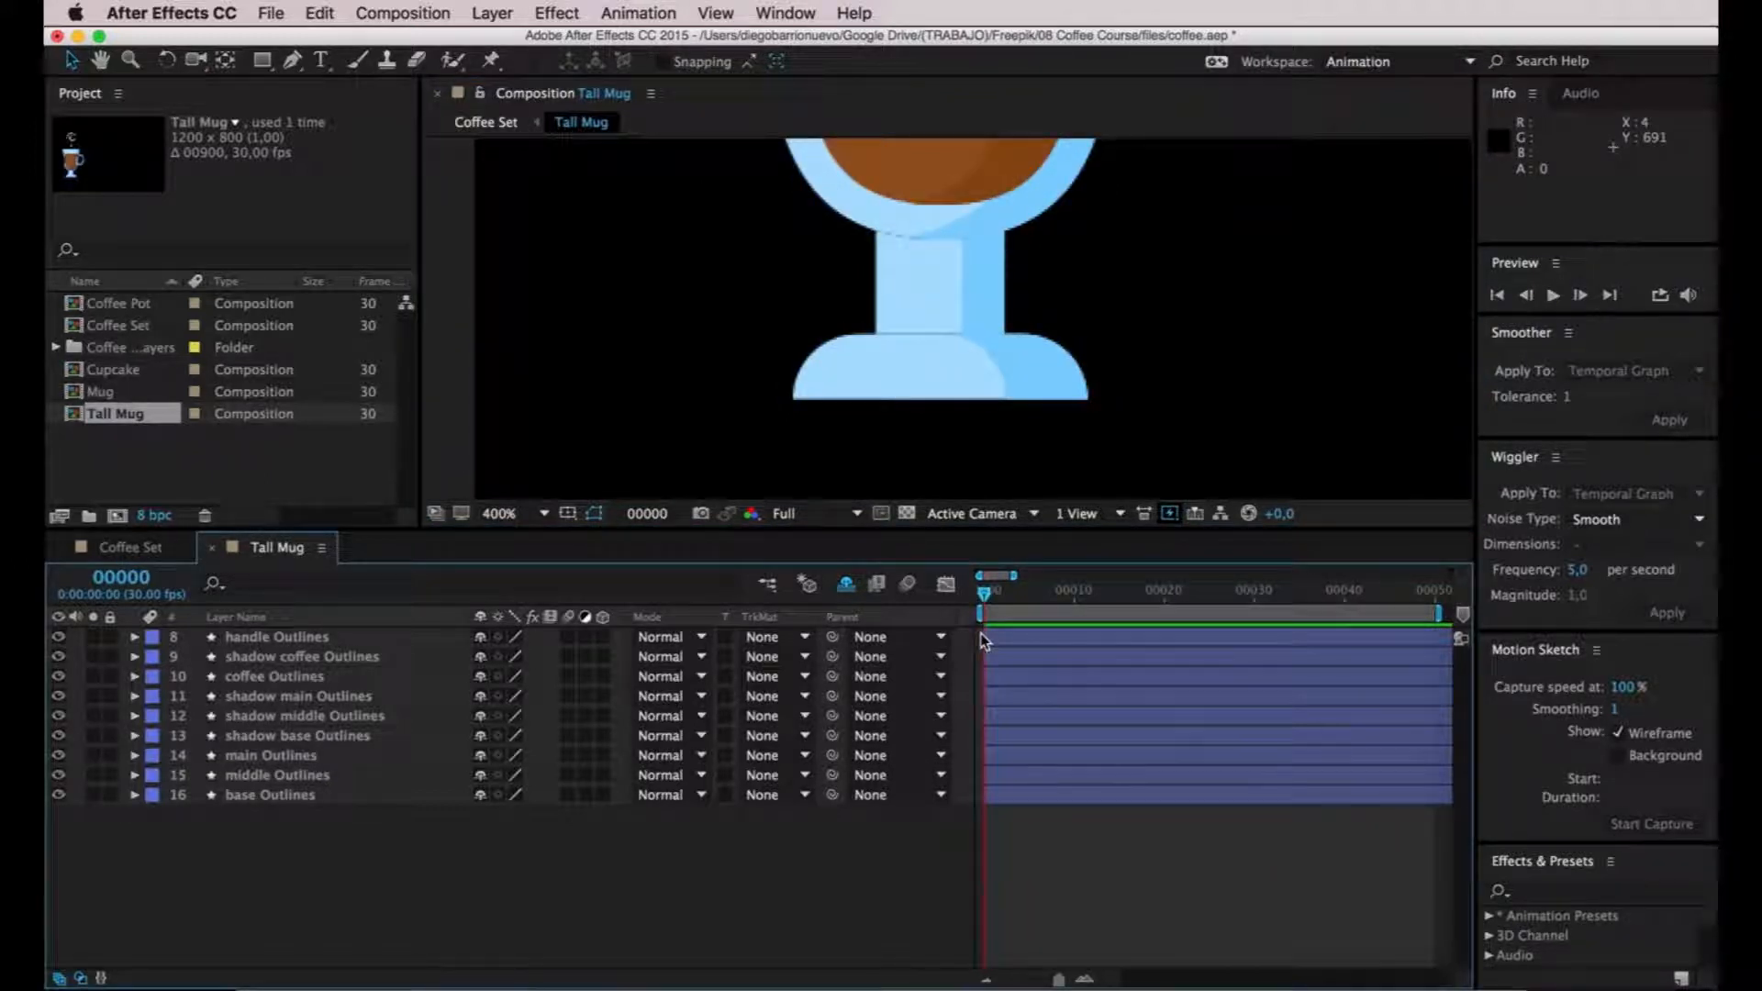
Draw a rectangular mask, not a shape, around the whole mug base on the base Outlines layer.
left_click(261, 61)
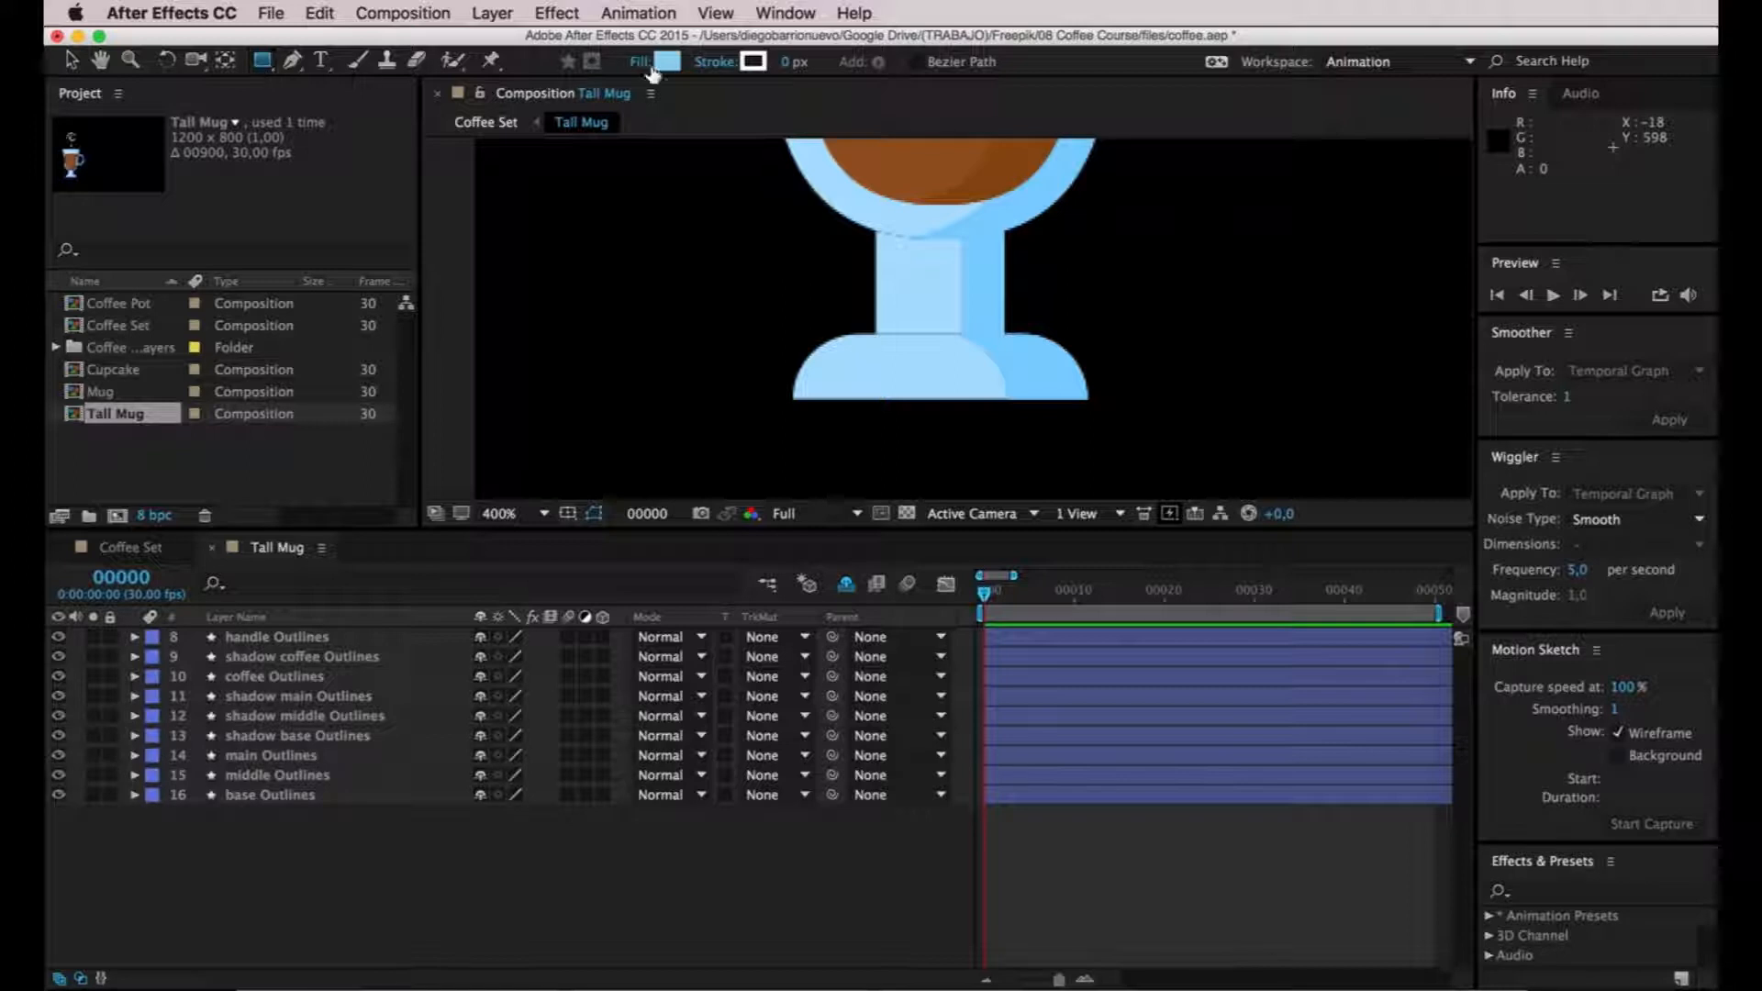
left_click(309, 796)
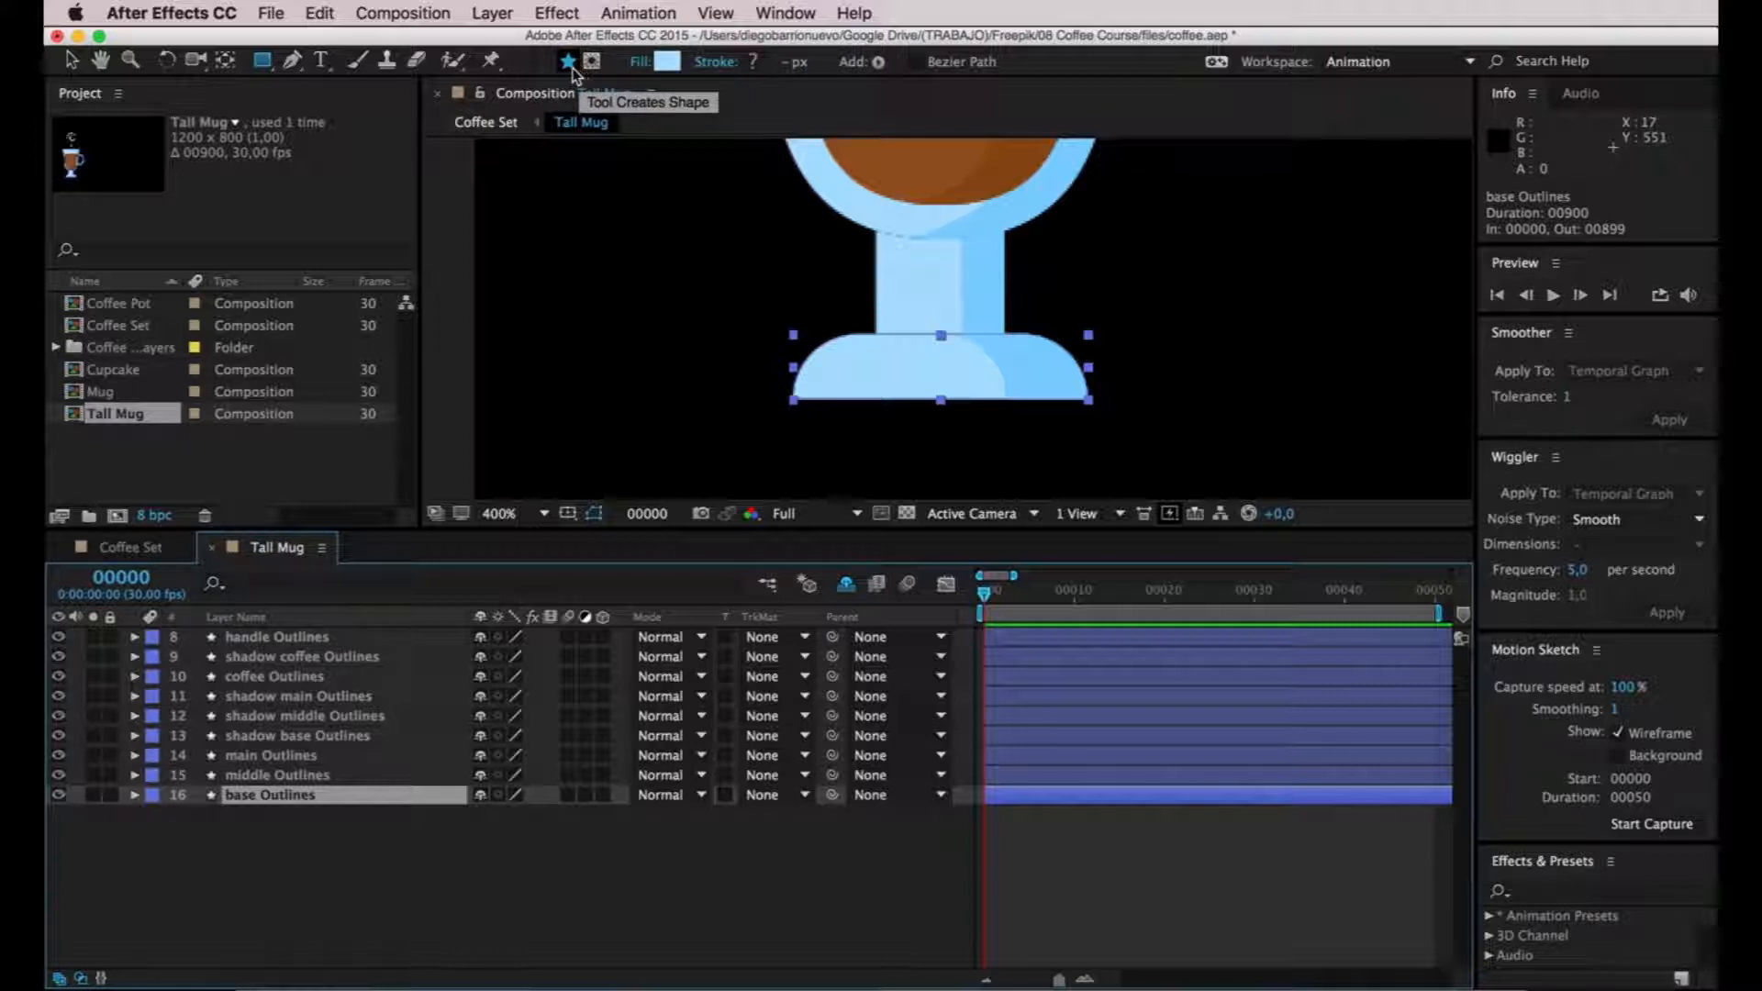
mouse_move(583, 186)
left_mouse_down()
mouse_move(807, 315)
mouse_move(833, 354)
left_mouse_up()
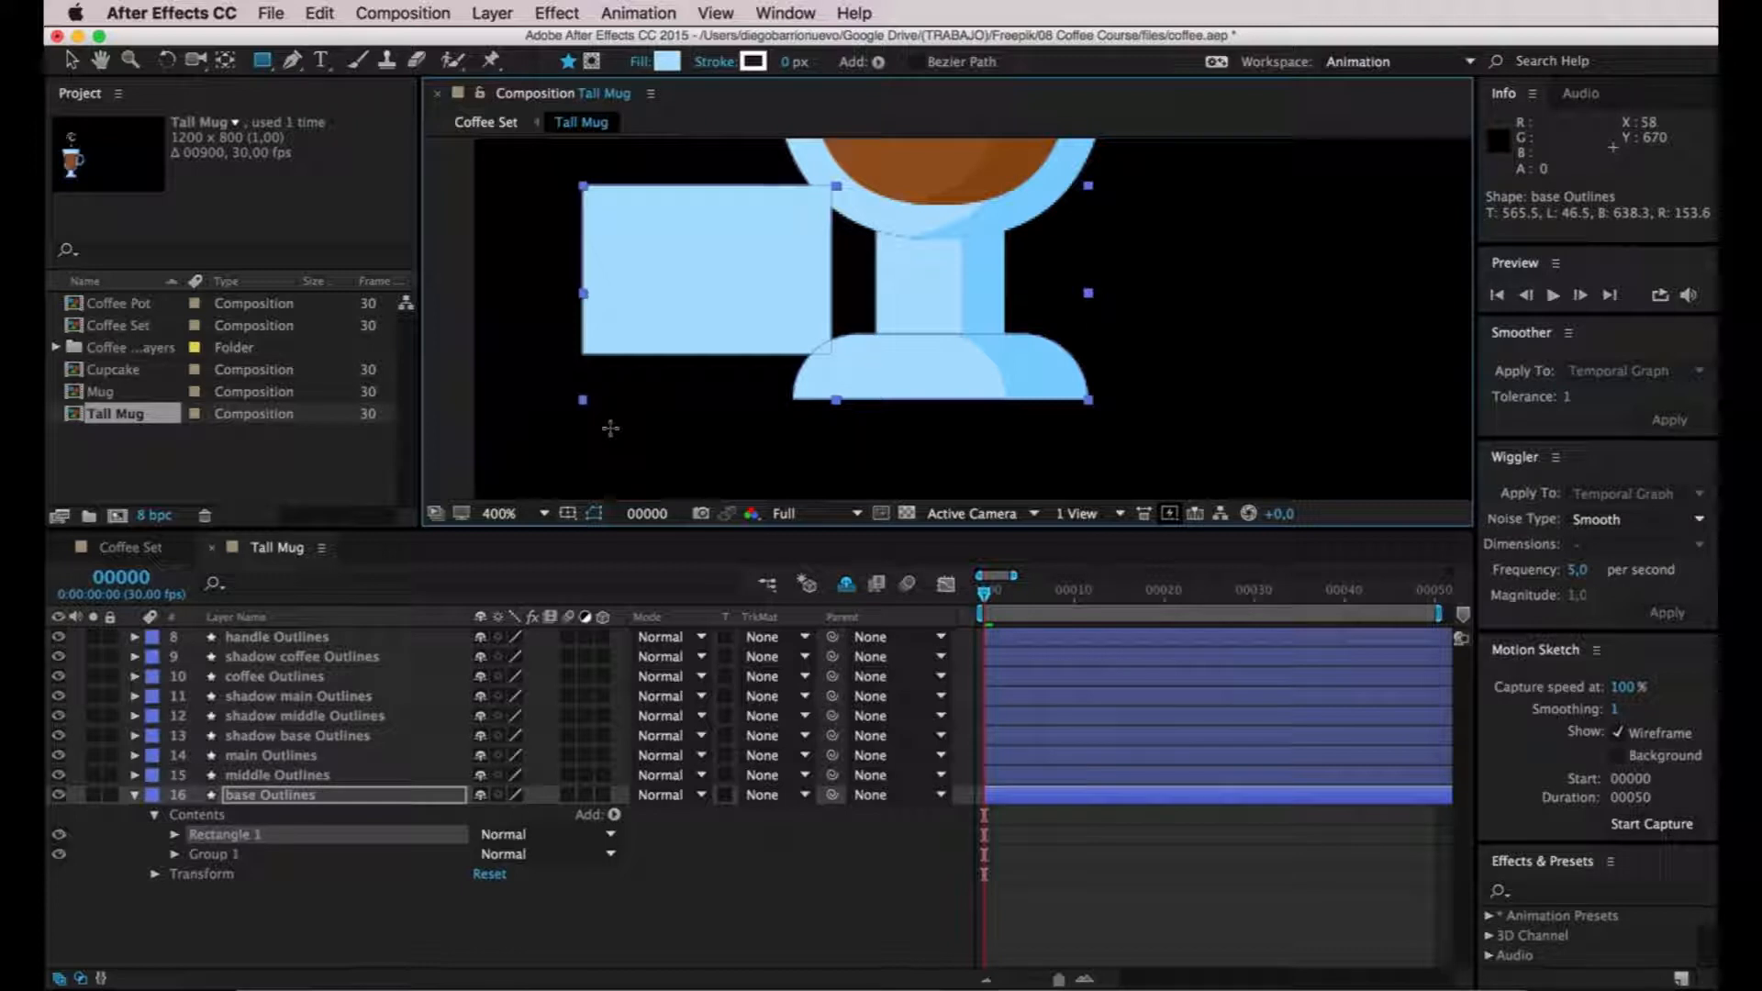
key("super+z")
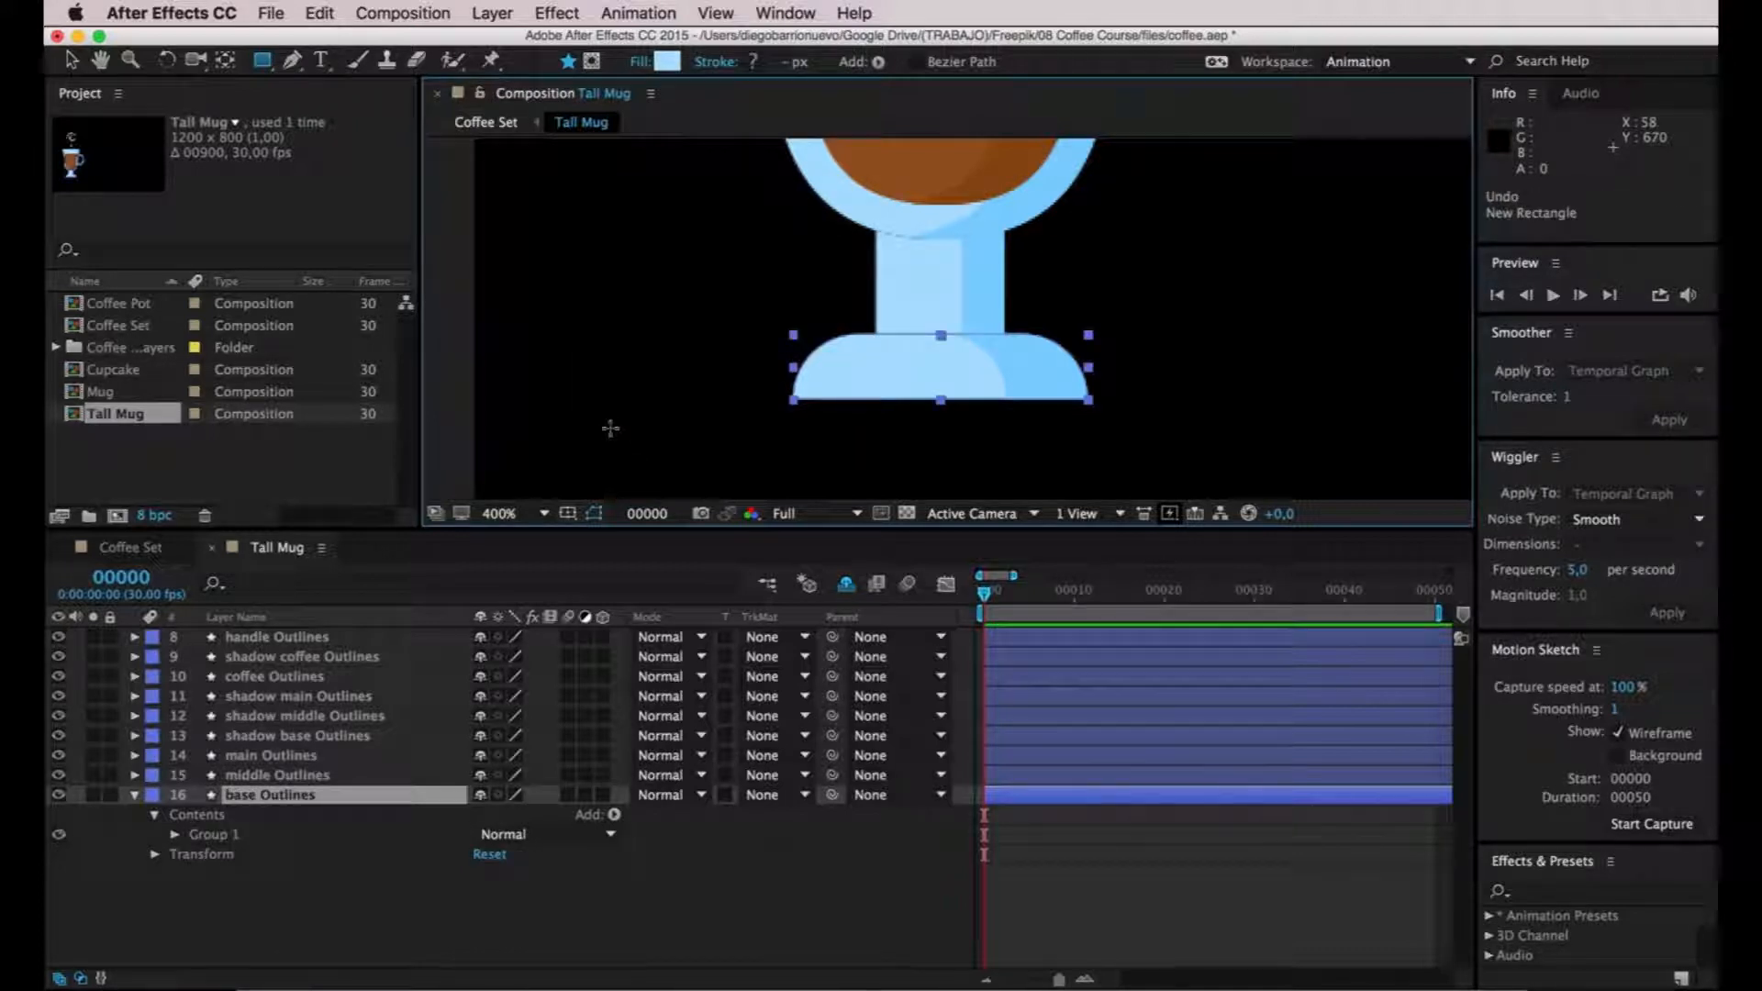
left_click(591, 62)
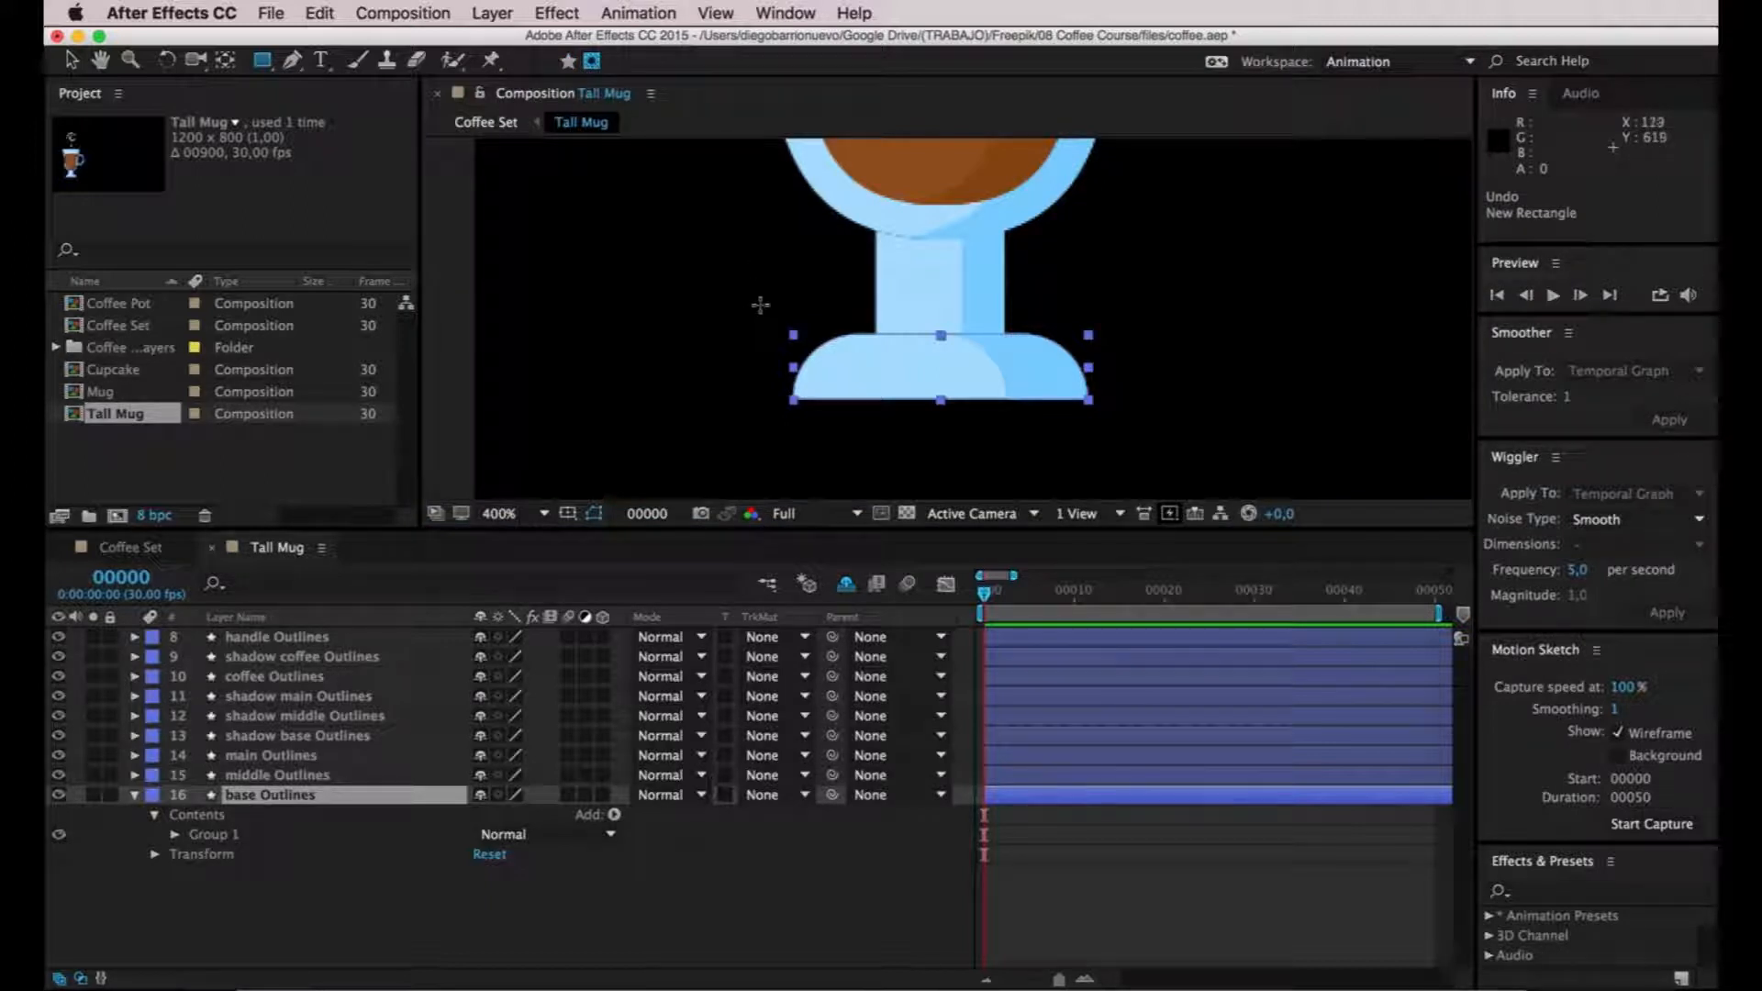
left_click_drag(754, 305, 1126, 452)
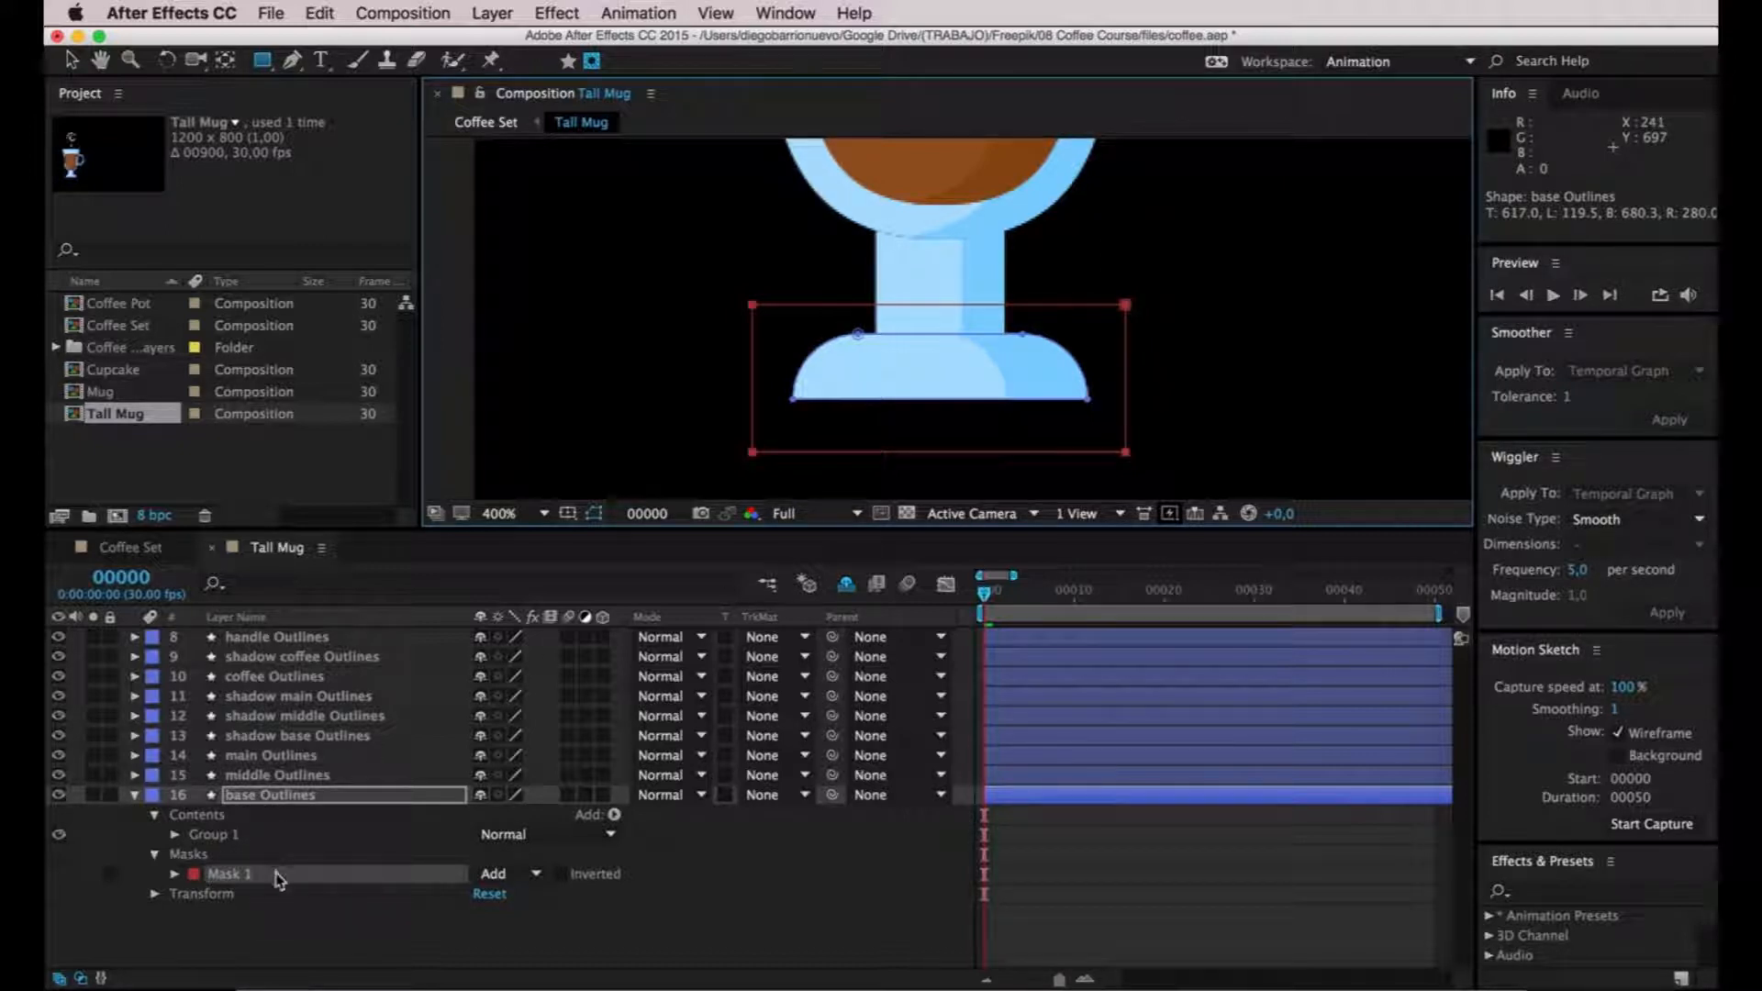
Expand Mask 1 of the base Outlines layer and add Mask Path keyframes at frames 0 and 10.
left_click(174, 875)
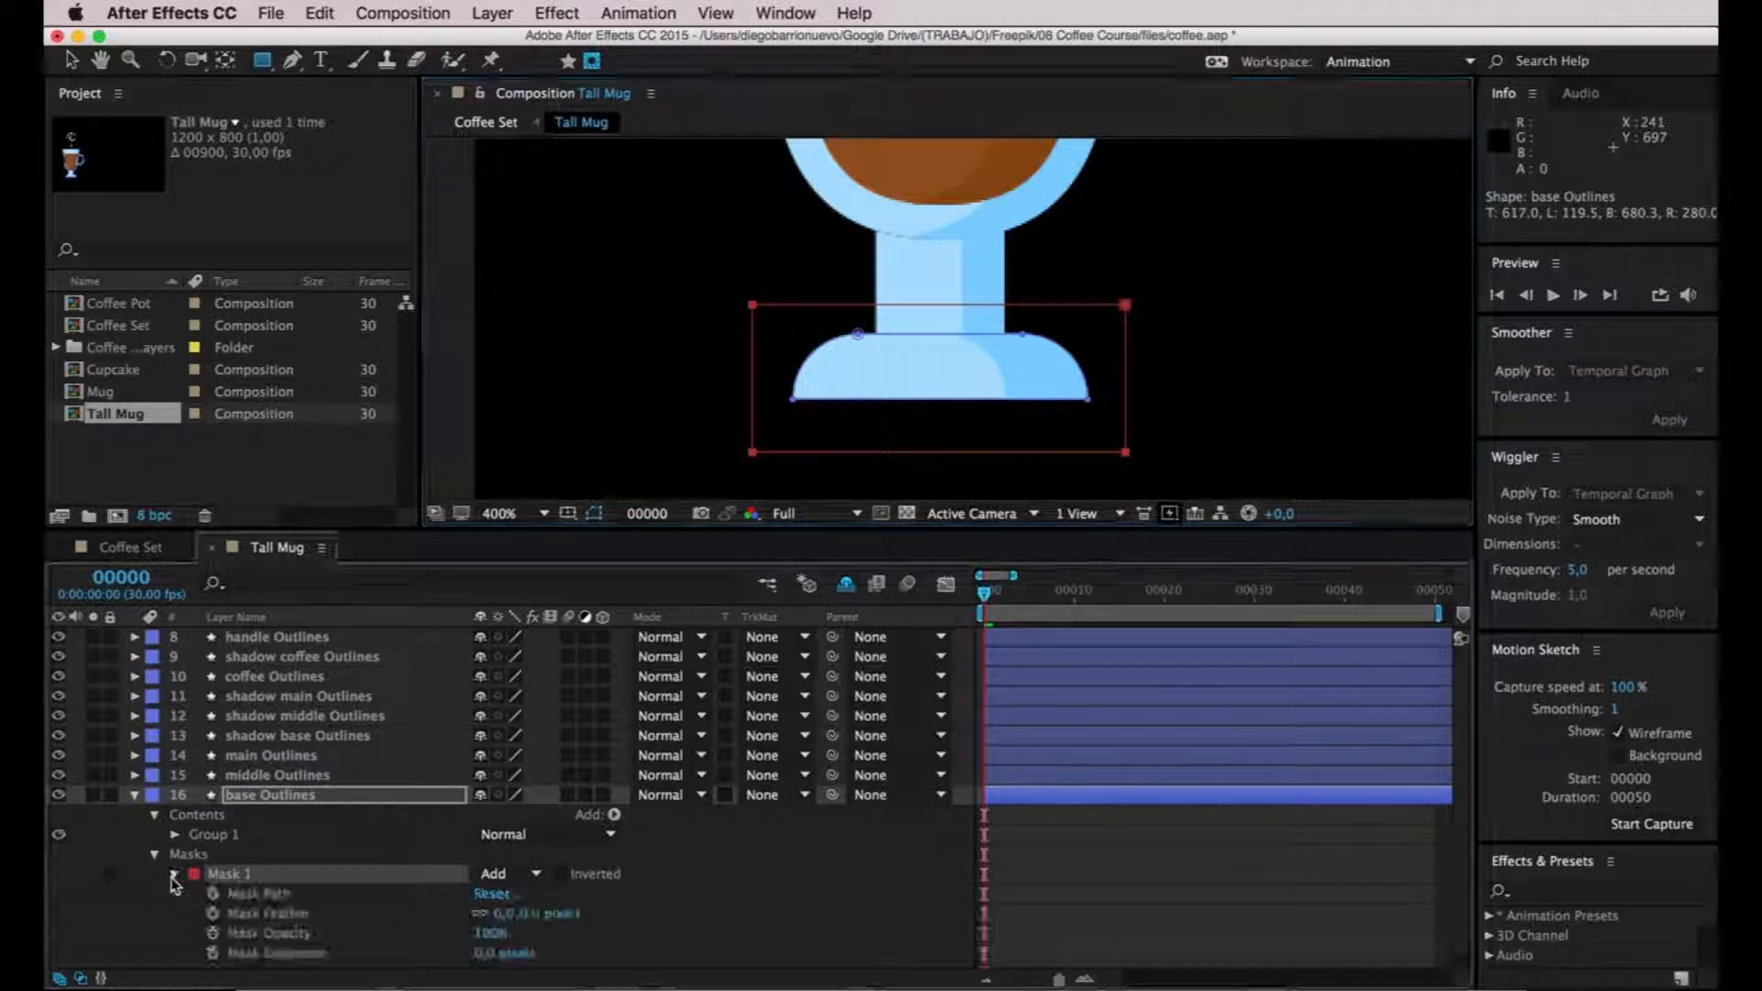
scroll(855, 852, "down", 1)
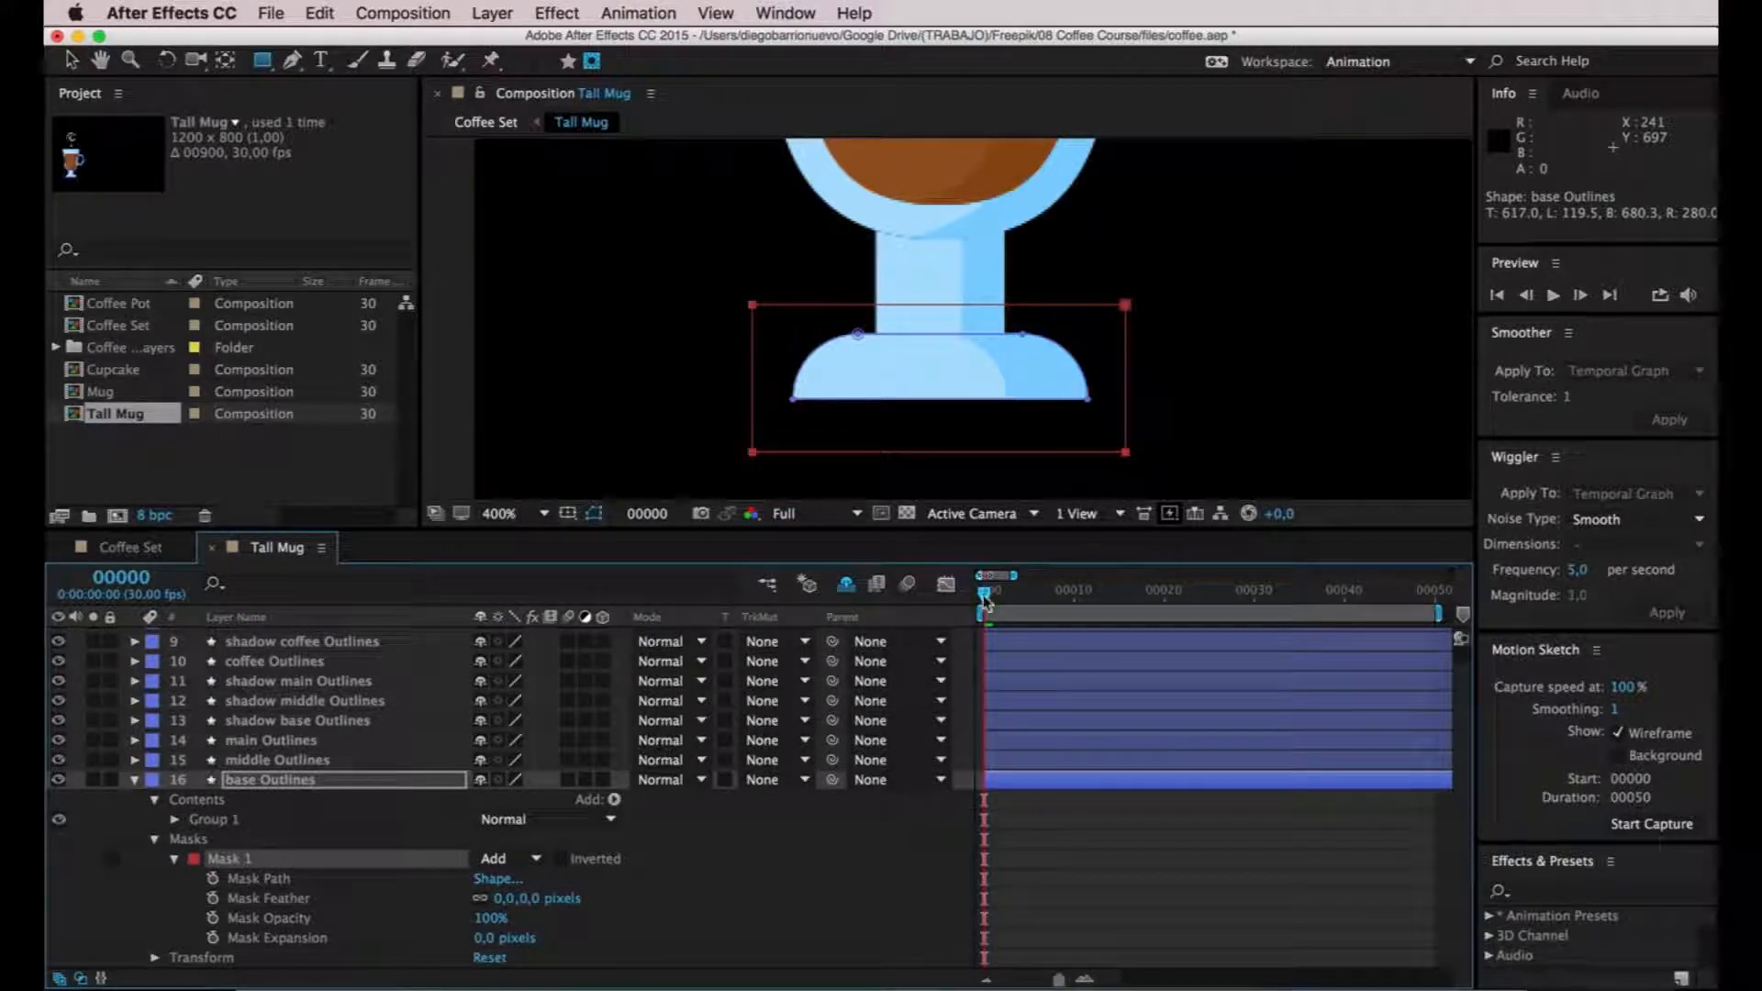
left_click(317, 879)
left_click(305, 904)
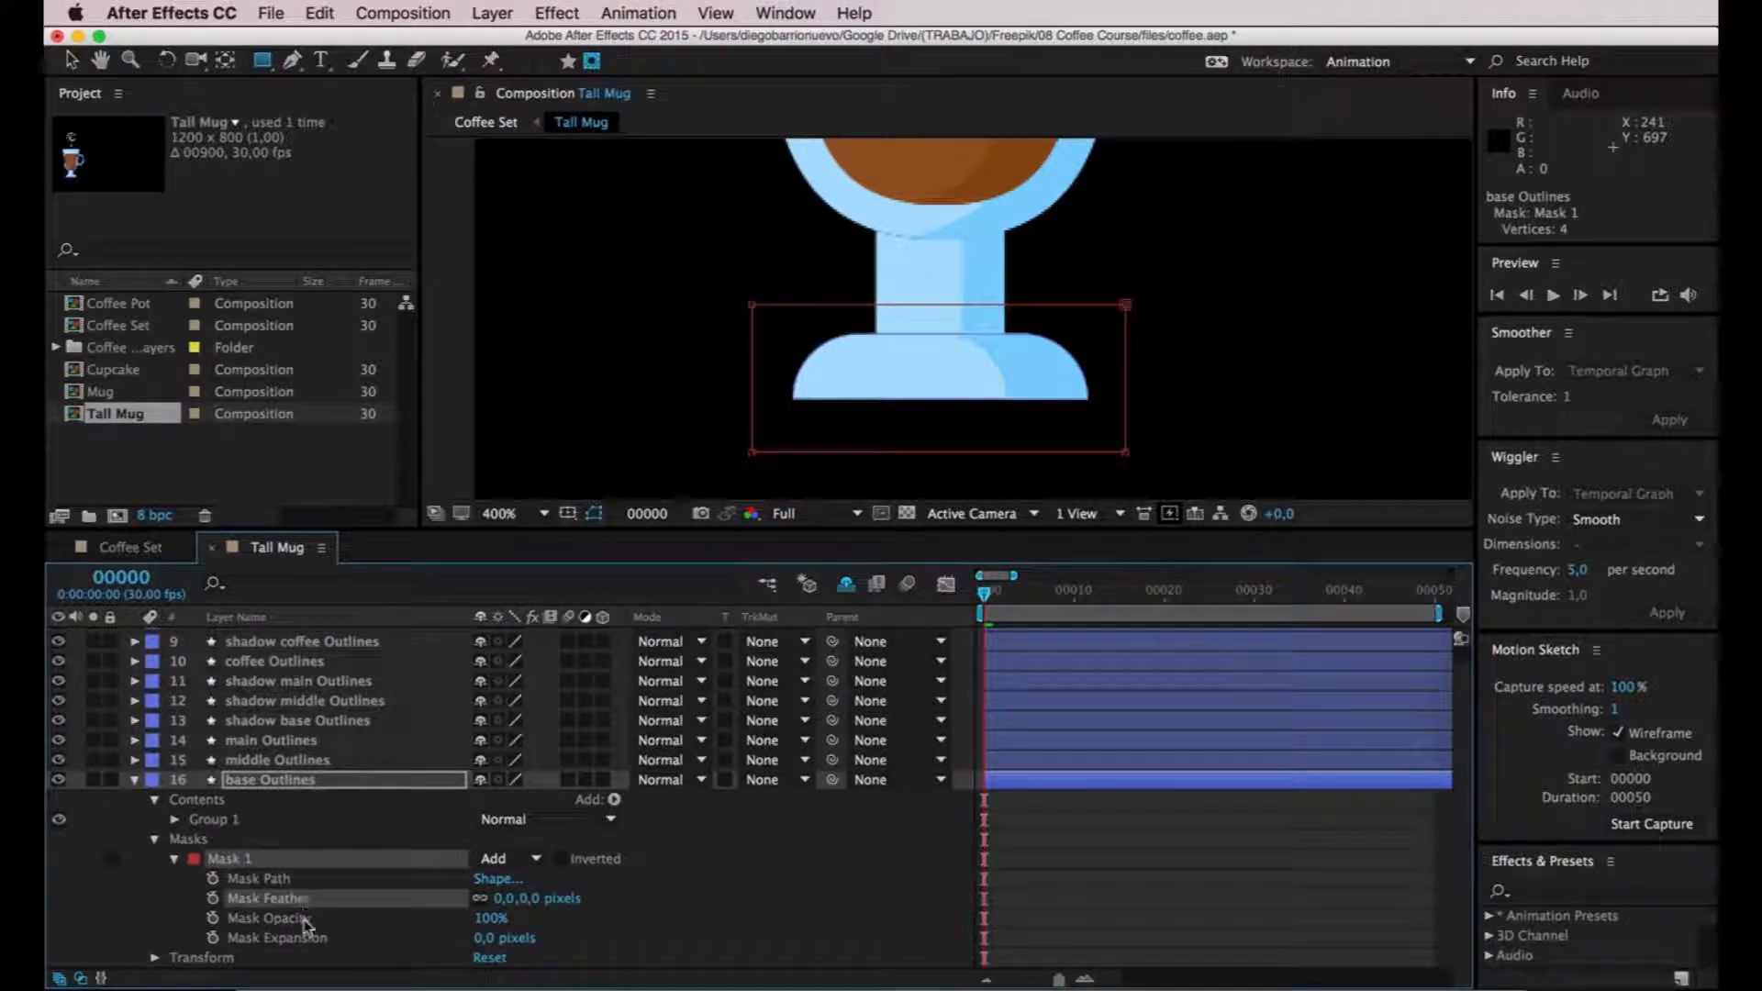
left_click(307, 918)
left_click(307, 940)
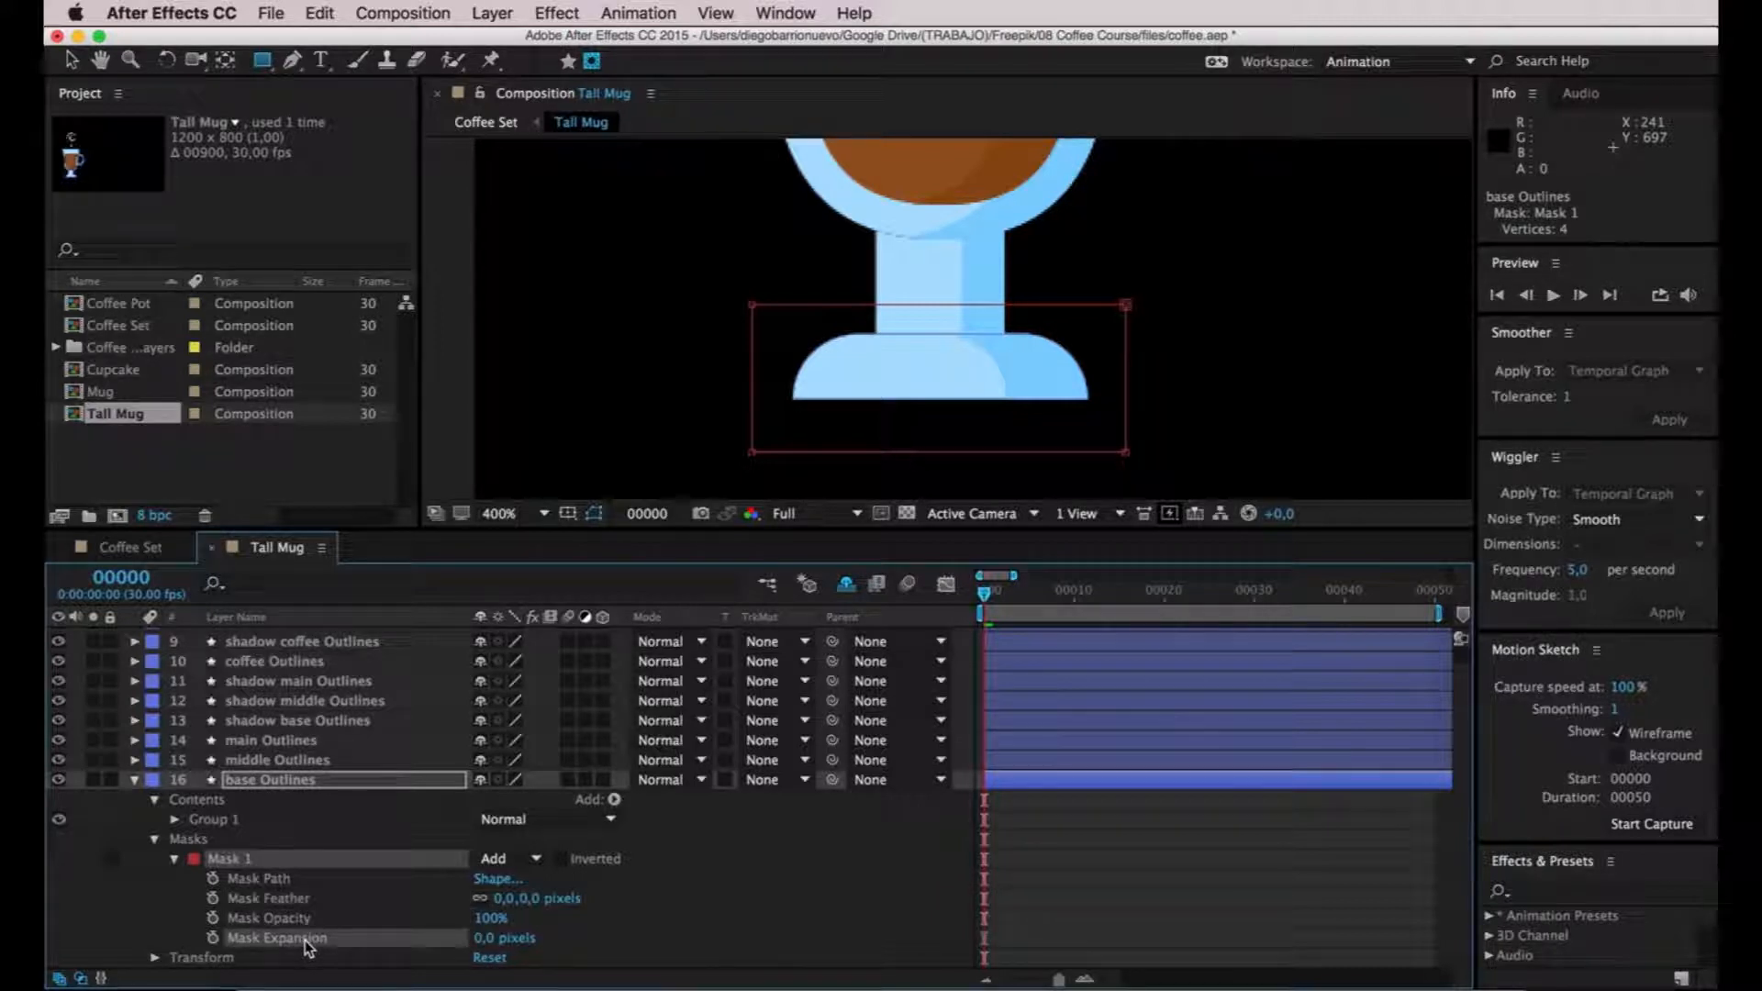
left_click(310, 879)
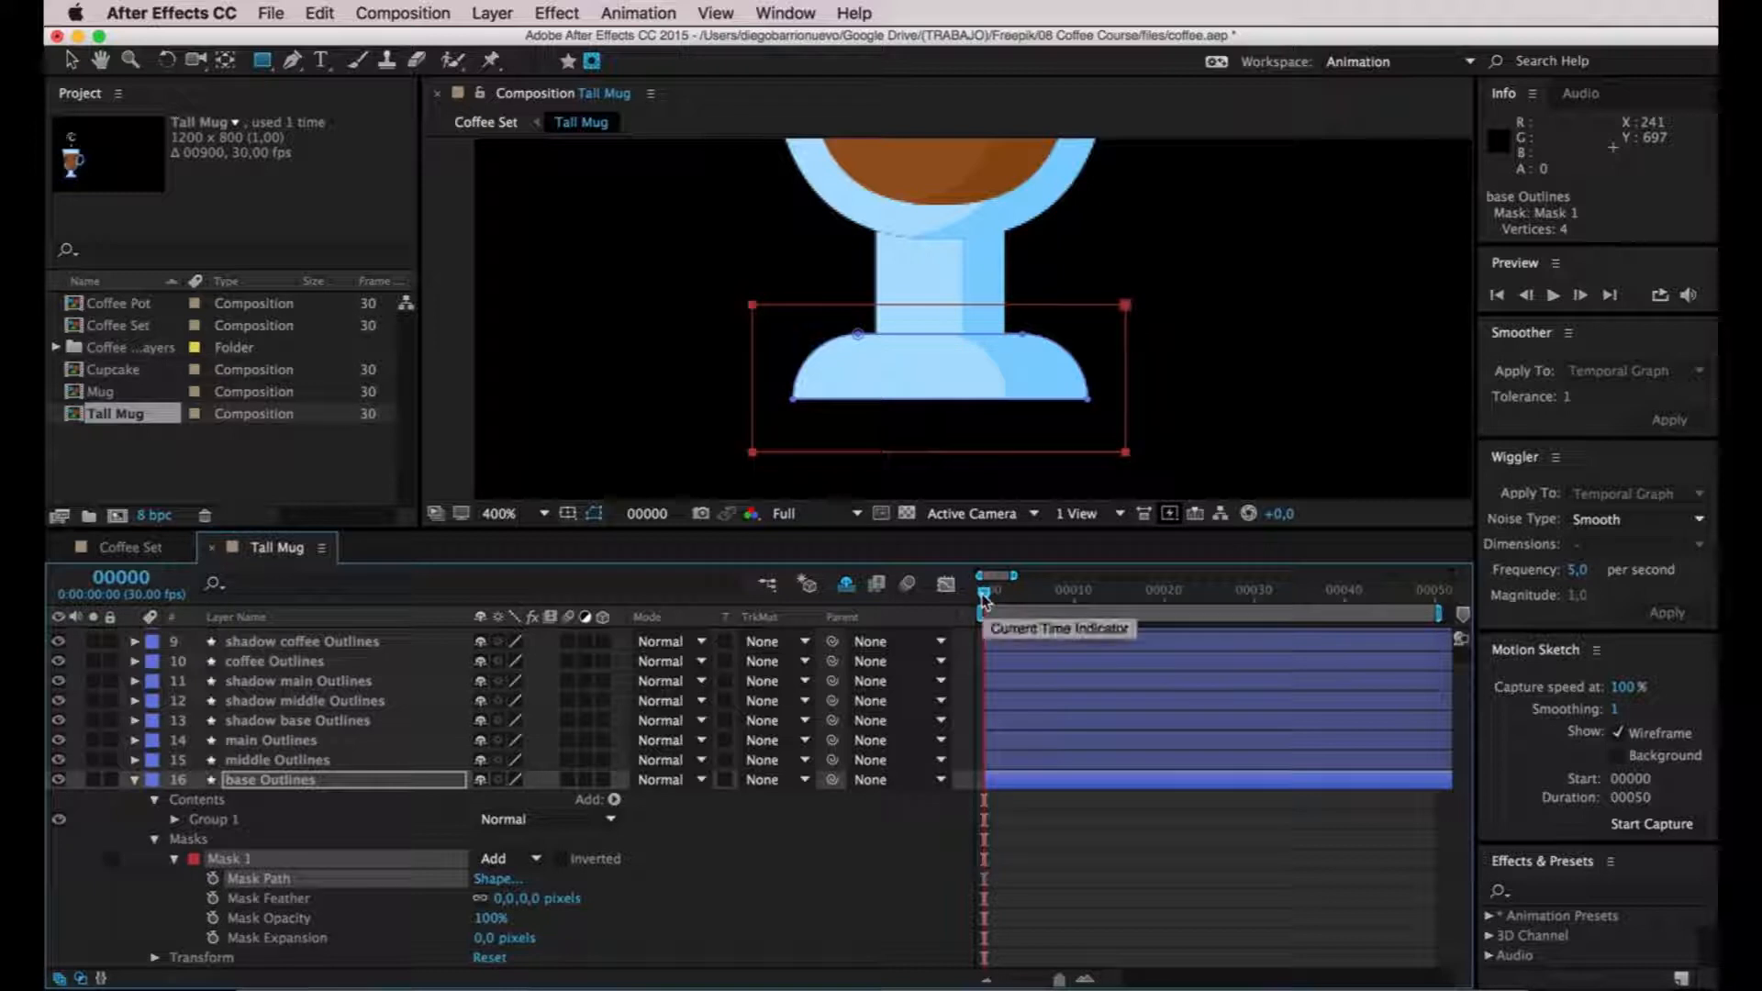
mouse_move(984, 599)
left_mouse_down()
mouse_move(1032, 597)
mouse_move(985, 597)
left_mouse_up()
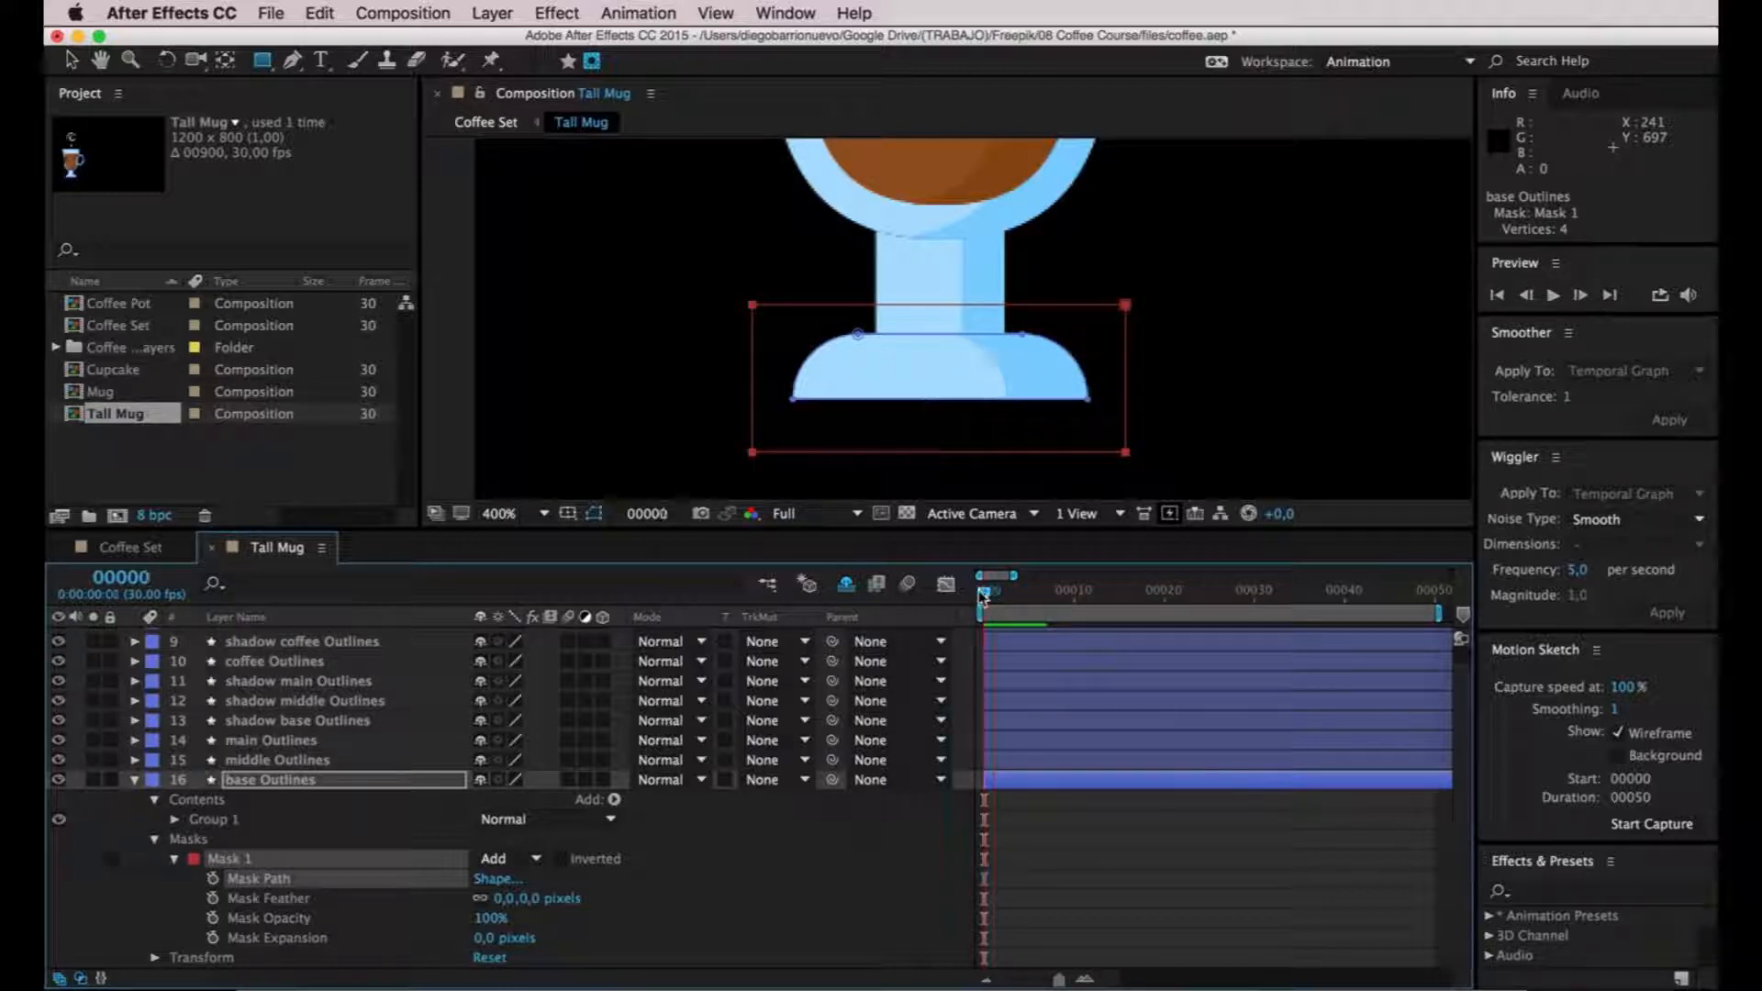
left_click(213, 880)
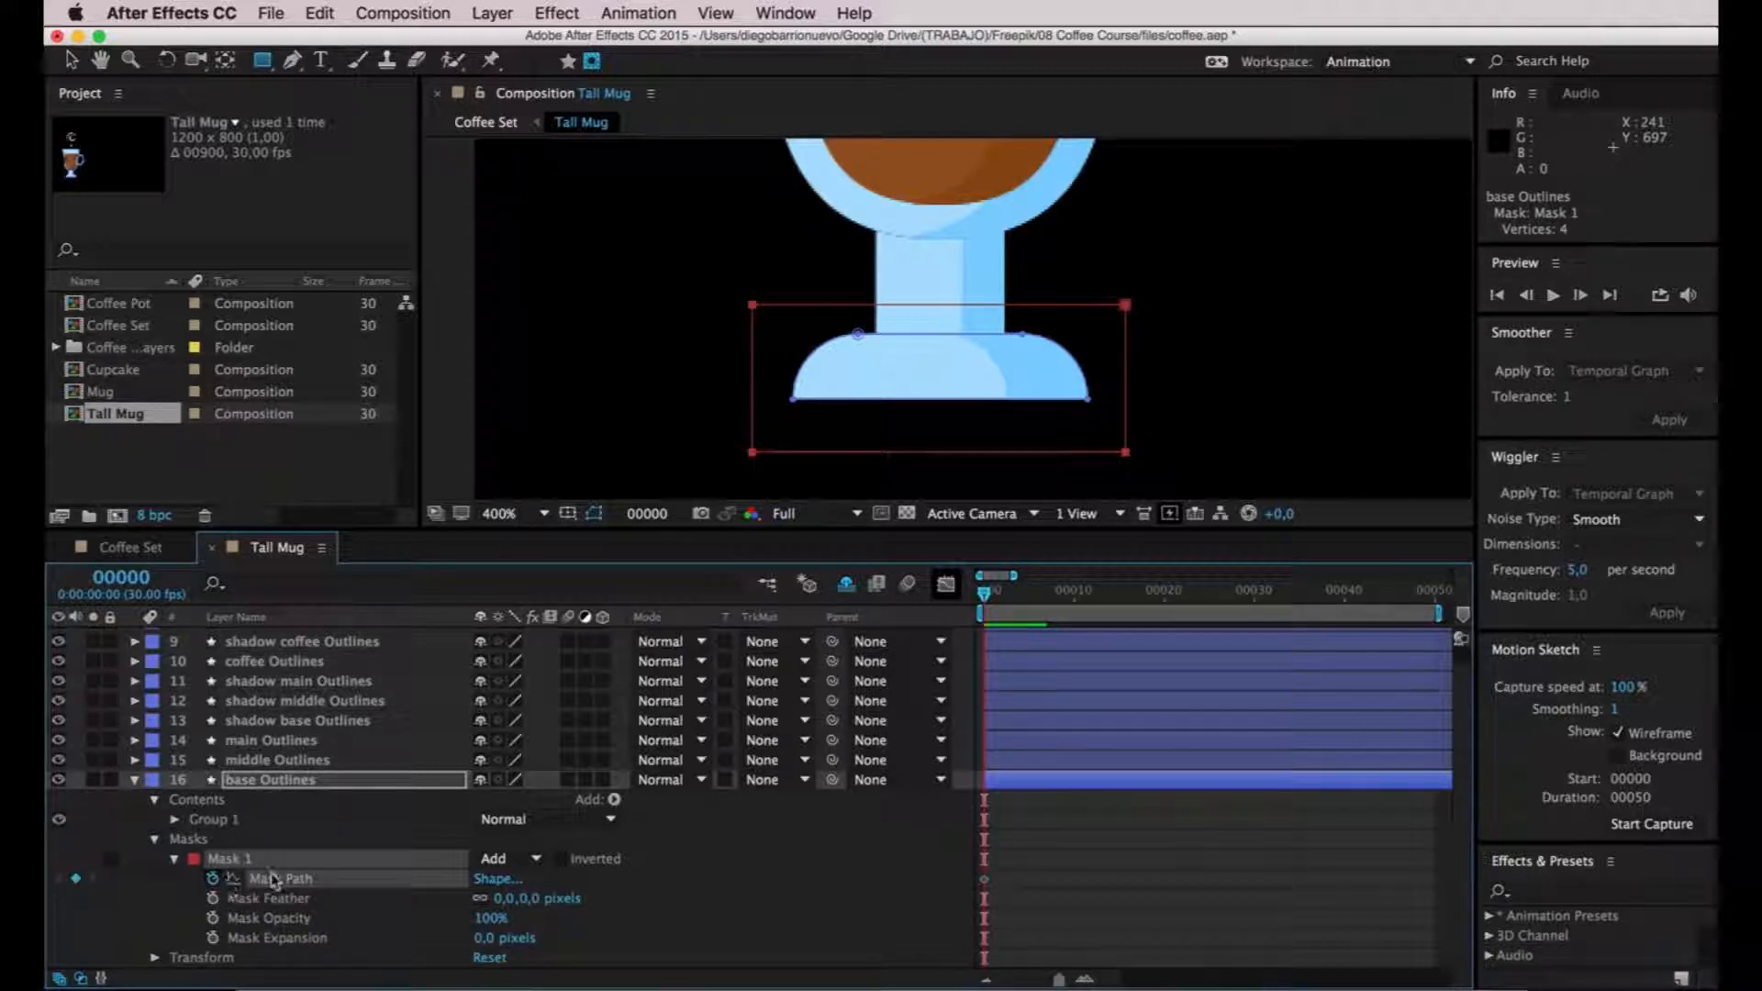
left_click_drag(984, 601, 1075, 594)
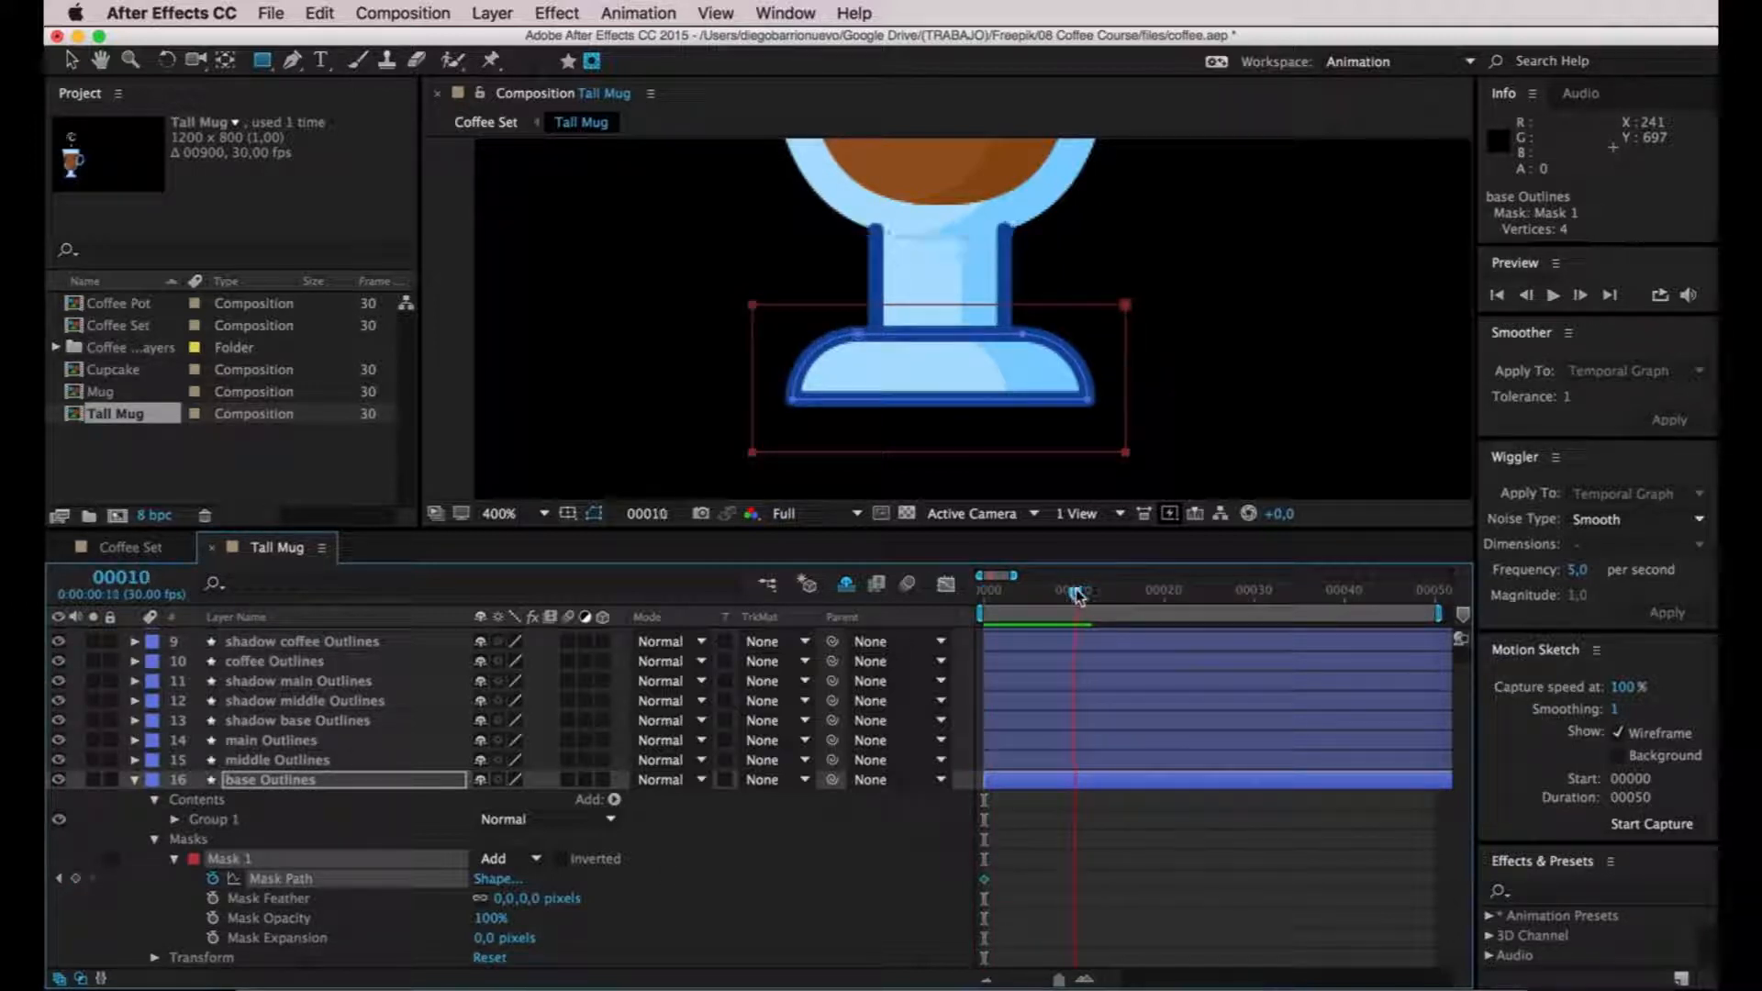
left_click(77, 879)
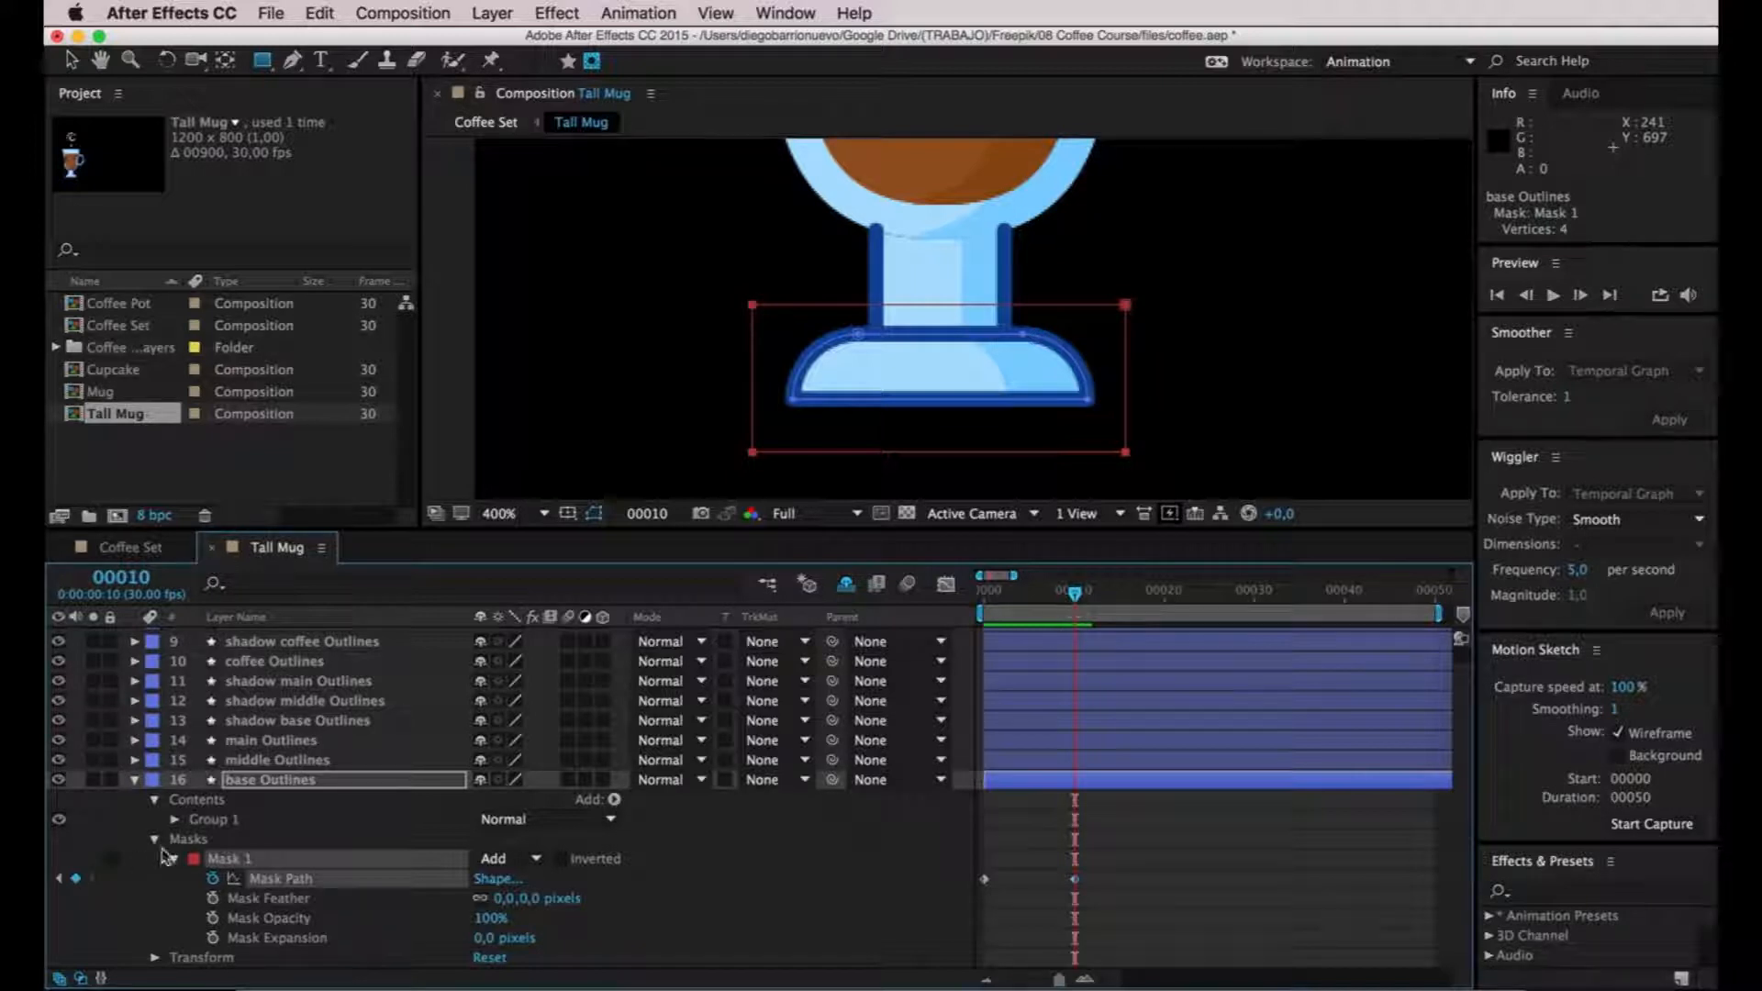
At the frame 0 keyframe, move the mask's top edge just below the bottom of the mug base.
left_click(58, 880)
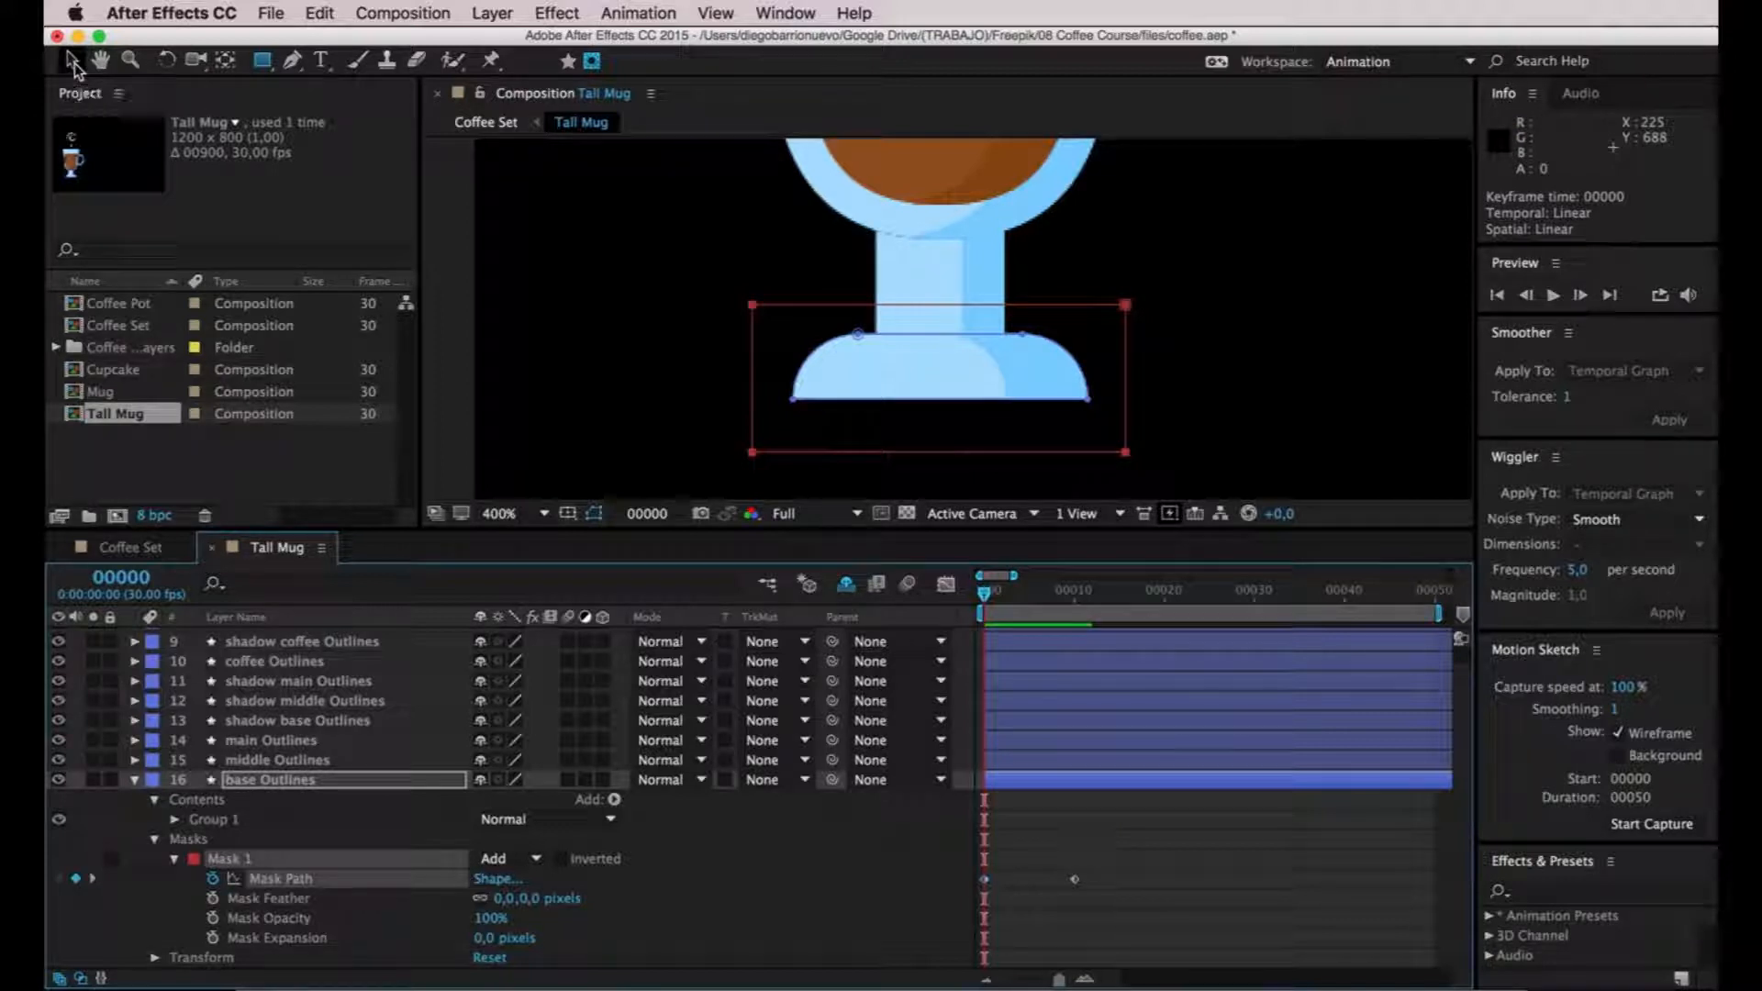
left_click(73, 62)
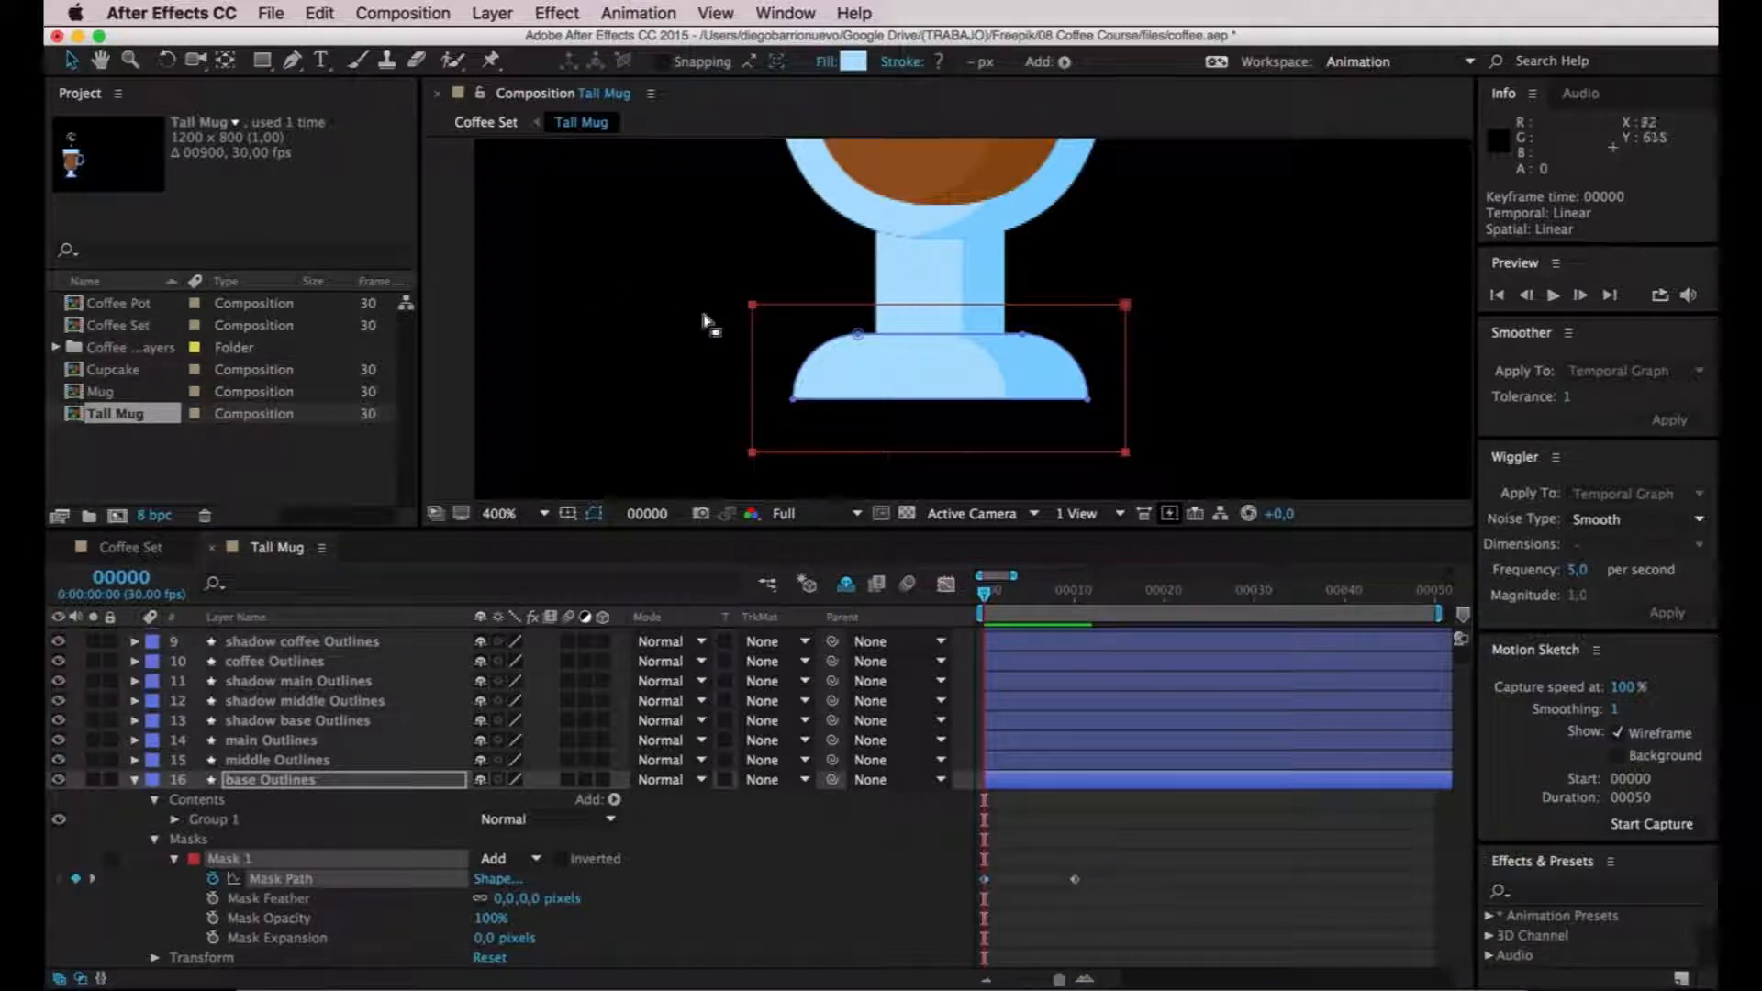
left_click_drag(779, 304, 781, 422)
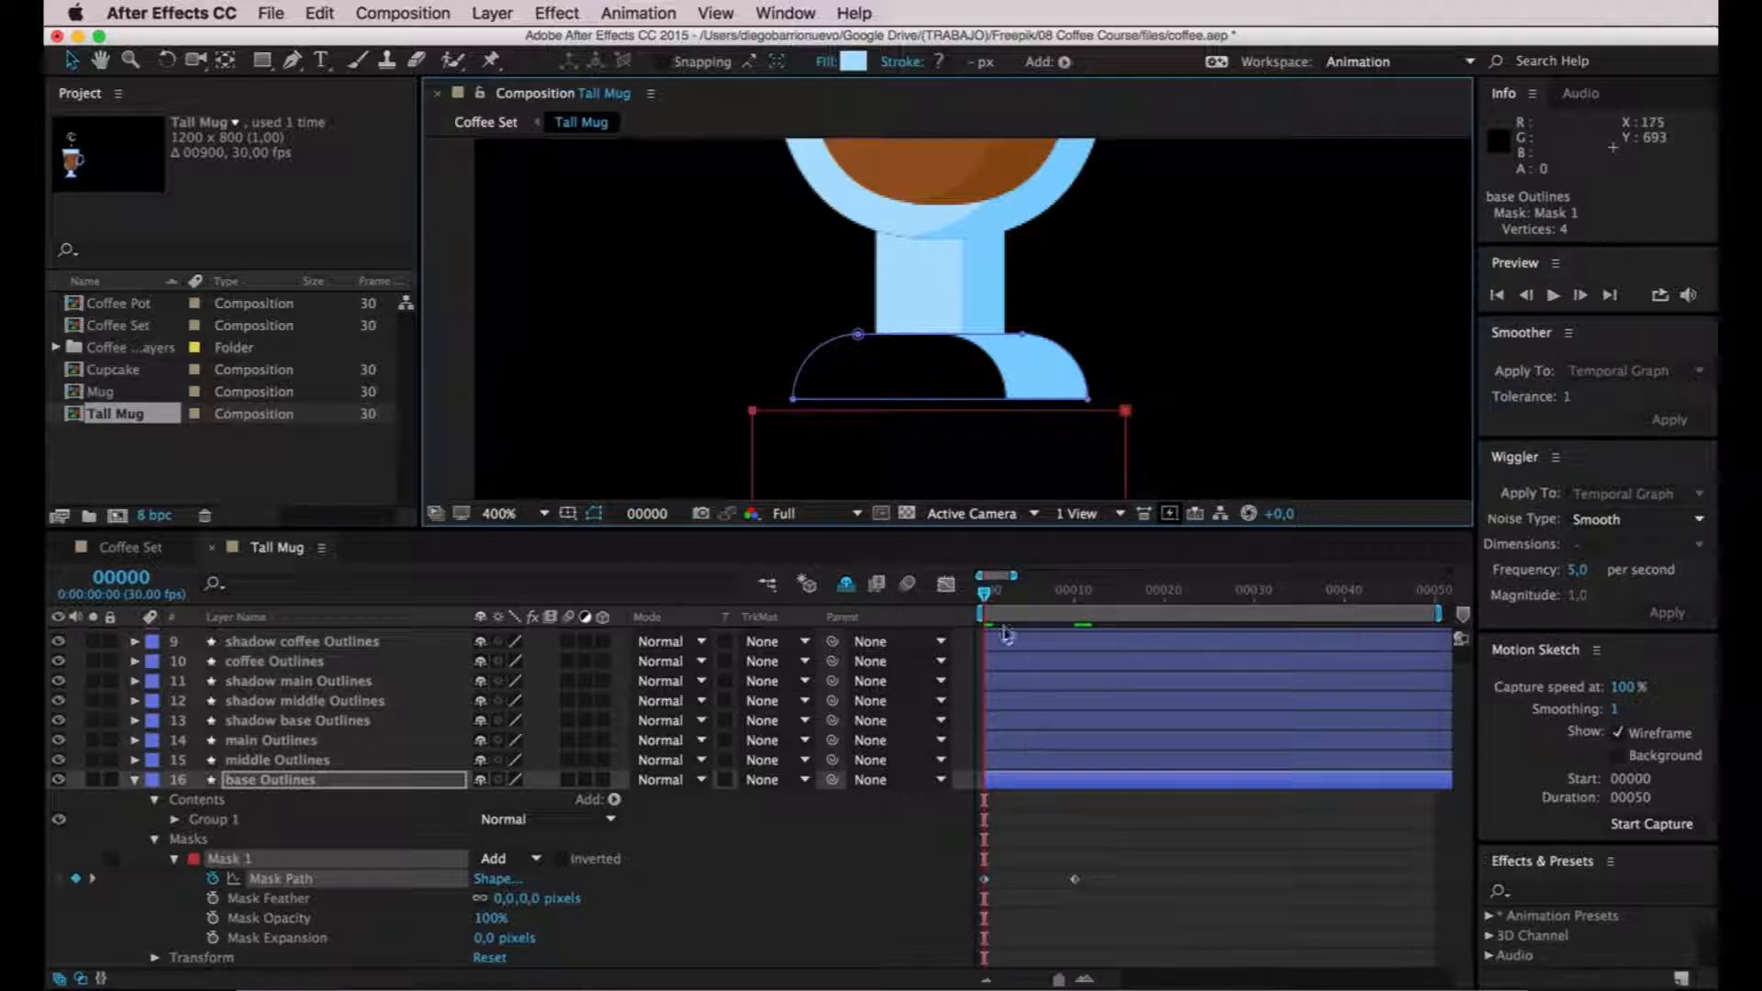
mouse_move(988, 596)
left_mouse_down()
mouse_move(1101, 595)
mouse_move(984, 598)
left_mouse_up()
Turn off the visibility of the shadow base Outlines layer.
left_click(242, 762)
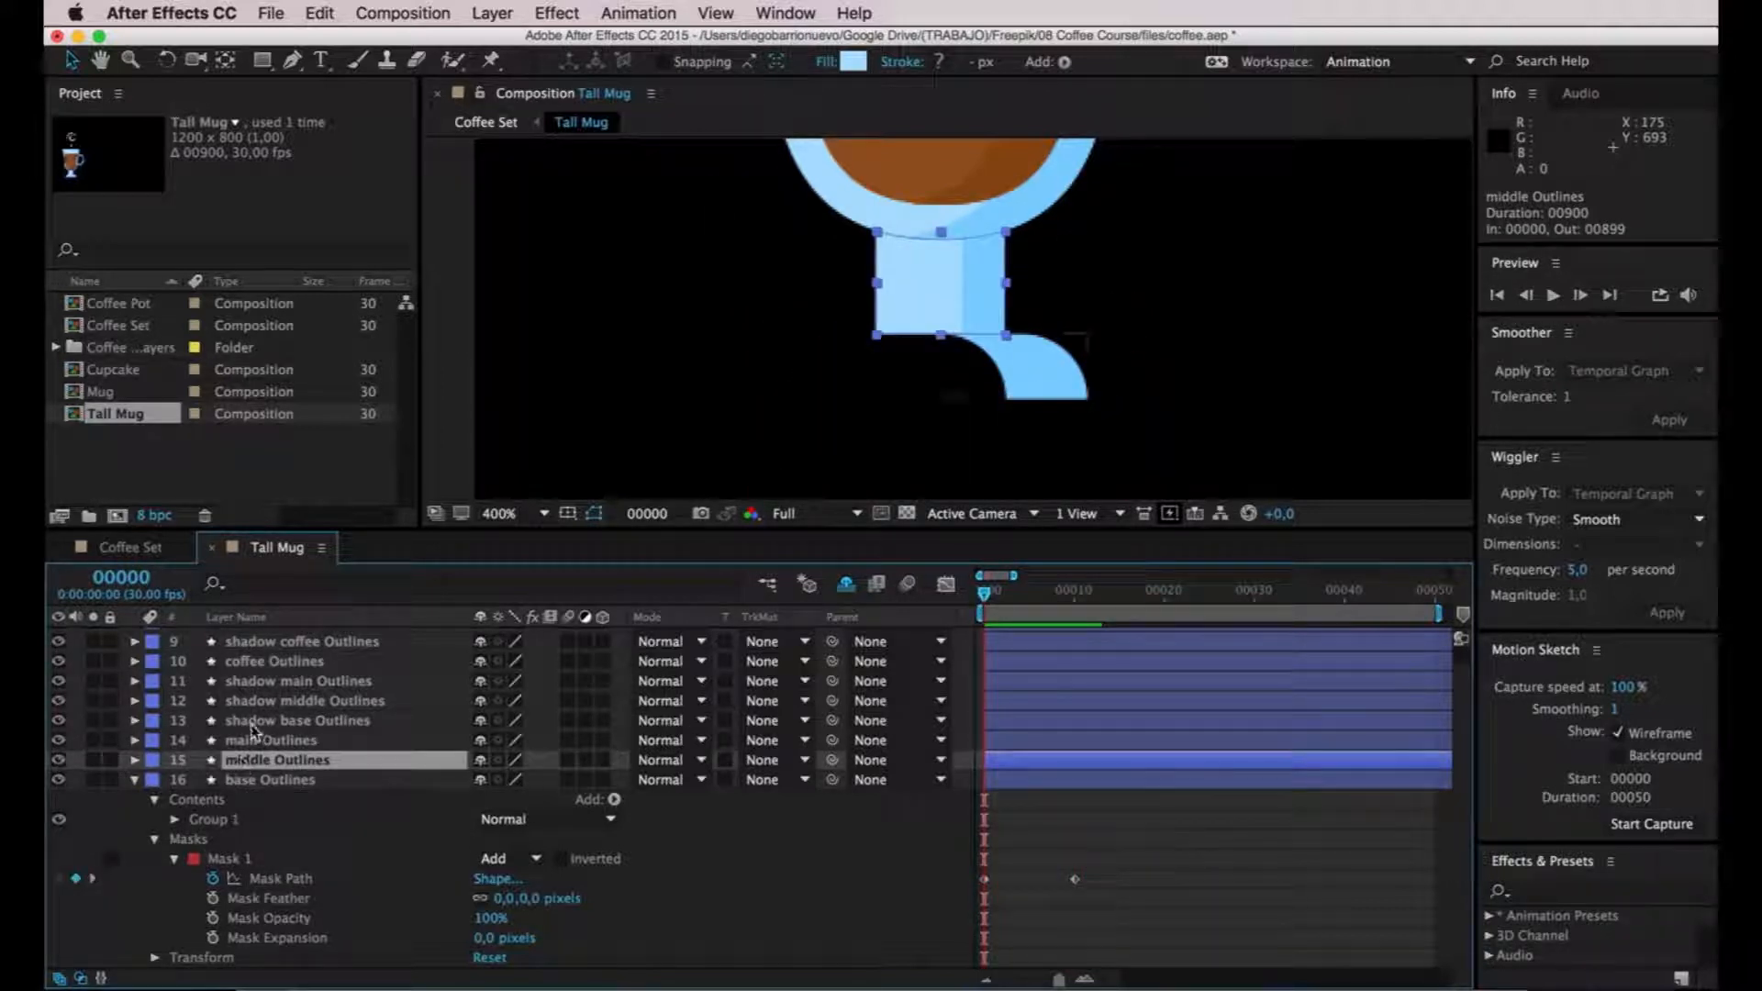
left_click(257, 723)
left_click(56, 721)
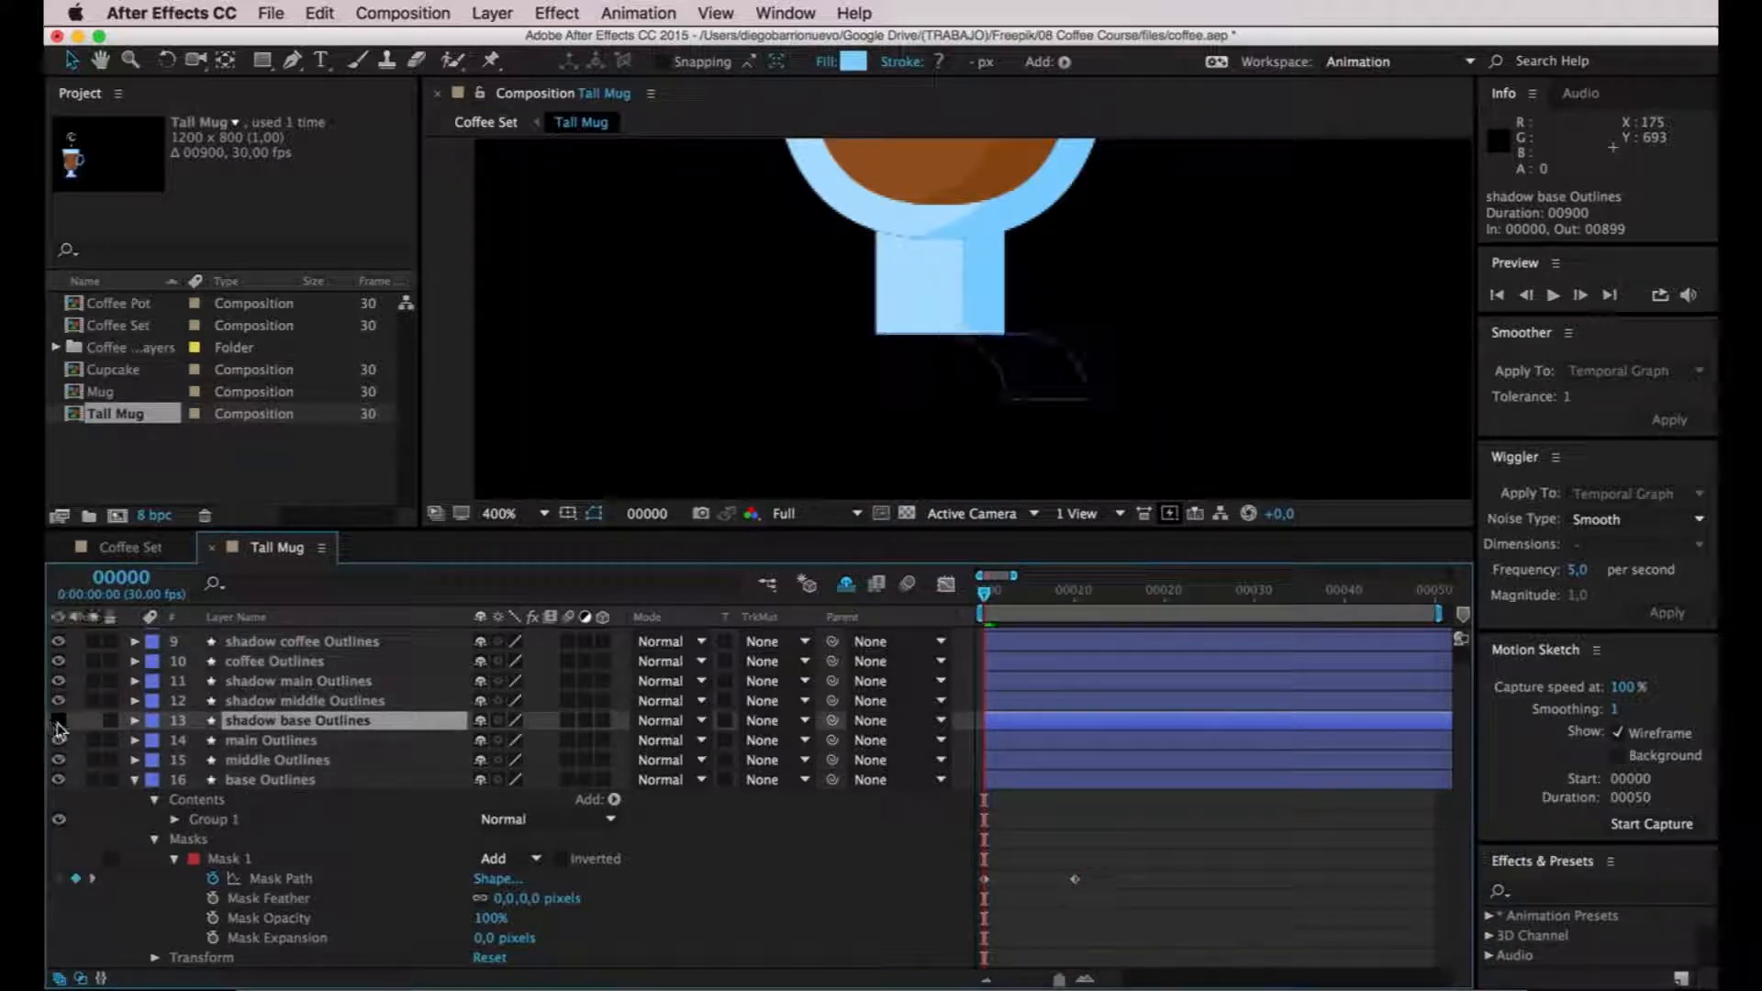
left_click(449, 445)
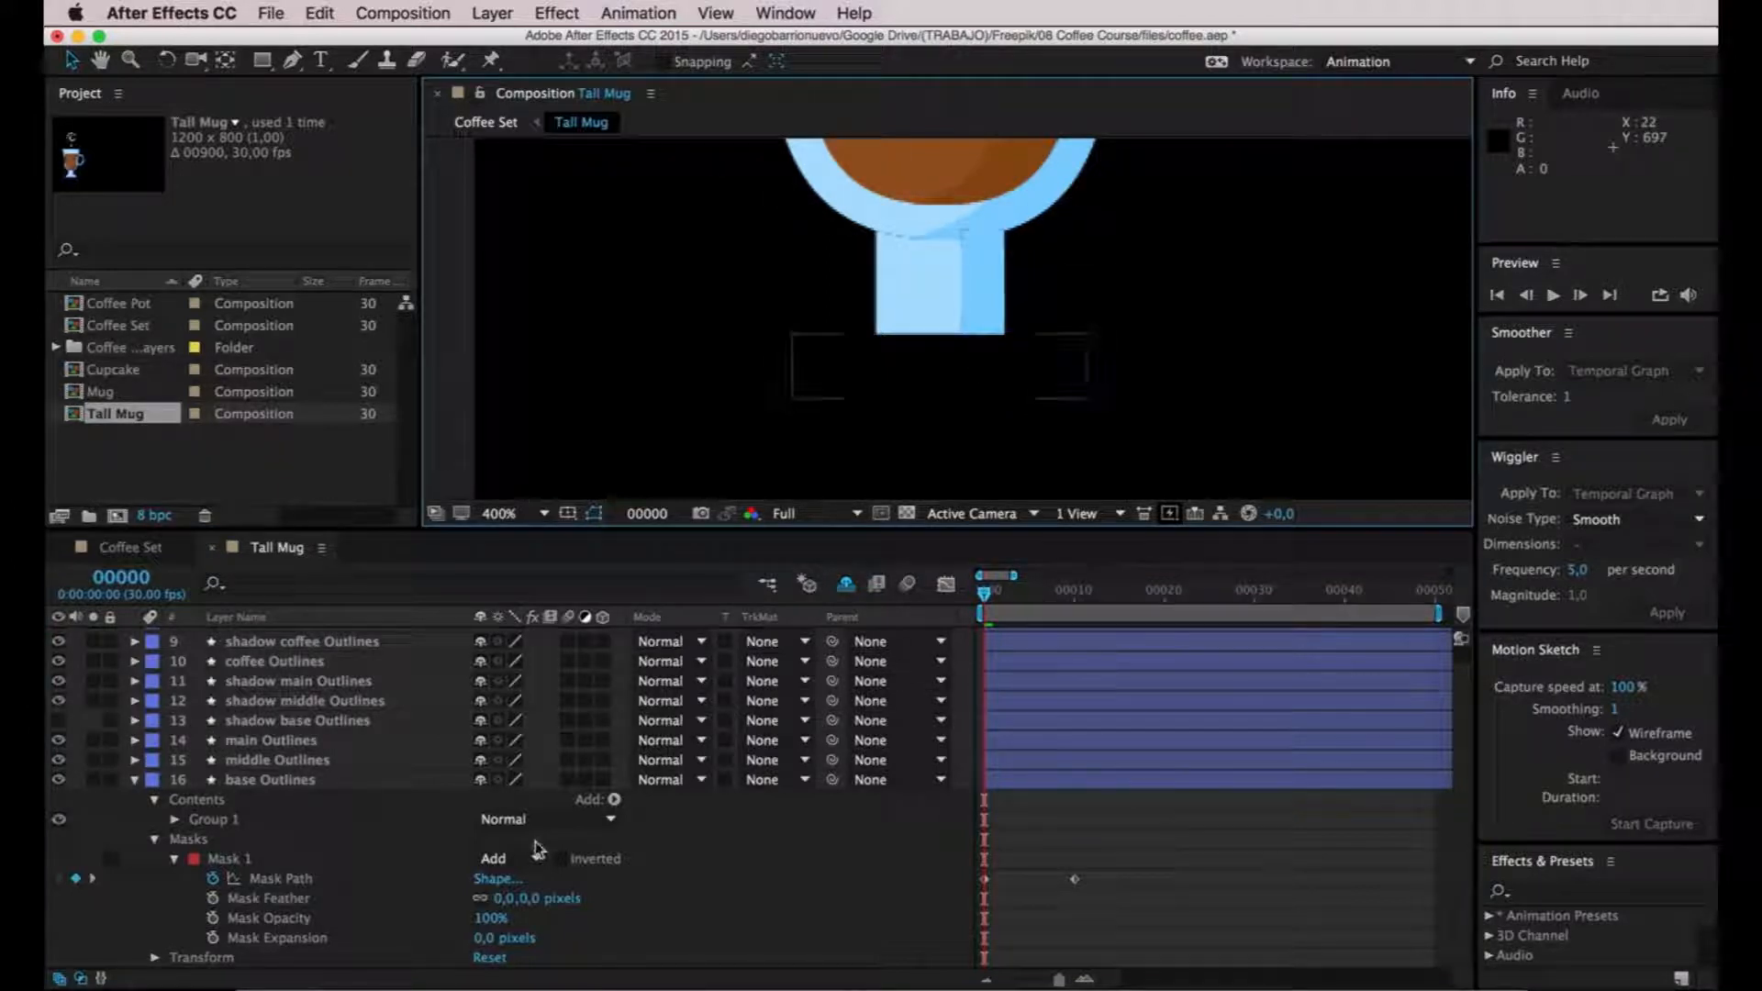
Preview the base reveal and retime its Mask Path keyframes to frames 6 and 13.
key("space")
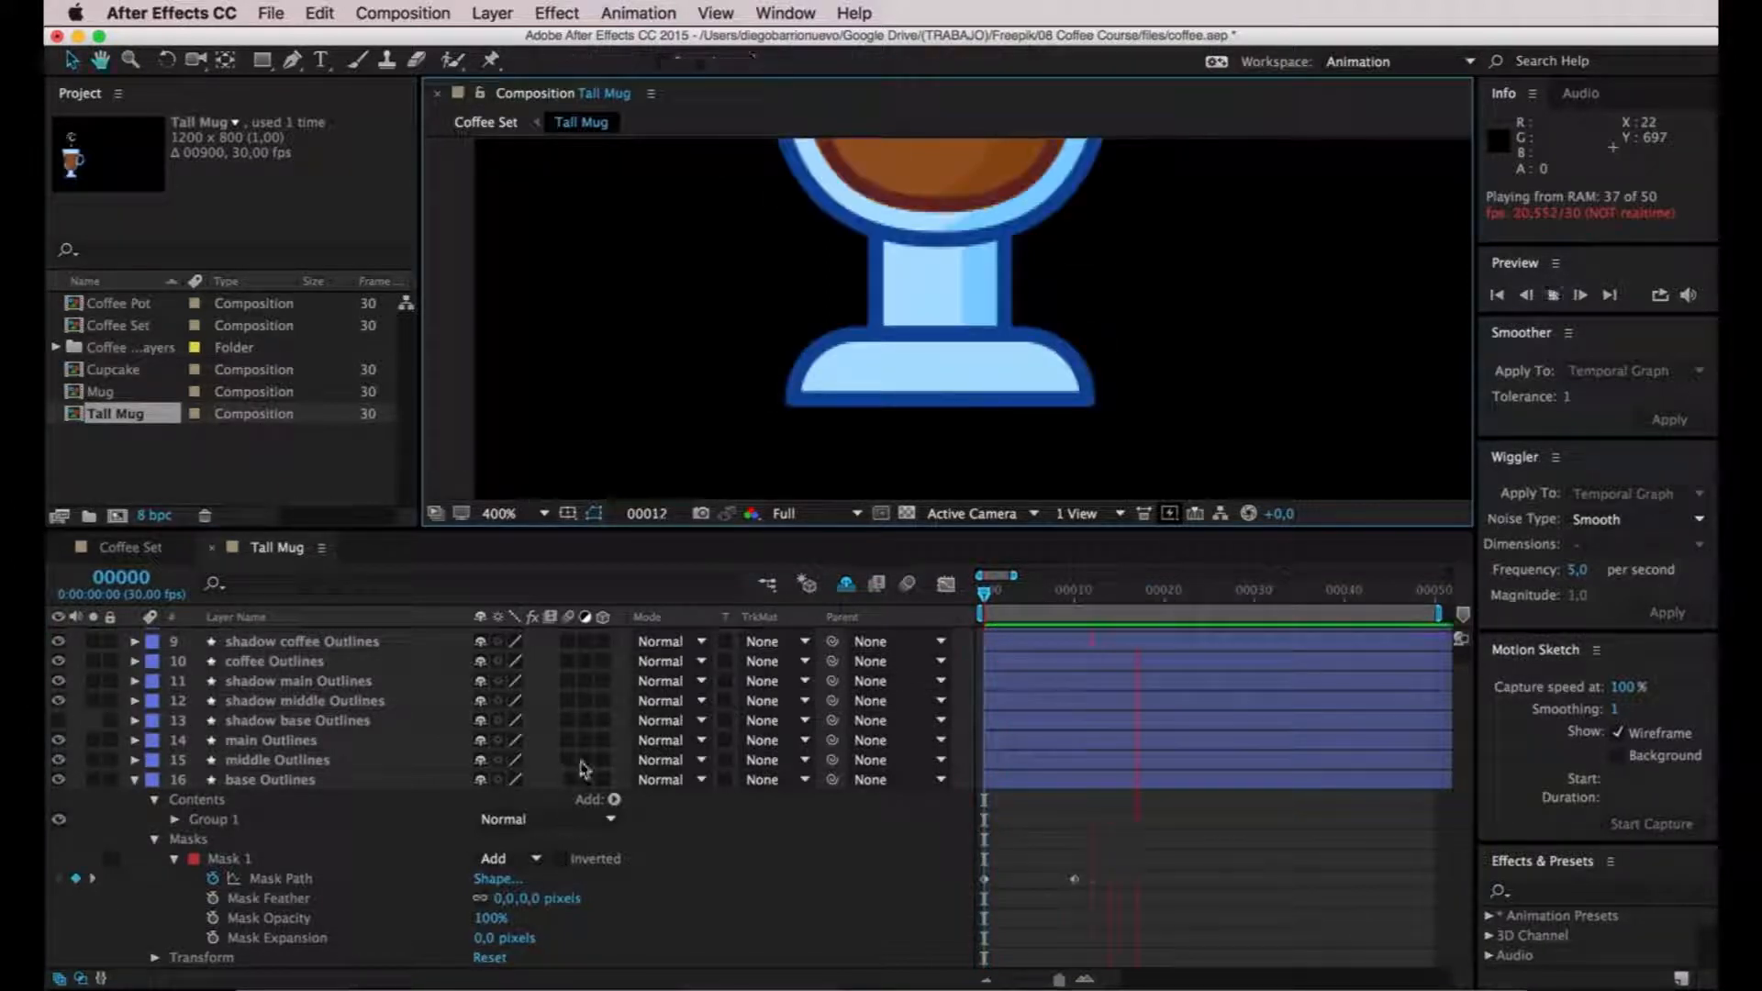
left_click(1029, 595)
mouse_move(1029, 598)
left_mouse_down()
mouse_move(975, 597)
mouse_move(1083, 598)
mouse_move(969, 595)
mouse_move(1037, 592)
left_mouse_up()
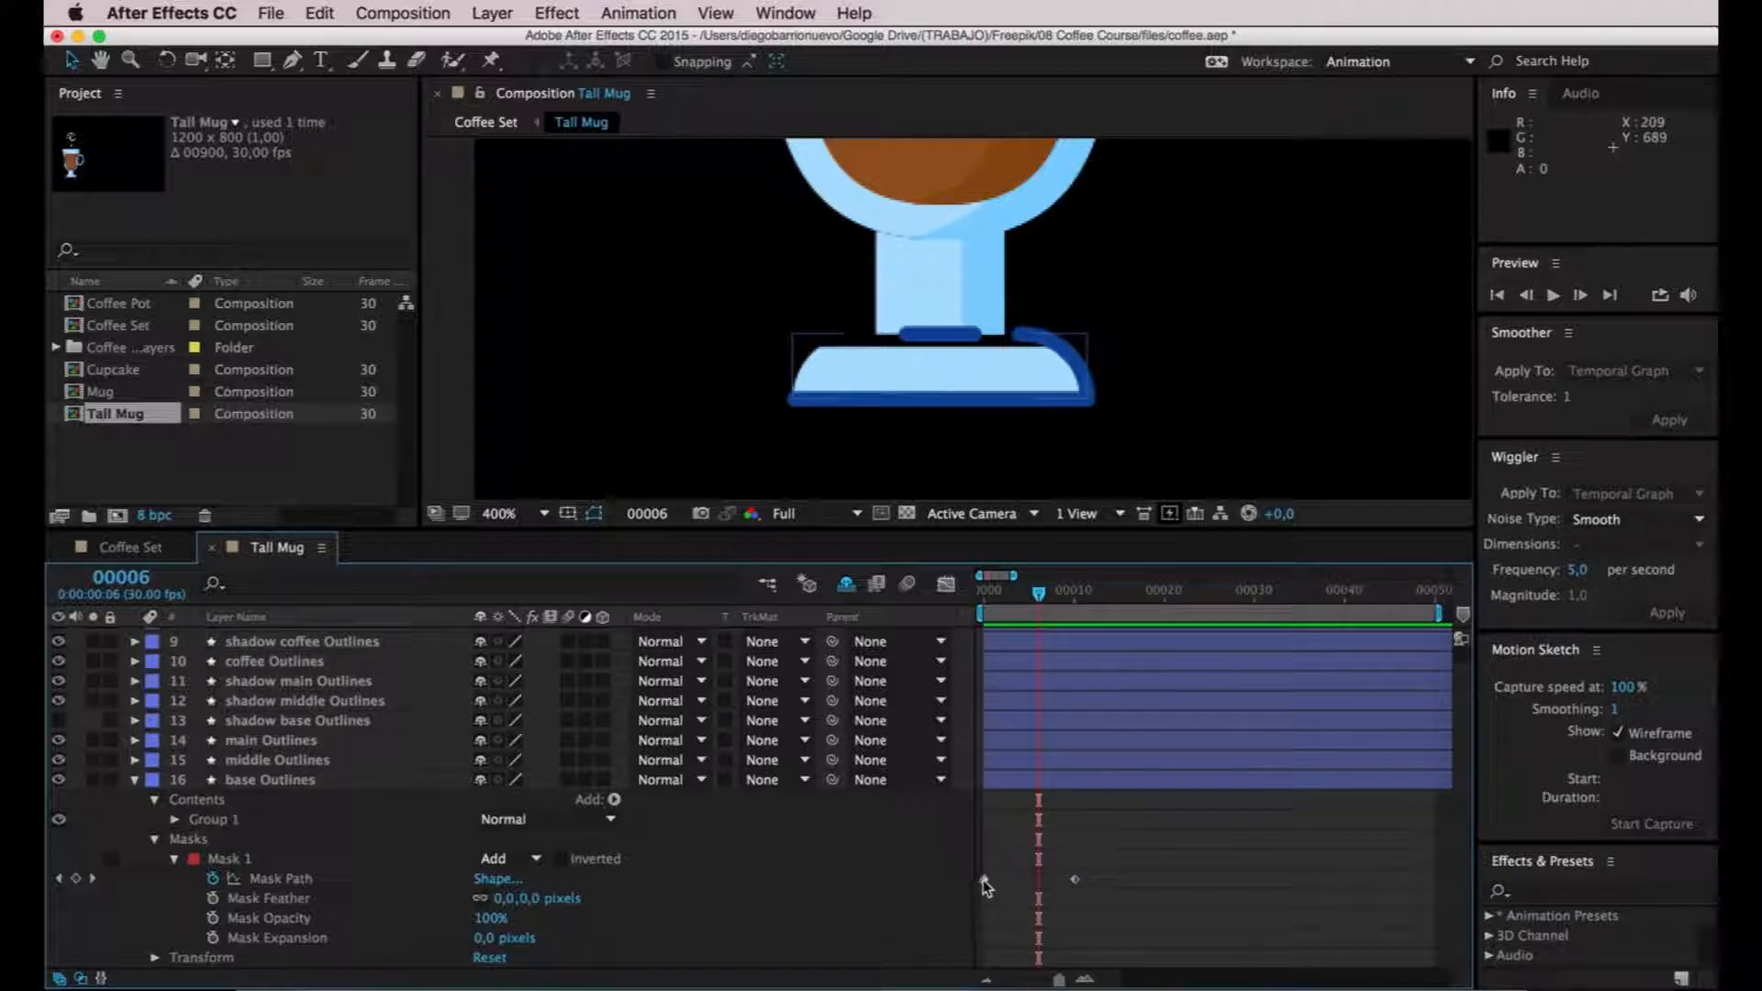
left_click_drag(984, 881, 1039, 881)
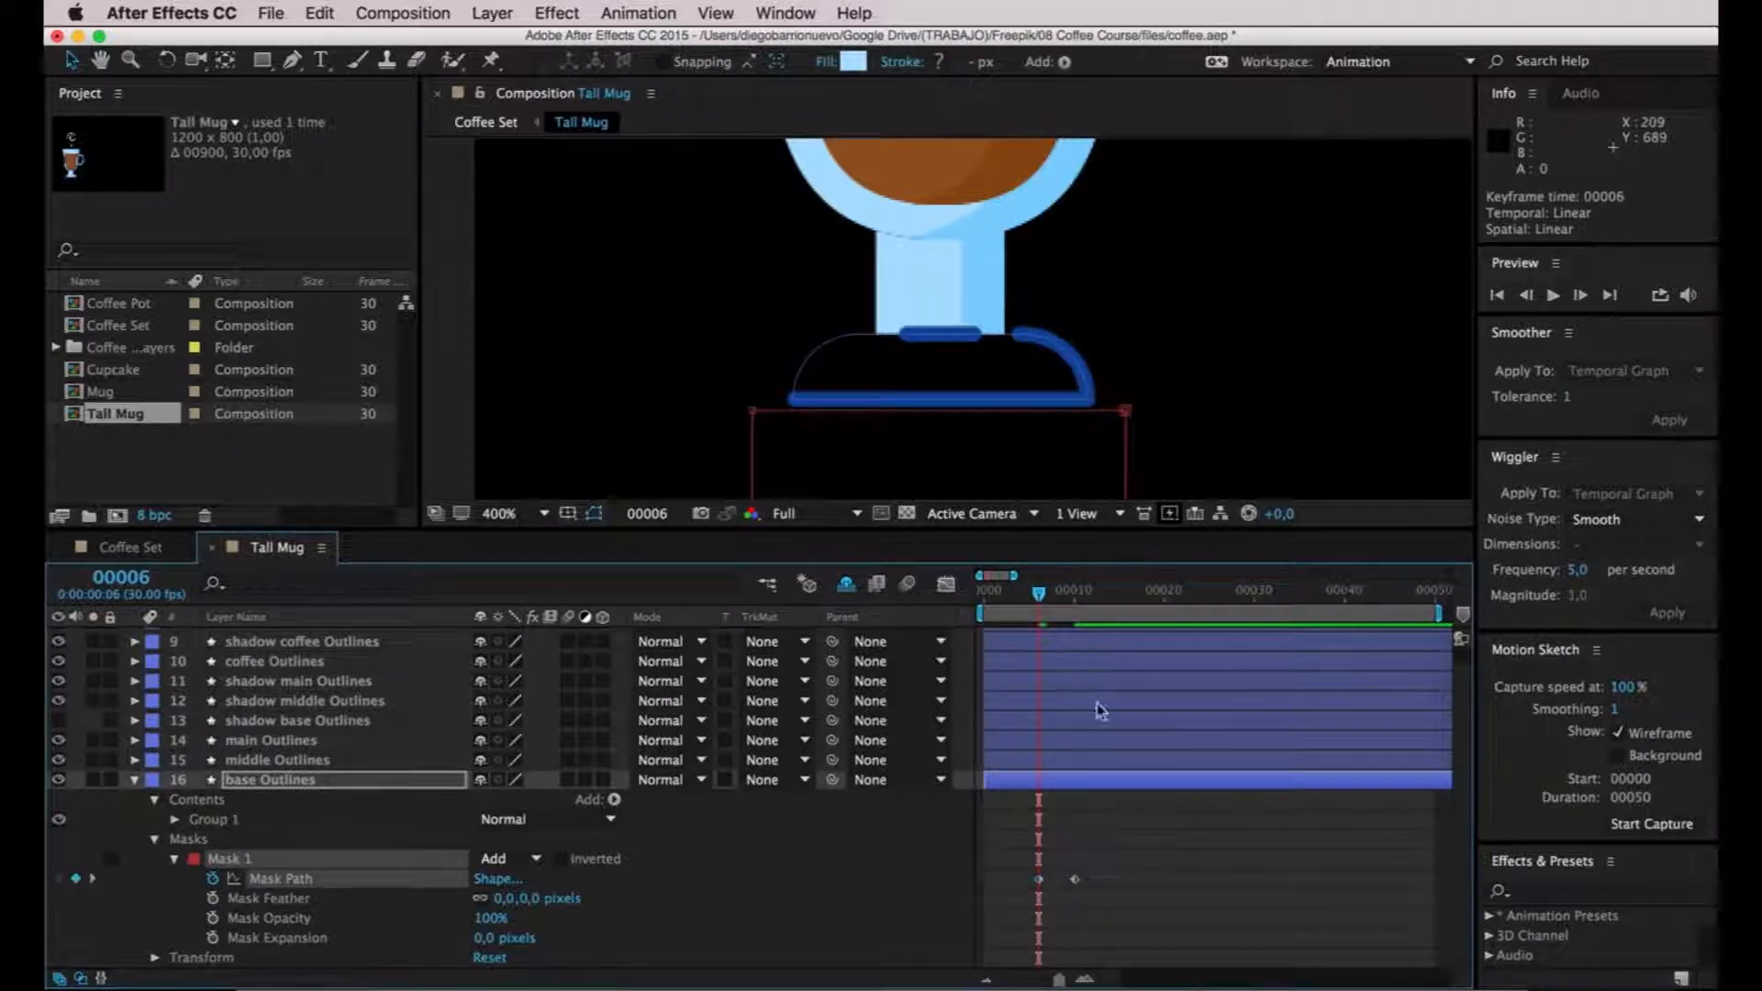
left_click_drag(1075, 880, 1105, 881)
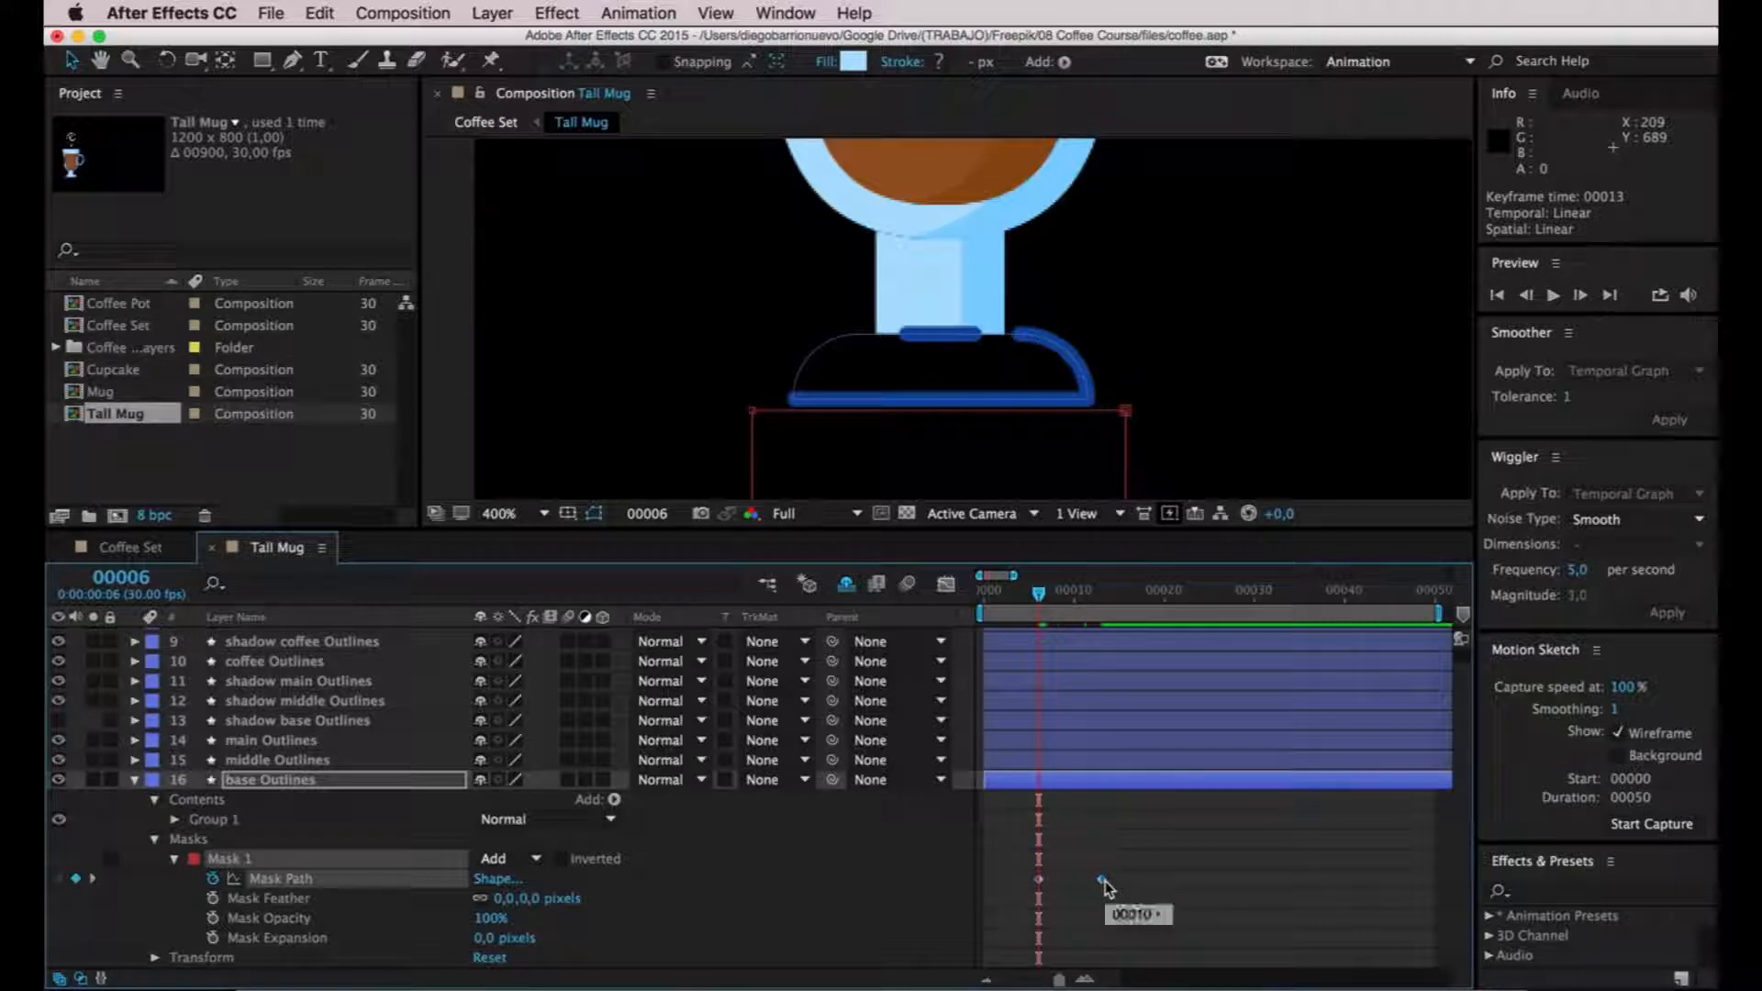
Scrub through the base reveal to frame 11 and turn the shadow base Outlines layer's visibility back on.
left_click(1066, 595)
mouse_move(1066, 595)
left_mouse_down()
mouse_move(1083, 594)
mouse_move(1032, 596)
mouse_move(1121, 595)
mouse_move(996, 595)
mouse_move(1100, 592)
mouse_move(1085, 588)
left_mouse_up()
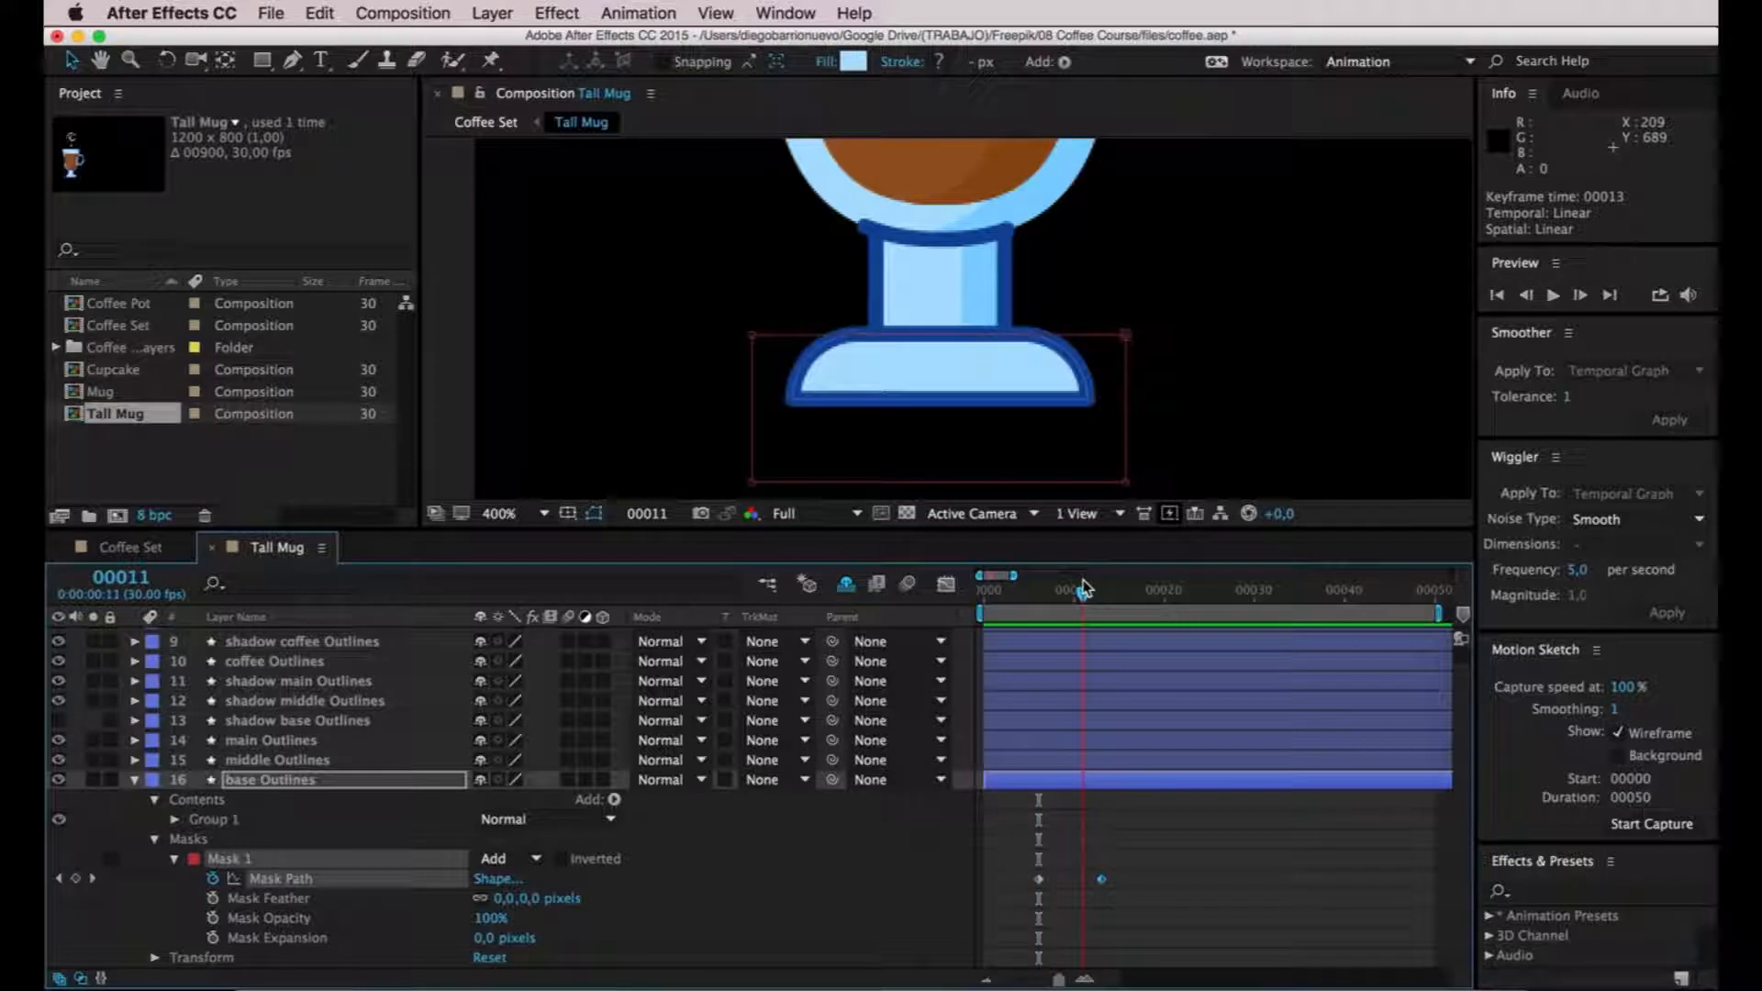
left_click(326, 782)
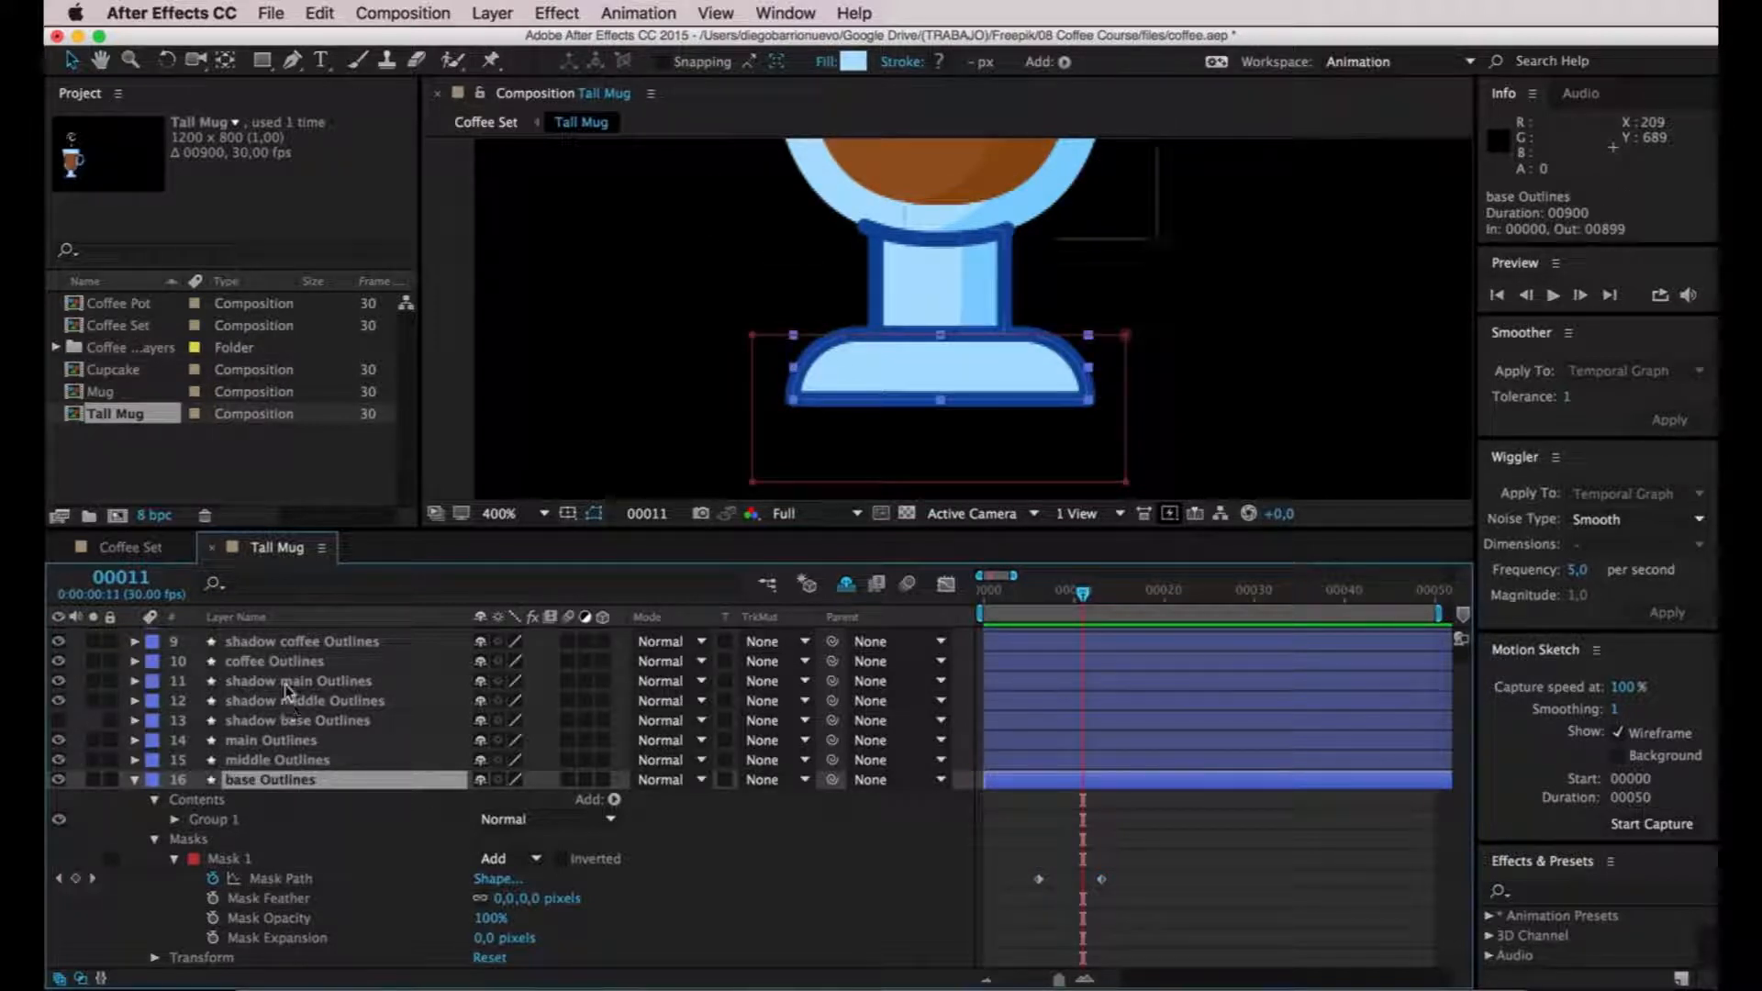
left_click(294, 720)
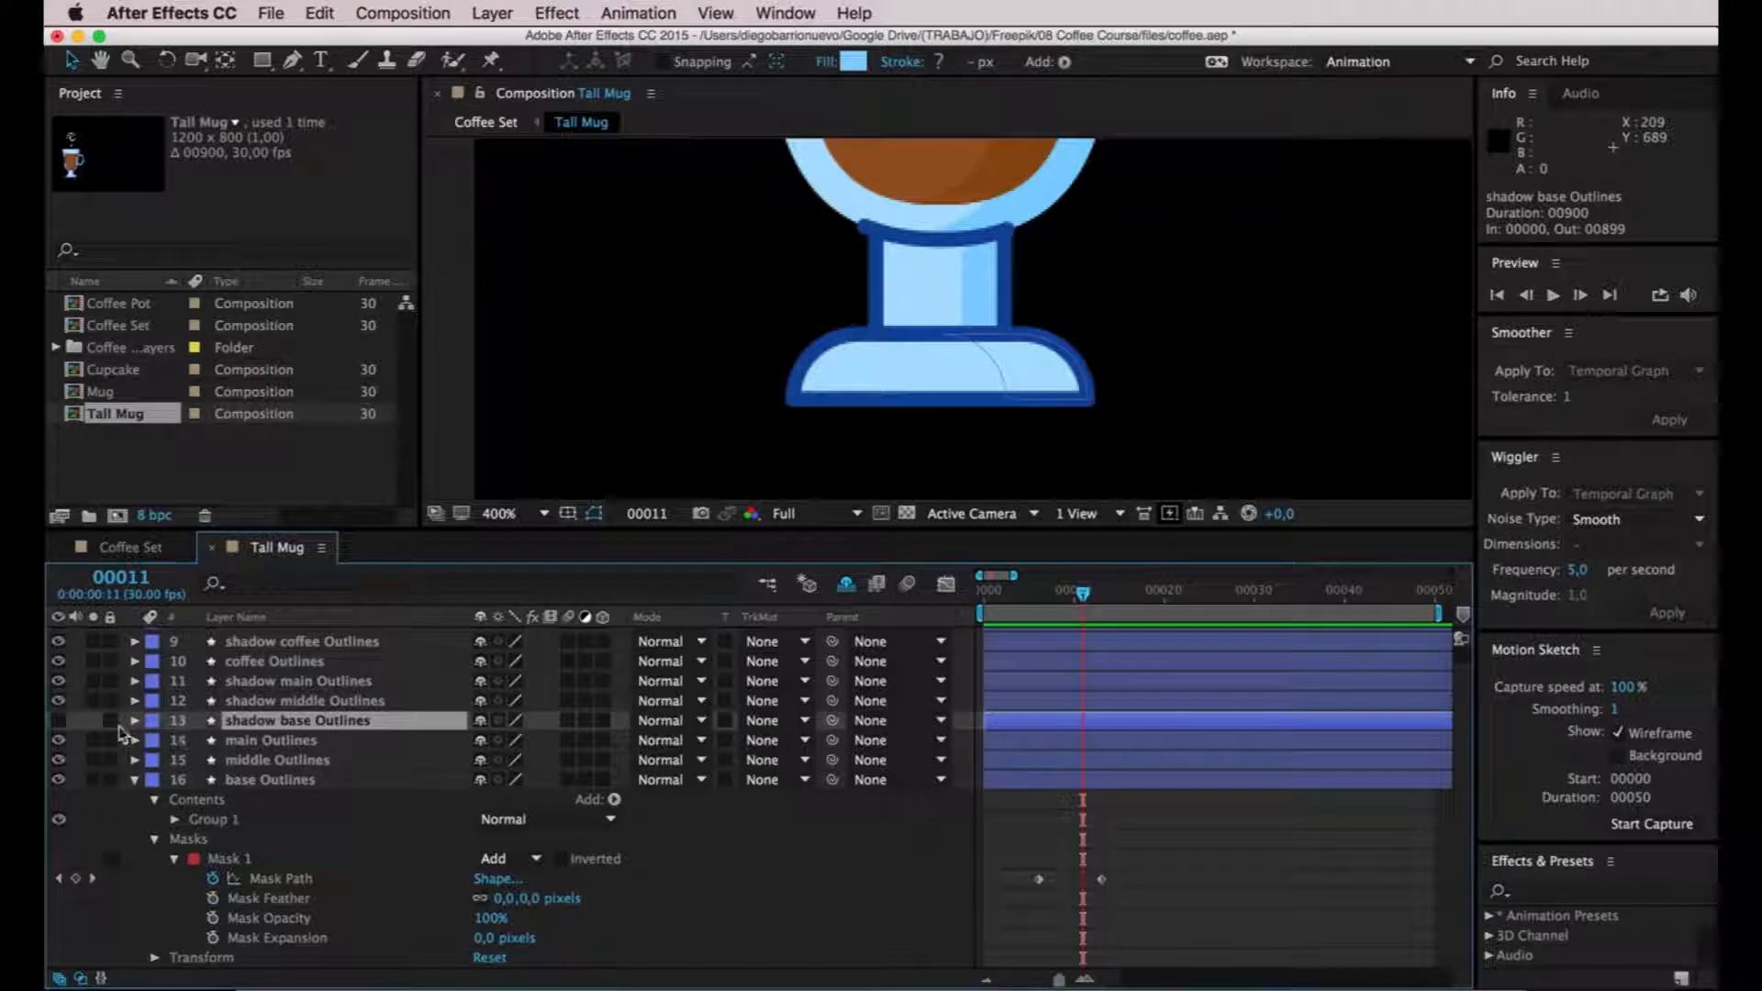
left_click(58, 721)
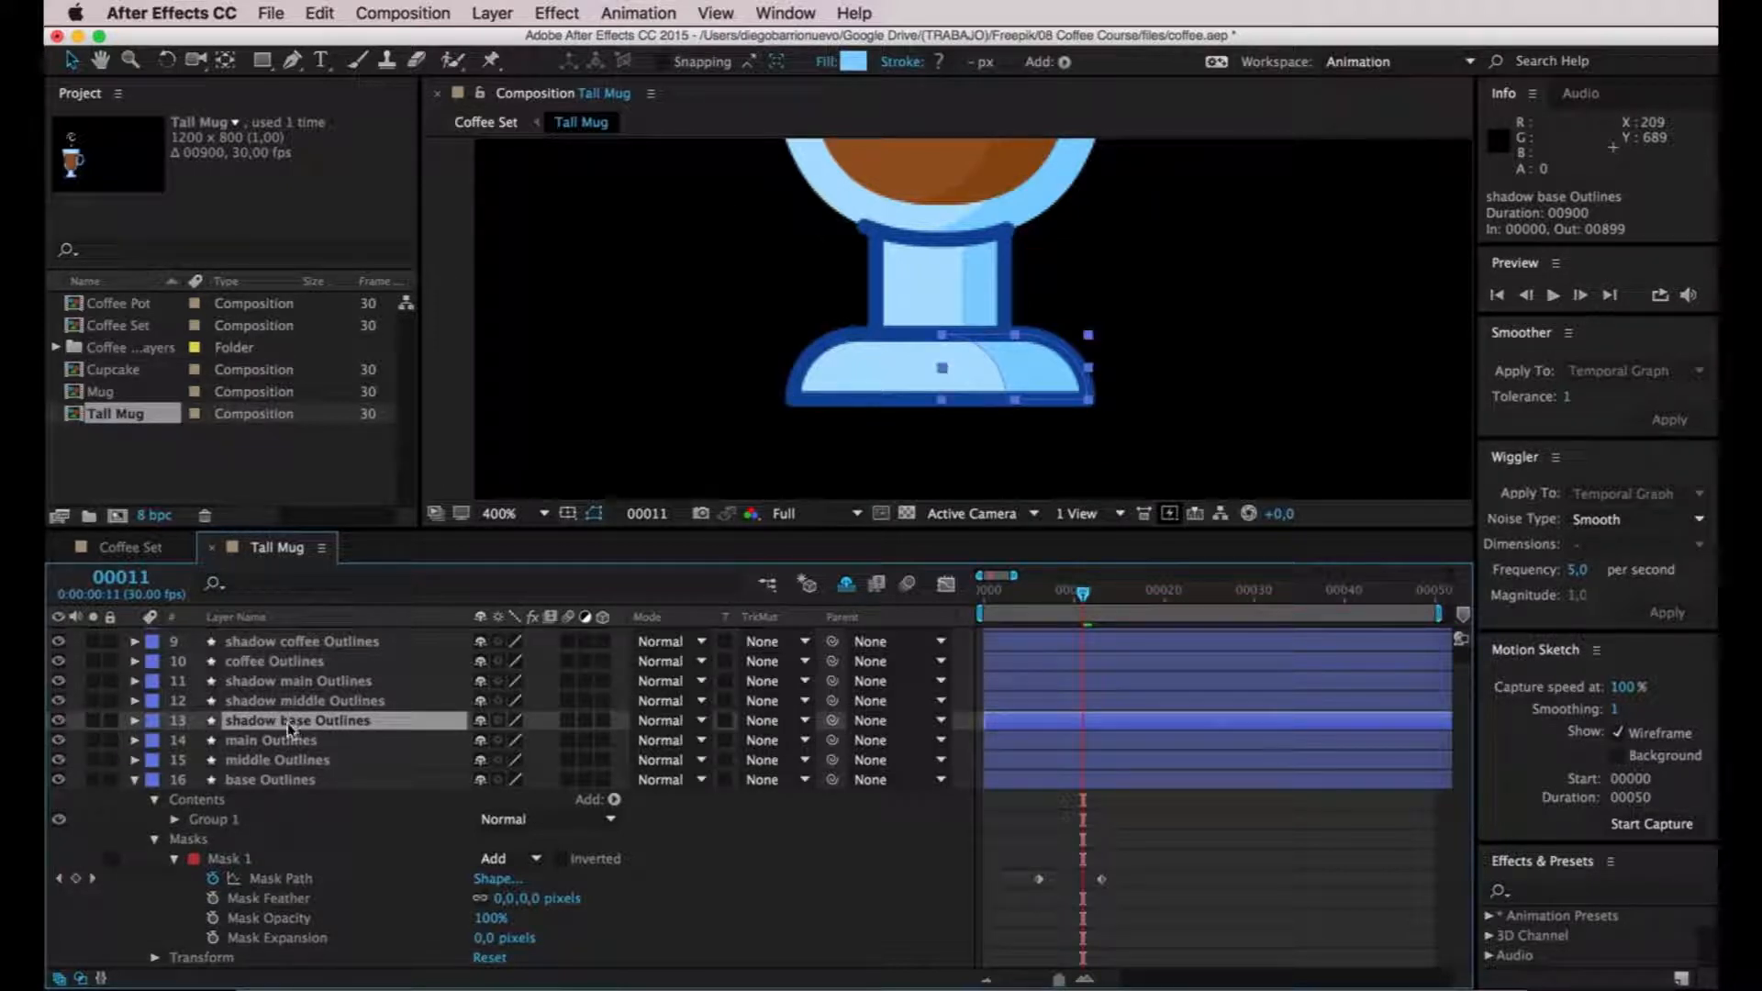
Show the Opacity of the shadow base Outlines layer and add 100% keyframes at frames 11 and 16.
key("t")
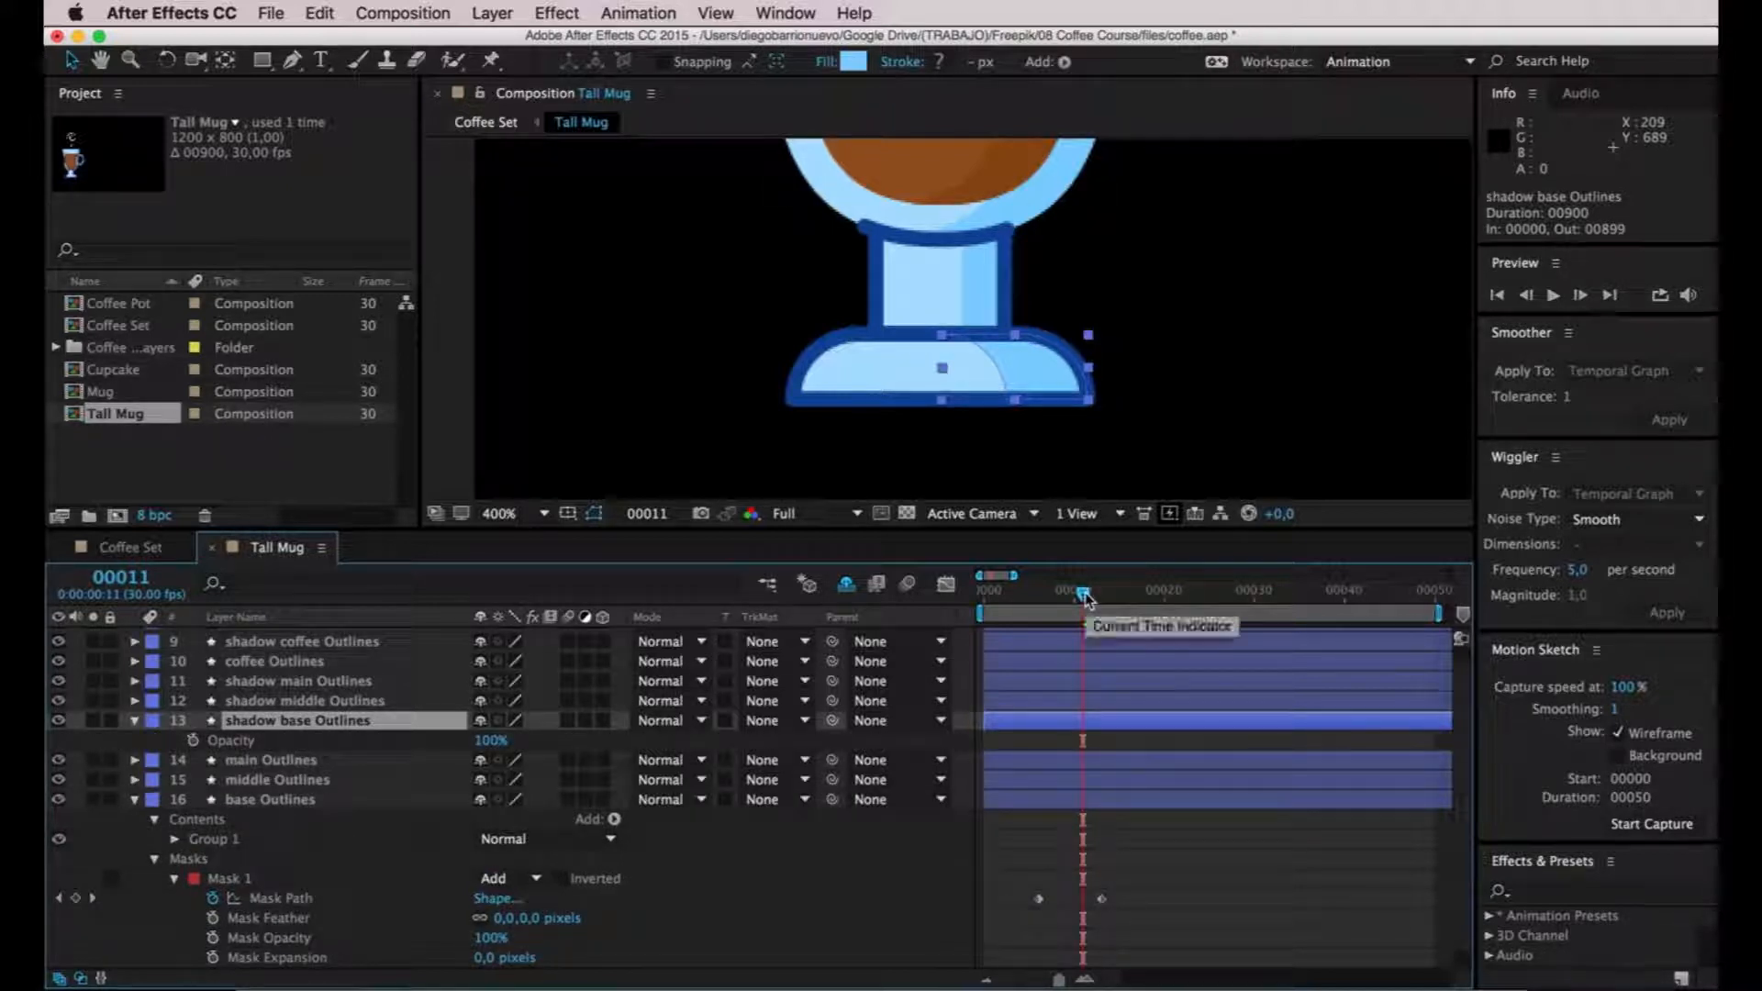
mouse_move(1086, 598)
left_mouse_down()
mouse_move(1067, 598)
mouse_move(1090, 603)
left_mouse_up()
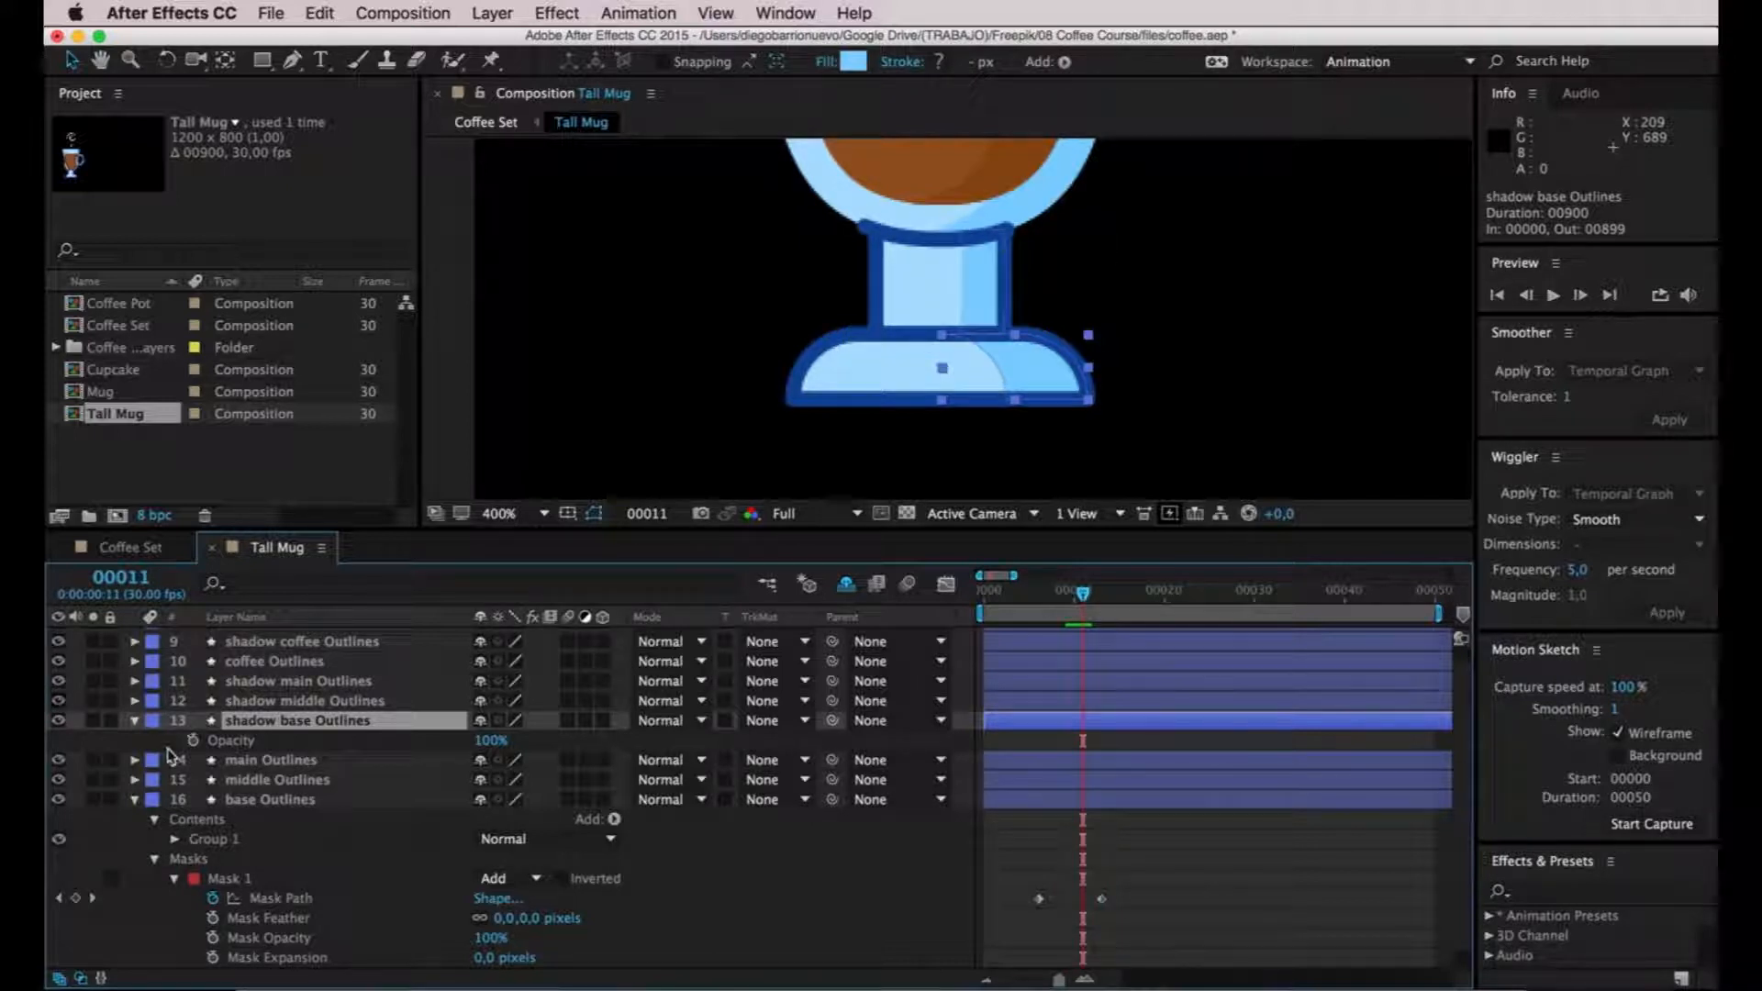
left_click(192, 739)
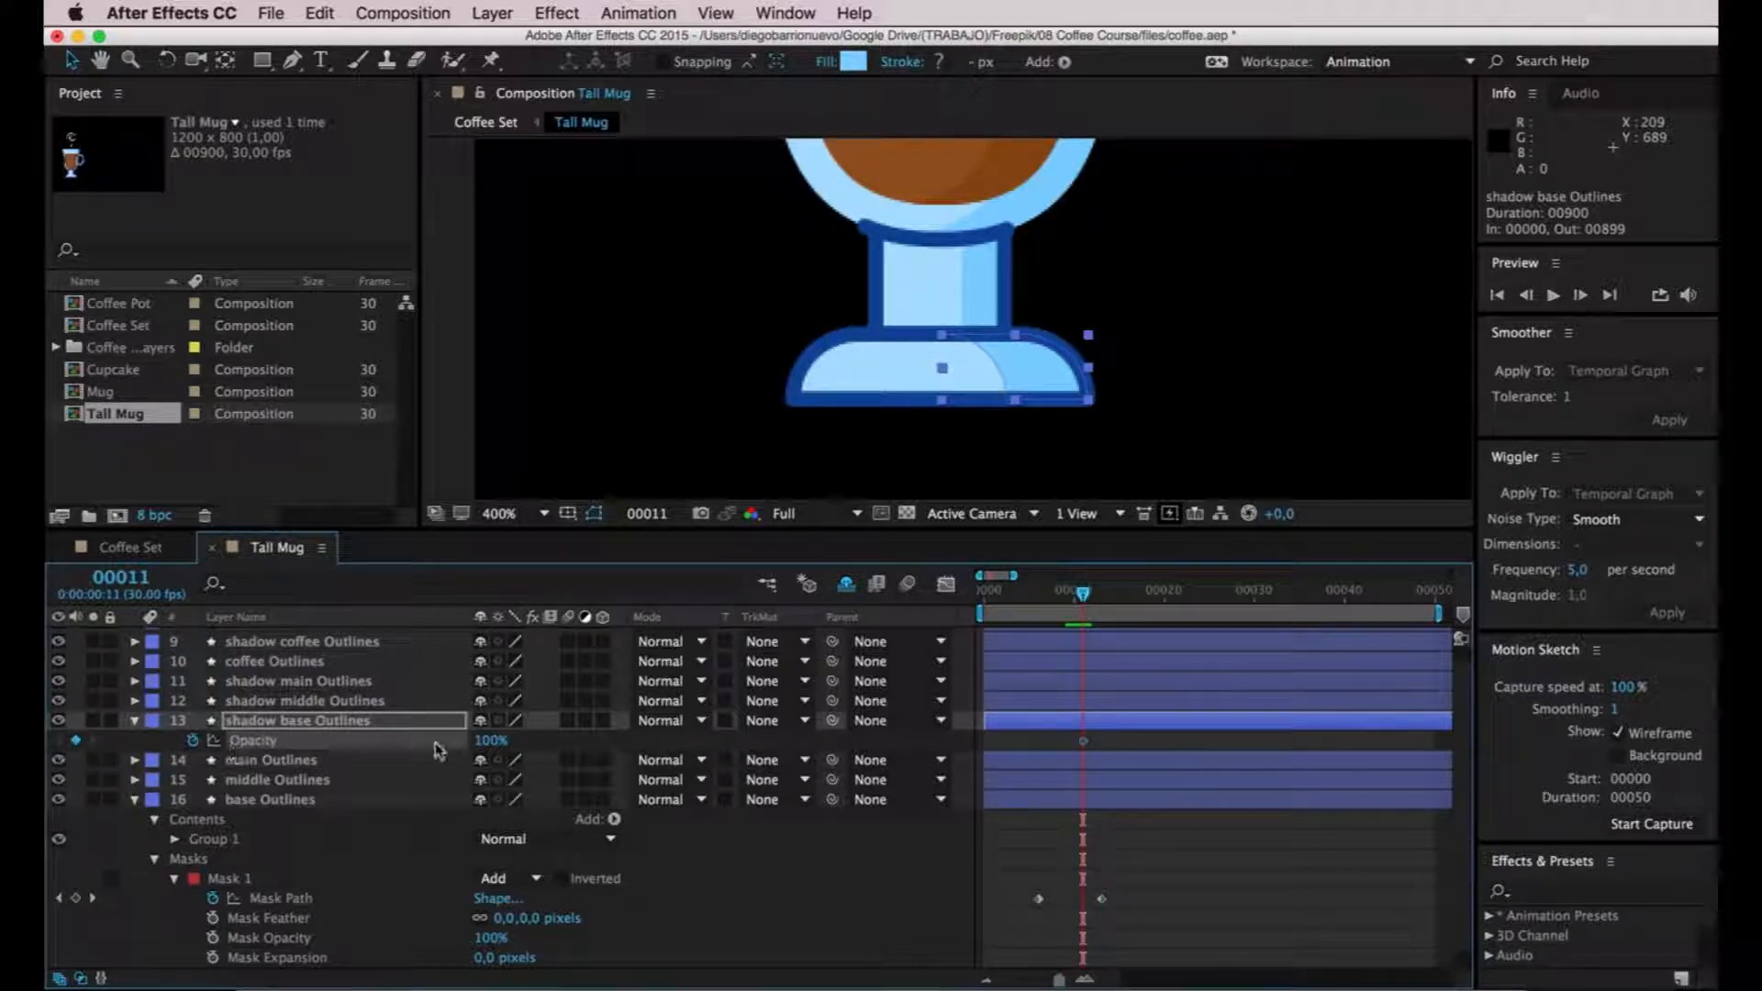
left_click_drag(1083, 598, 1152, 601)
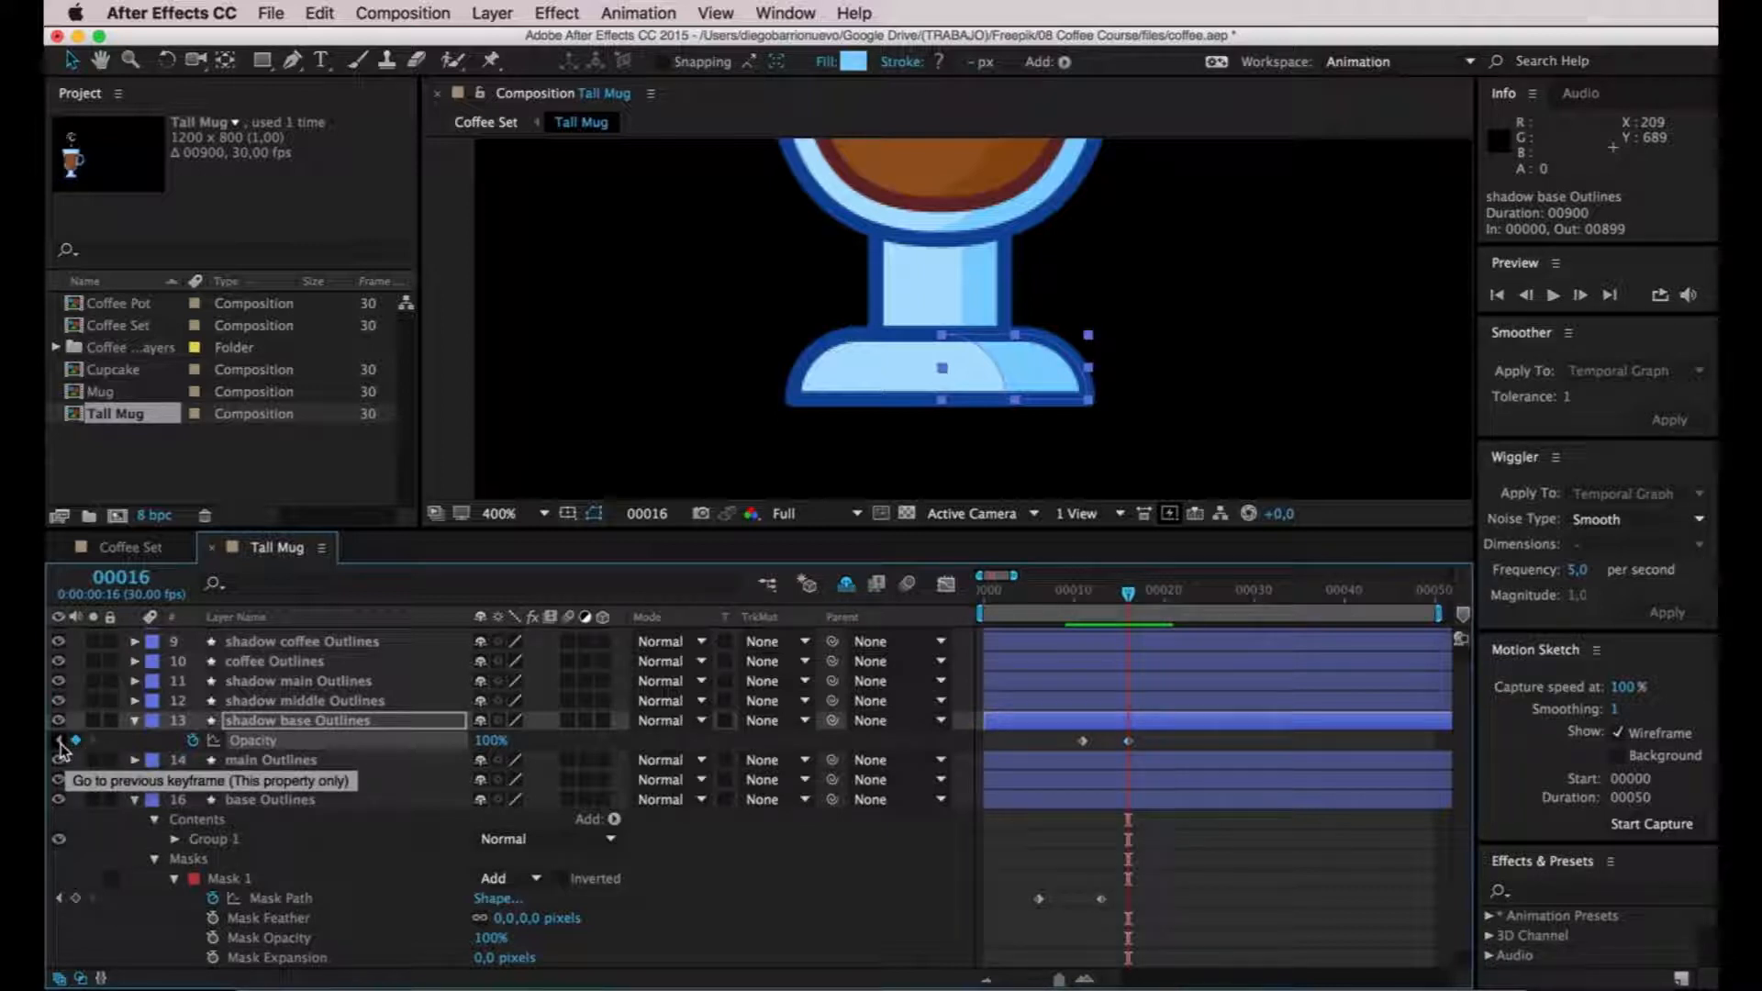
Set the shadow base layer's Opacity to 0% at the frame 11 keyframe and preview the fade-in.
left_click(59, 740)
left_click(1083, 741)
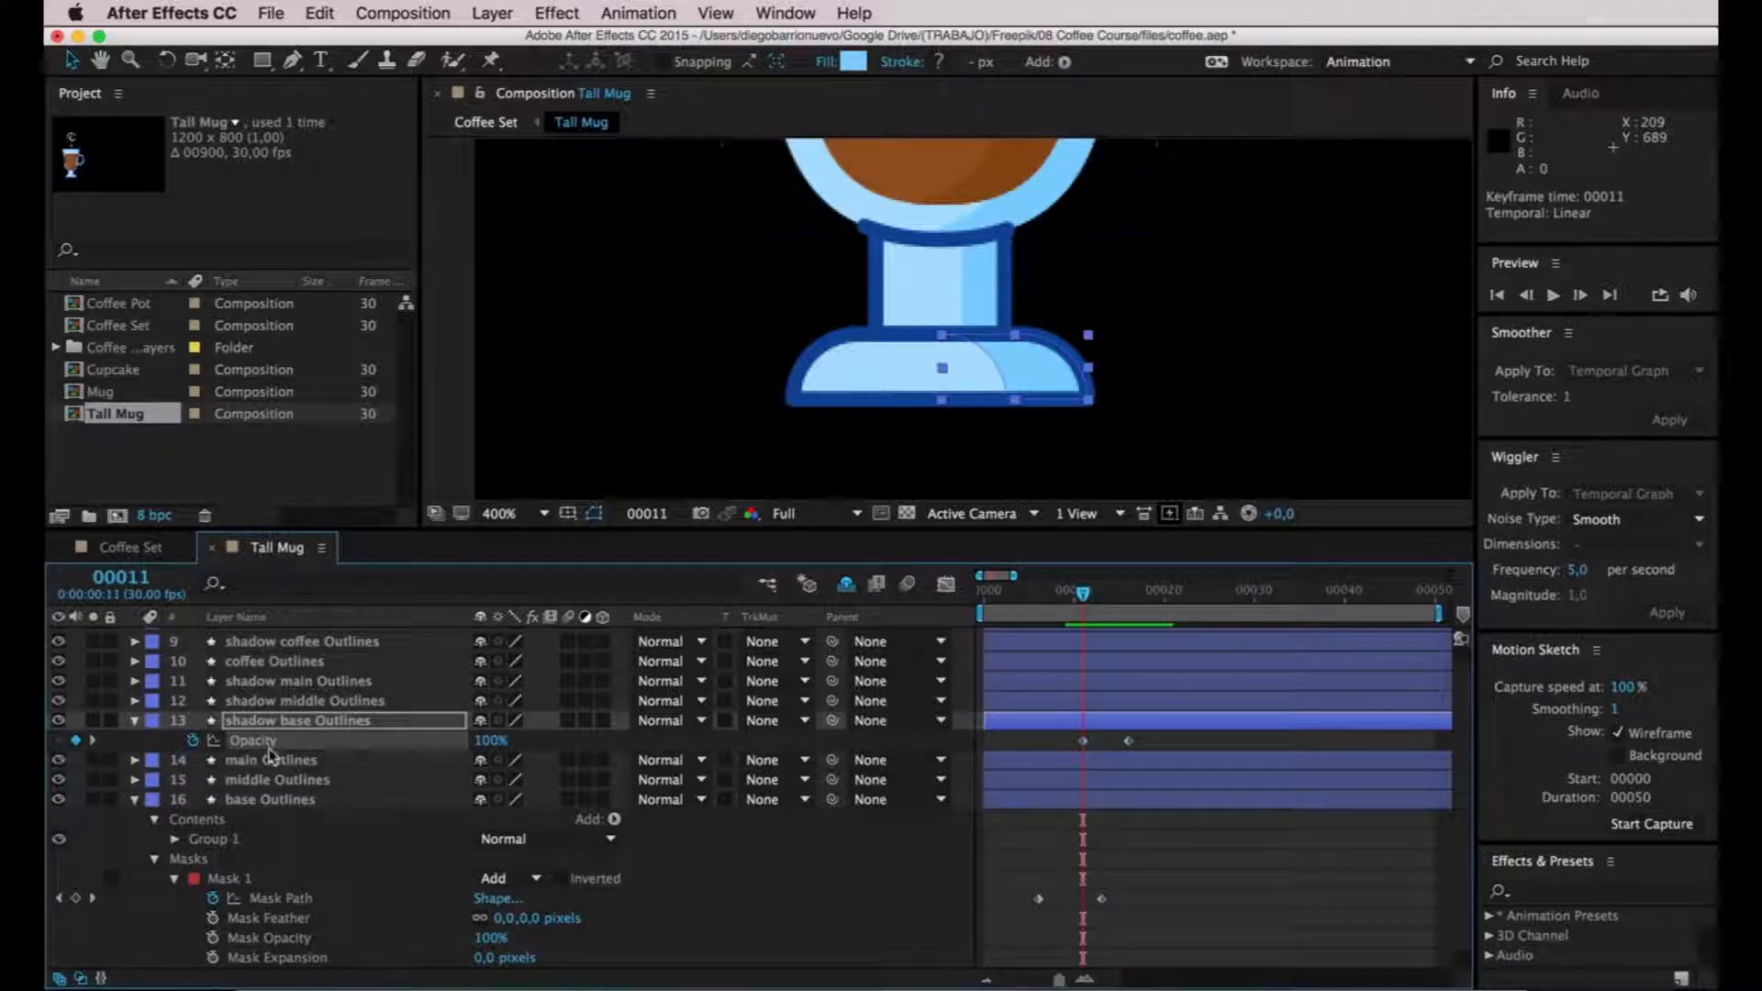
left_click(492, 741)
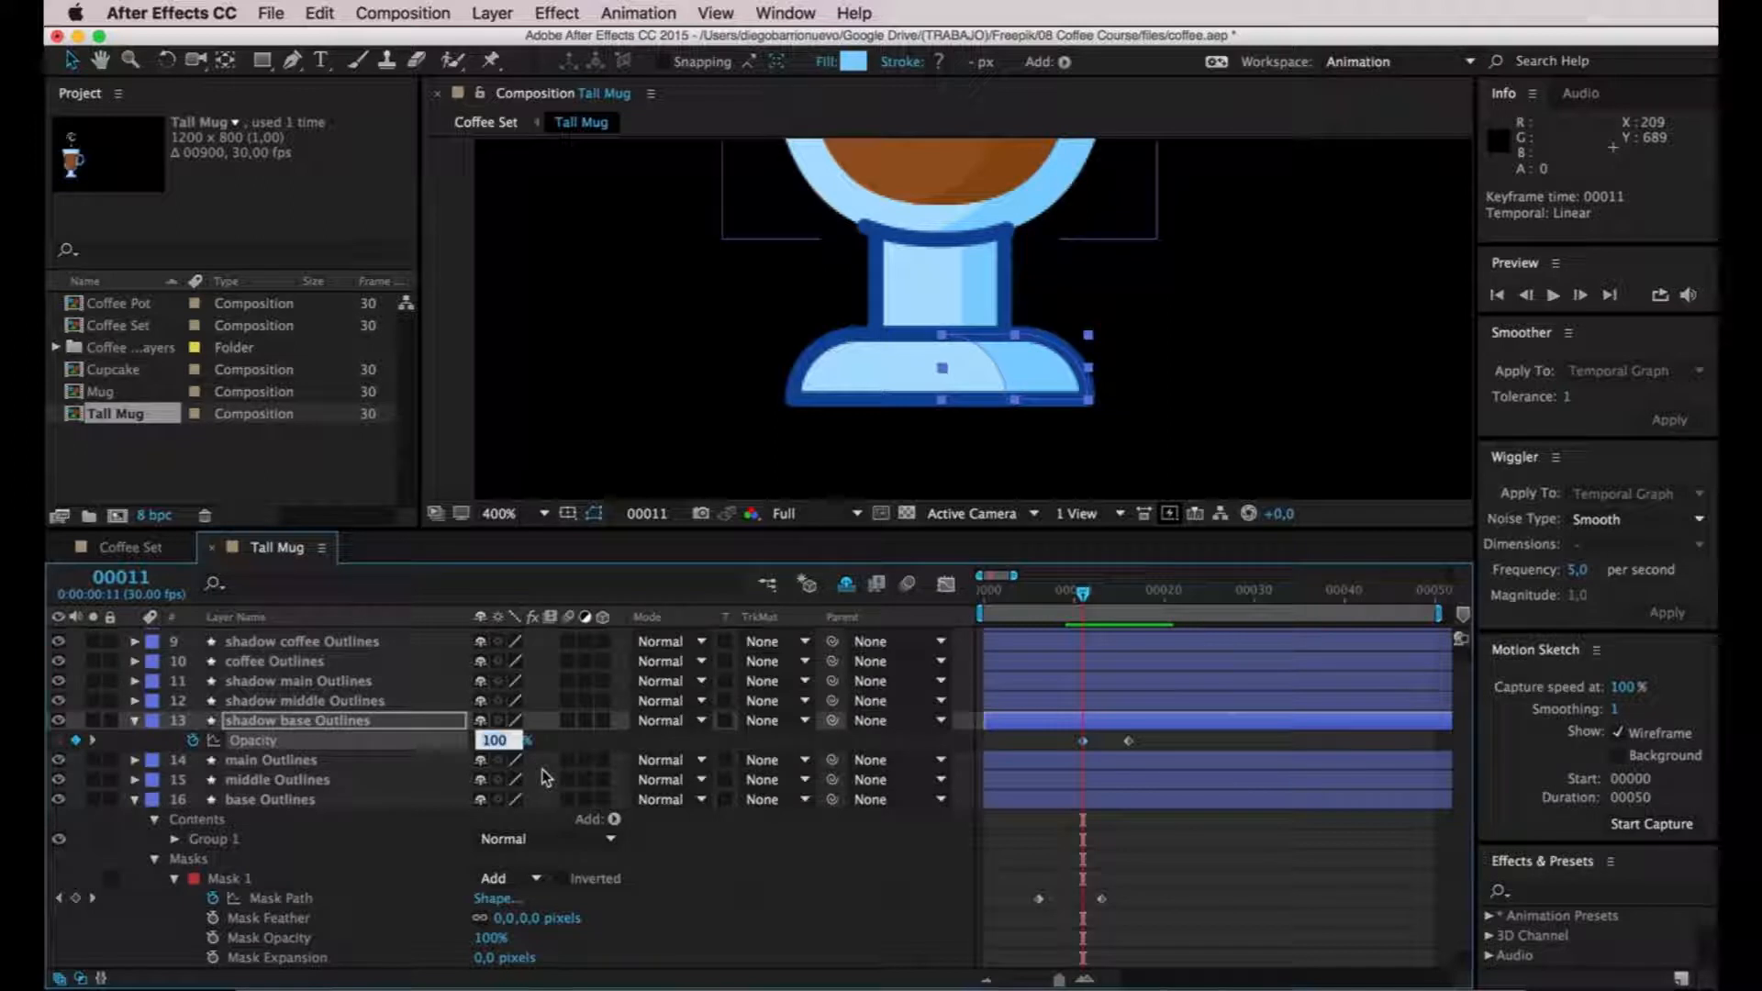
key("Return")
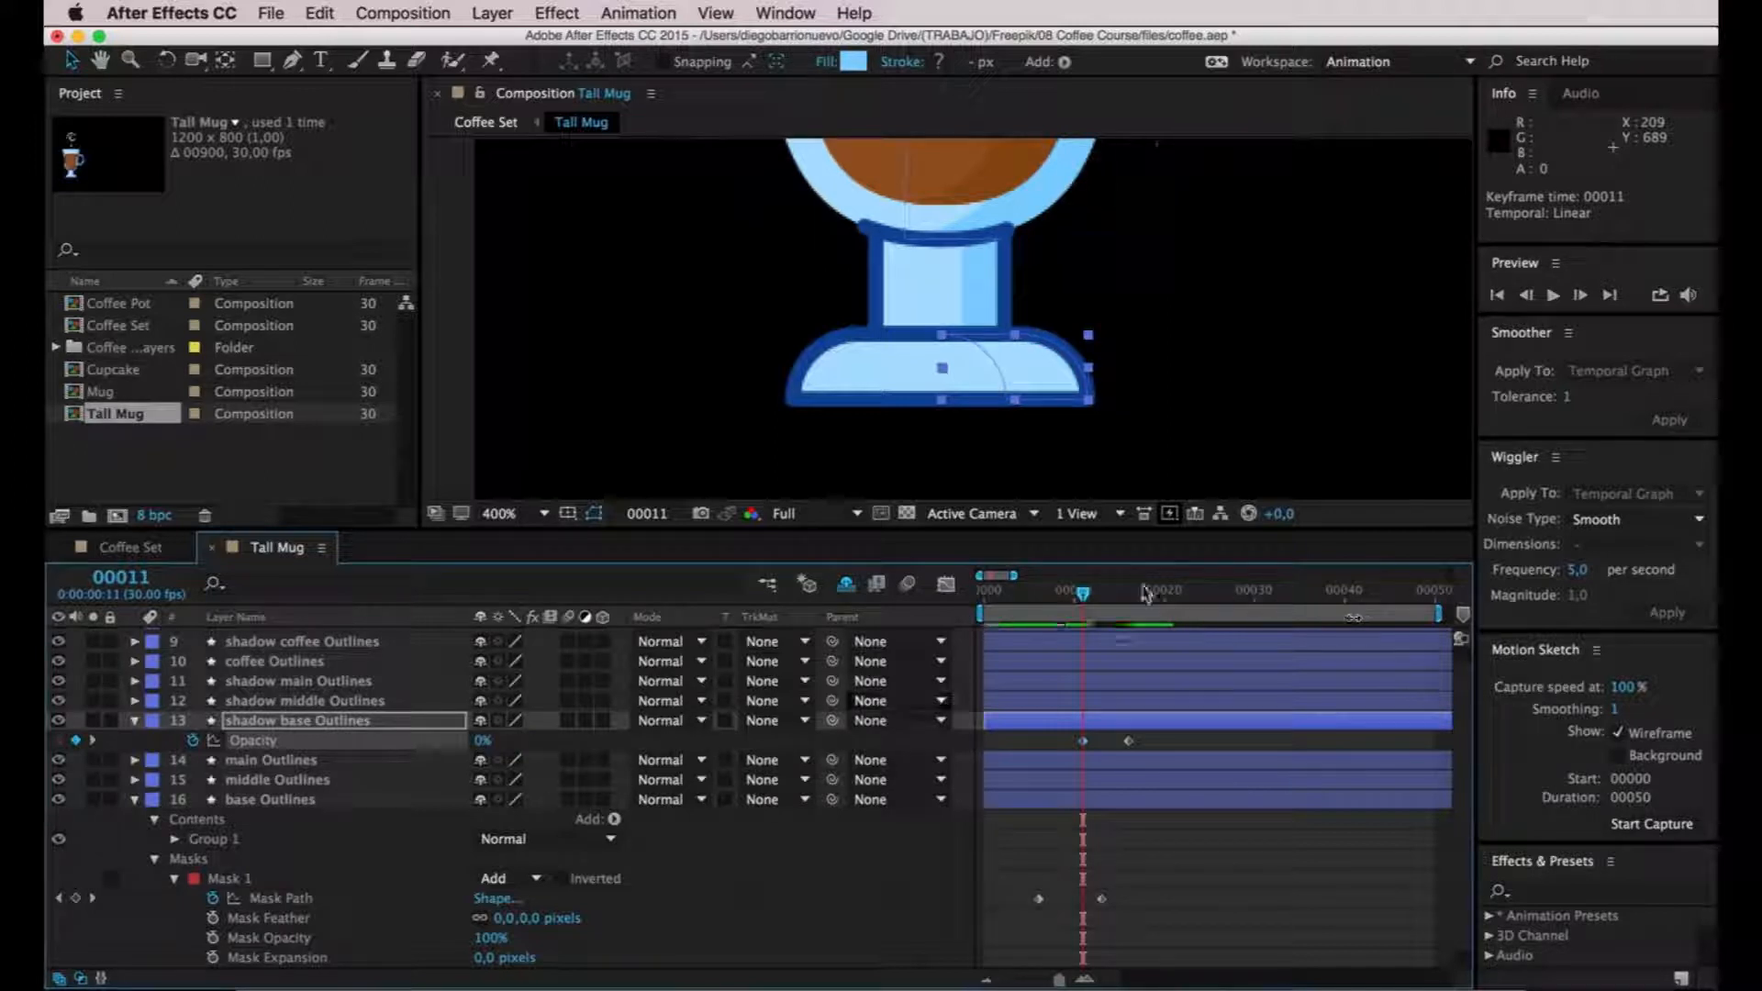
left_click(437, 359)
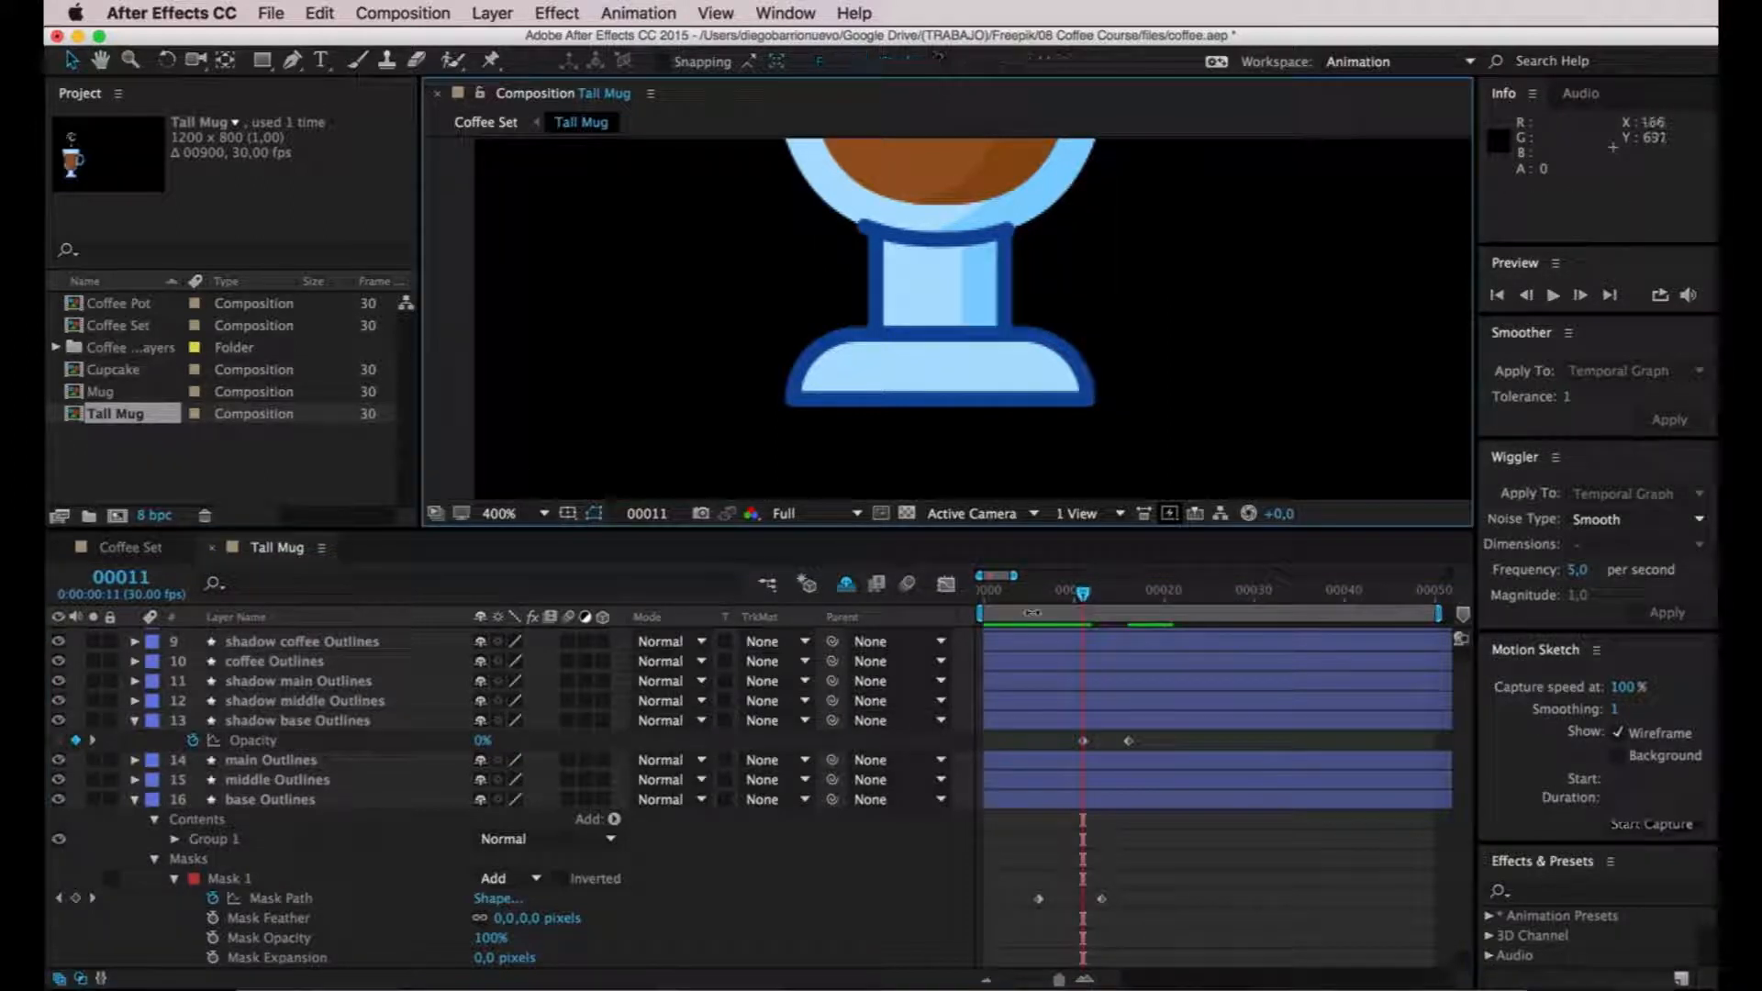
mouse_move(1085, 593)
left_mouse_down()
mouse_move(1127, 597)
mouse_move(1023, 603)
mouse_move(1115, 604)
left_mouse_up()
key("space")
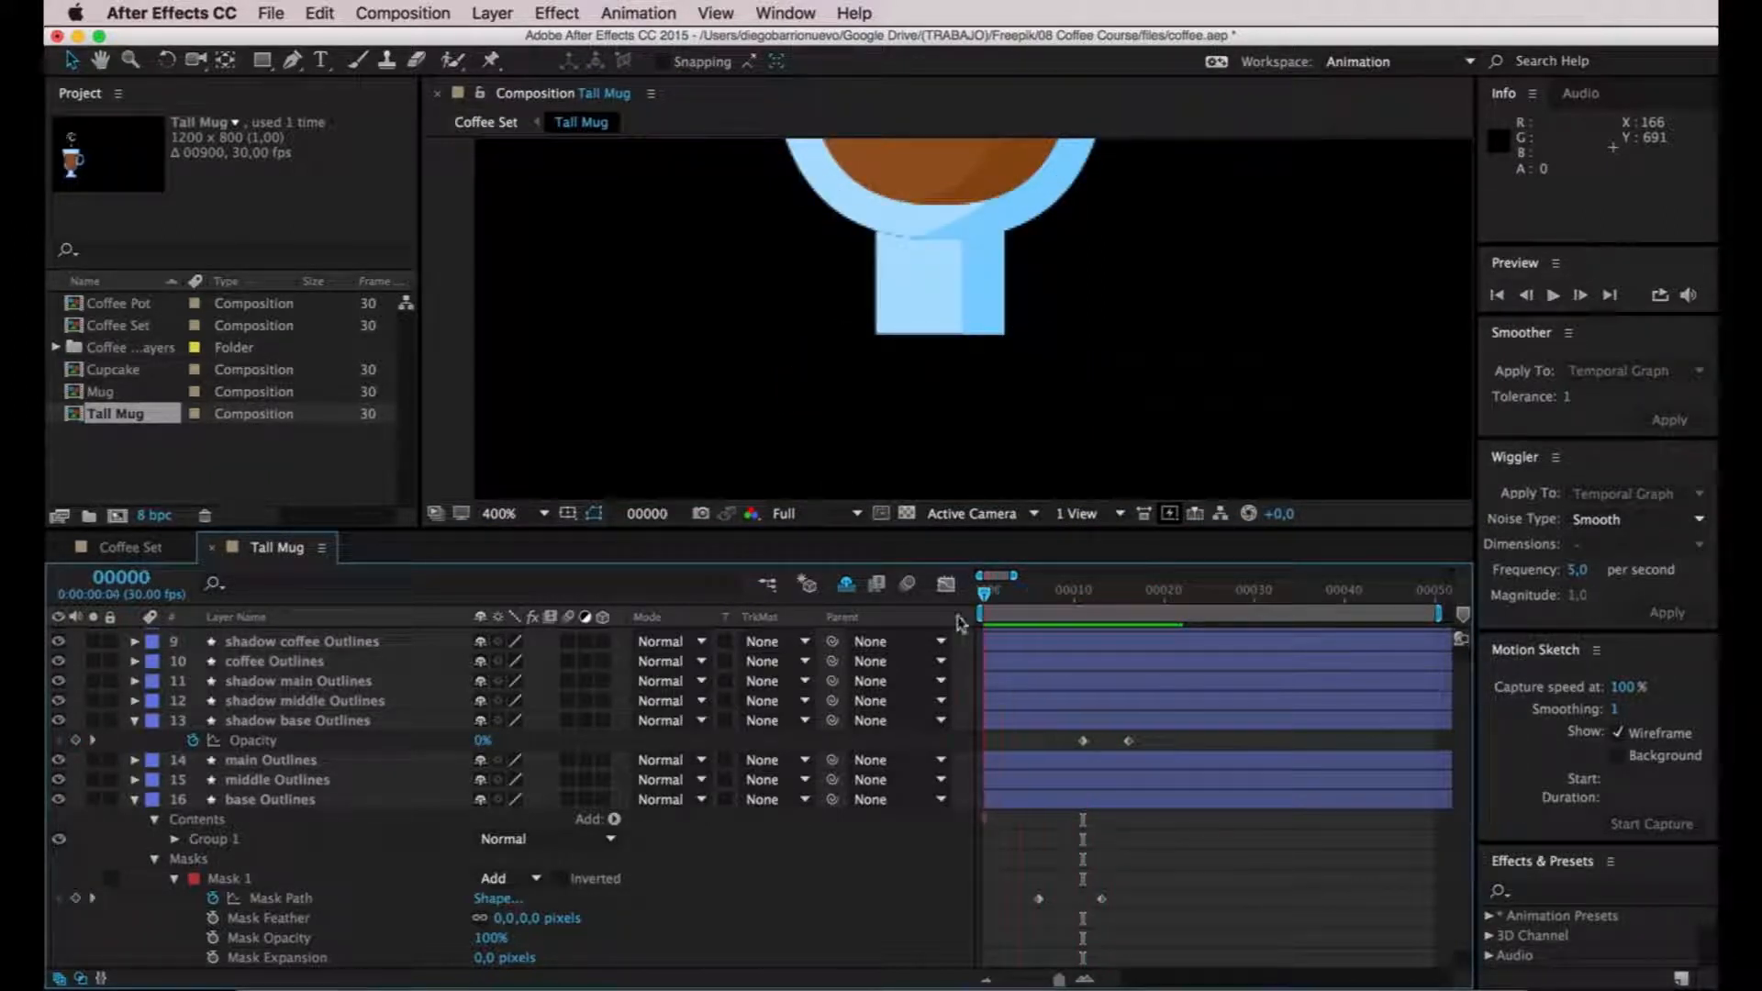
key("space")
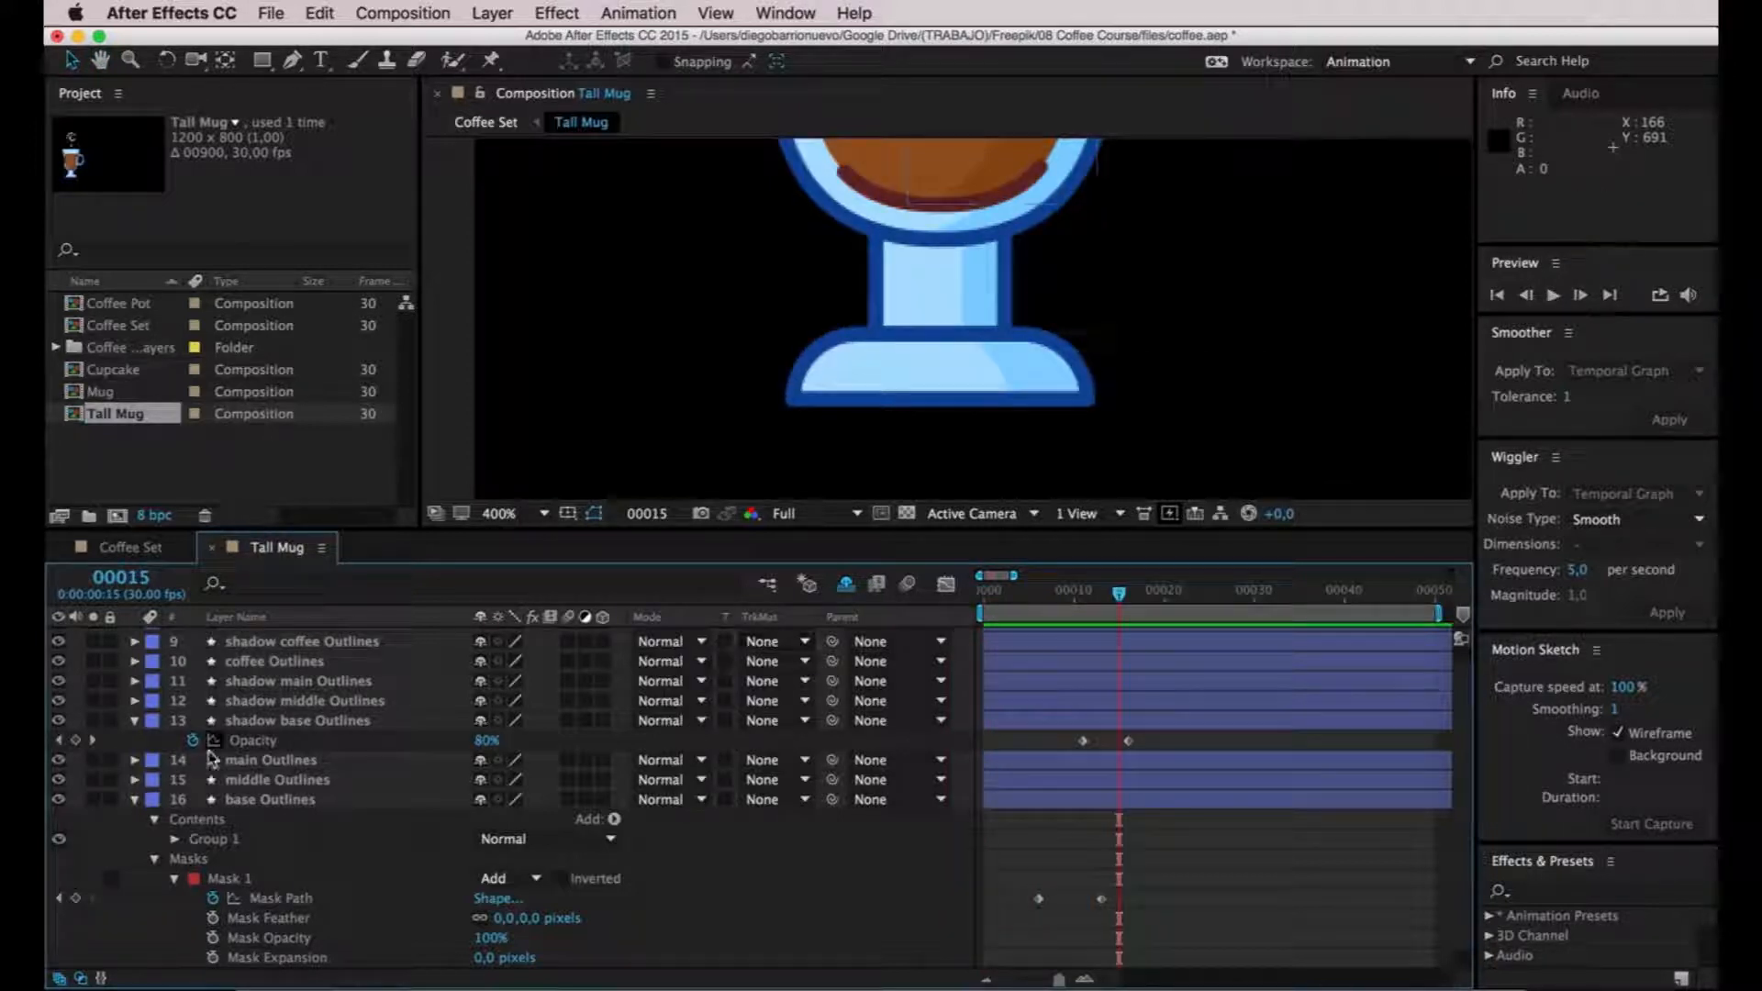
Collapse the two base layers and, at frame 7, draw a rectangular mask around the mug's stem on the middle Outlines layer.
left_click(135, 801)
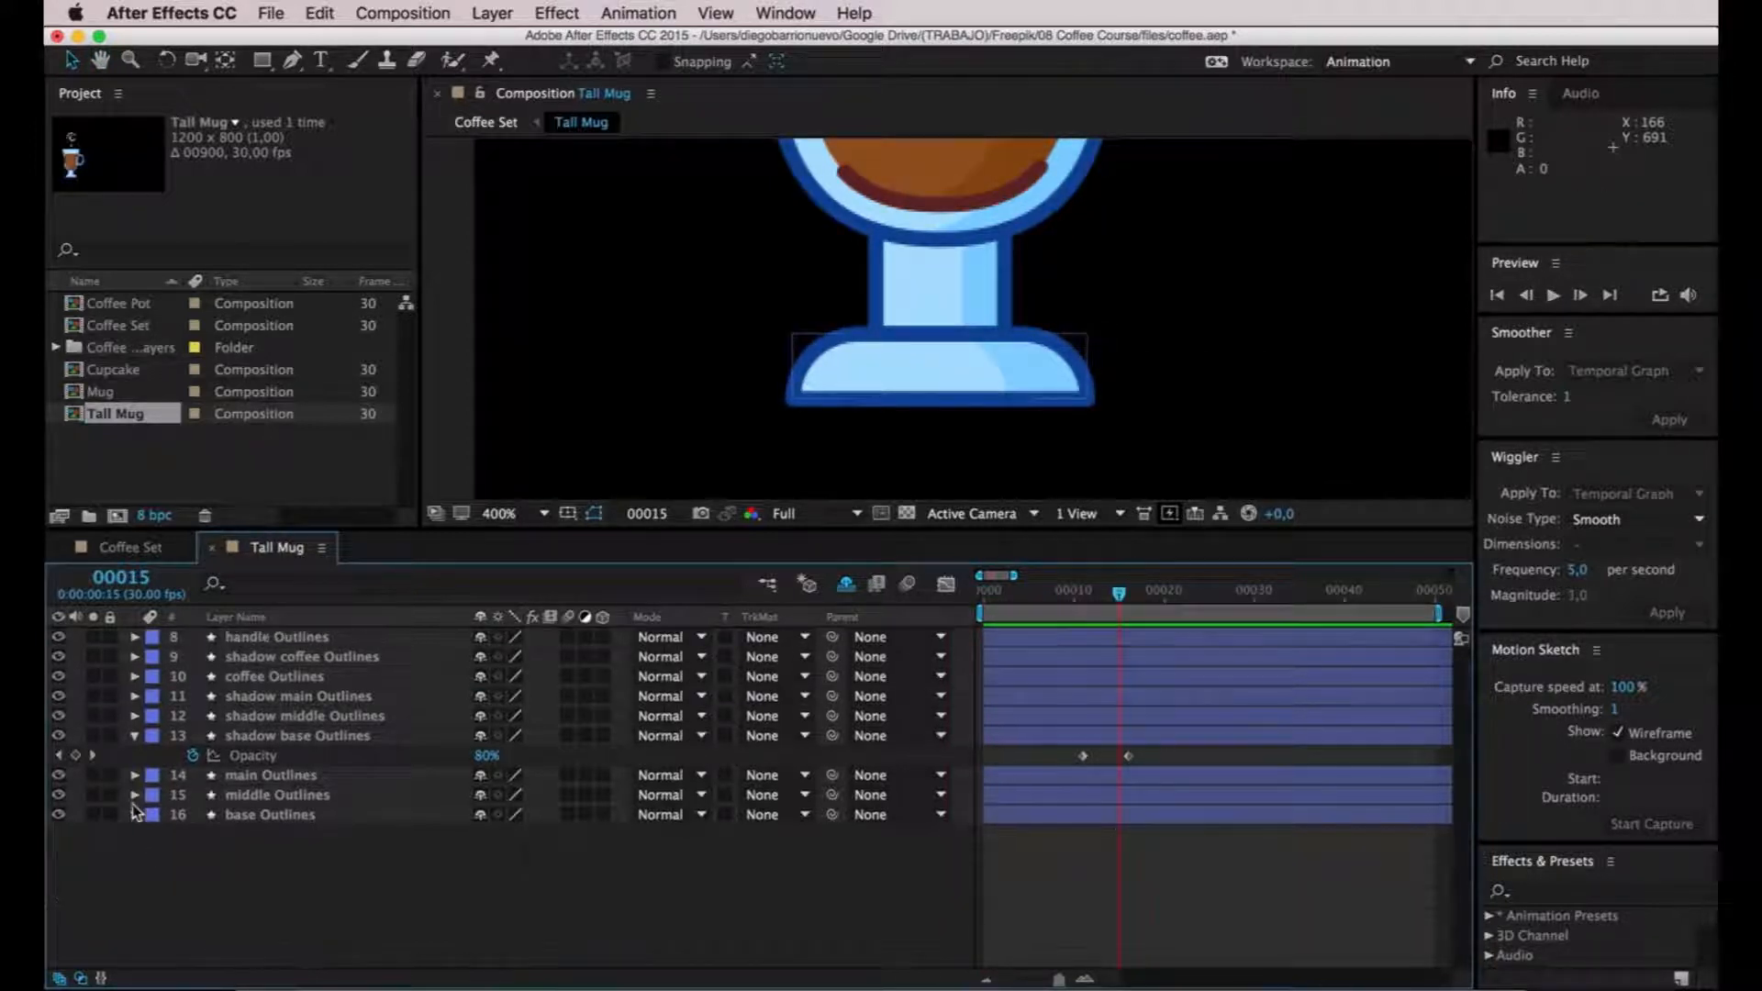
left_click(136, 738)
left_click(296, 779)
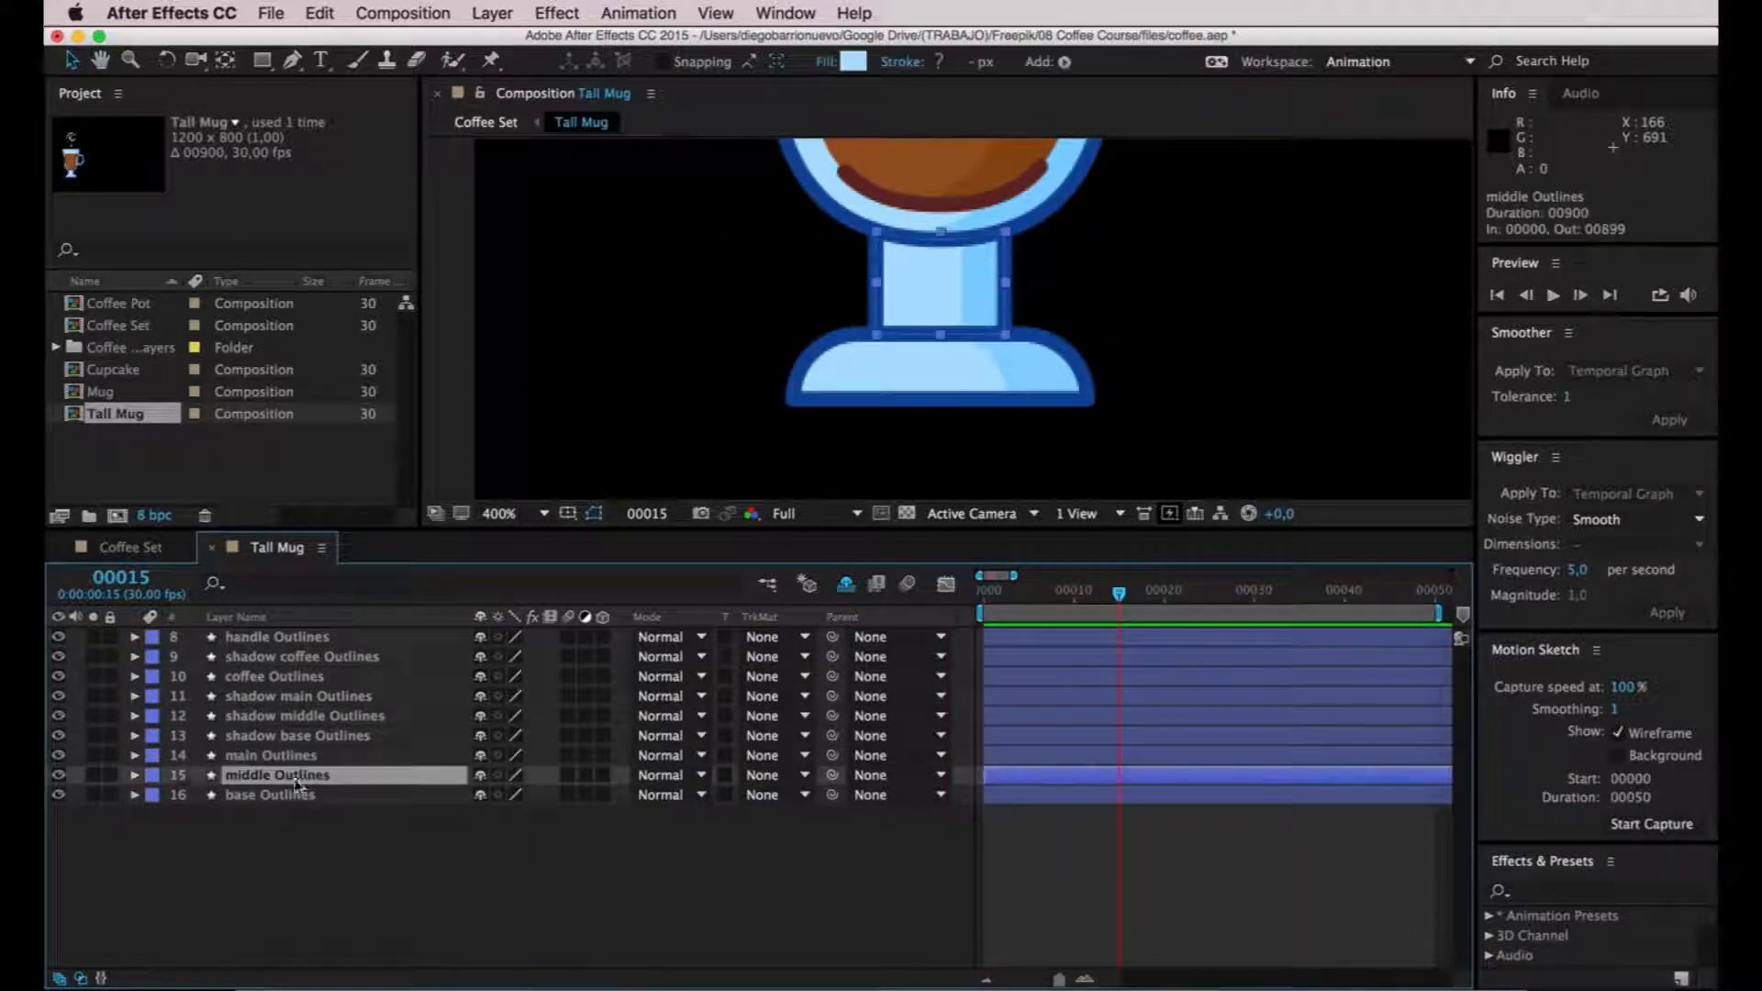
left_click(133, 777)
left_click_drag(1119, 595, 1043, 600)
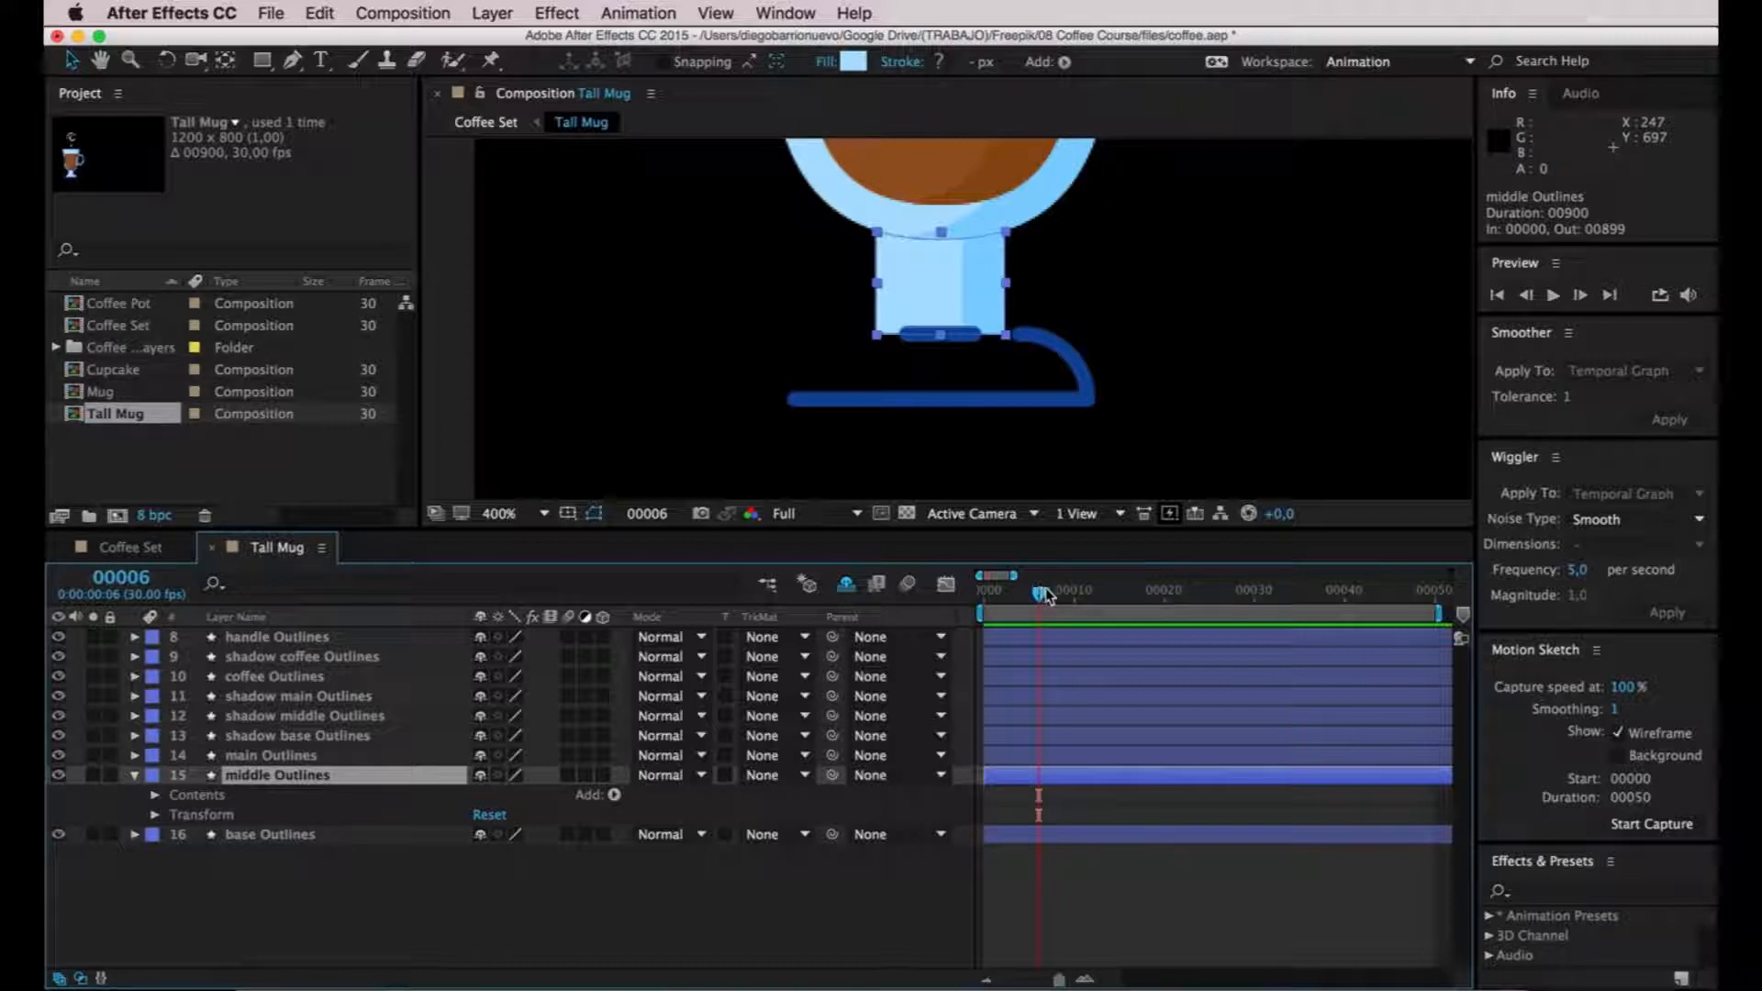
left_click(1046, 593)
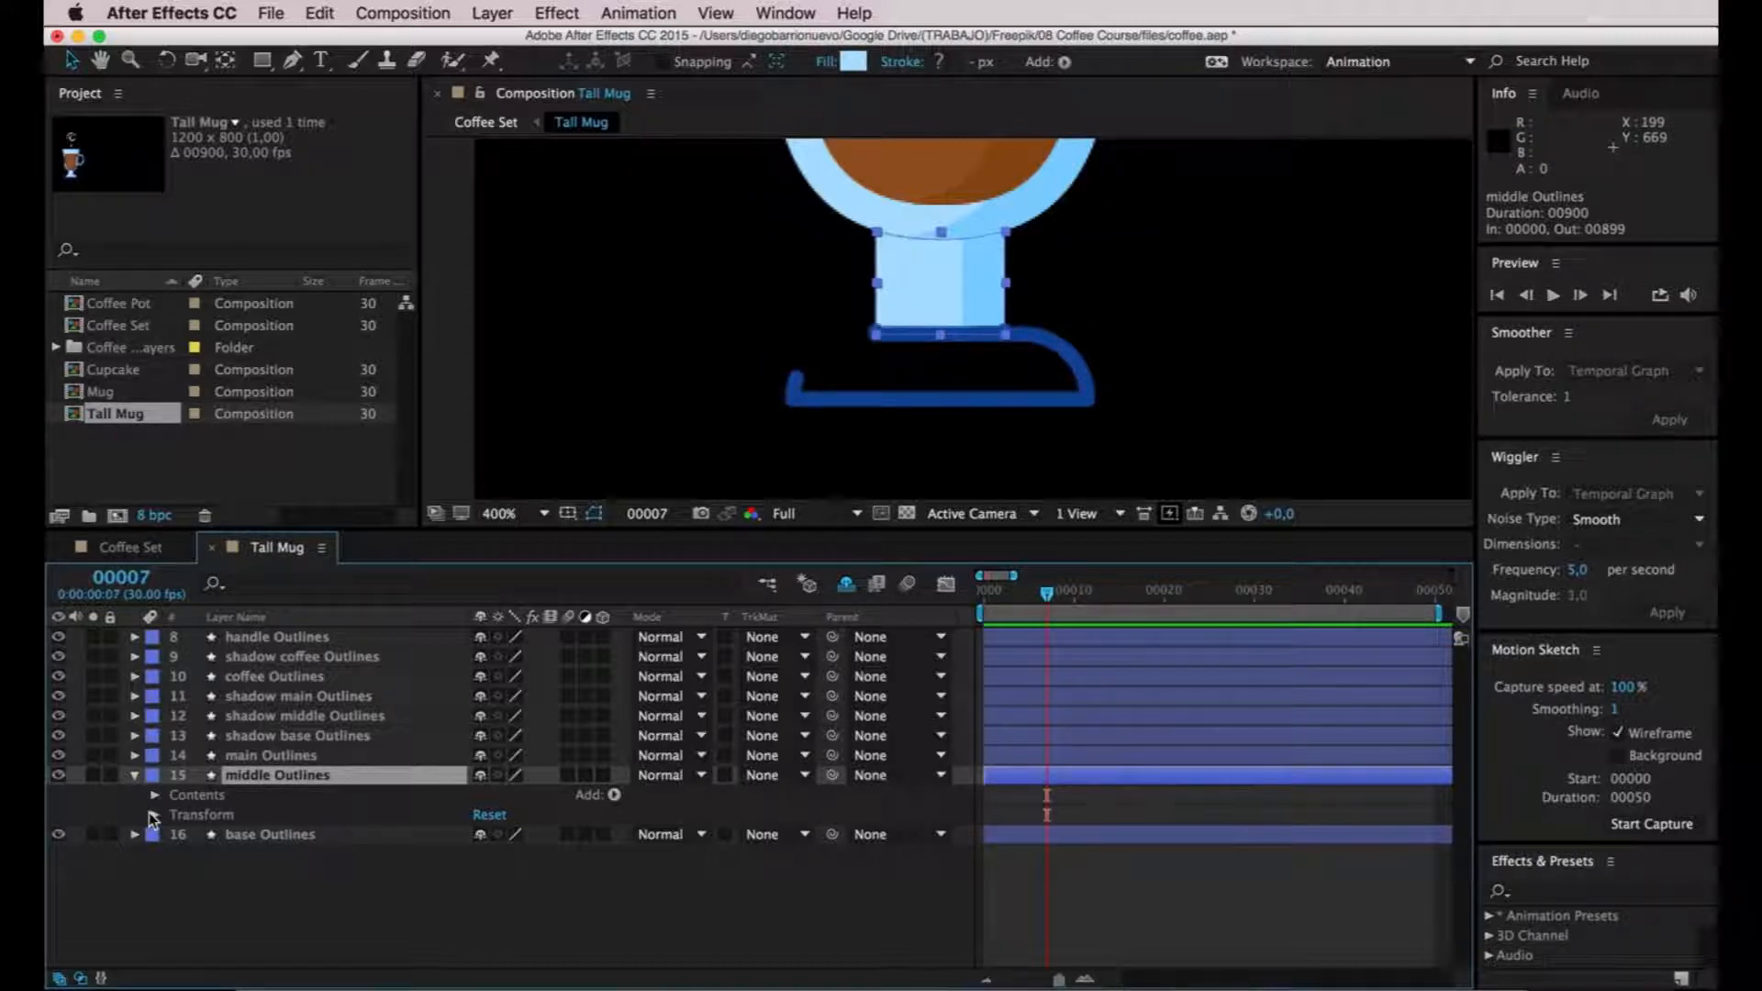
left_click(261, 61)
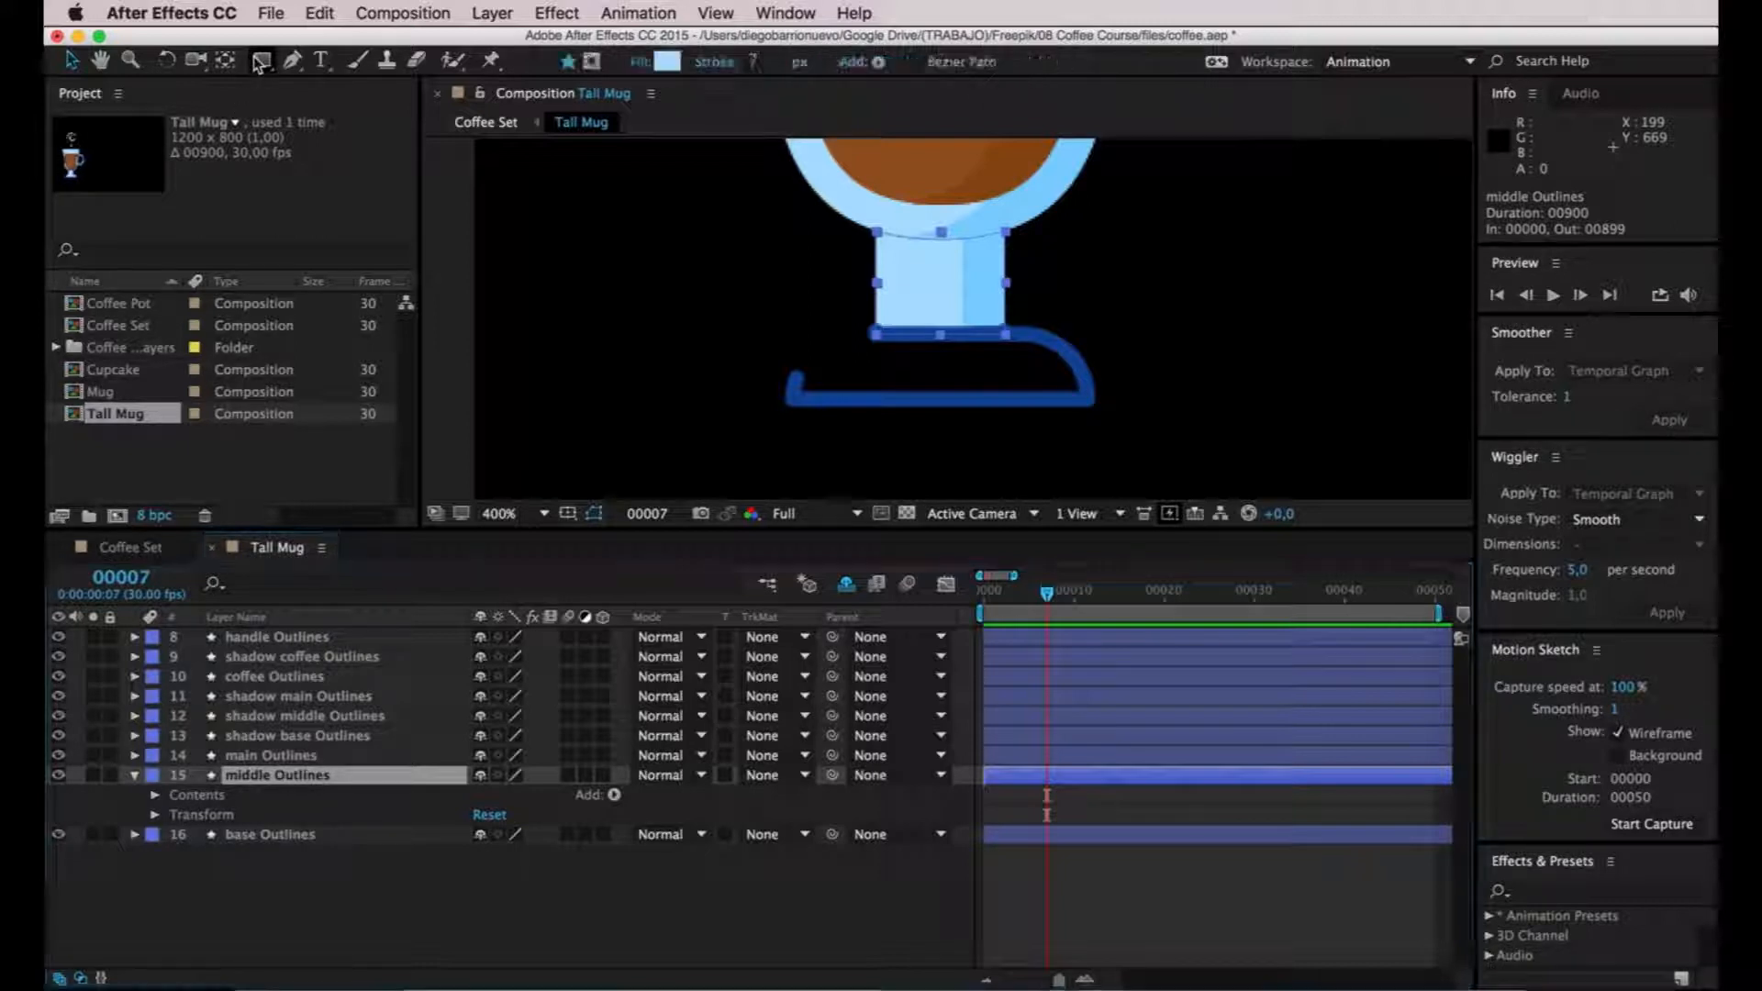
left_click(592, 62)
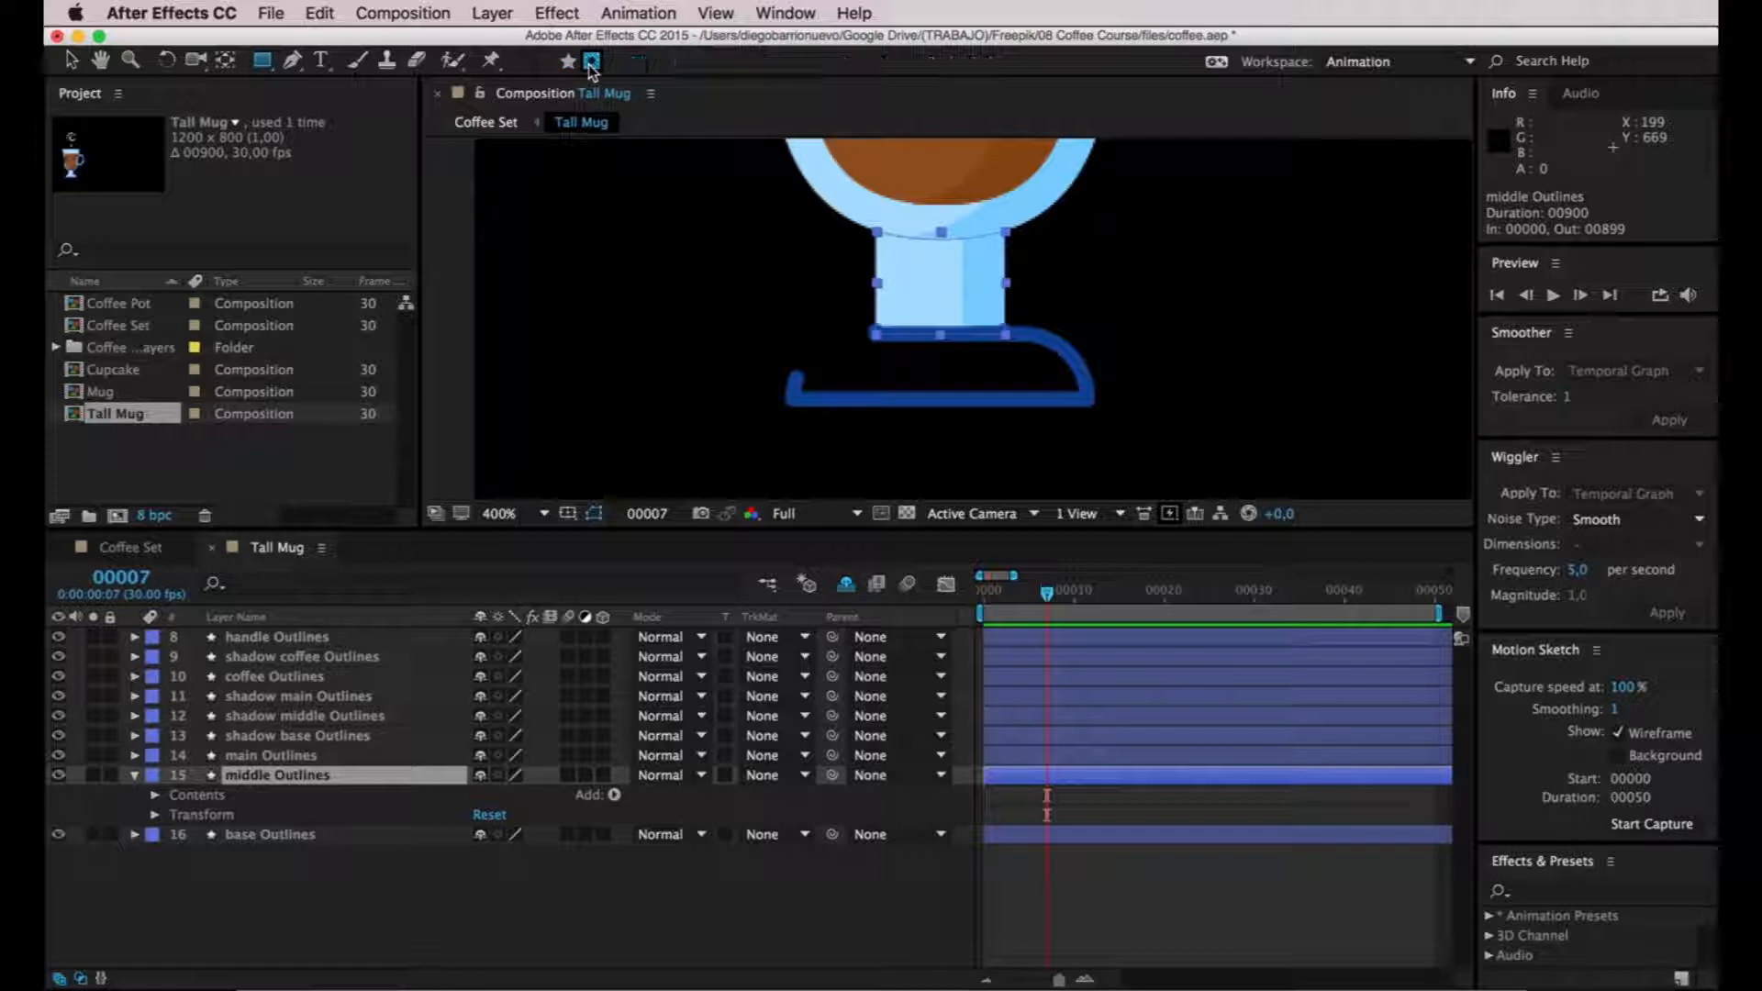
mouse_move(826, 191)
left_mouse_down()
mouse_move(1057, 365)
mouse_move(1062, 345)
left_mouse_up()
key("space")
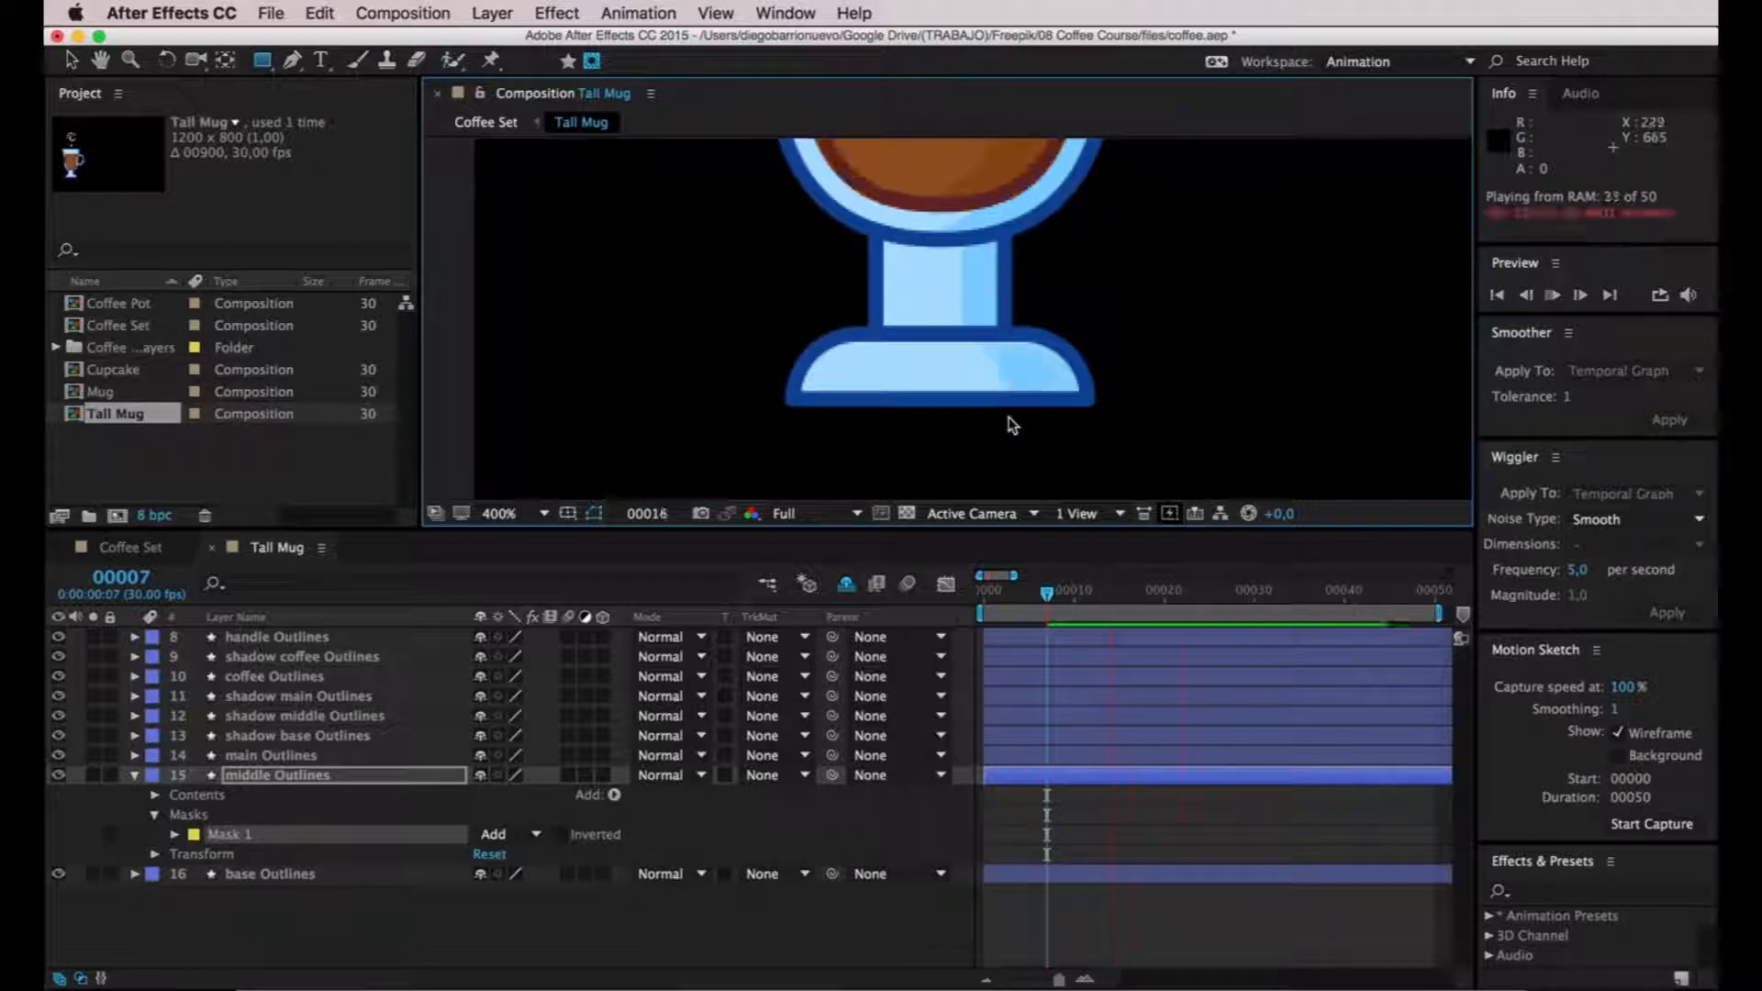
mouse_move(1050, 610)
left_mouse_down()
mouse_move(1023, 604)
mouse_move(1051, 606)
left_mouse_up()
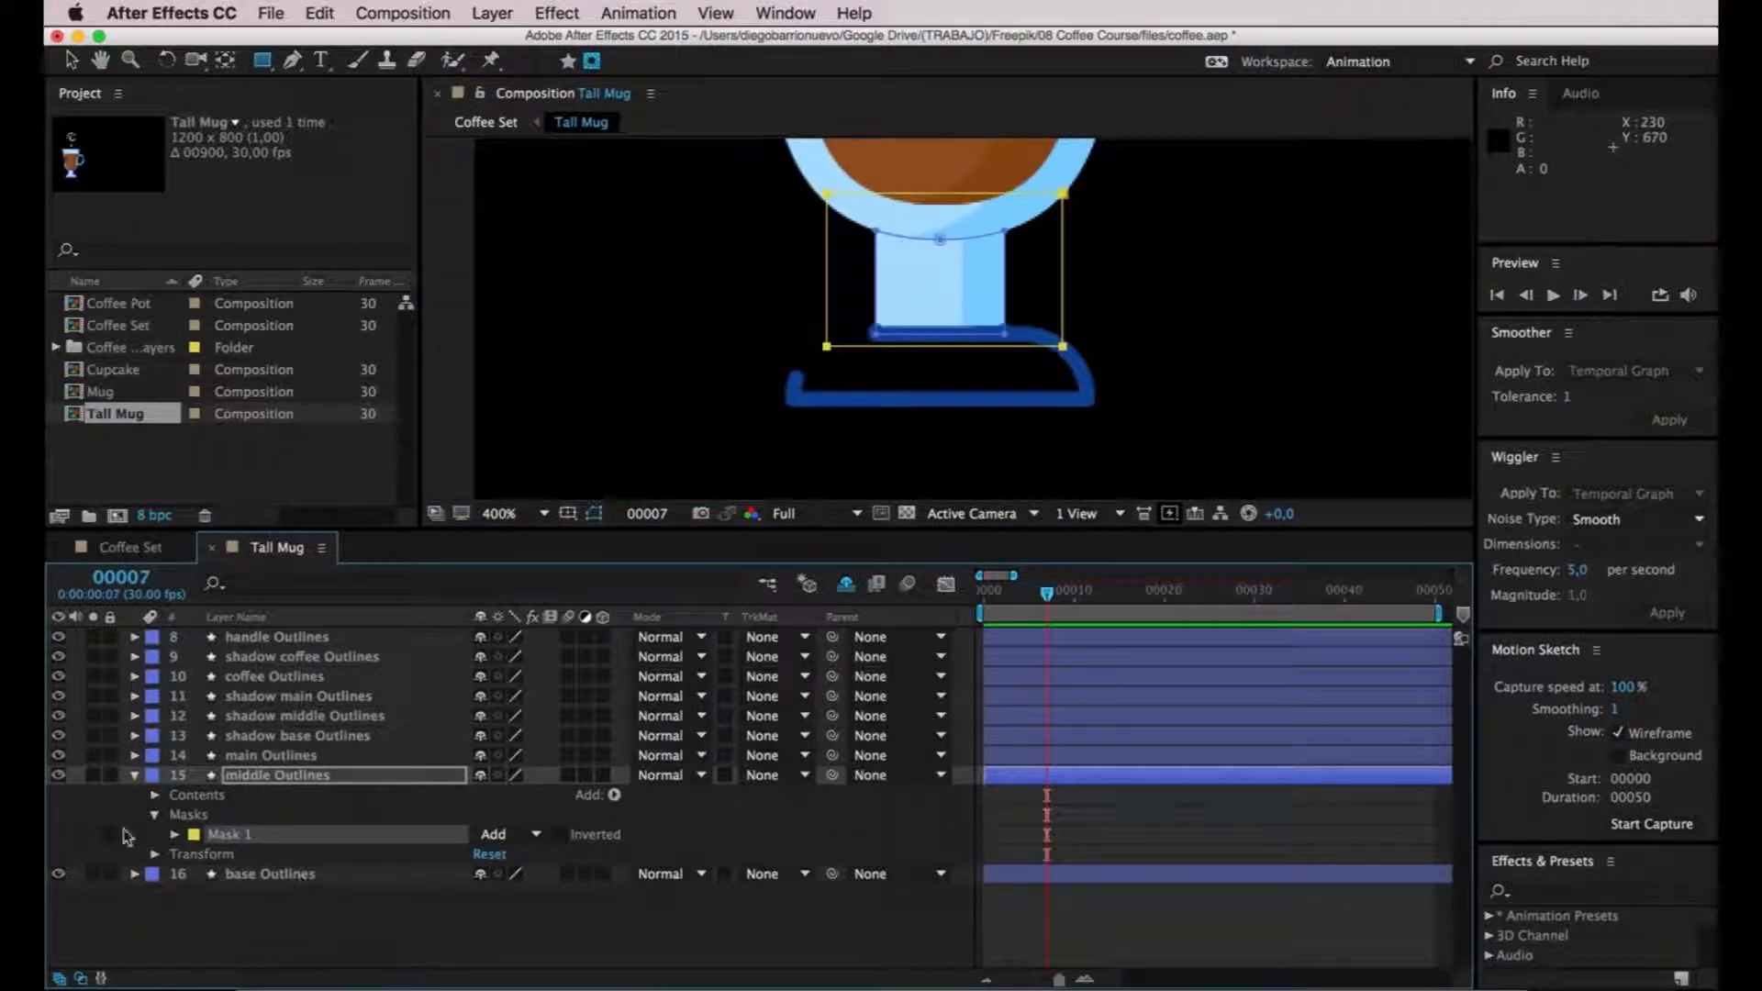
Expand Mask 1 of the middle Outlines layer and add Mask Path keyframes at frames 7 and 12.
left_click(174, 834)
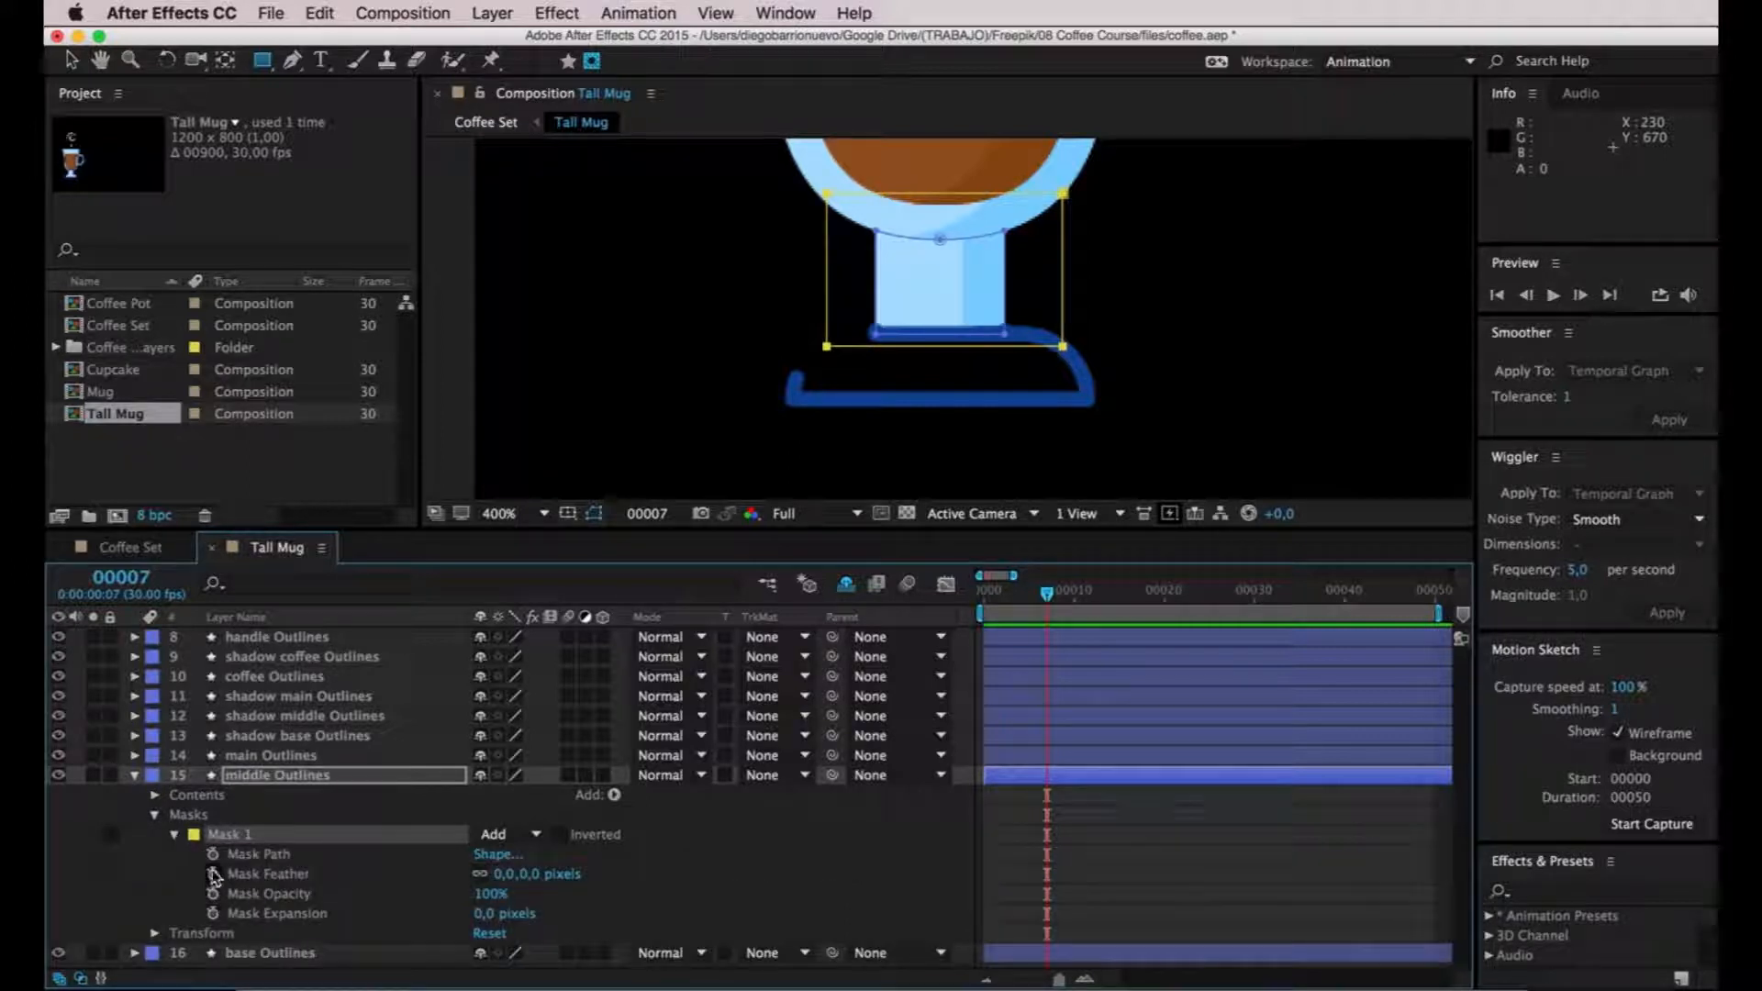
left_click(213, 855)
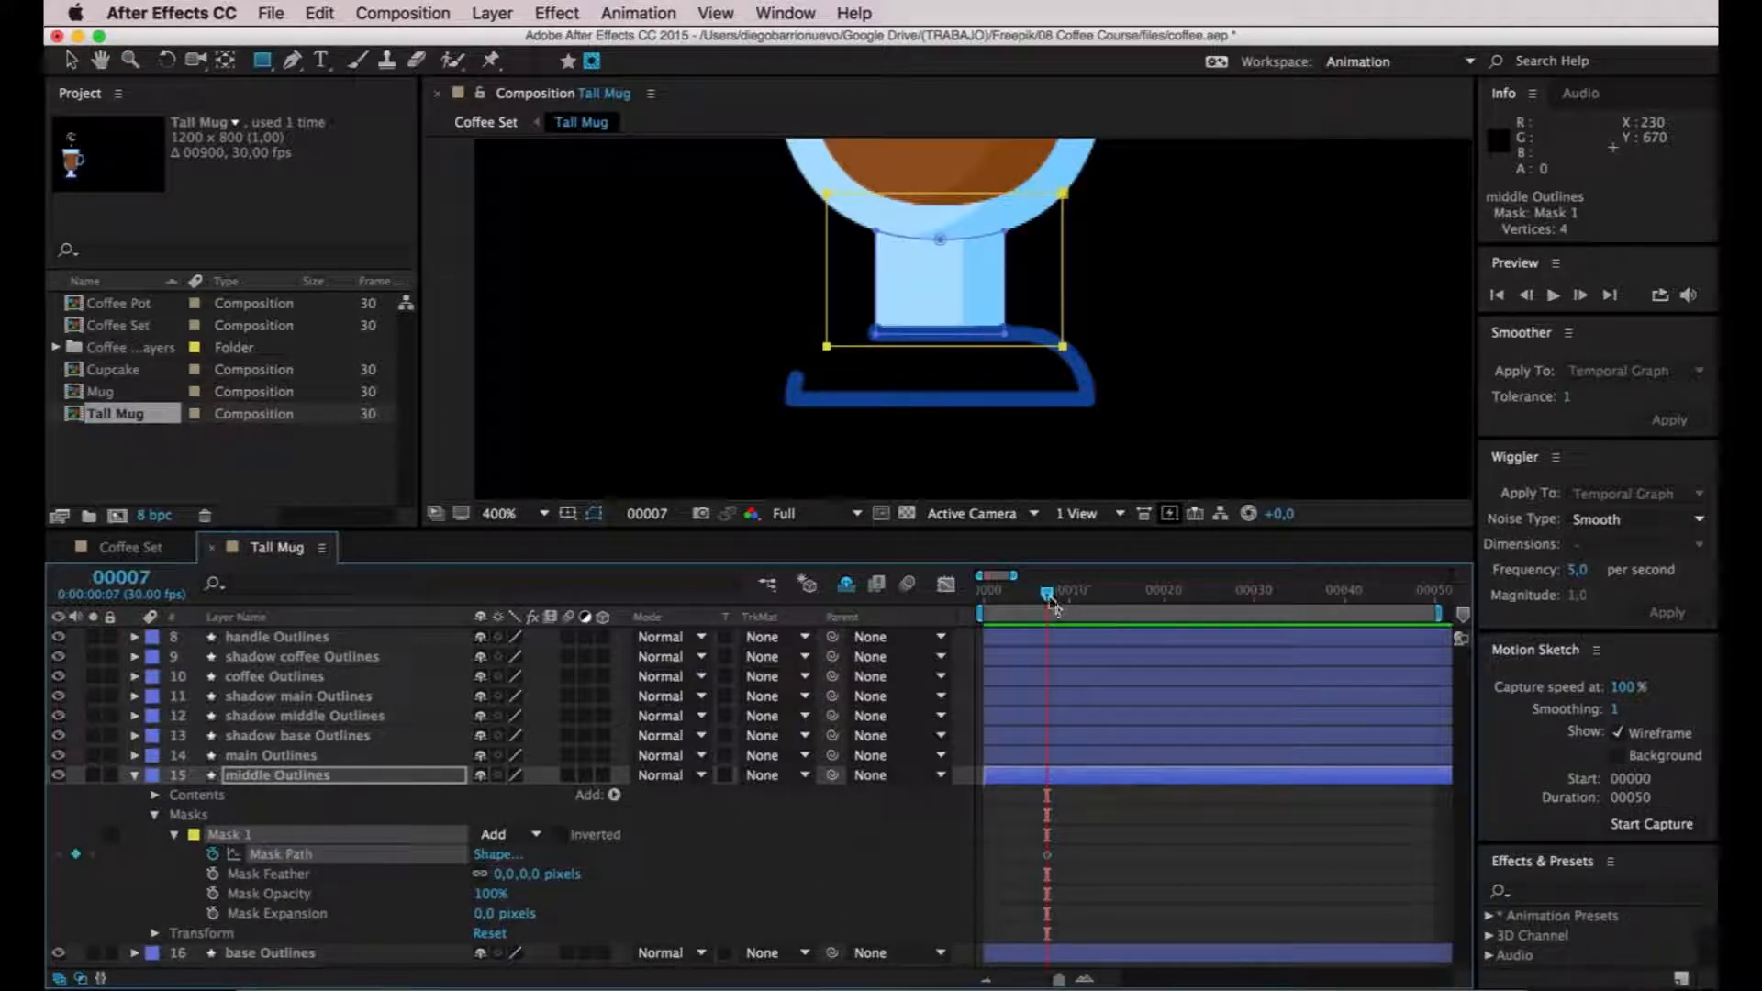
left_click_drag(1049, 596, 1093, 596)
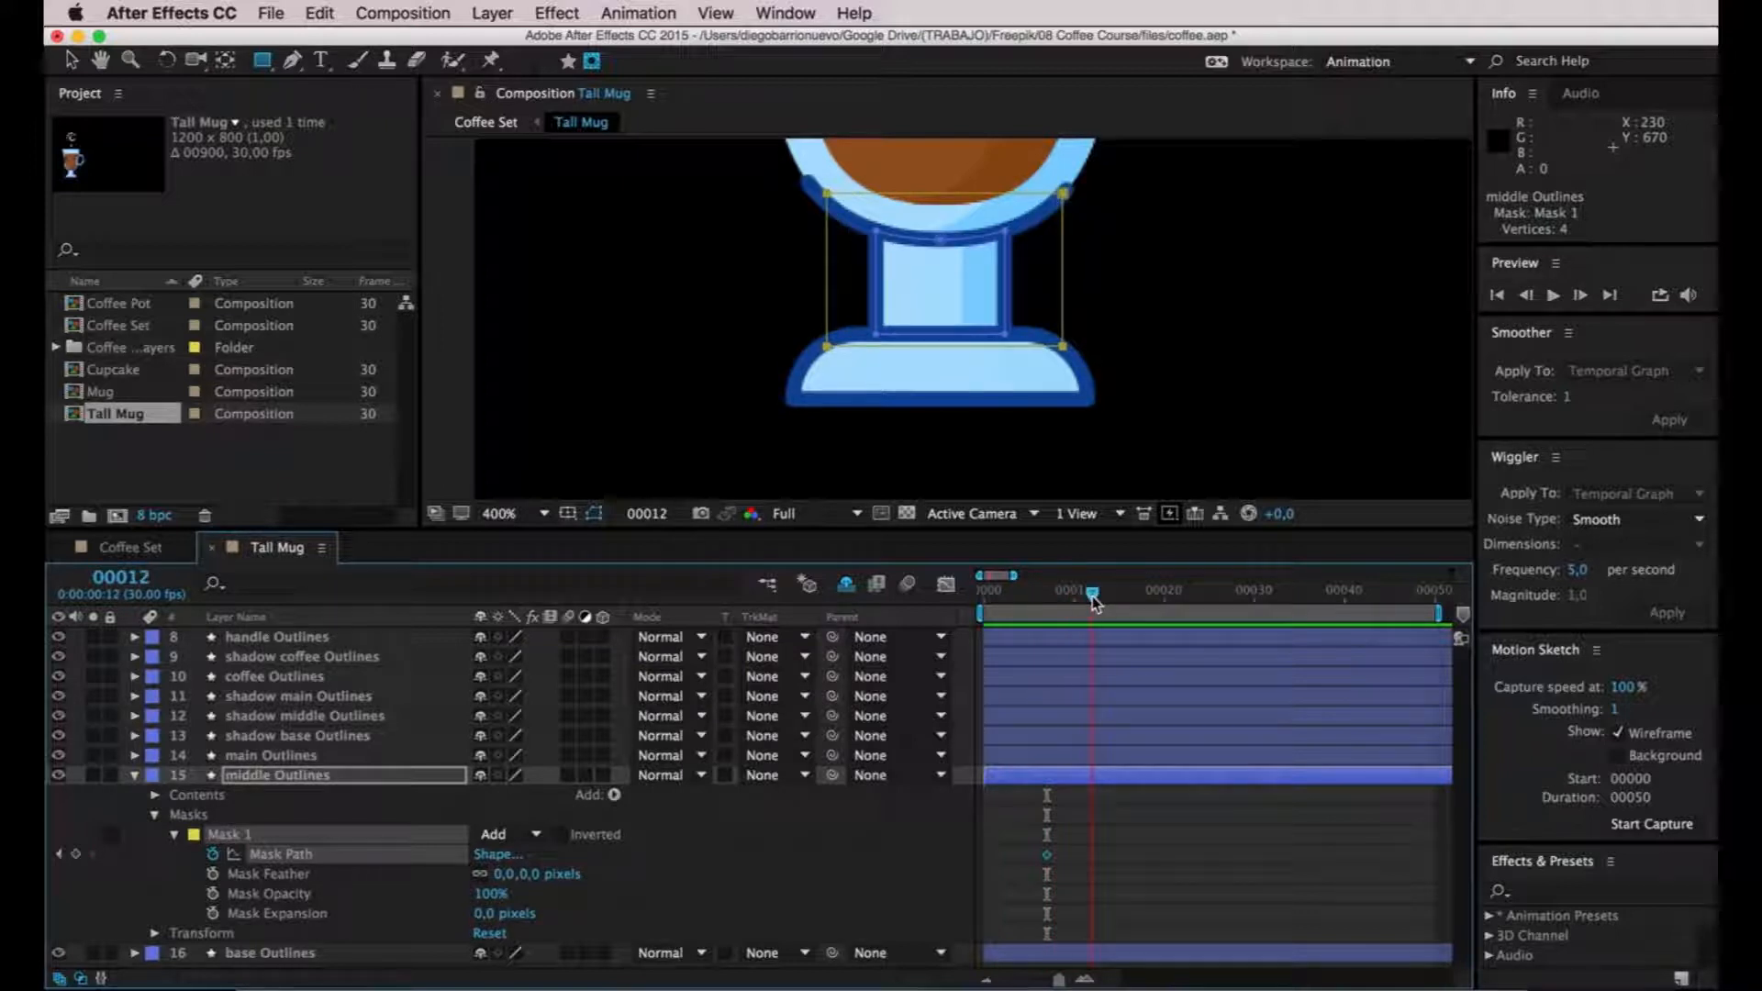
left_click(78, 855)
At the frame 7 keyframe, move the stem mask down until its top edge sits at the bottom of the stem.
left_click(59, 855)
left_click(1046, 858)
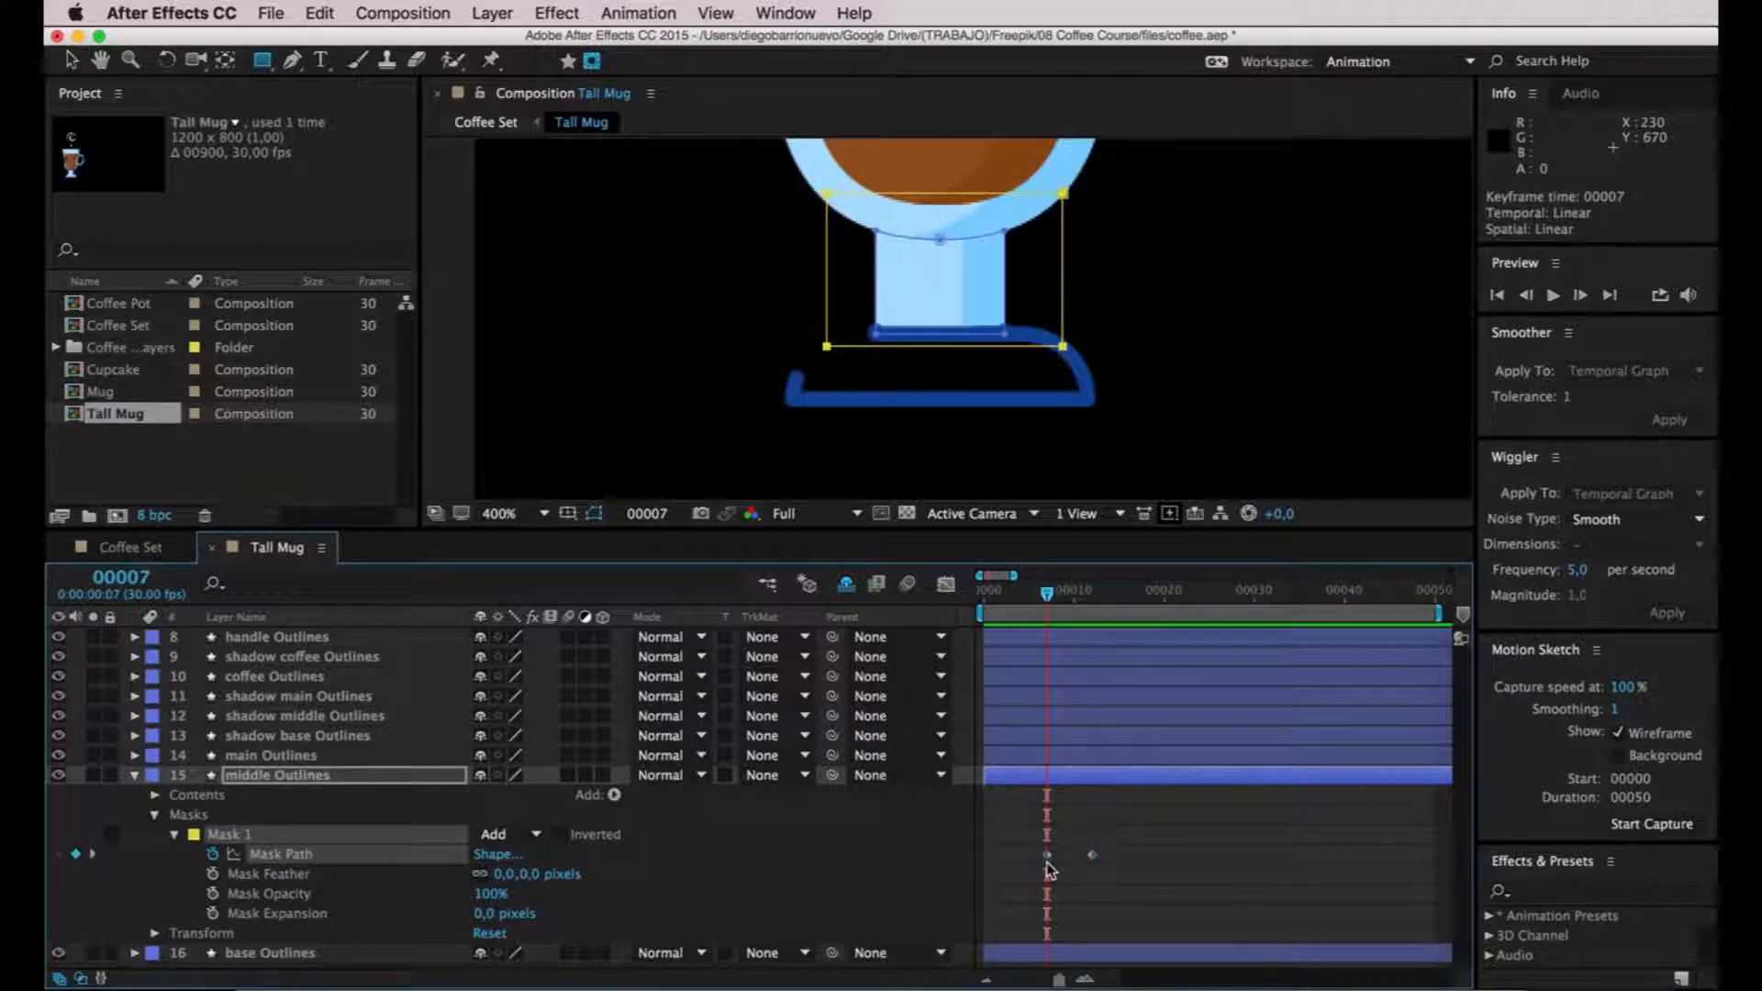
left_click(71, 63)
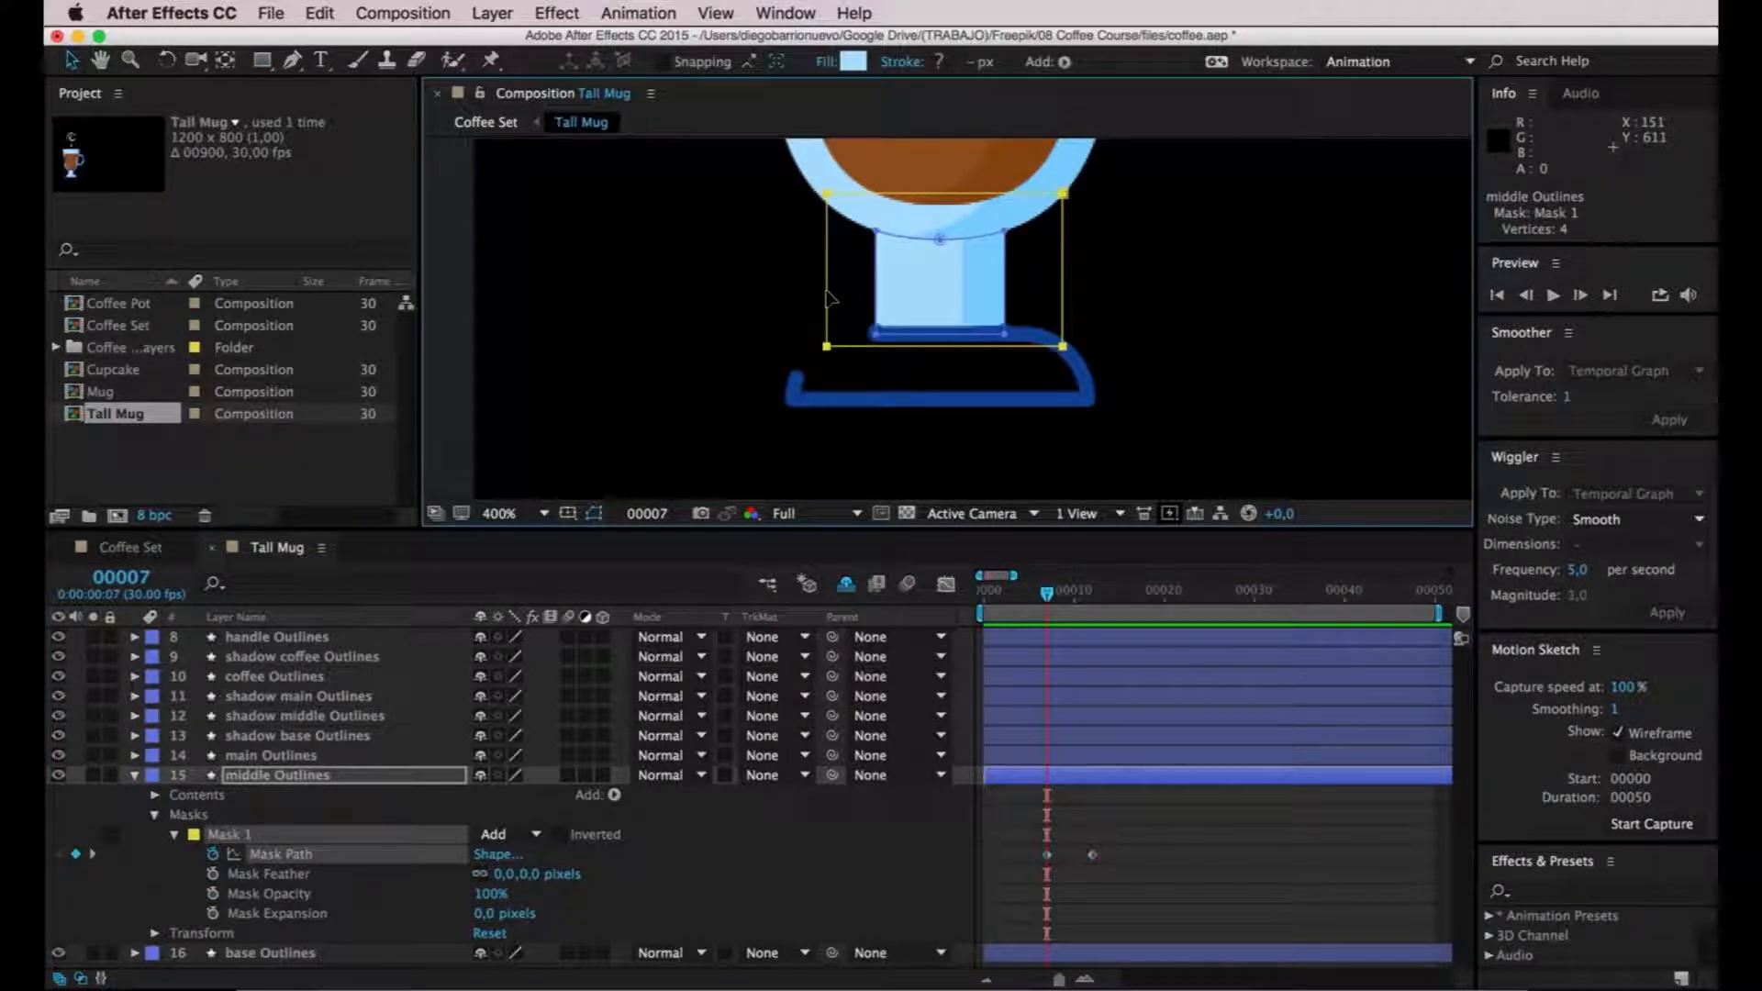
key("Down")
key("Down")
key("Down")
key("Down")
key("Down")
key("Down")
key("Down")
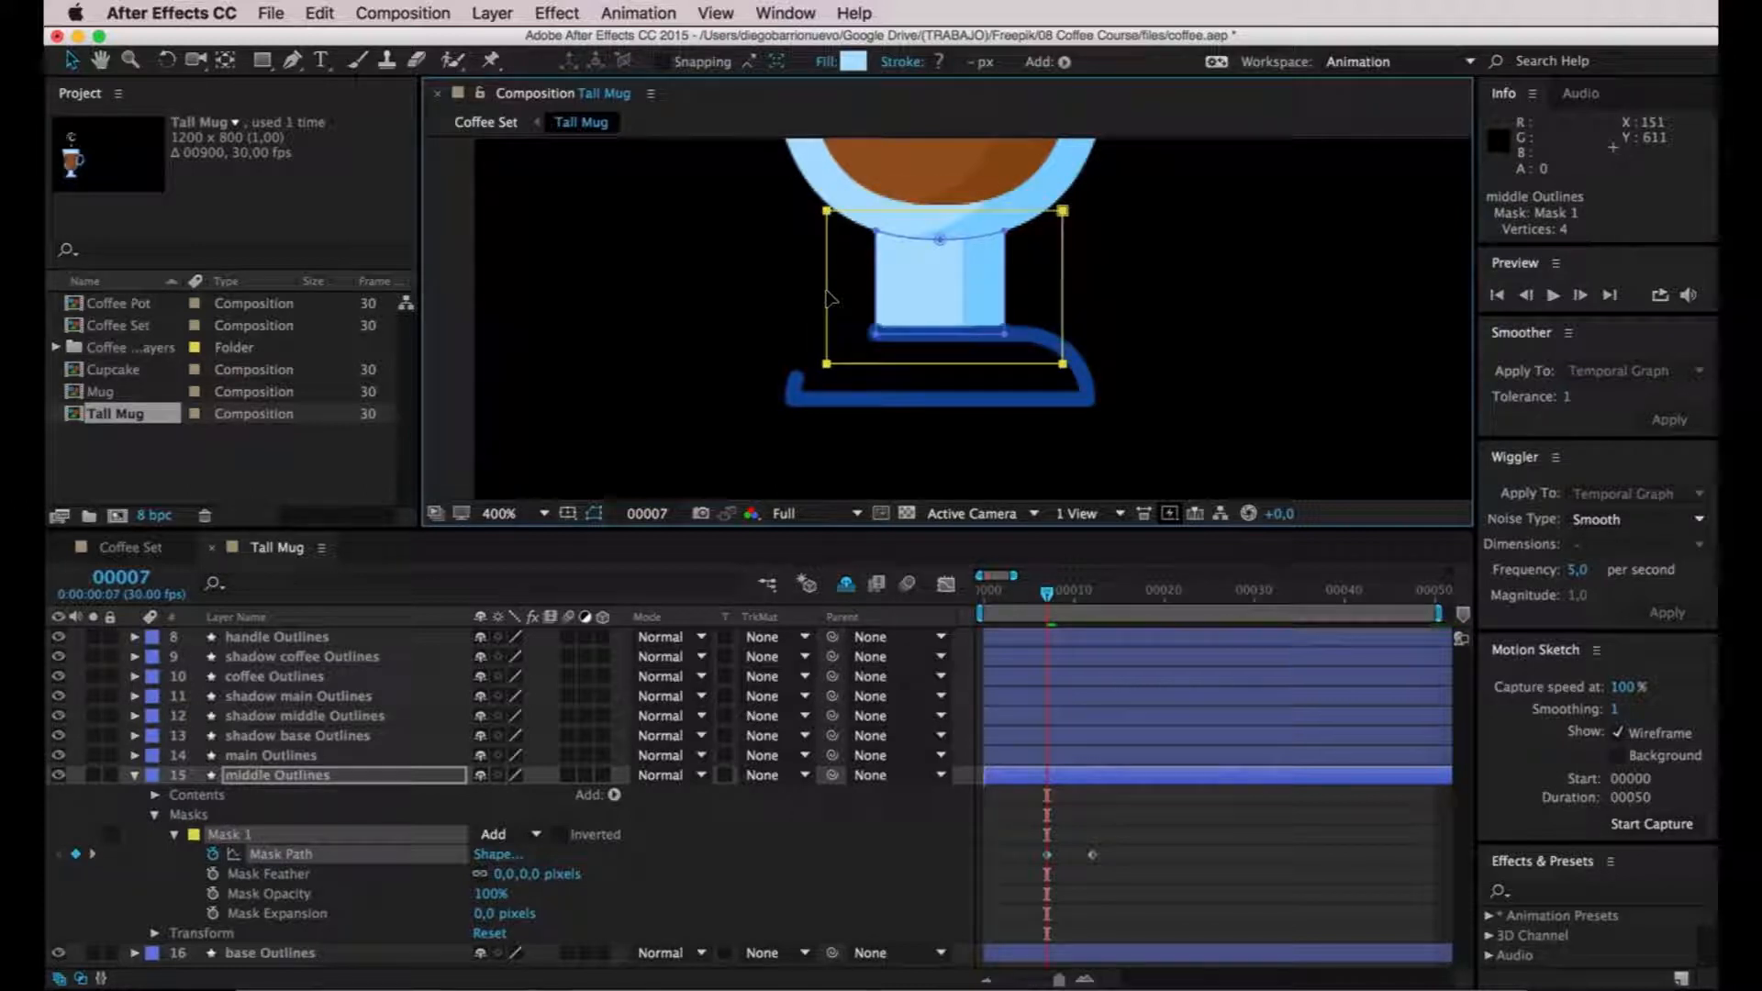
key("Down")
key("Down")
key("Down")
key("Down")
key("Down")
key("Down")
key("Down")
key("Down")
key("Down")
key("Down")
key("Down")
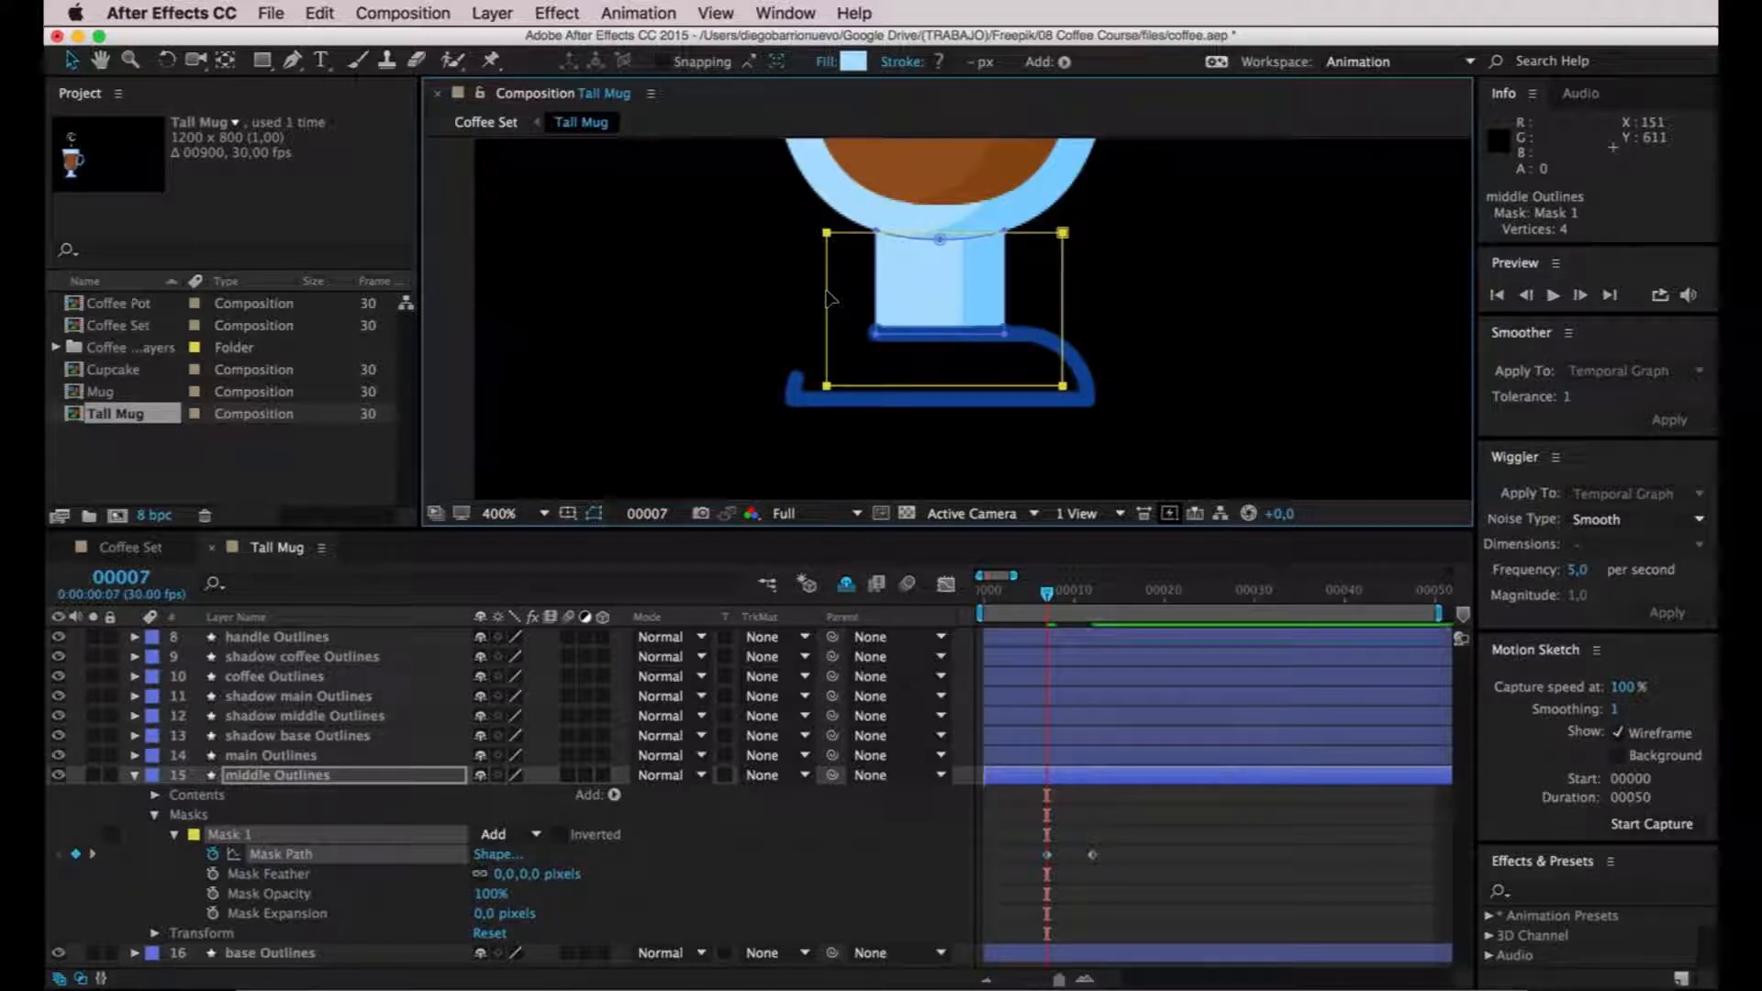
left_click_drag(829, 303, 827, 373)
Play back the stem reveal to check its timing against the line animation.
left_click_drag(1052, 593, 1092, 594)
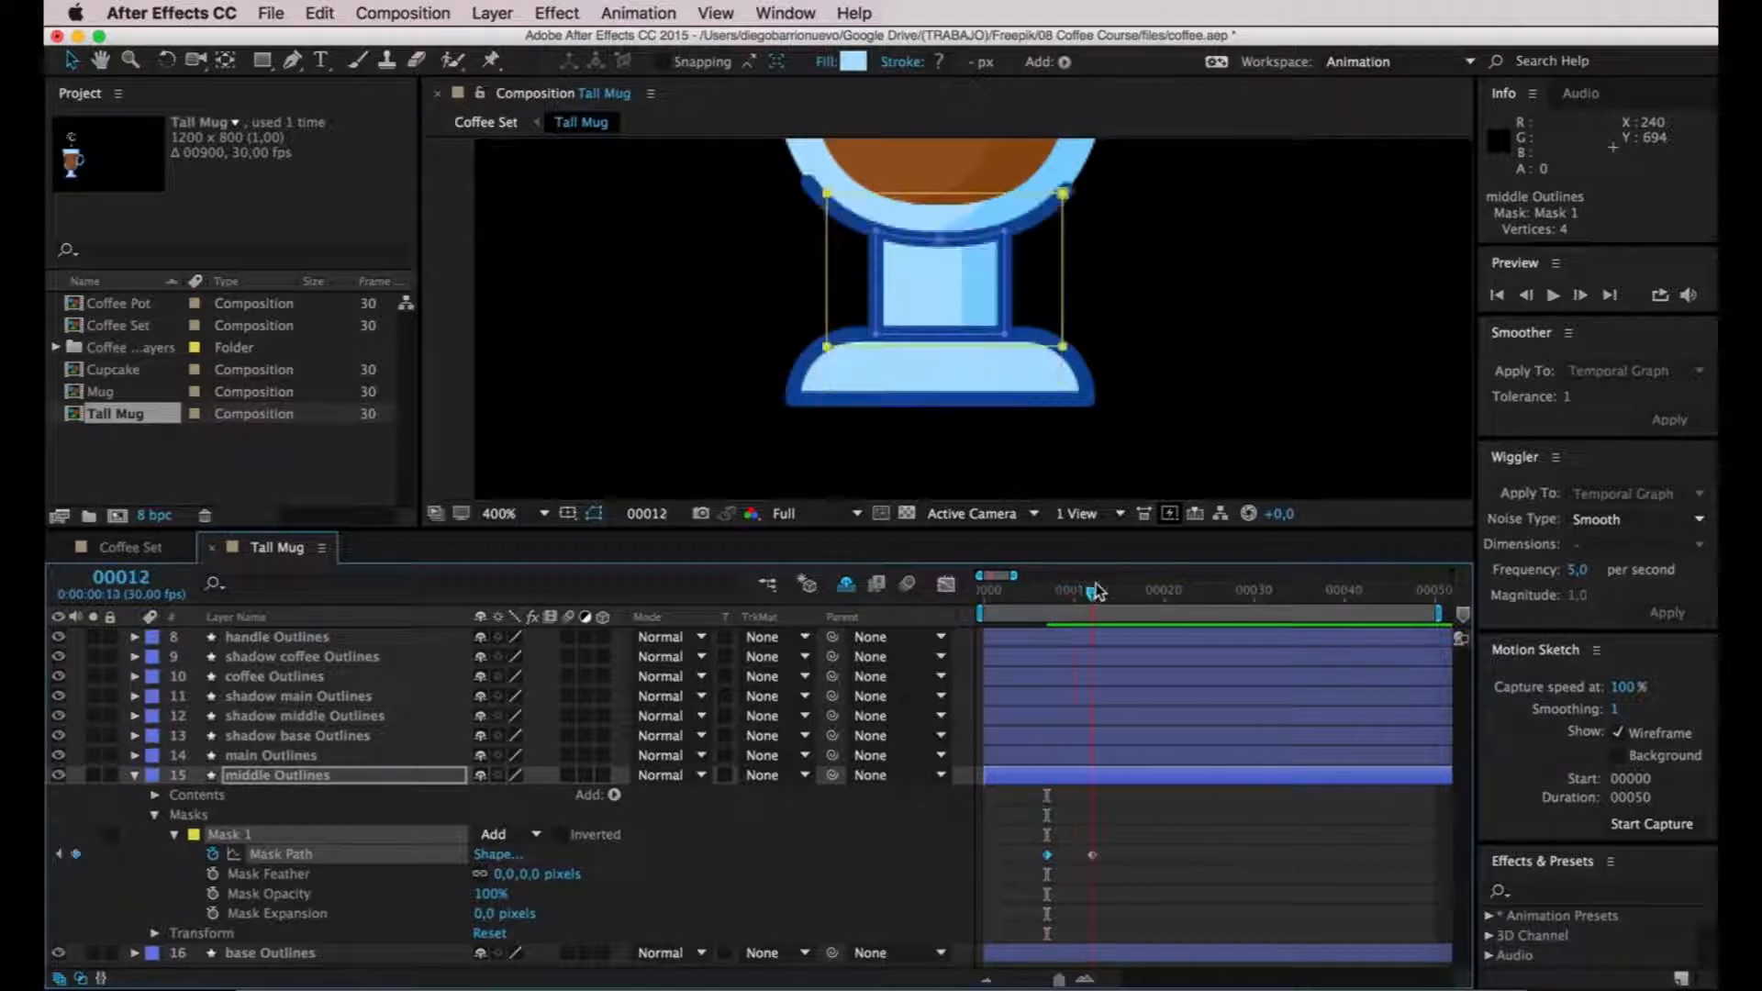
left_click(459, 394)
left_click_drag(1097, 596, 984, 598)
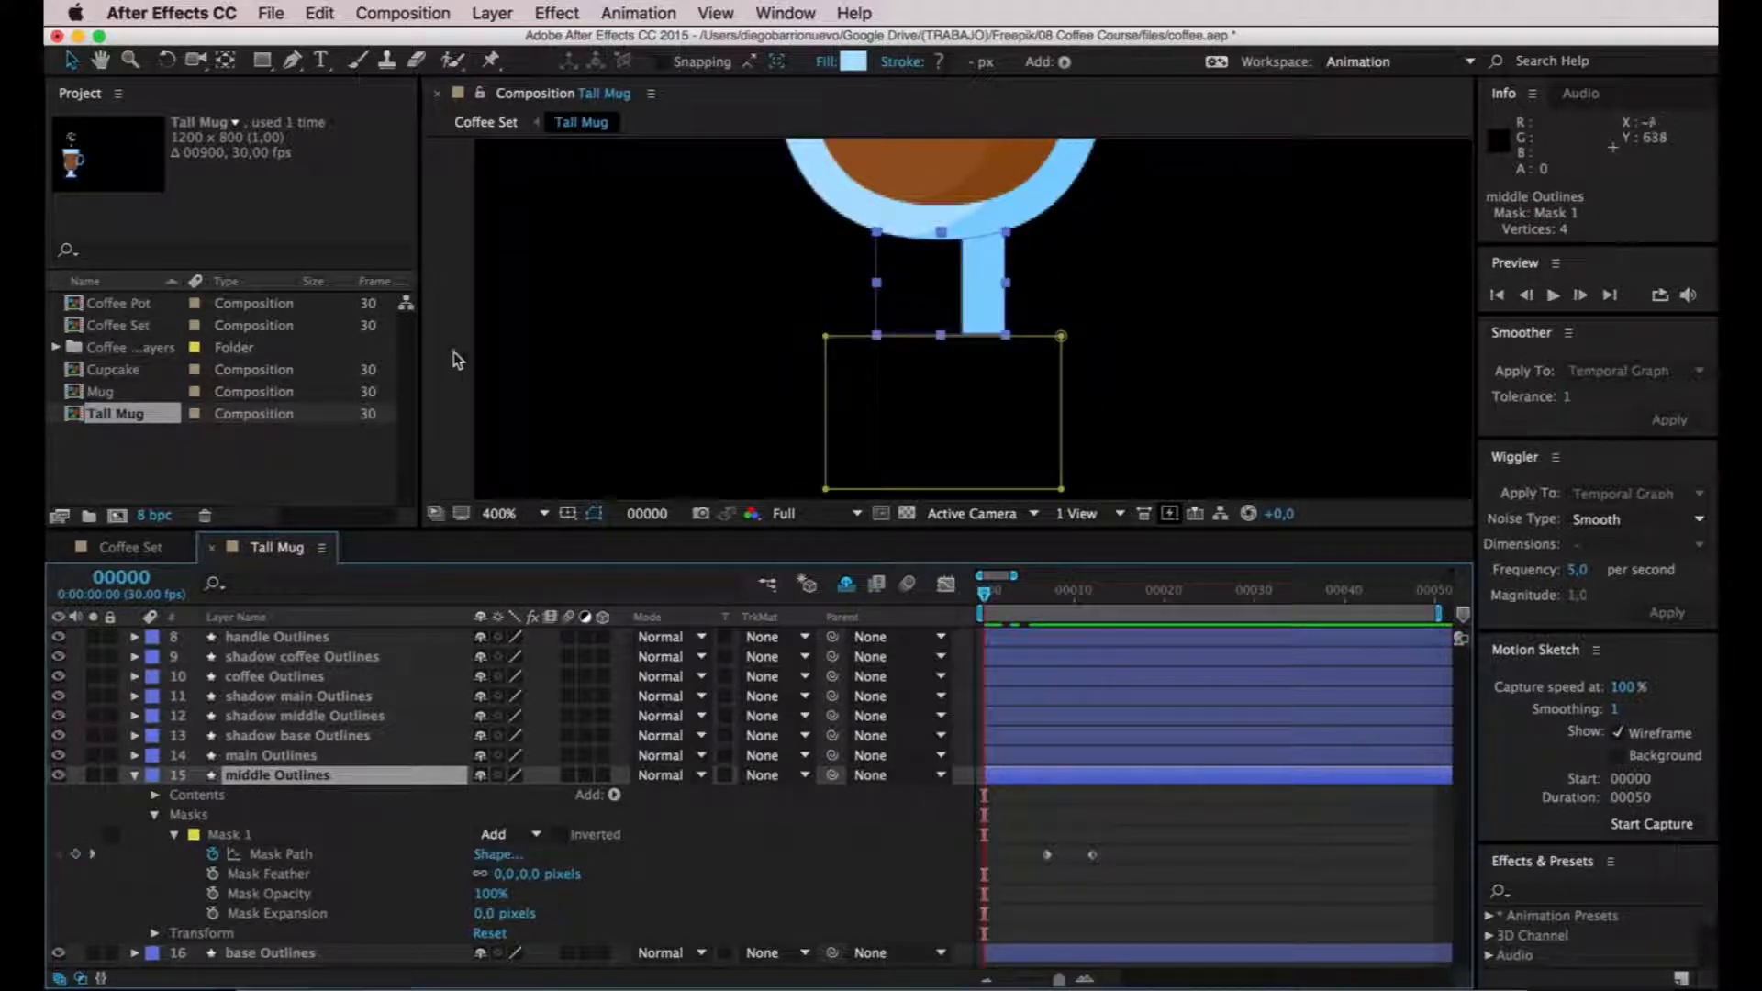
left_click(463, 360)
scroll(502, 394, "down", 2)
key("space")
key("space")
Retime the middle Outlines layer's Mask Path keyframes to frames 10 and 15, and scrub through the result.
left_click_drag(1138, 599, 1093, 613)
key("=")
scroll(1060, 833, "down", 3)
left_click_drag(1030, 833, 1067, 854)
scroll(1060, 872, "up", 3)
scroll(1059, 881, "up", 2)
left_click(1014, 595)
left_click_drag(1035, 597, 1067, 597)
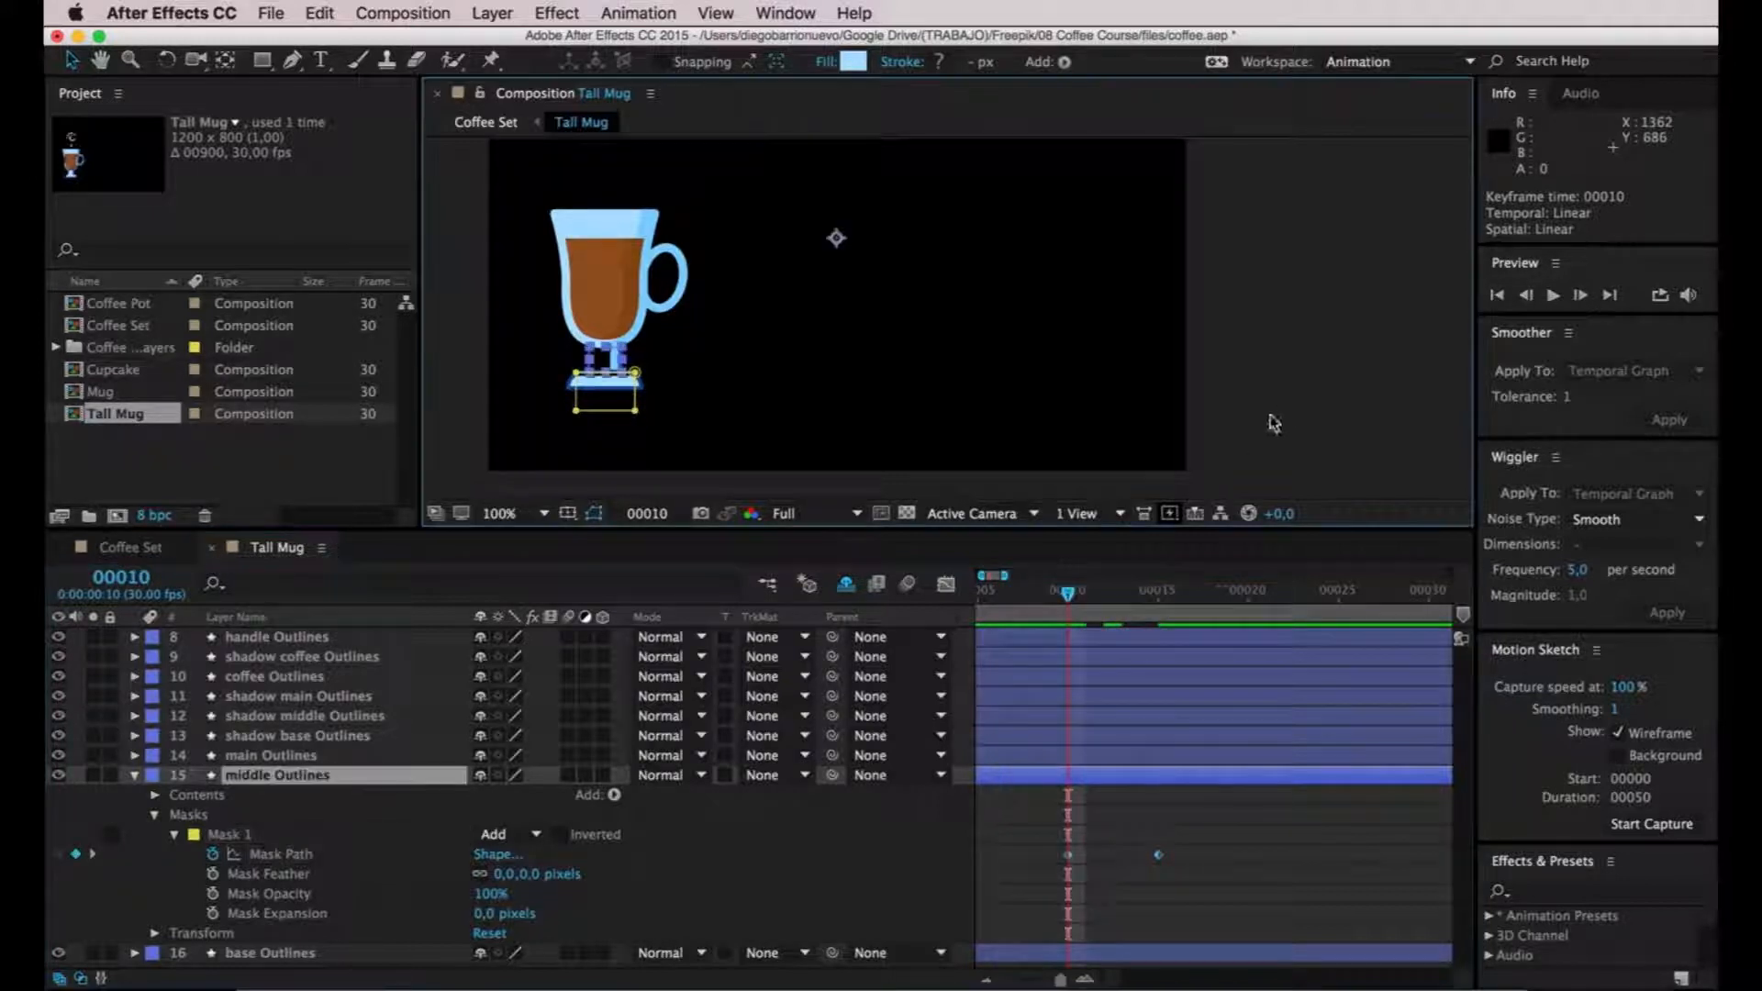
left_click(1235, 493)
left_click(1092, 594)
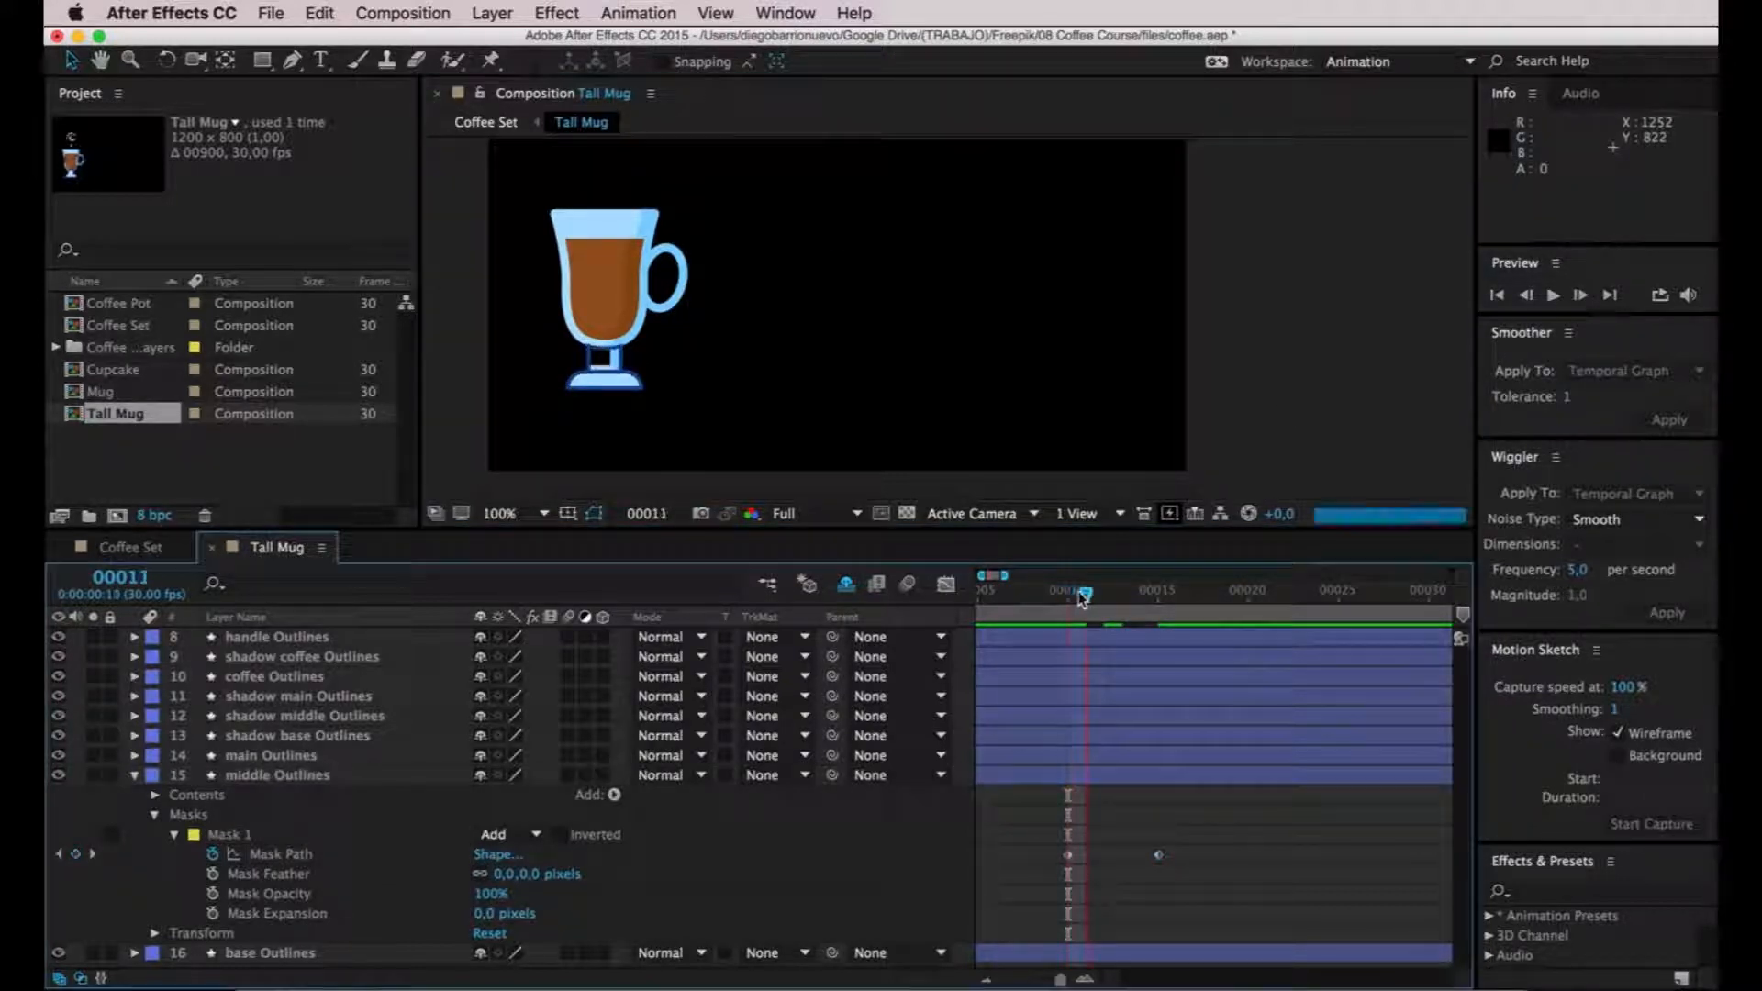
left_click_drag(1096, 591, 1121, 591)
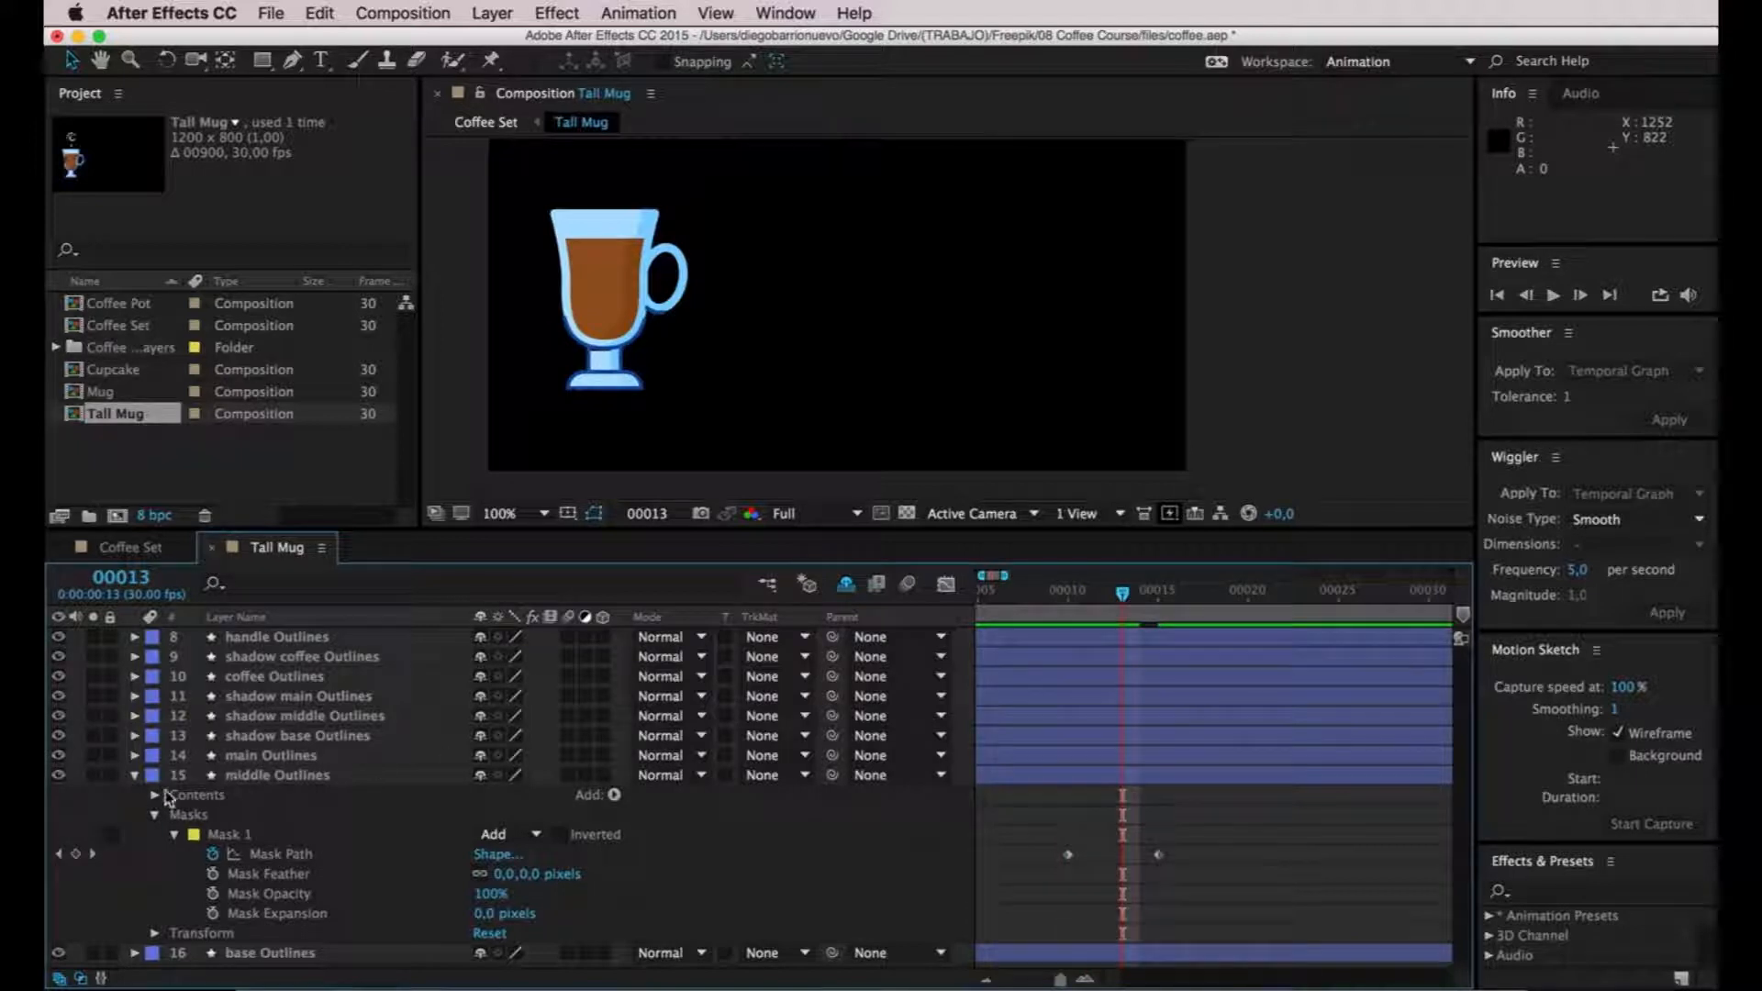
Collapse the middle Outlines layer and add Opacity keyframes at frames 13 and 18 on the shadow middle Outlines layer.
left_click(136, 775)
left_click(294, 699)
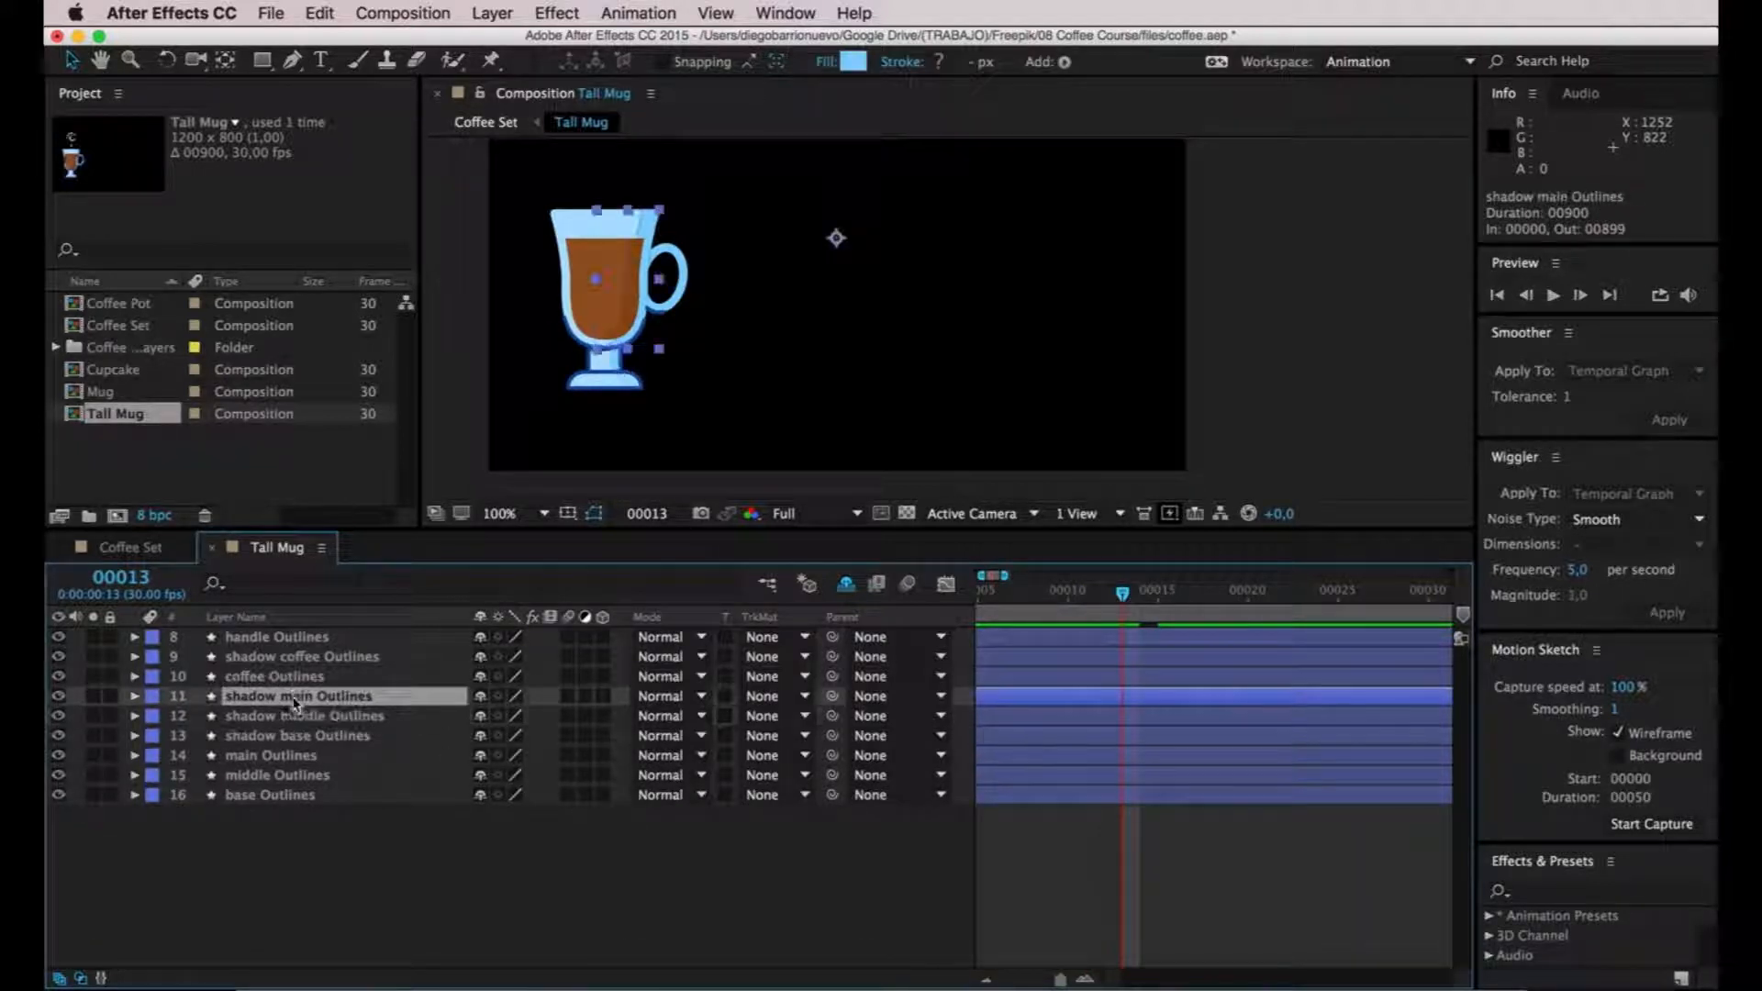
left_click(295, 657)
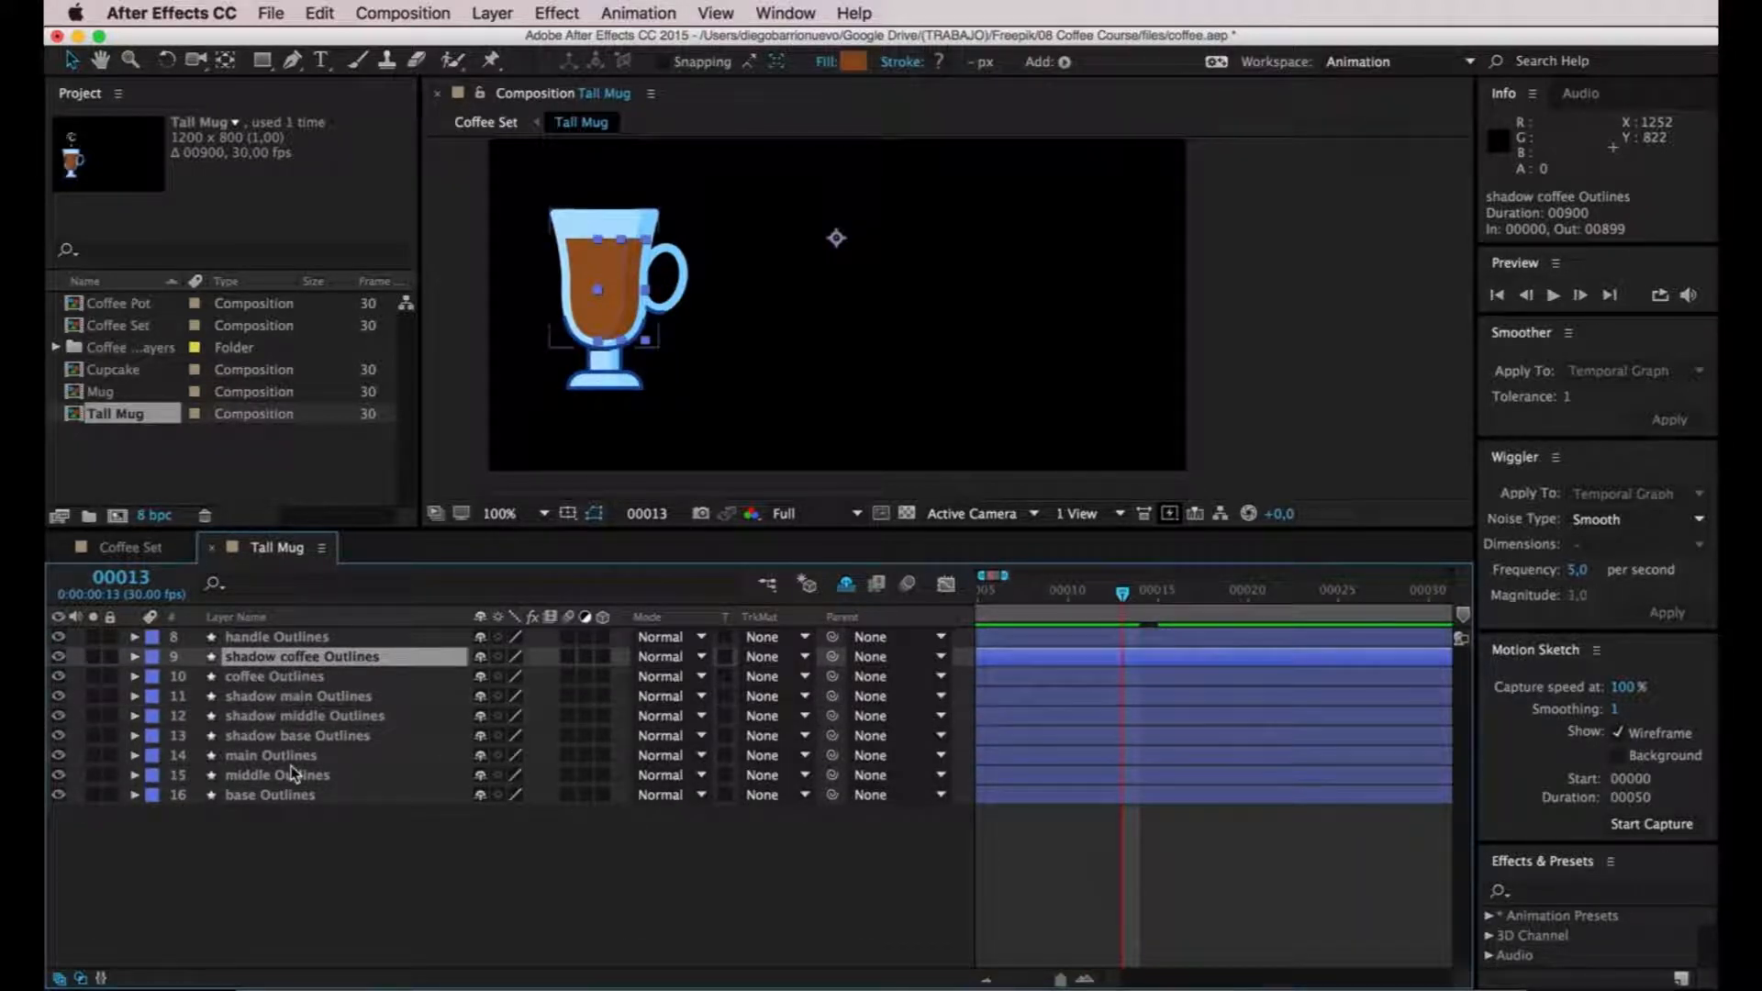
left_click(294, 755)
left_click(166, 717)
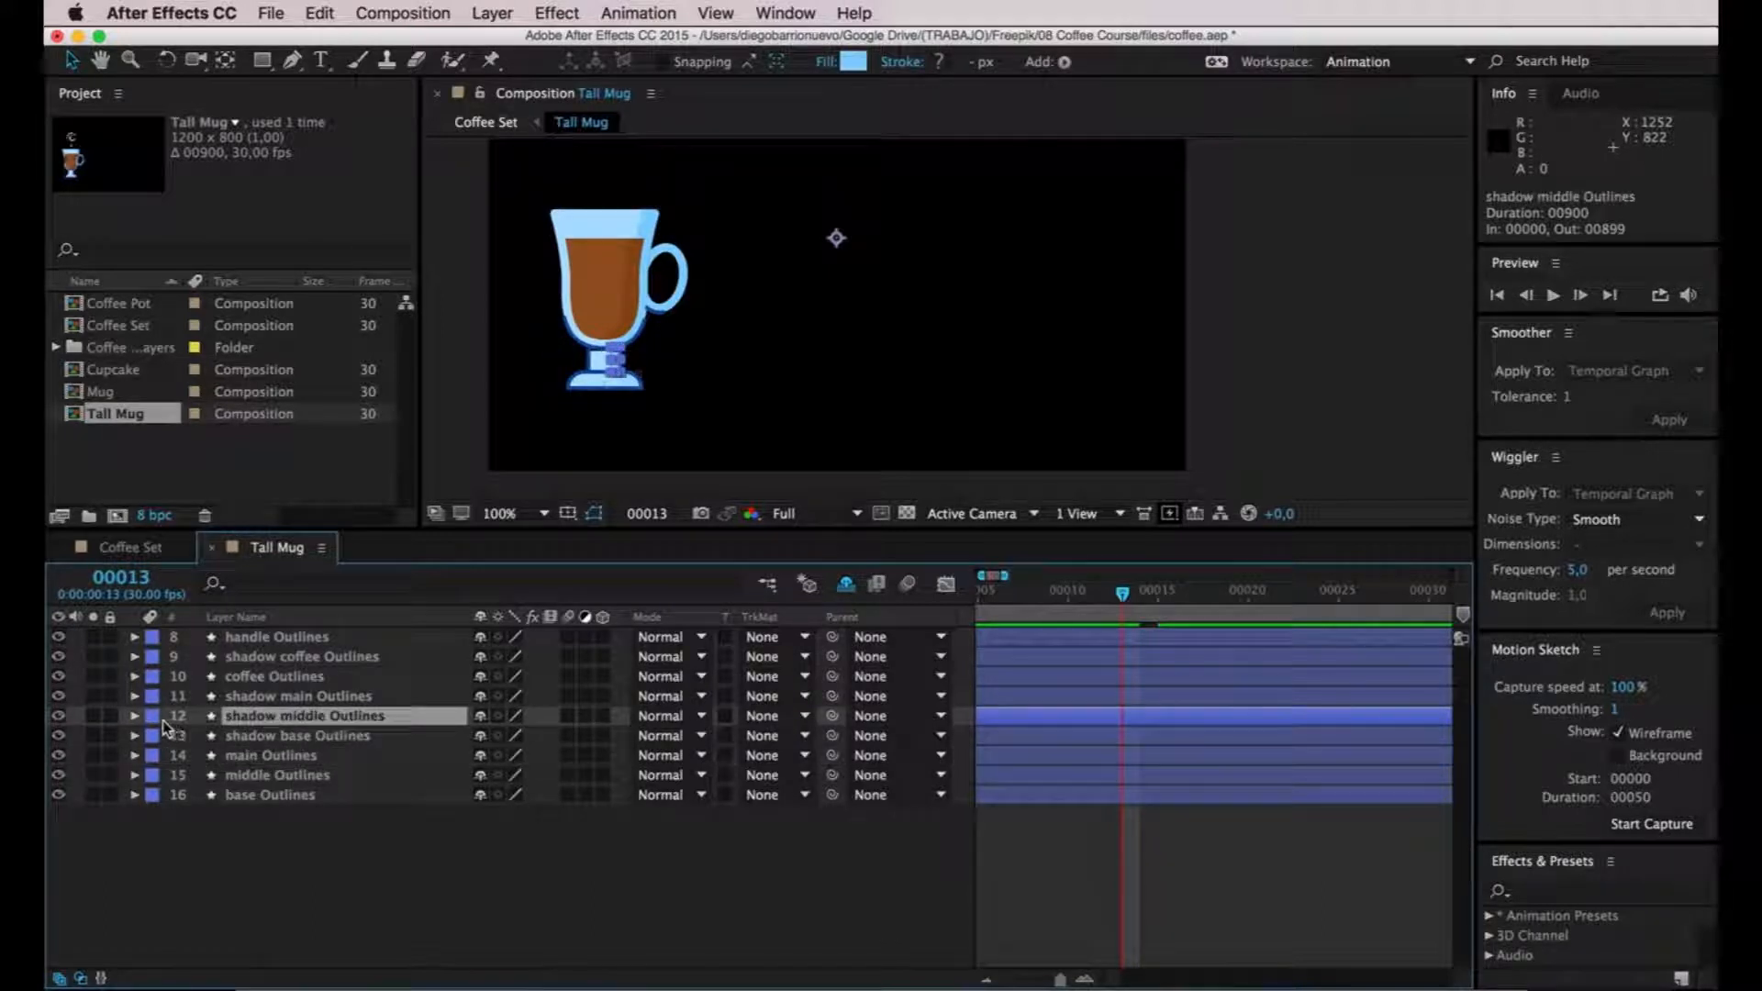
key("t")
mouse_move(1121, 598)
left_mouse_down()
mouse_move(1085, 598)
mouse_move(1120, 599)
left_mouse_up()
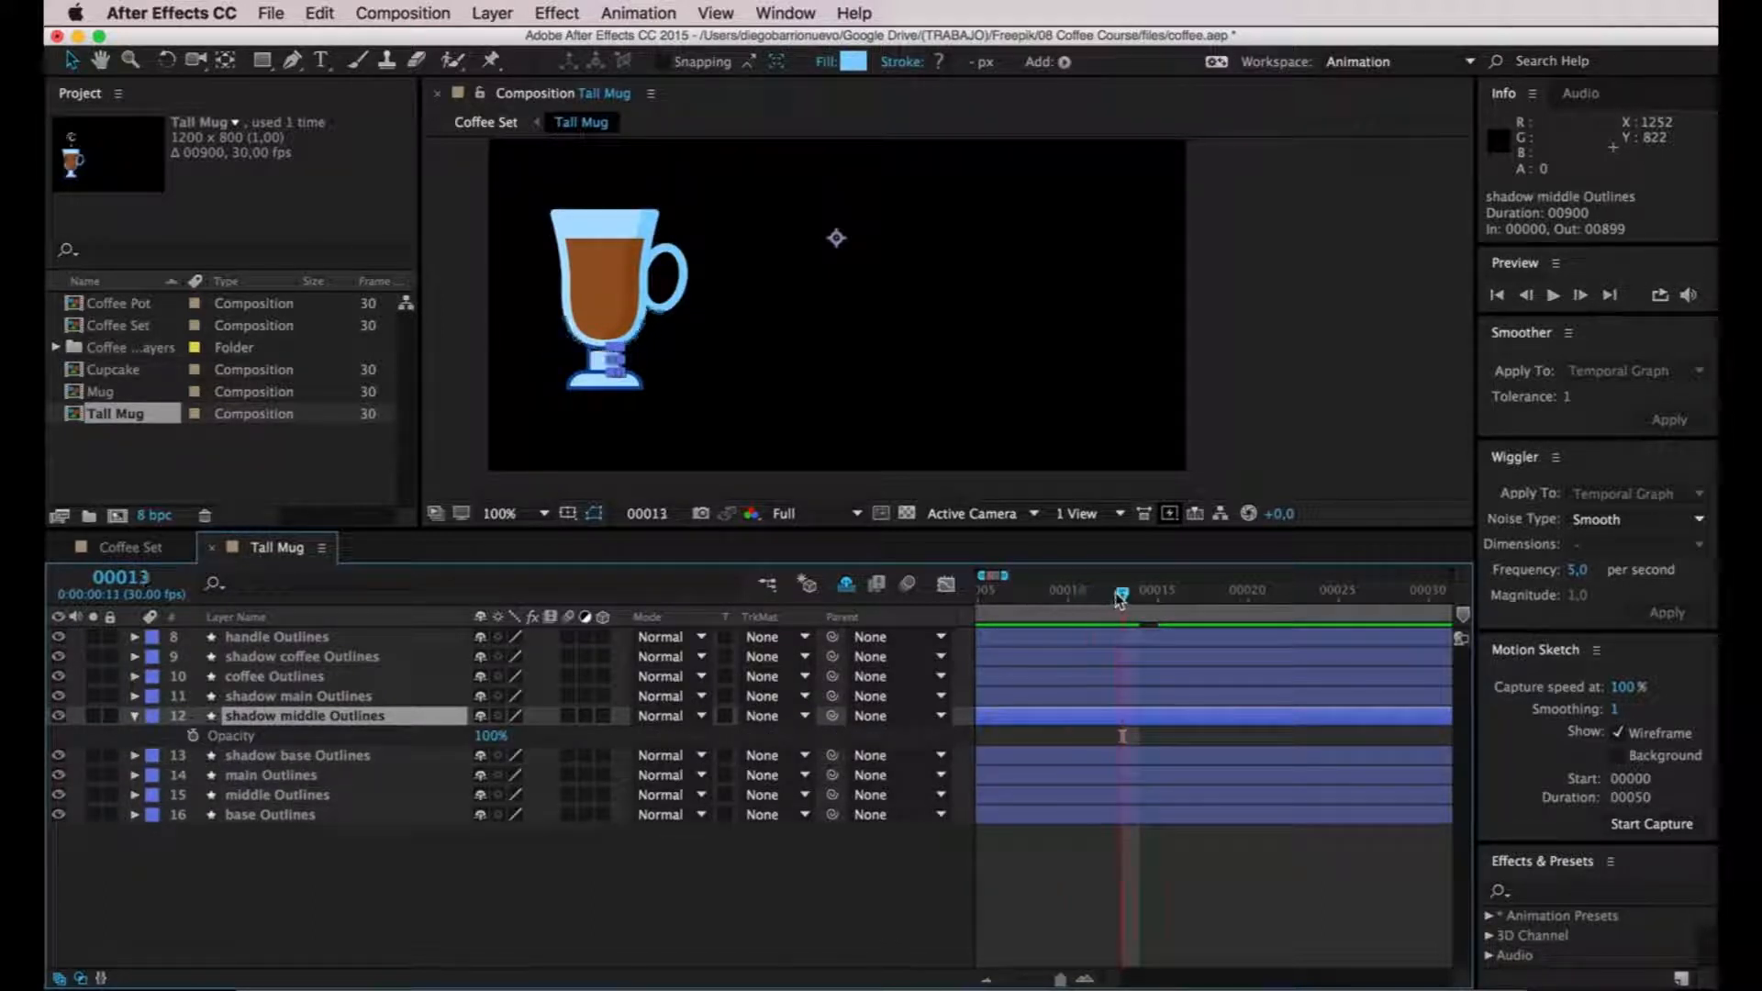
left_click(193, 735)
left_click_drag(1126, 598, 1193, 606)
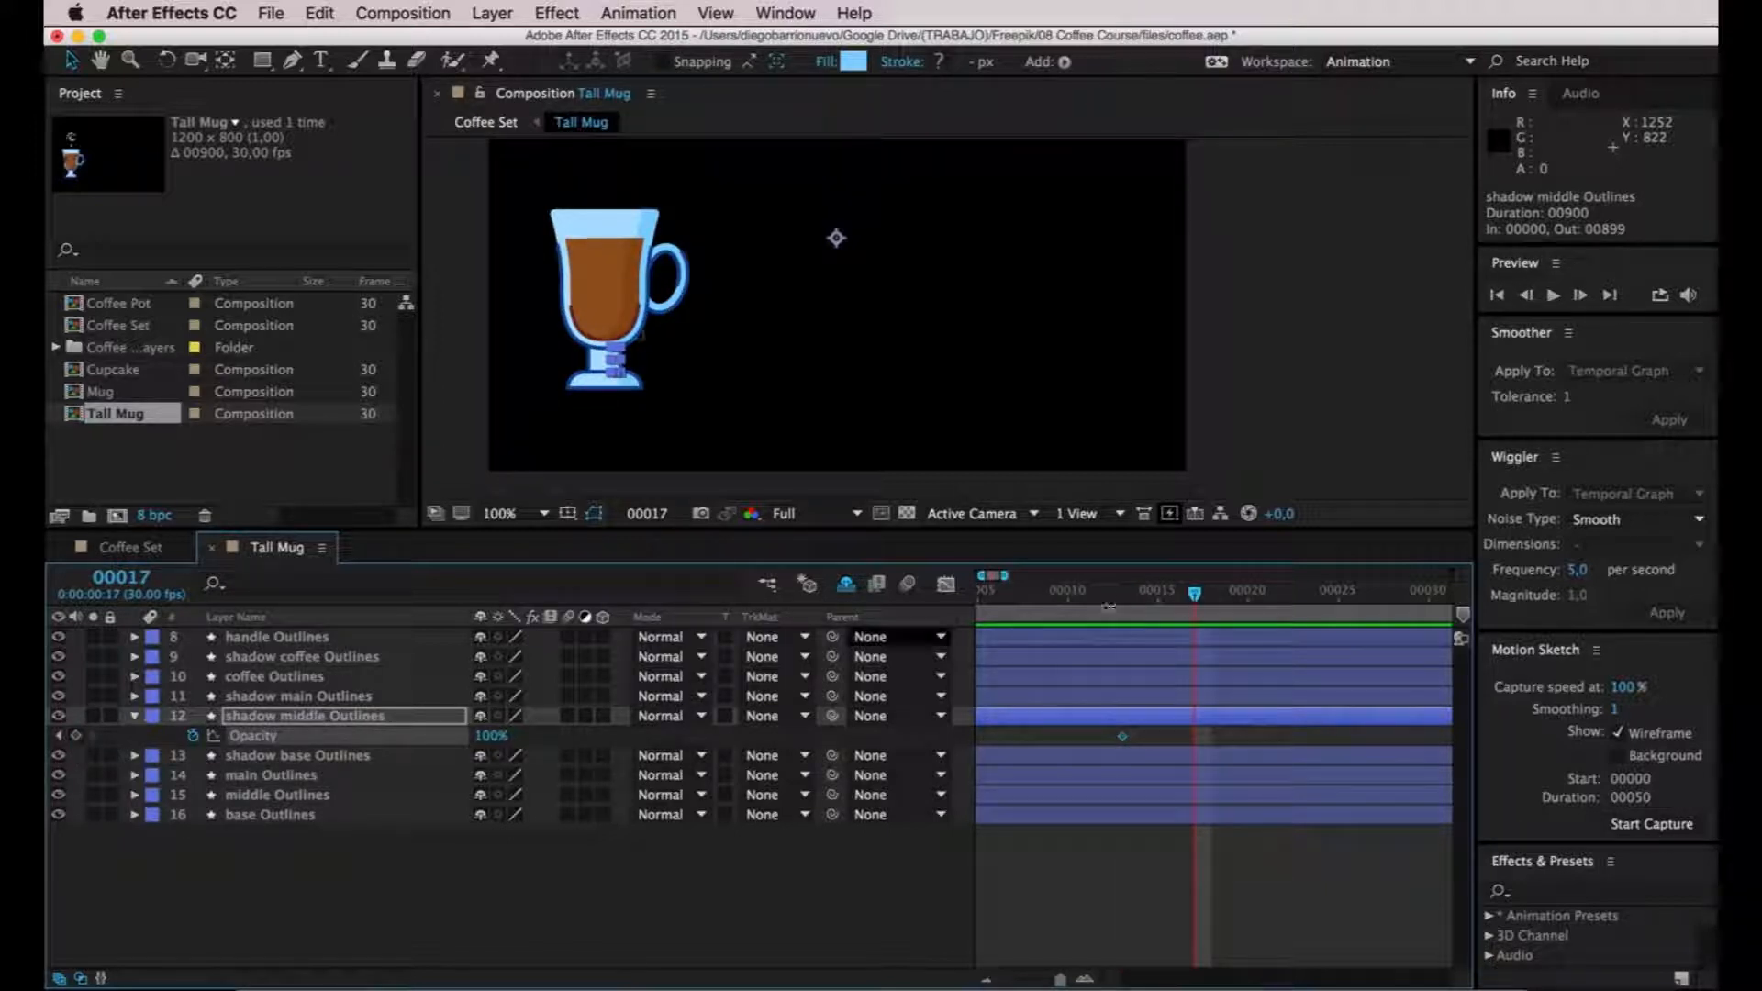
left_click_drag(1194, 602, 1212, 599)
left_click(76, 736)
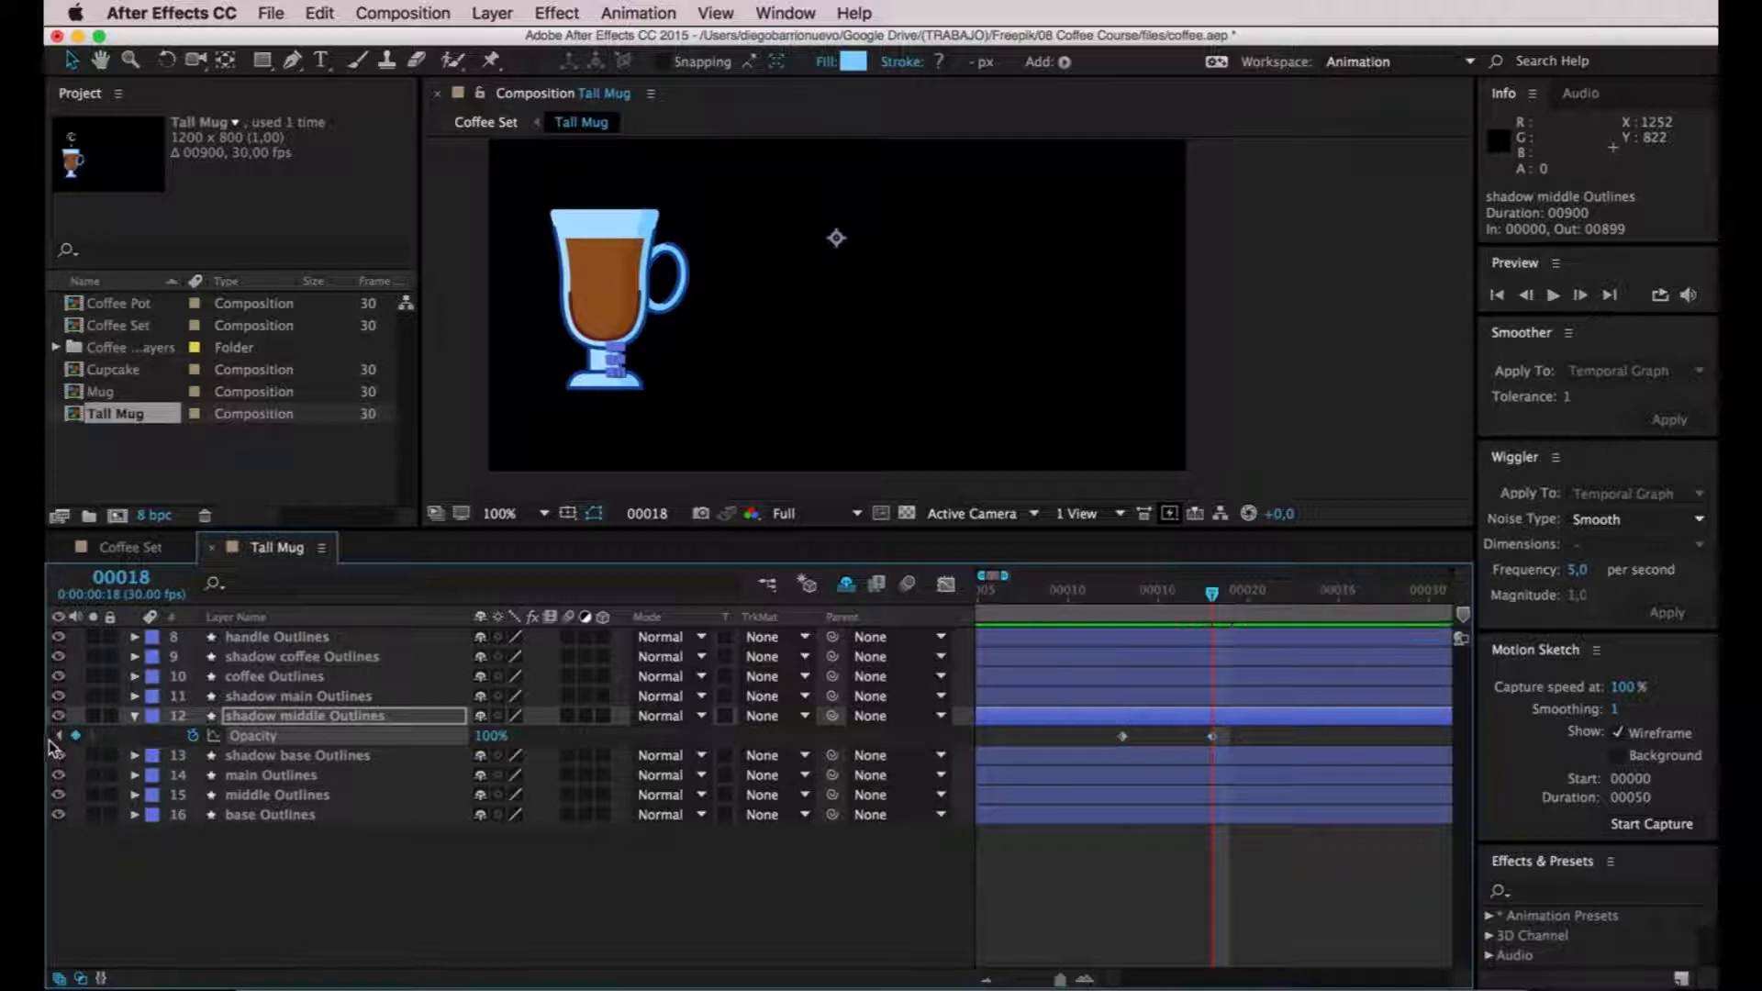
Set the shadow middle Outlines layer's Opacity to 0% at the frame 13 keyframe.
left_click(59, 736)
left_click(492, 736)
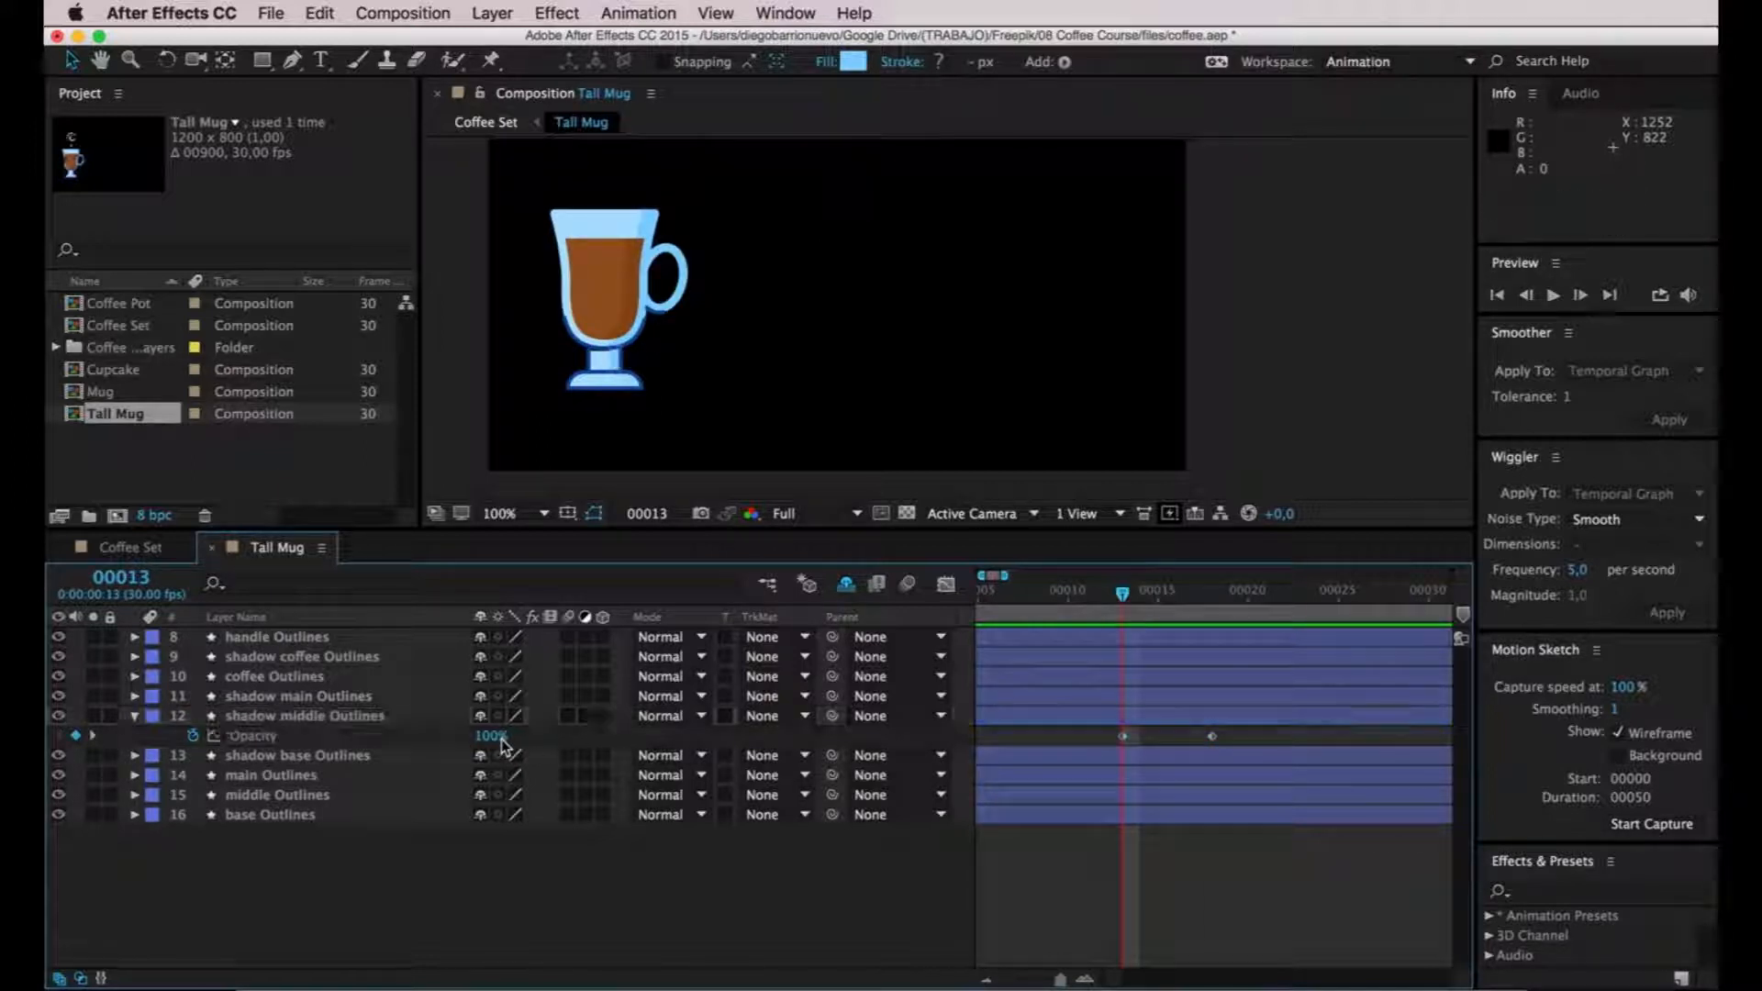
type("0")
key("Return")
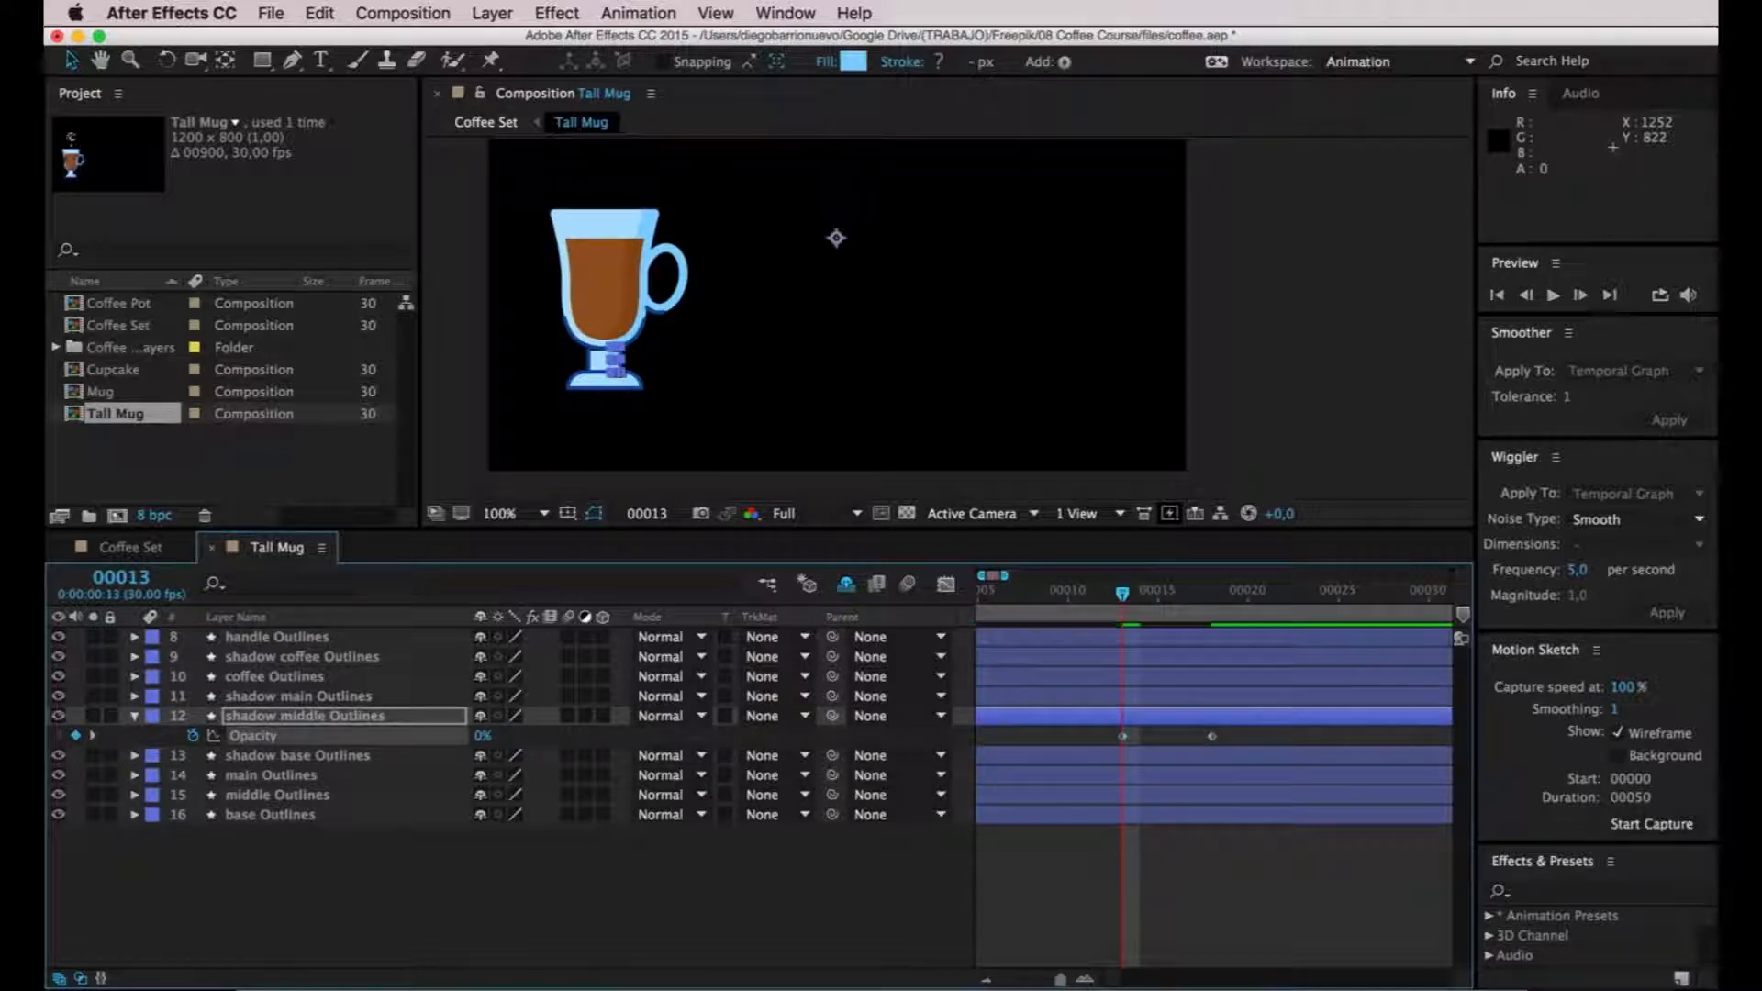
left_click(845, 909)
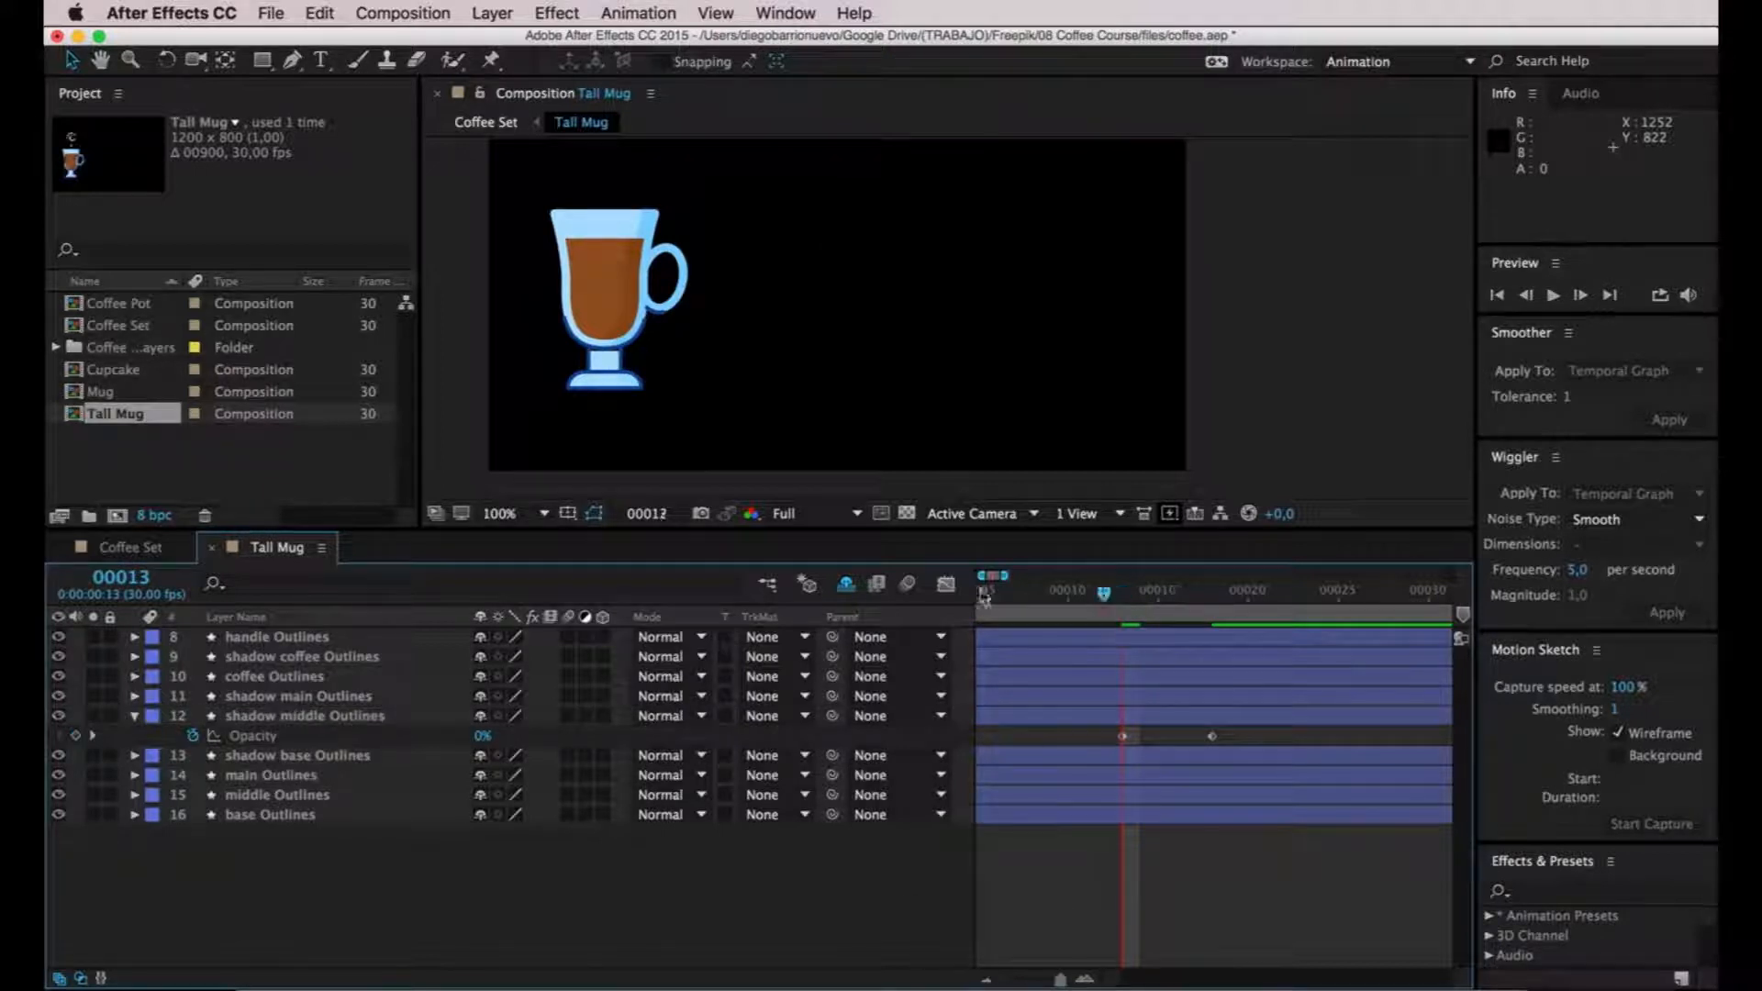
Play back the animation from the start, framed on the base, to check the stem shadow's fade-in.
key("Home")
left_click_drag(677, 401, 991, 177)
key("period")
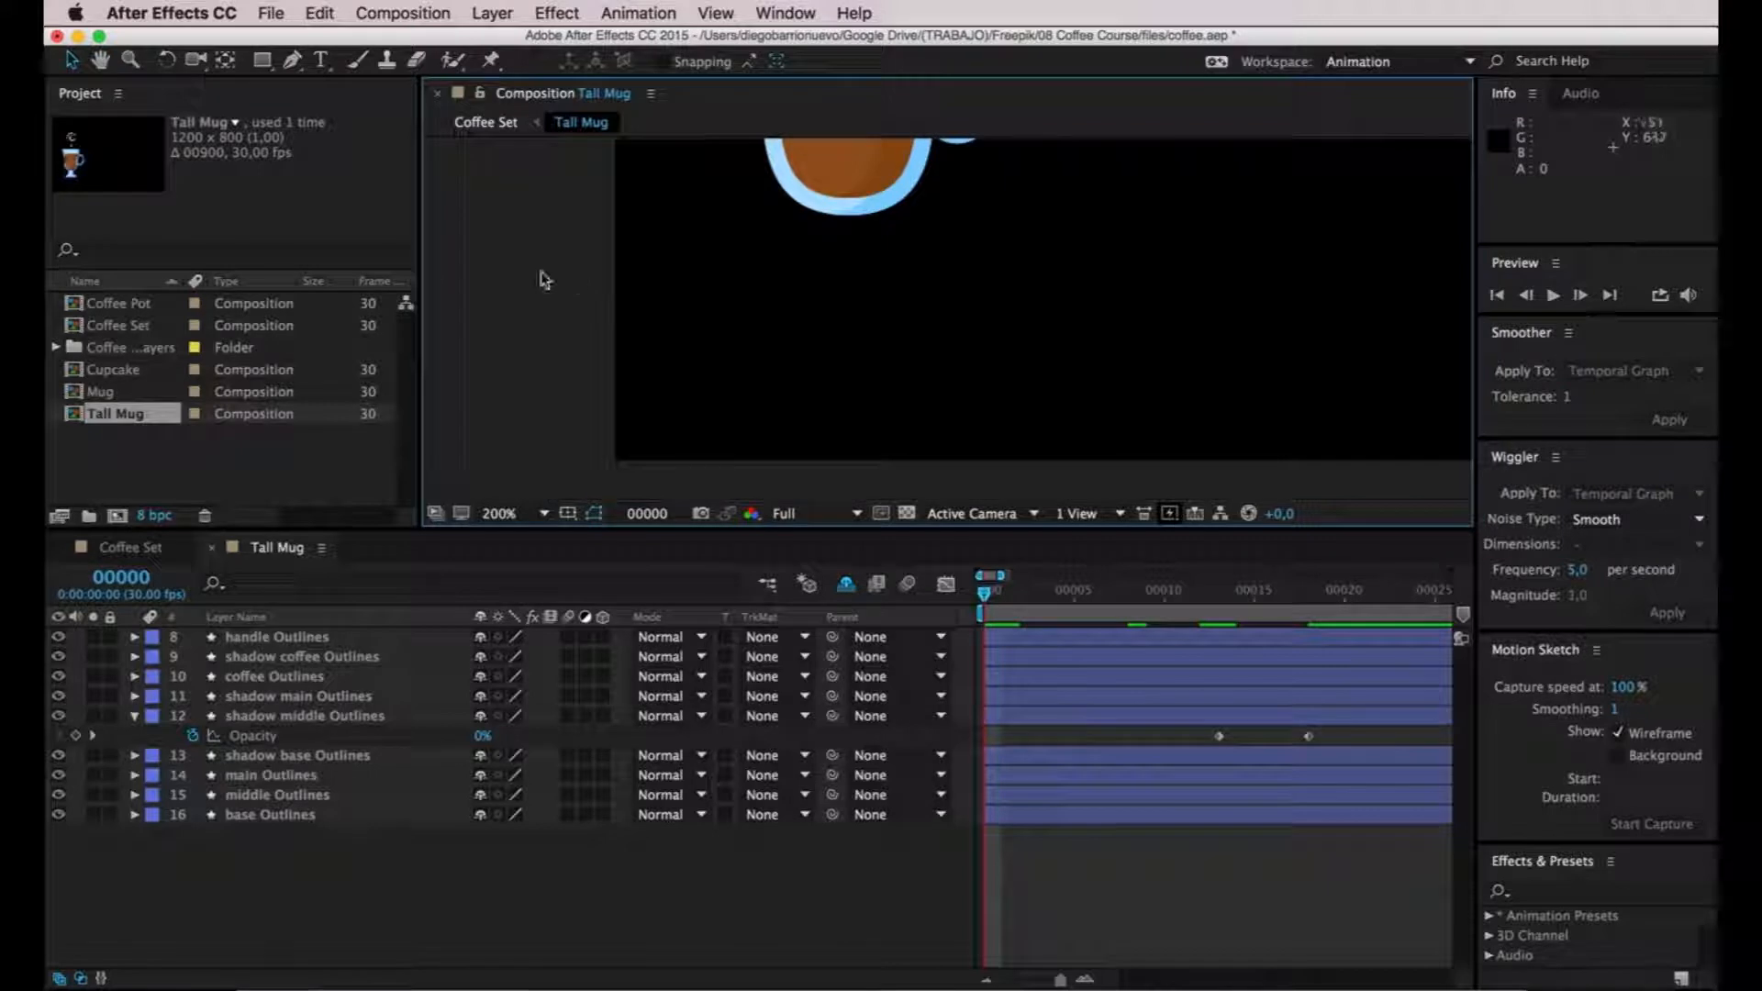
key("space")
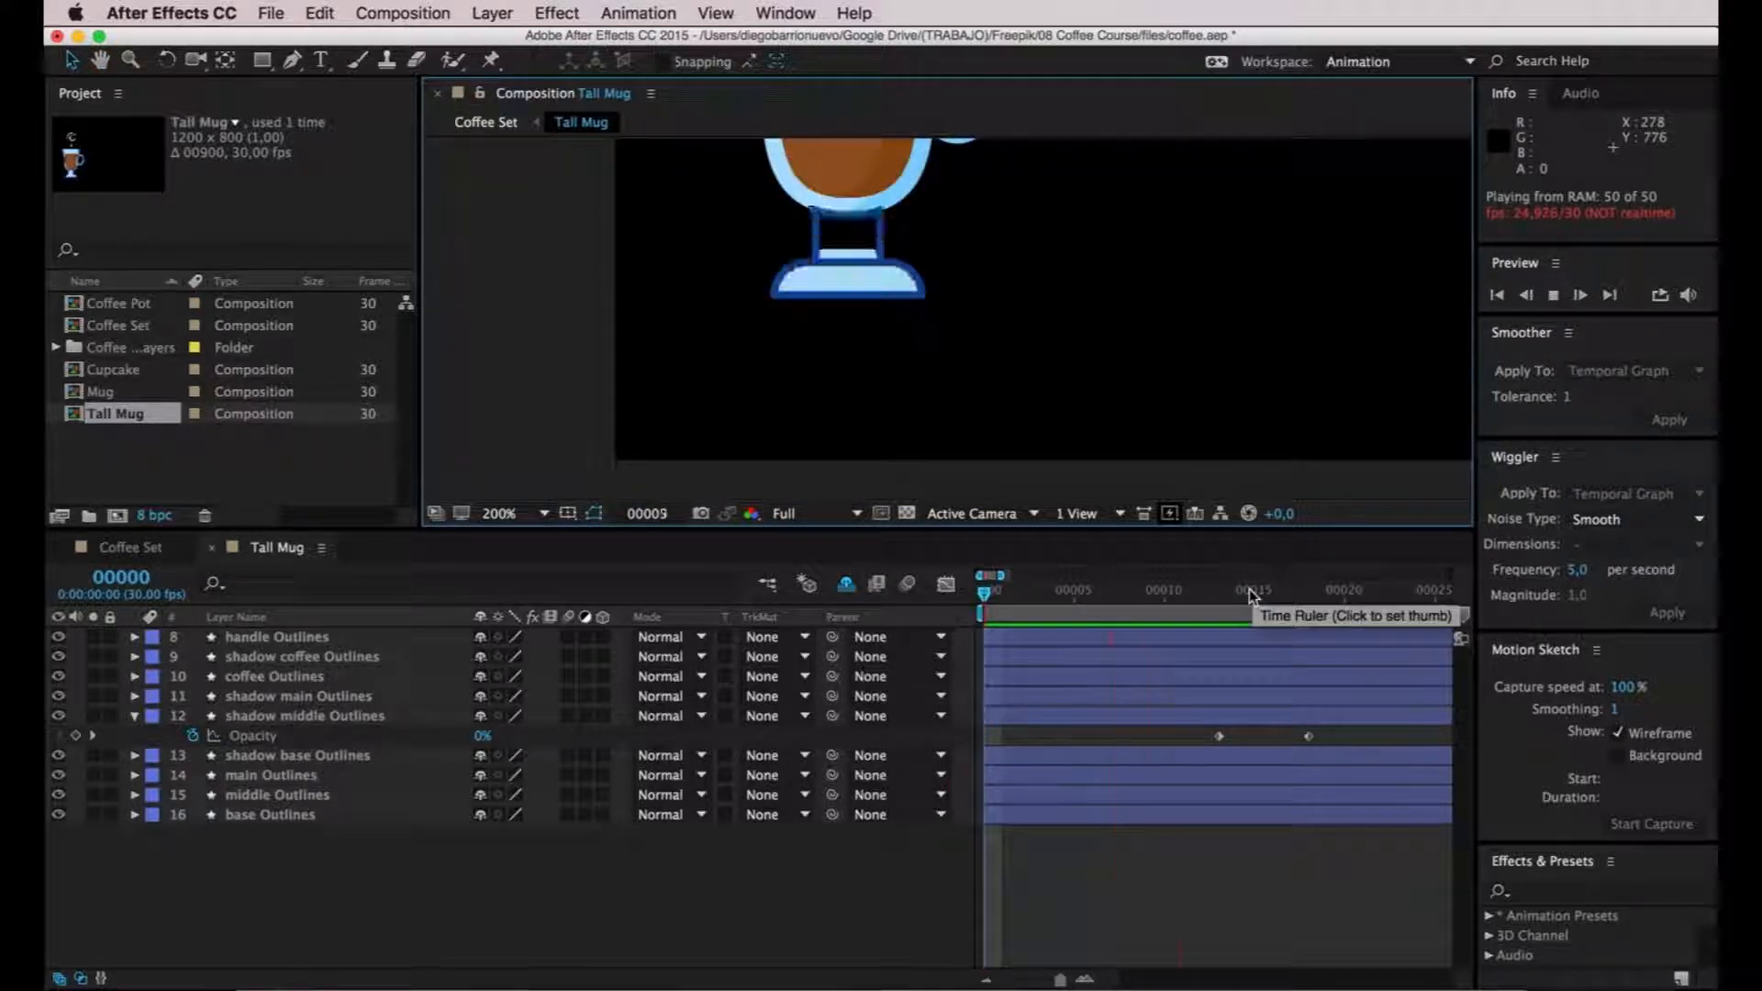
key("space")
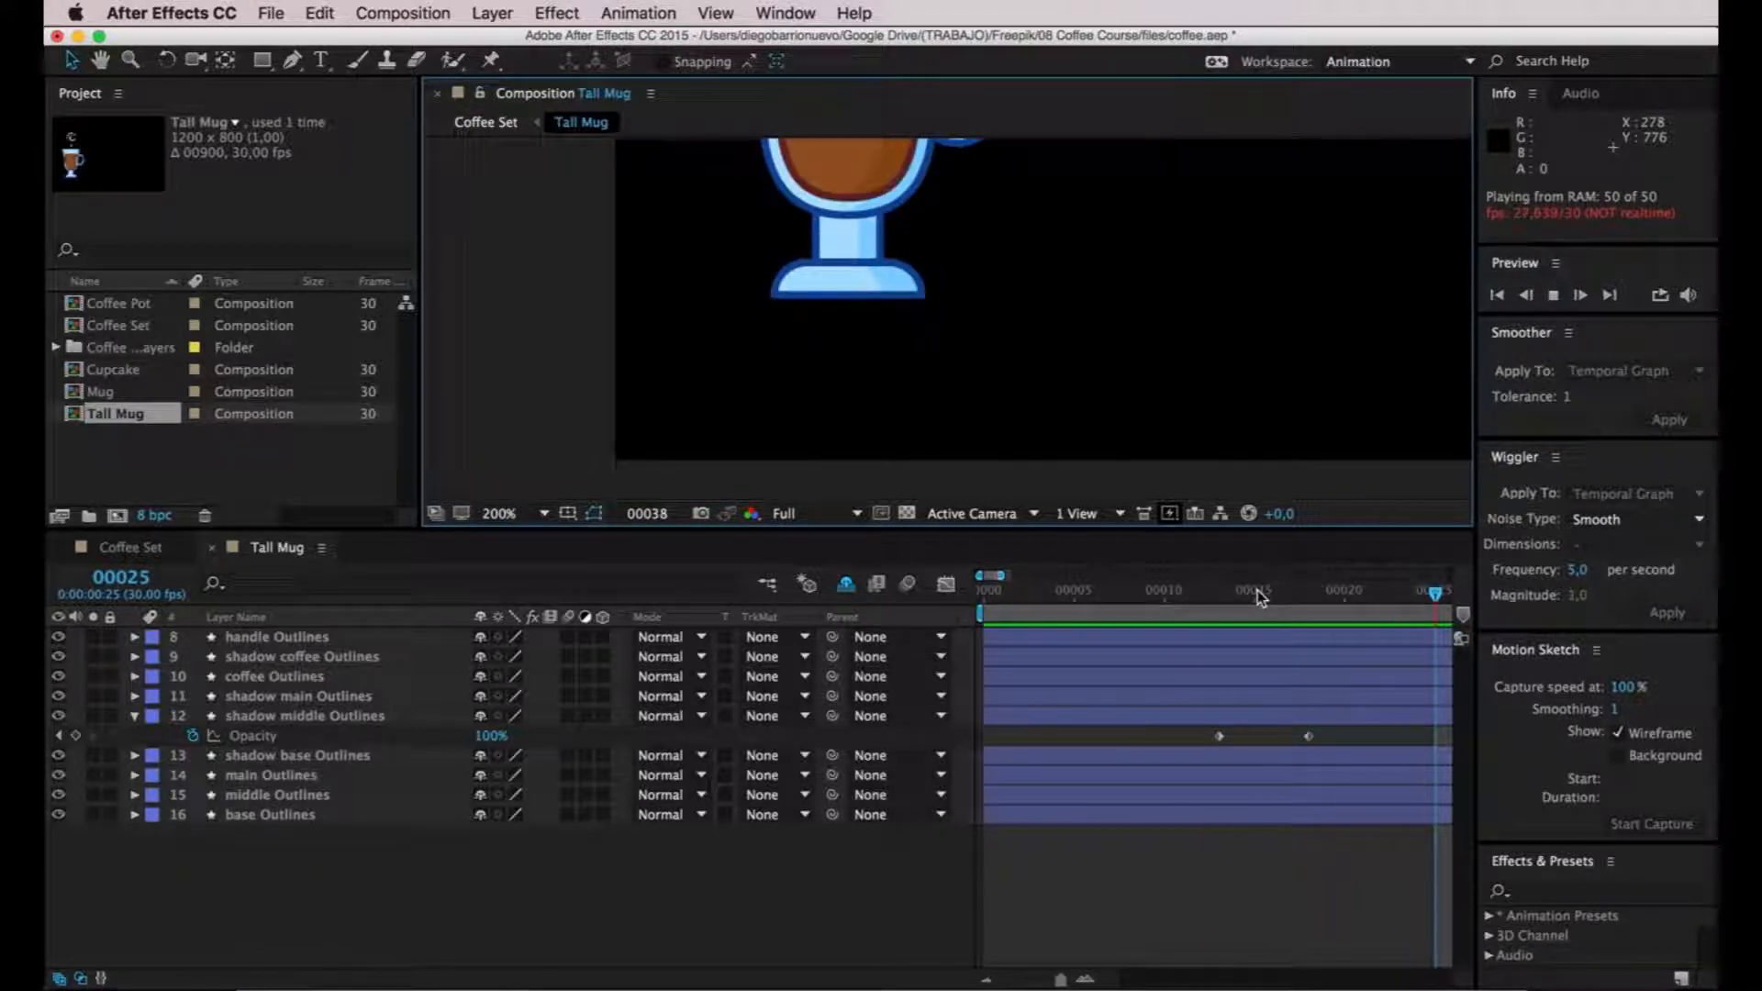
key("space")
Scrub back to frame 12 and examine the stem and the bottom of the bowl up close.
key("minus")
key("minus")
key("minus")
key("minus")
key("h")
left_click_drag(592, 359, 671, 478)
left_click_drag(1106, 599, 1024, 591)
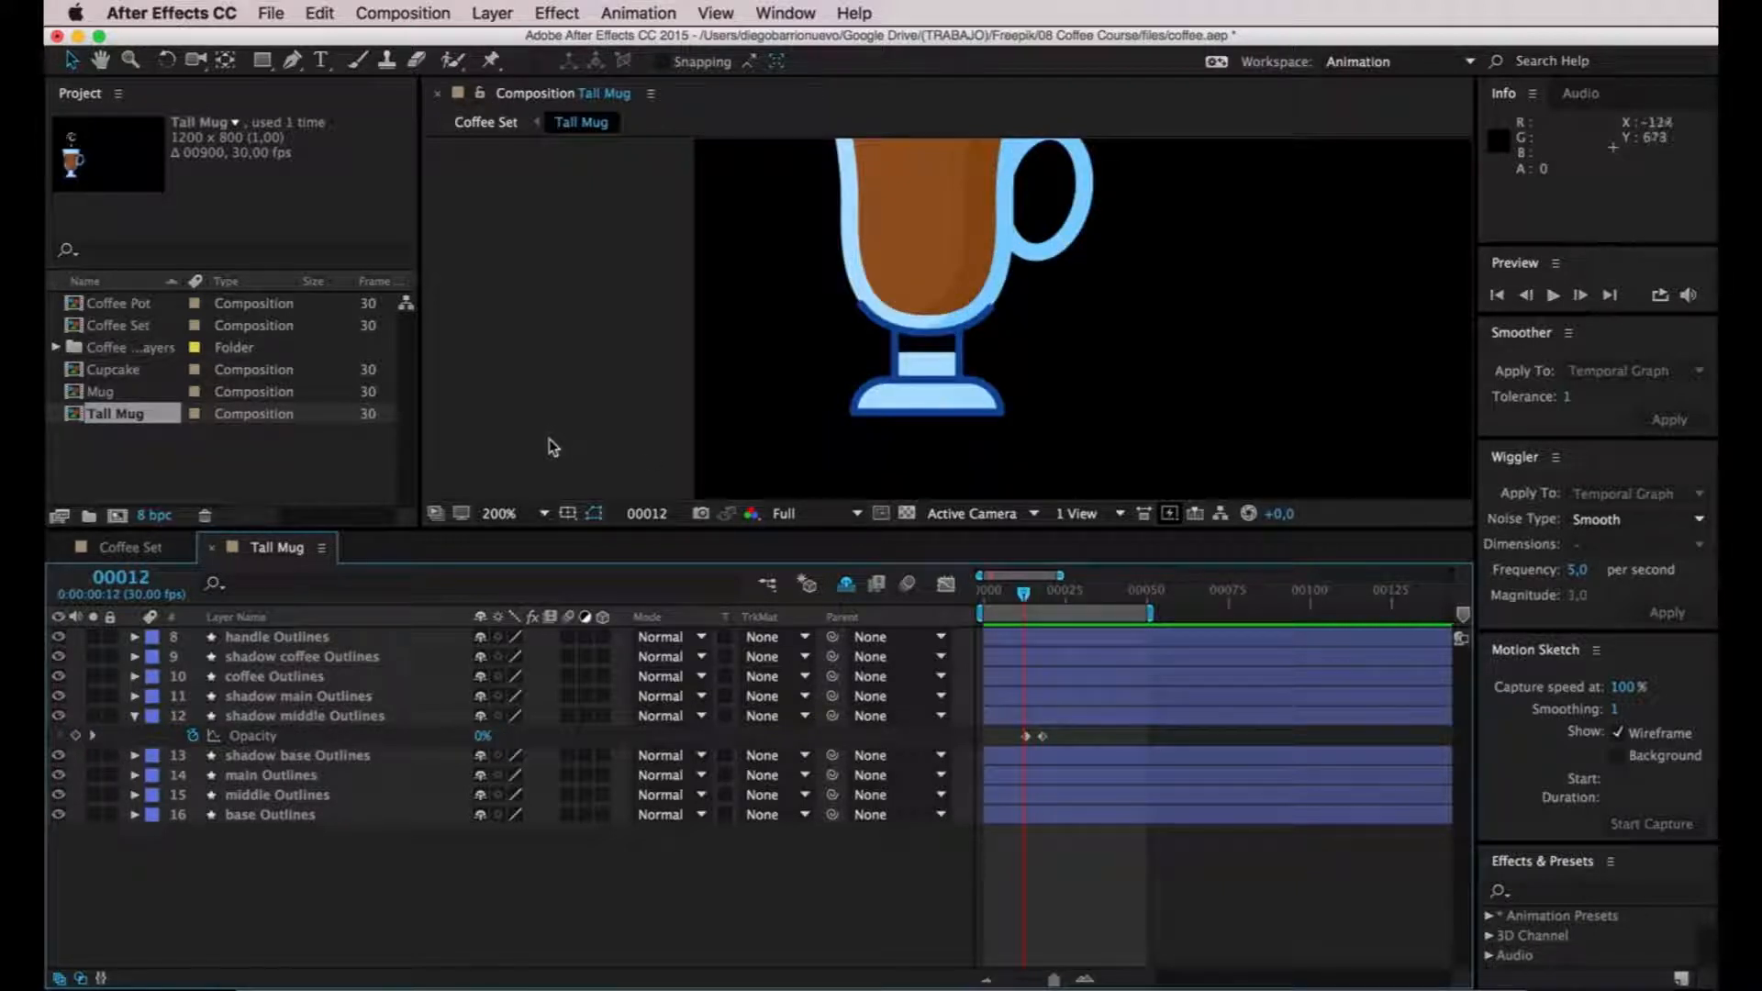
scroll(549, 441, "up", 2)
key("h")
mouse_move(740, 334)
left_mouse_down()
mouse_move(572, 401)
mouse_move(732, 359)
left_mouse_up()
key("space")
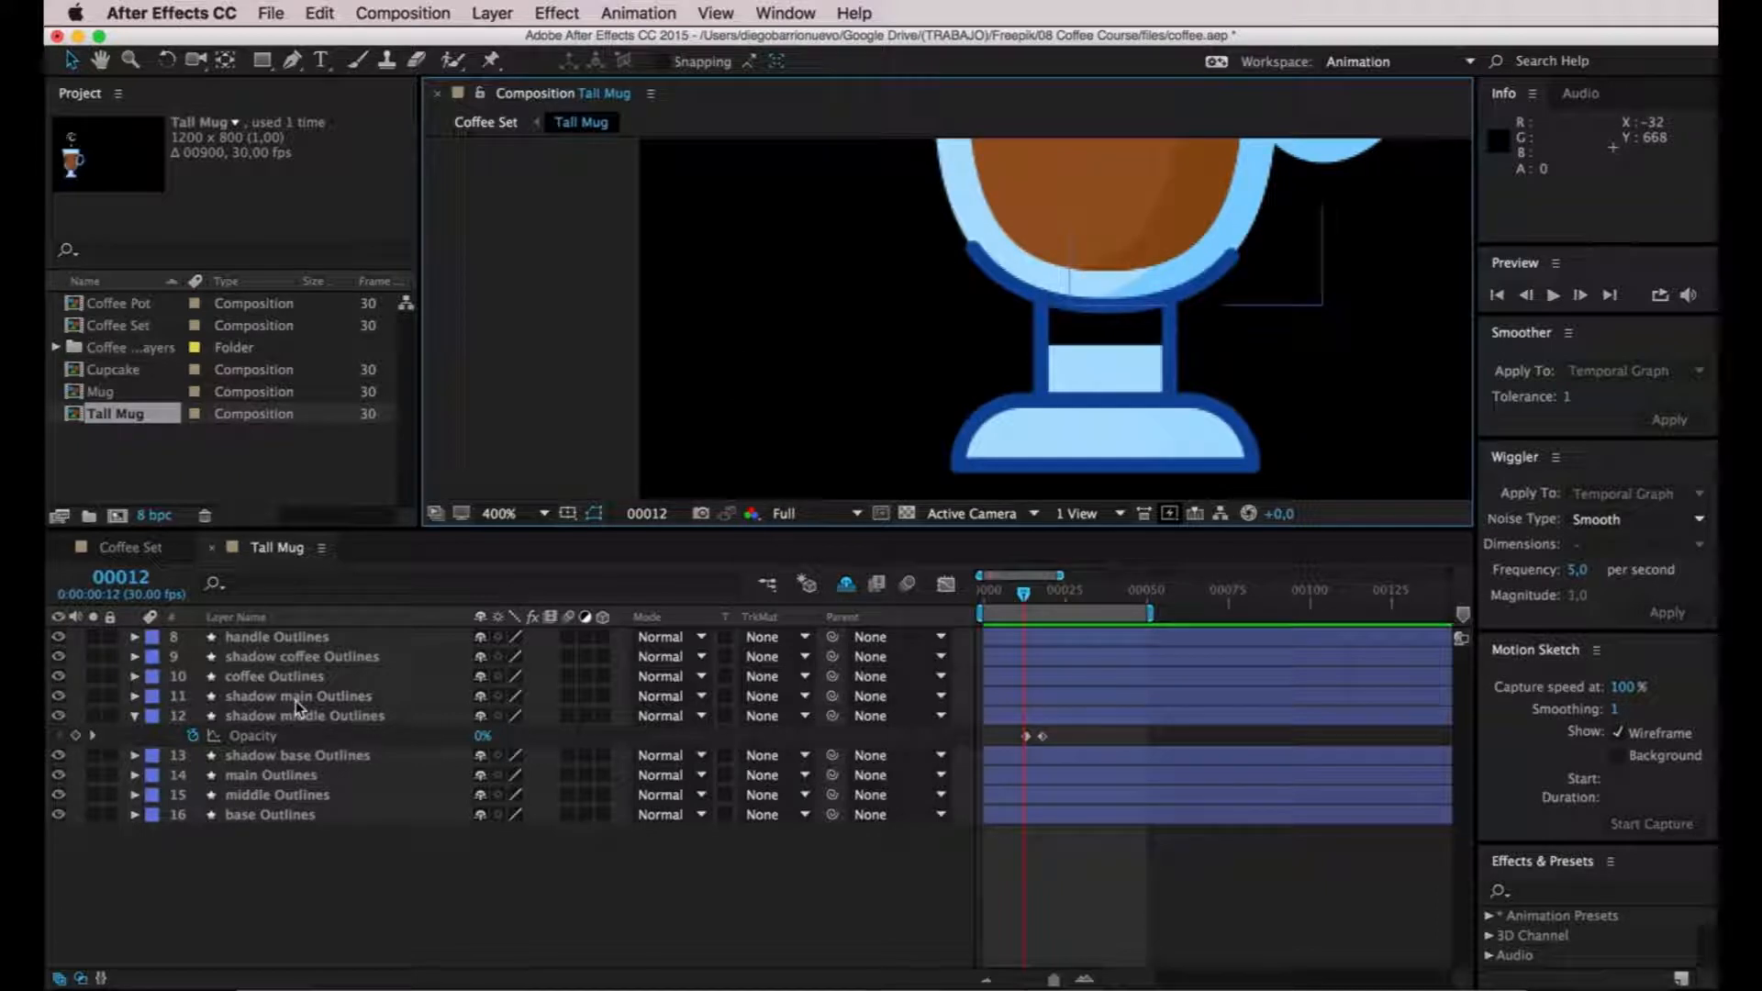
Draw a small circular mask at the bottom of the bowl on the main Outlines layer, using the Ellipse tool in mask mode.
left_click_drag(296, 701, 193, 783)
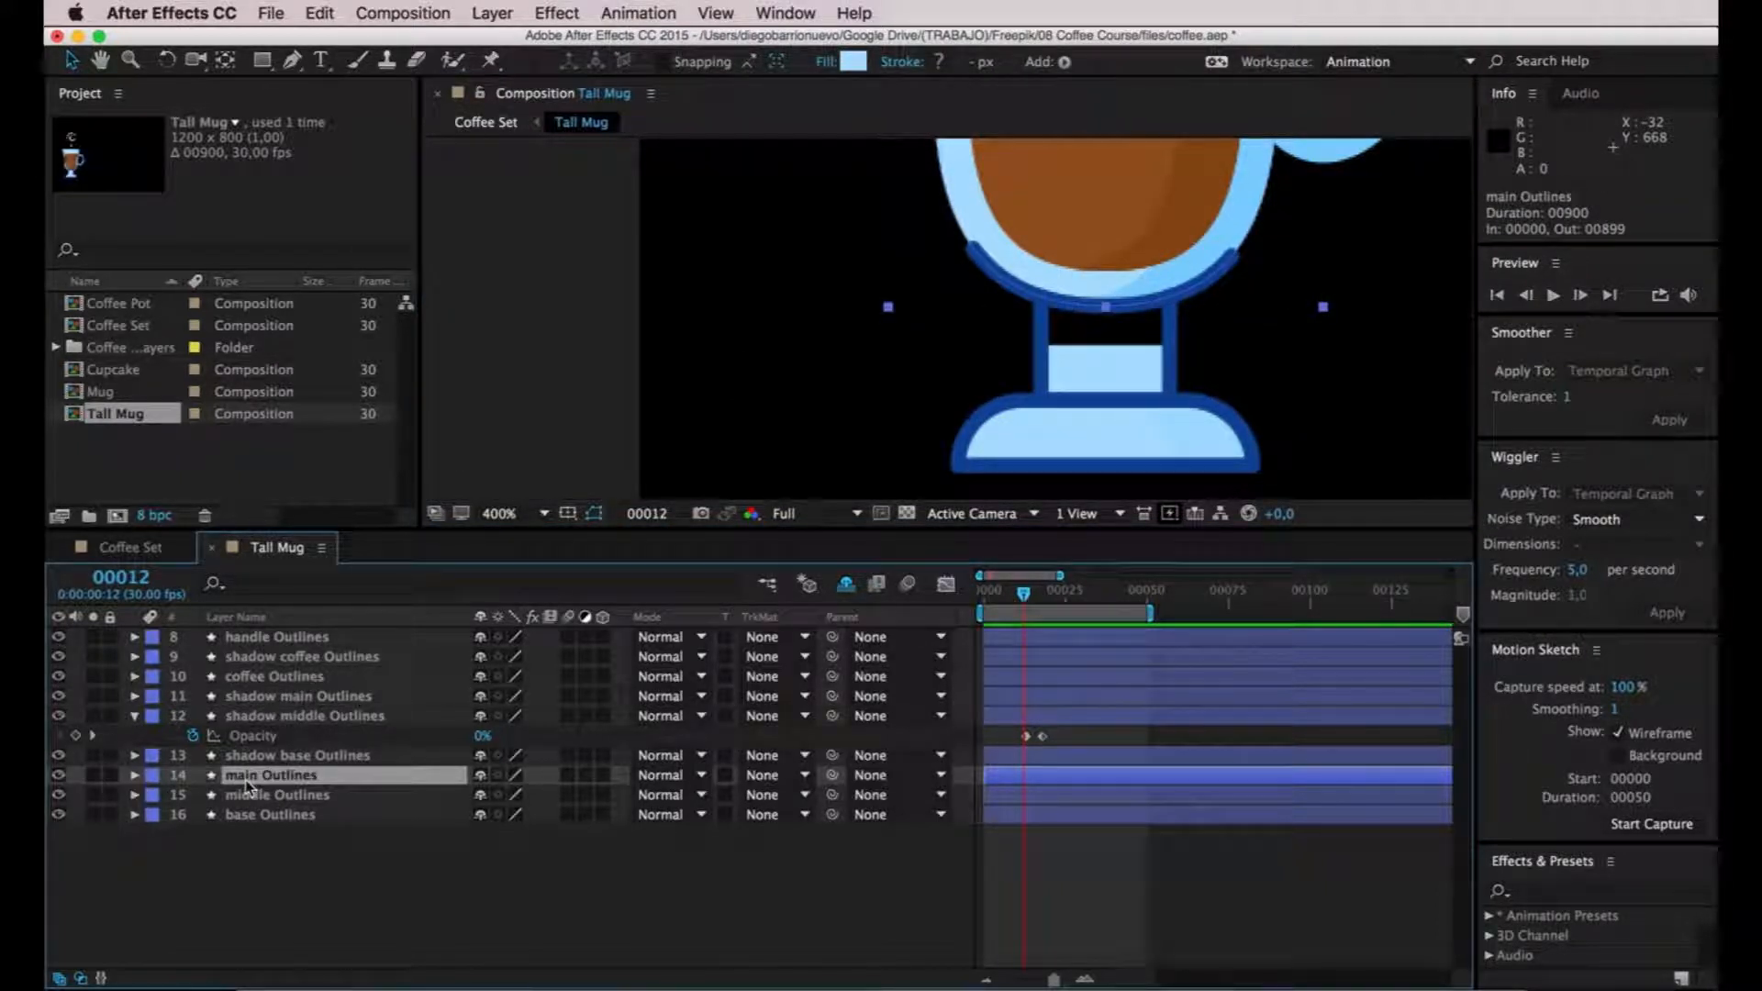
key("h")
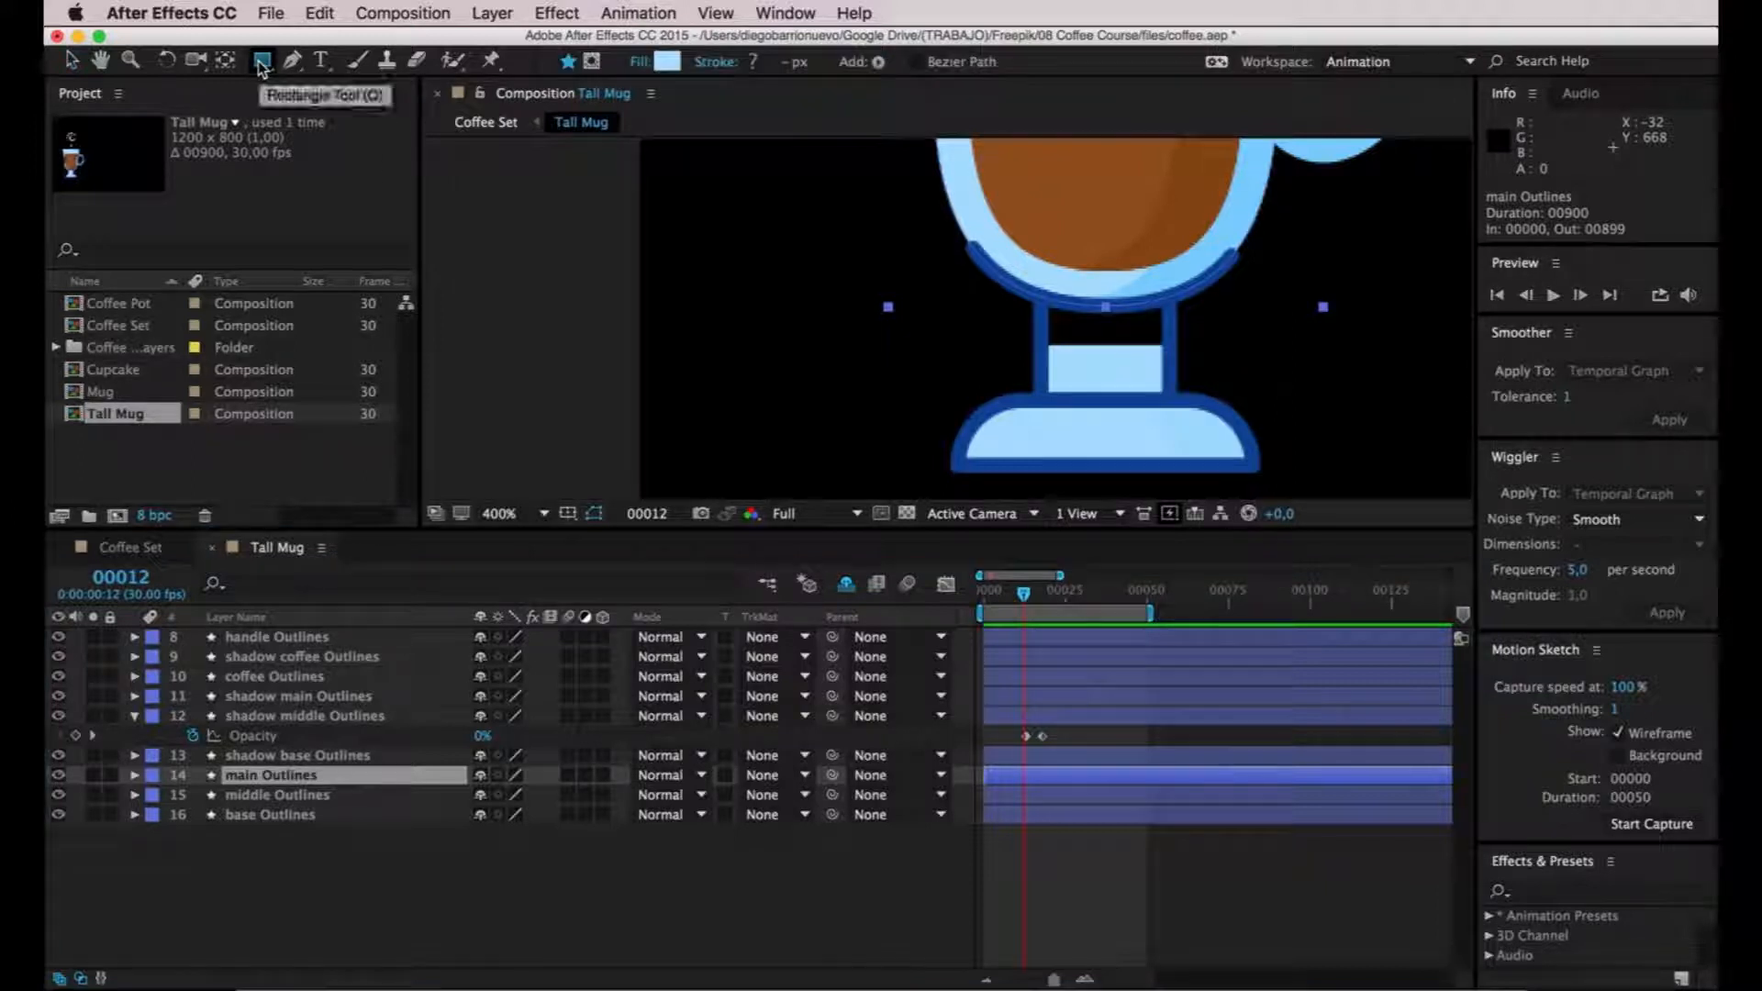
left_click_drag(872, 292, 707, 477)
key("comma")
left_click_drag(862, 344, 791, 381)
key("q")
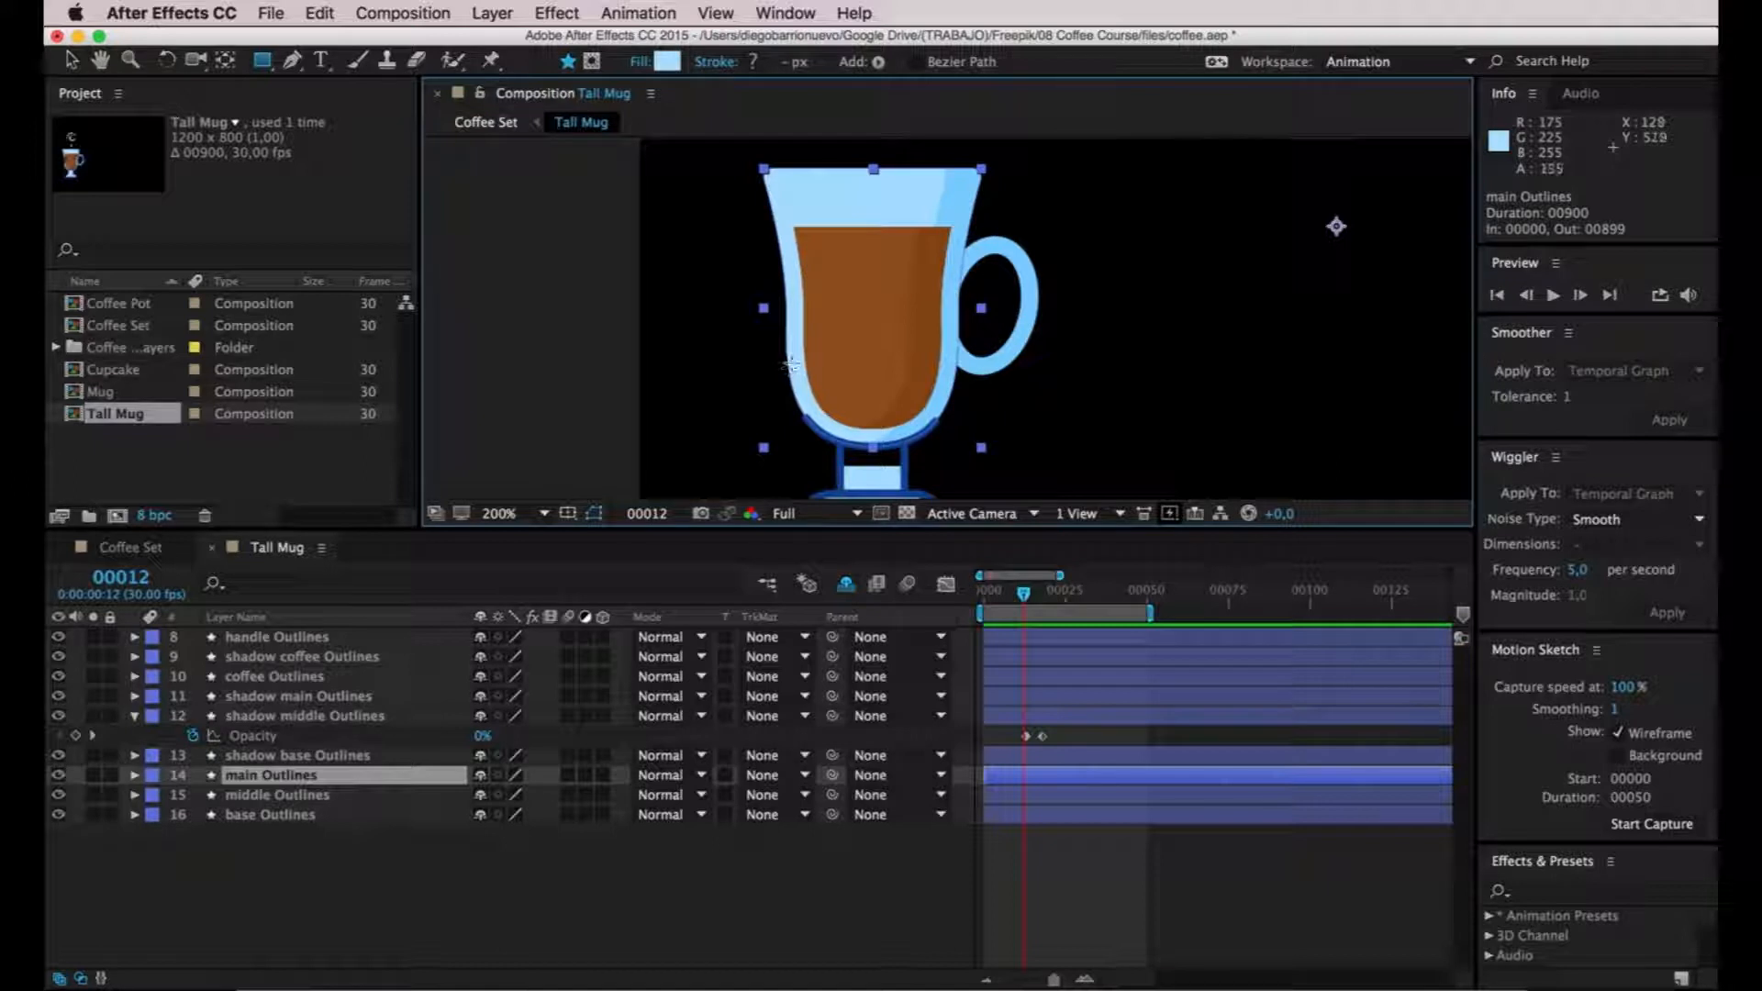
left_click(262, 62)
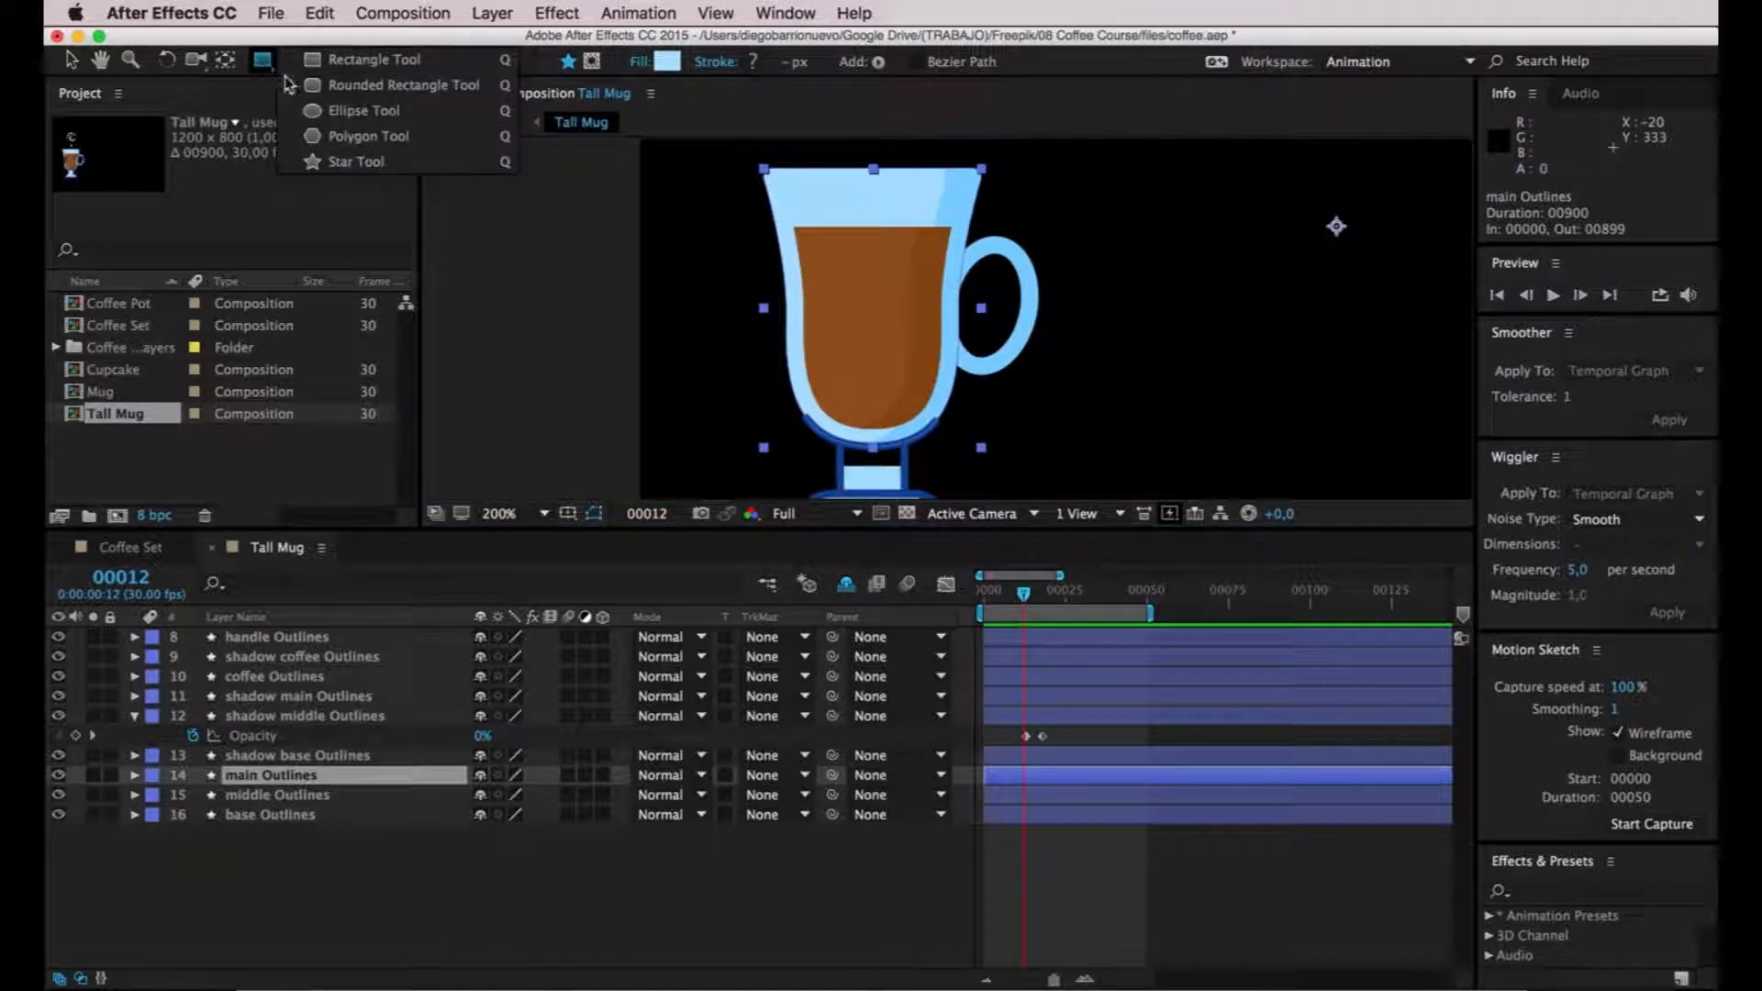
left_click(318, 110)
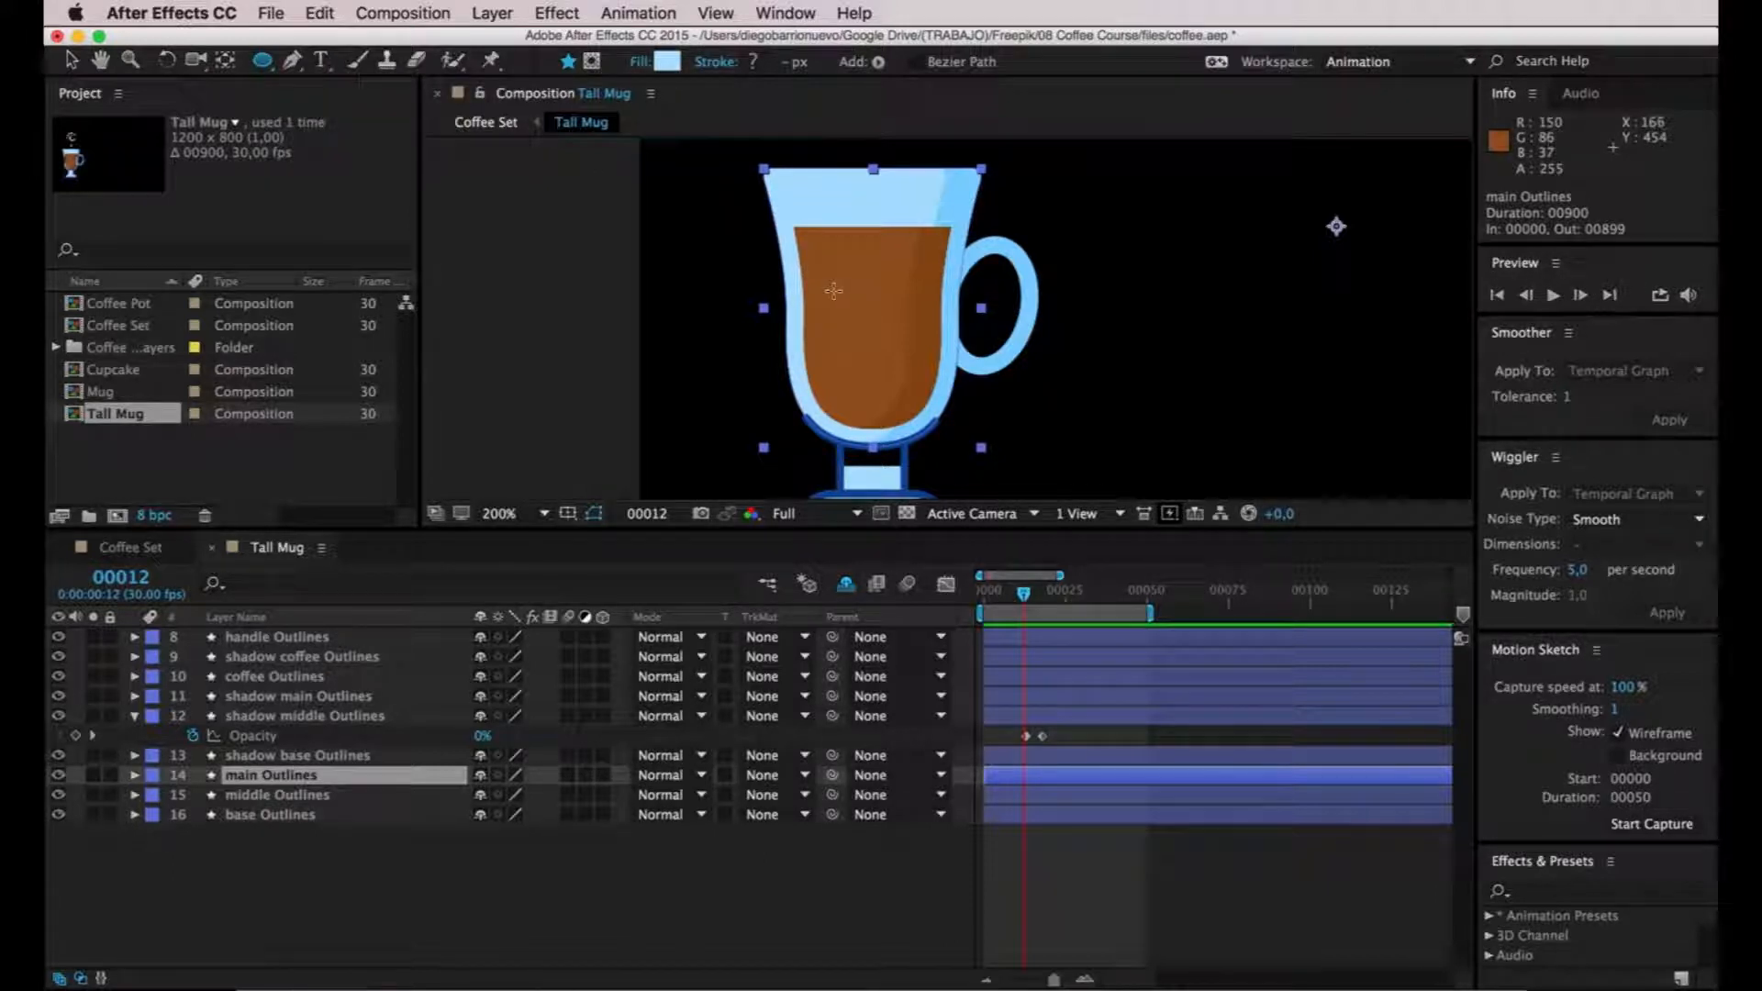
left_click_drag(840, 297, 872, 336)
key("super+z")
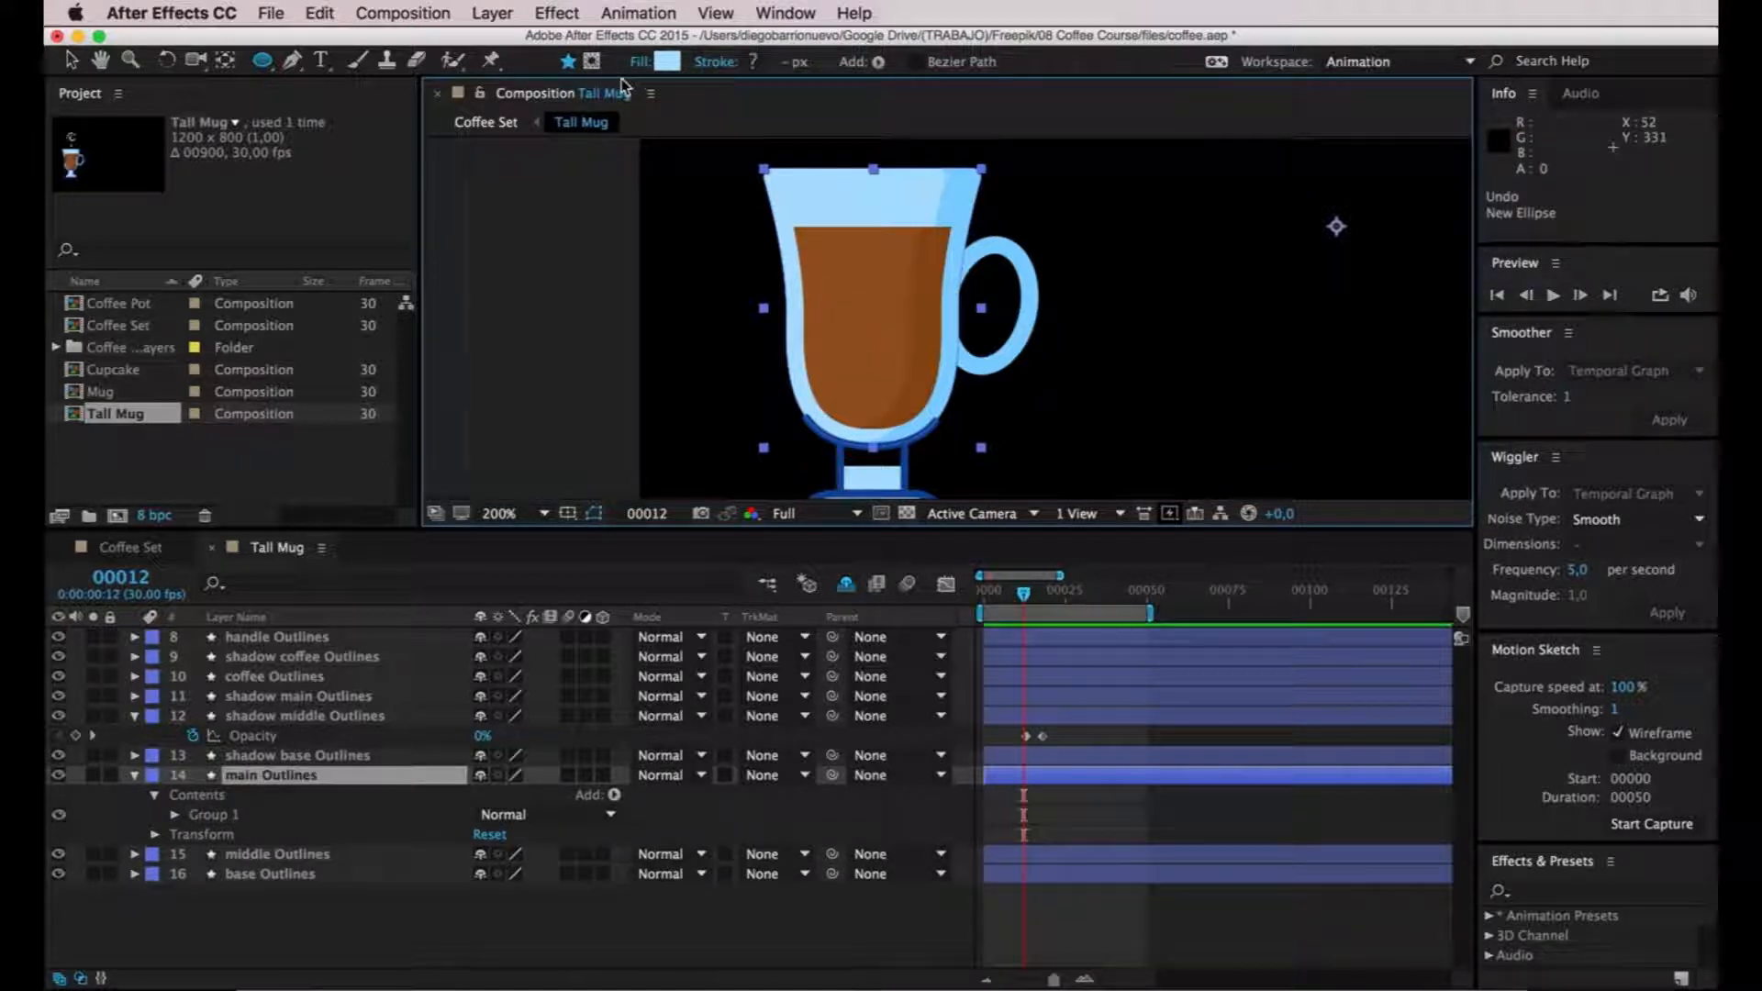
left_click(593, 61)
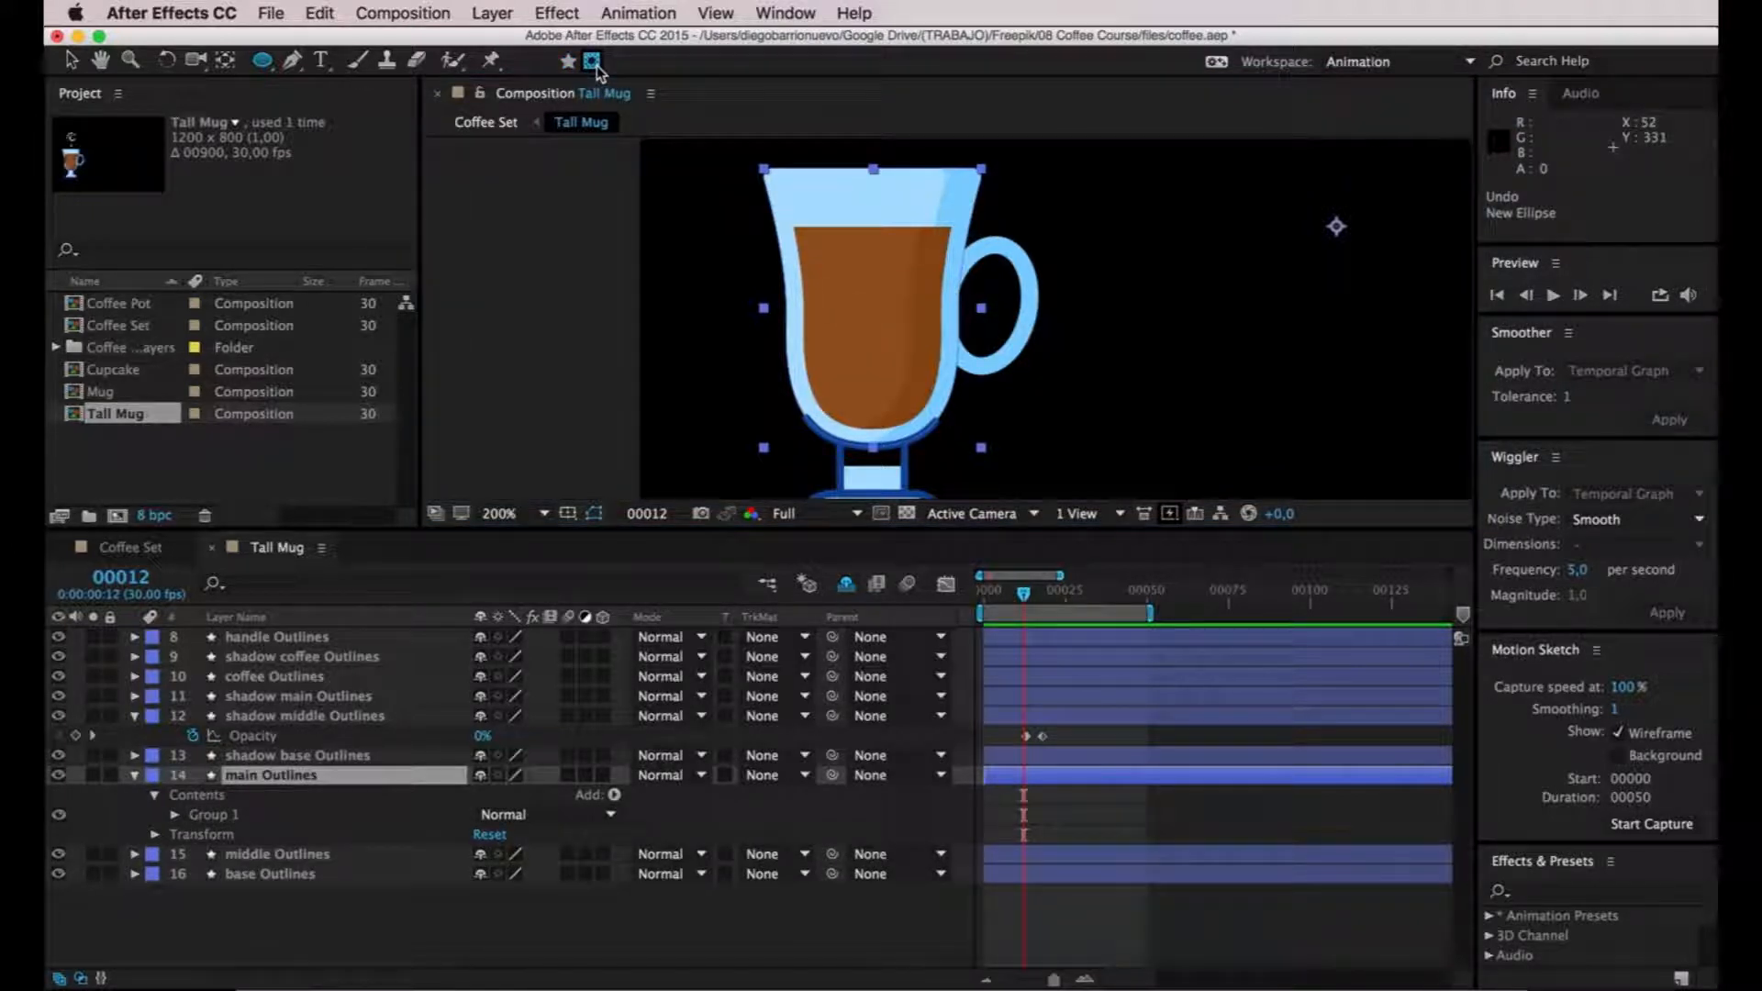
mouse_move(889, 343)
left_mouse_down()
mouse_move(929, 377)
mouse_move(923, 479)
left_mouse_up()
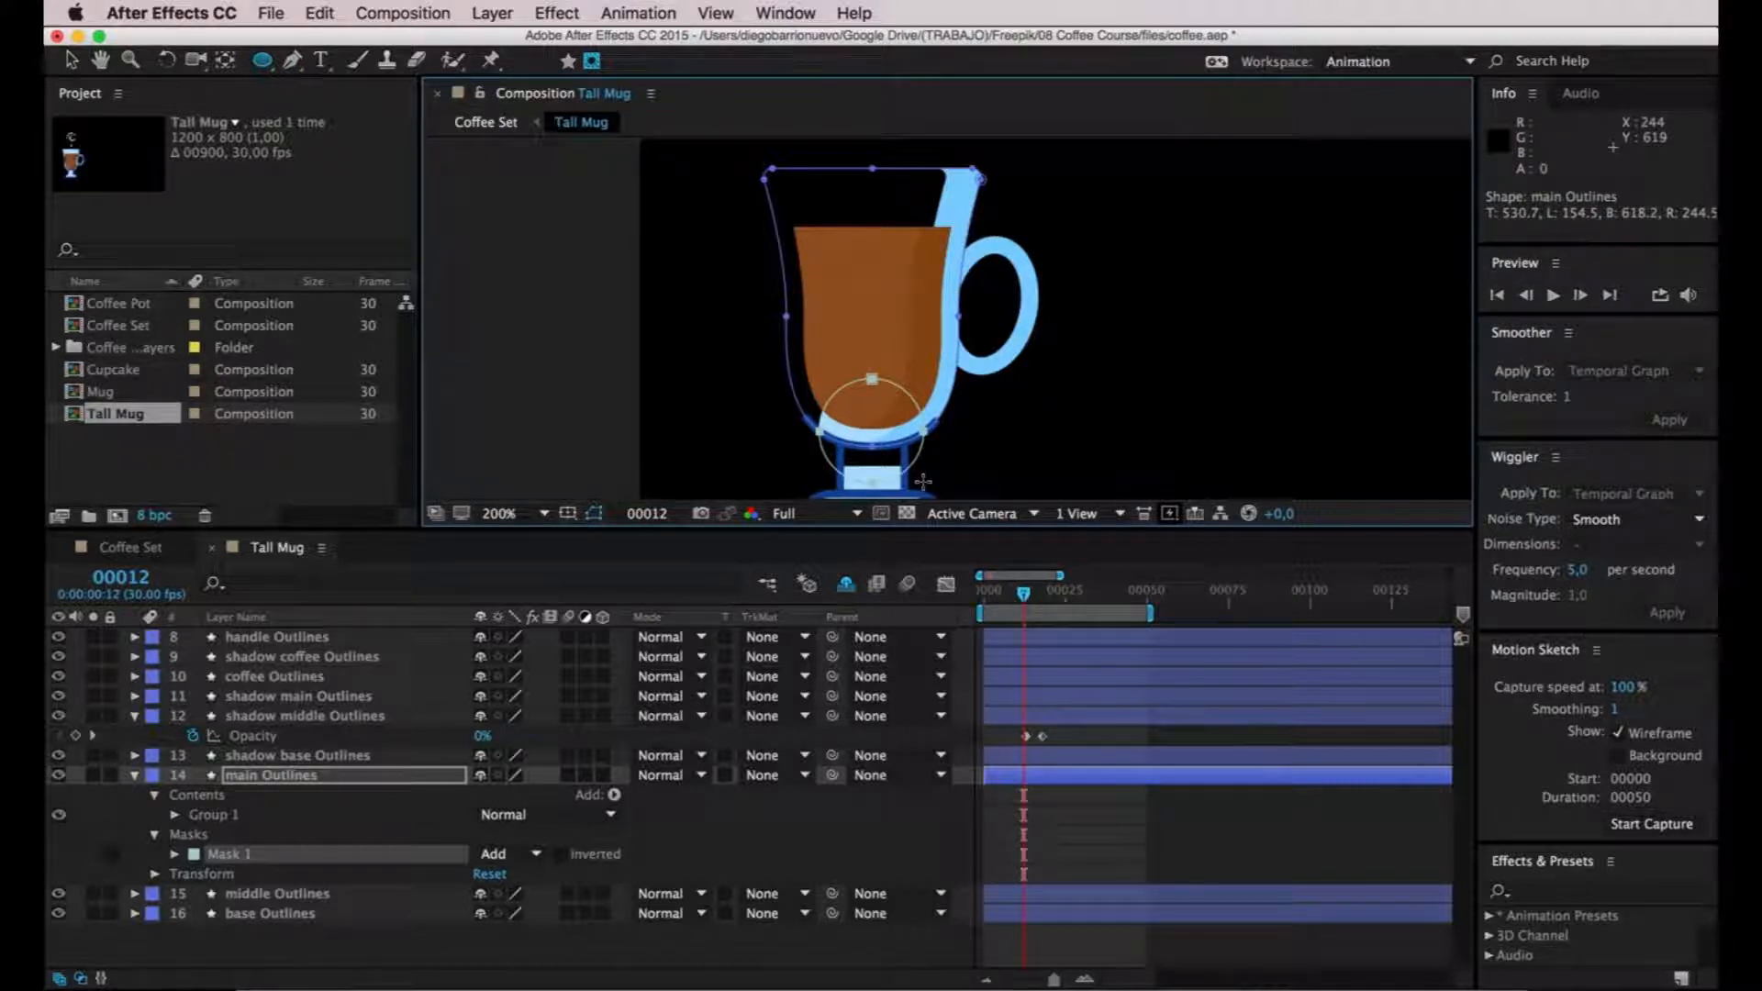
Expand Mask 1 of the main Outlines layer and add Mask Expansion keyframes at frames 15 and 25.
left_click(171, 857)
scroll(690, 842, "down", 1)
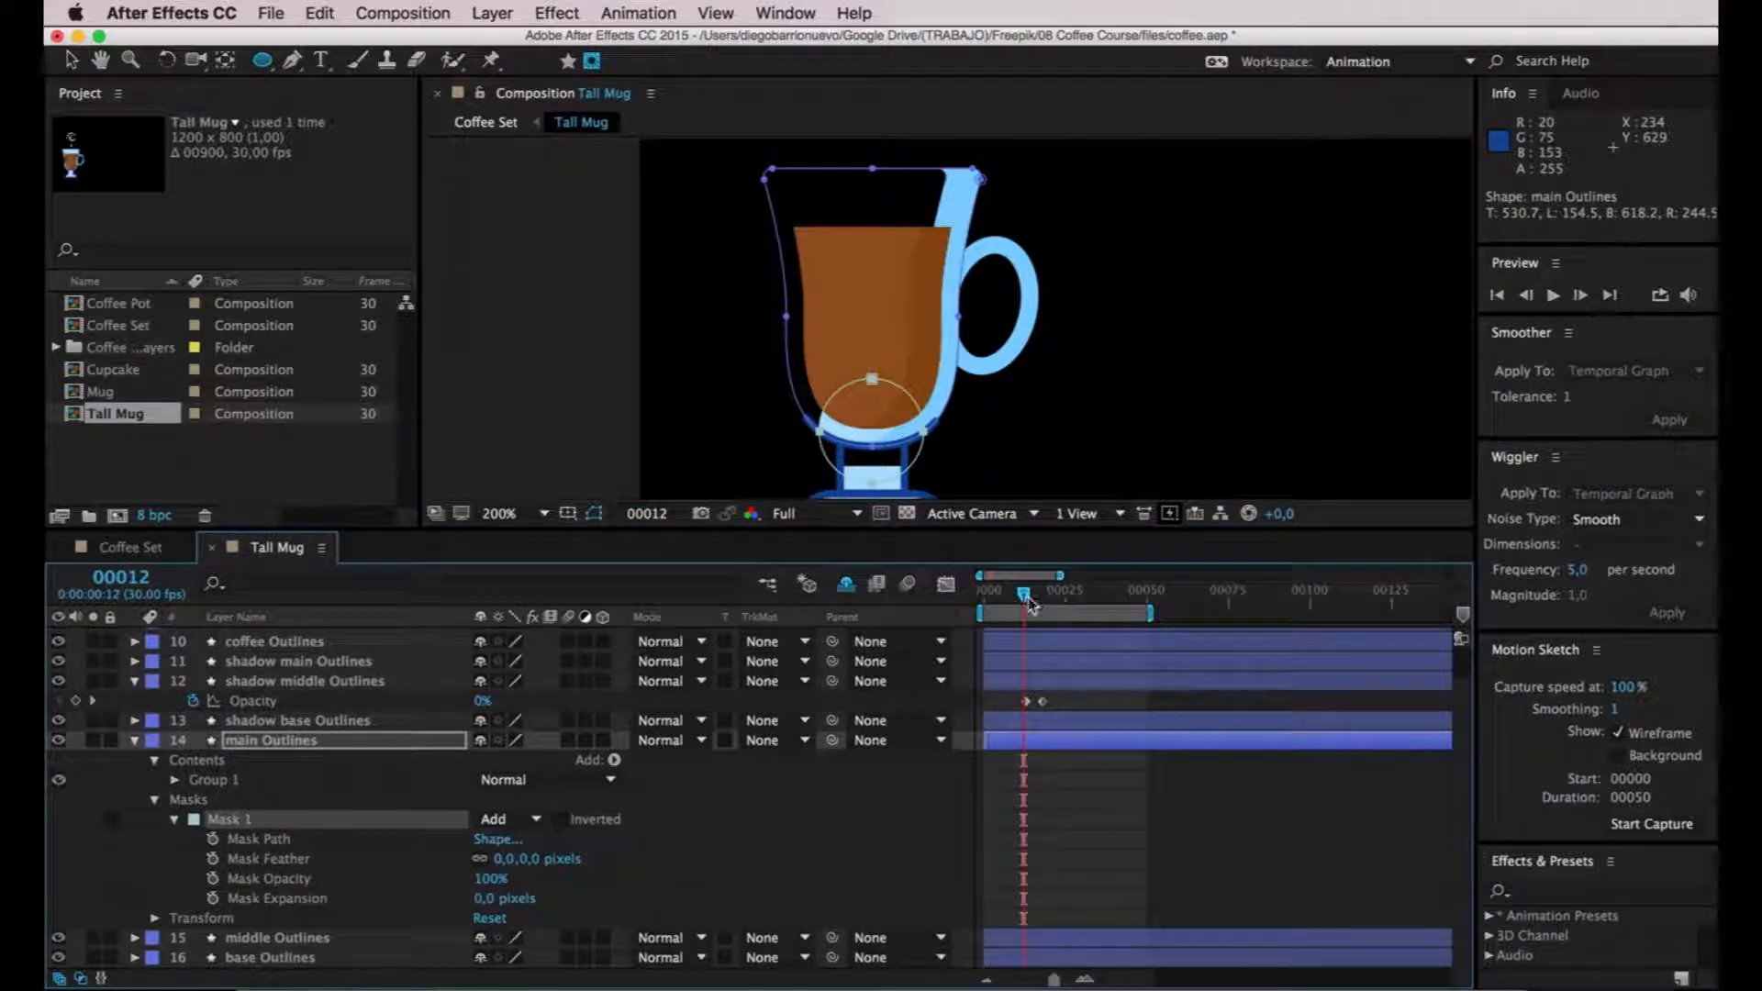
left_click_drag(1025, 598, 1035, 596)
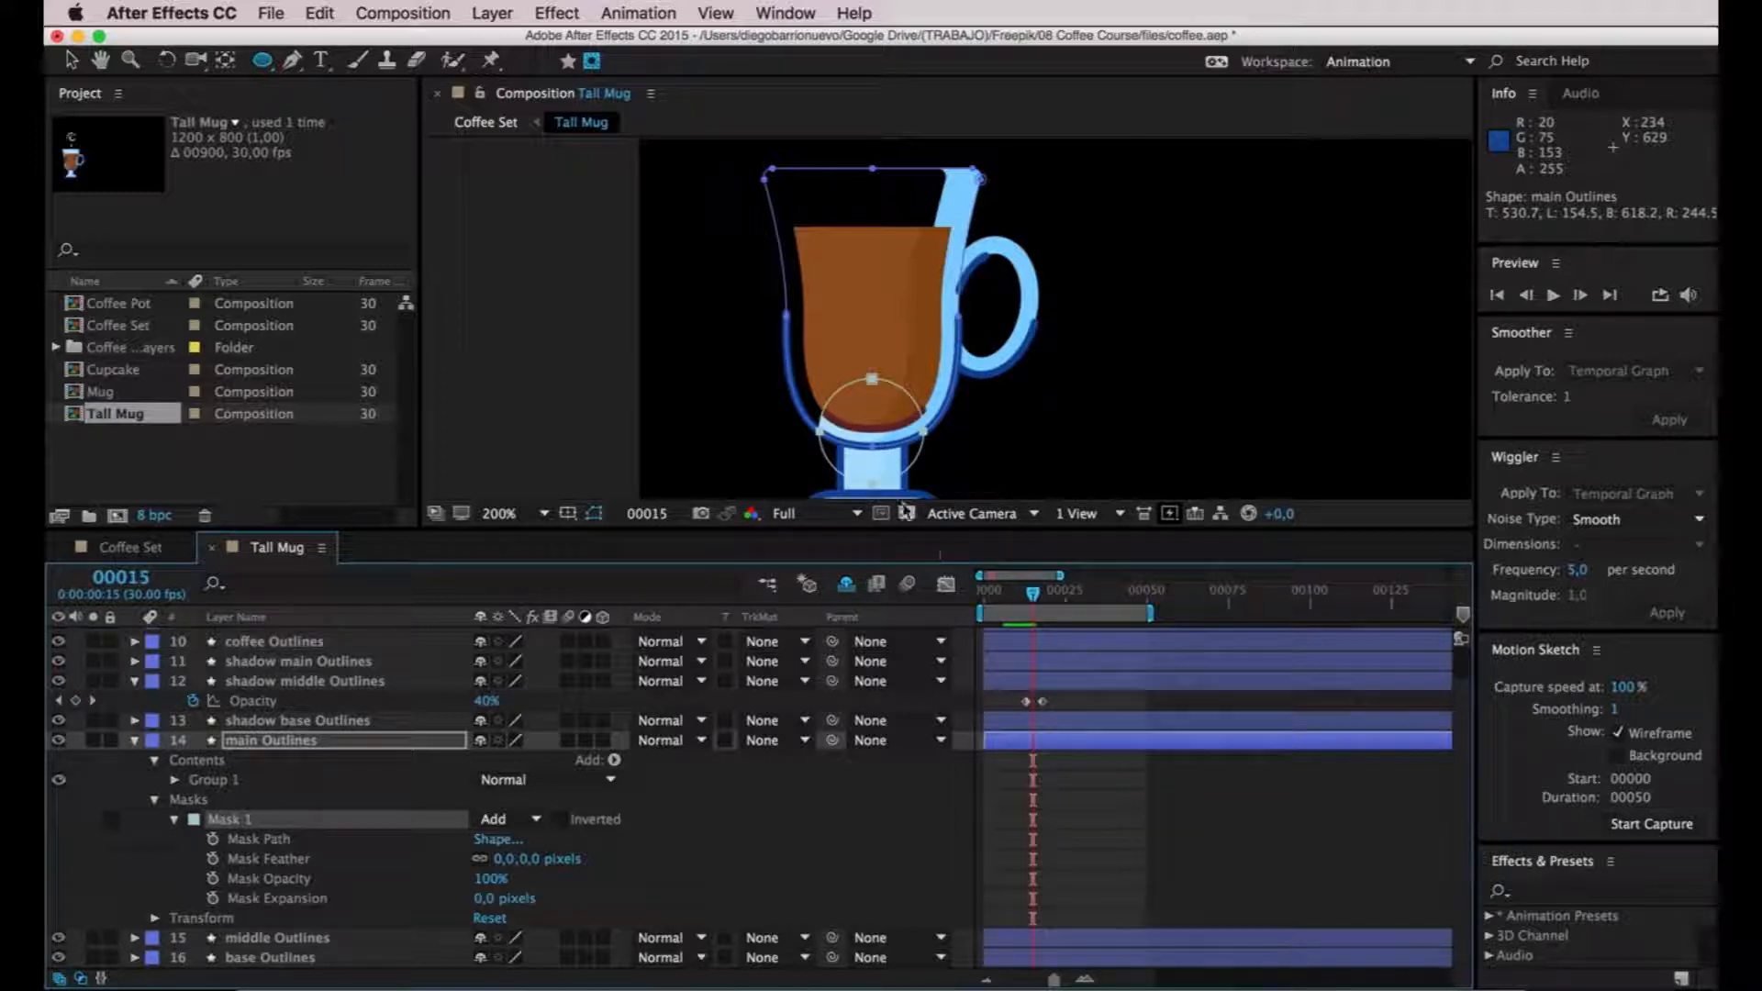
left_click(212, 899)
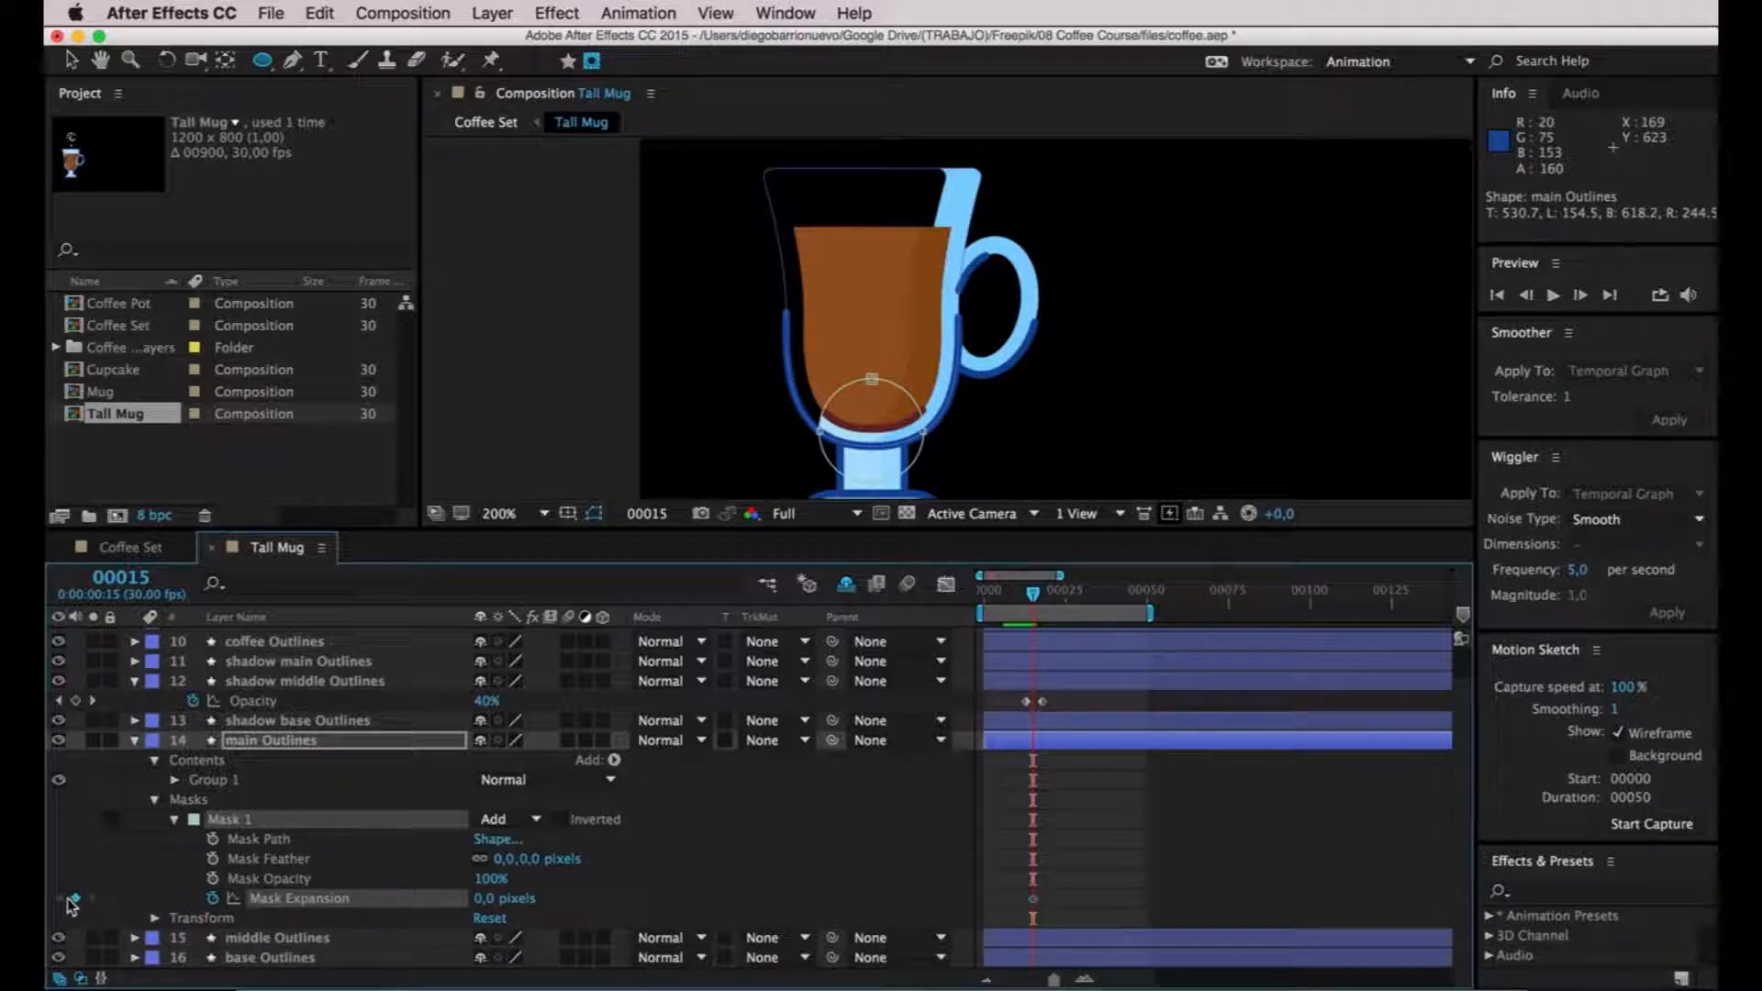
left_click_drag(1035, 599, 1069, 615)
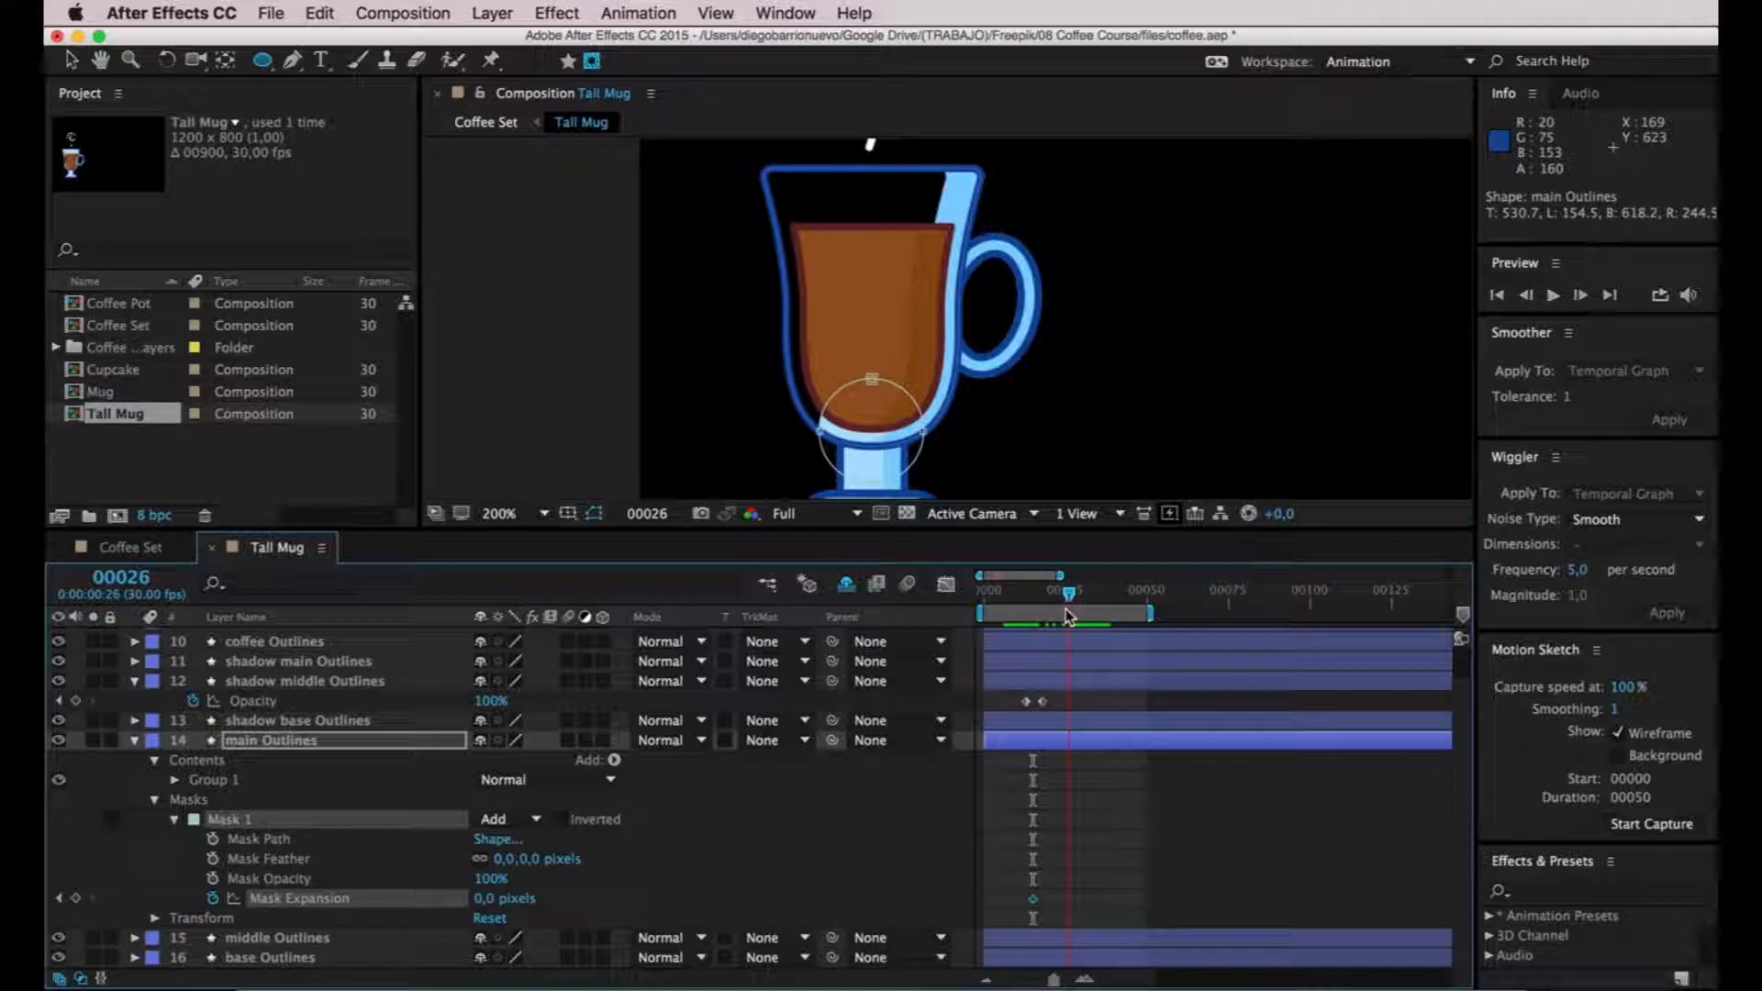
left_click(75, 897)
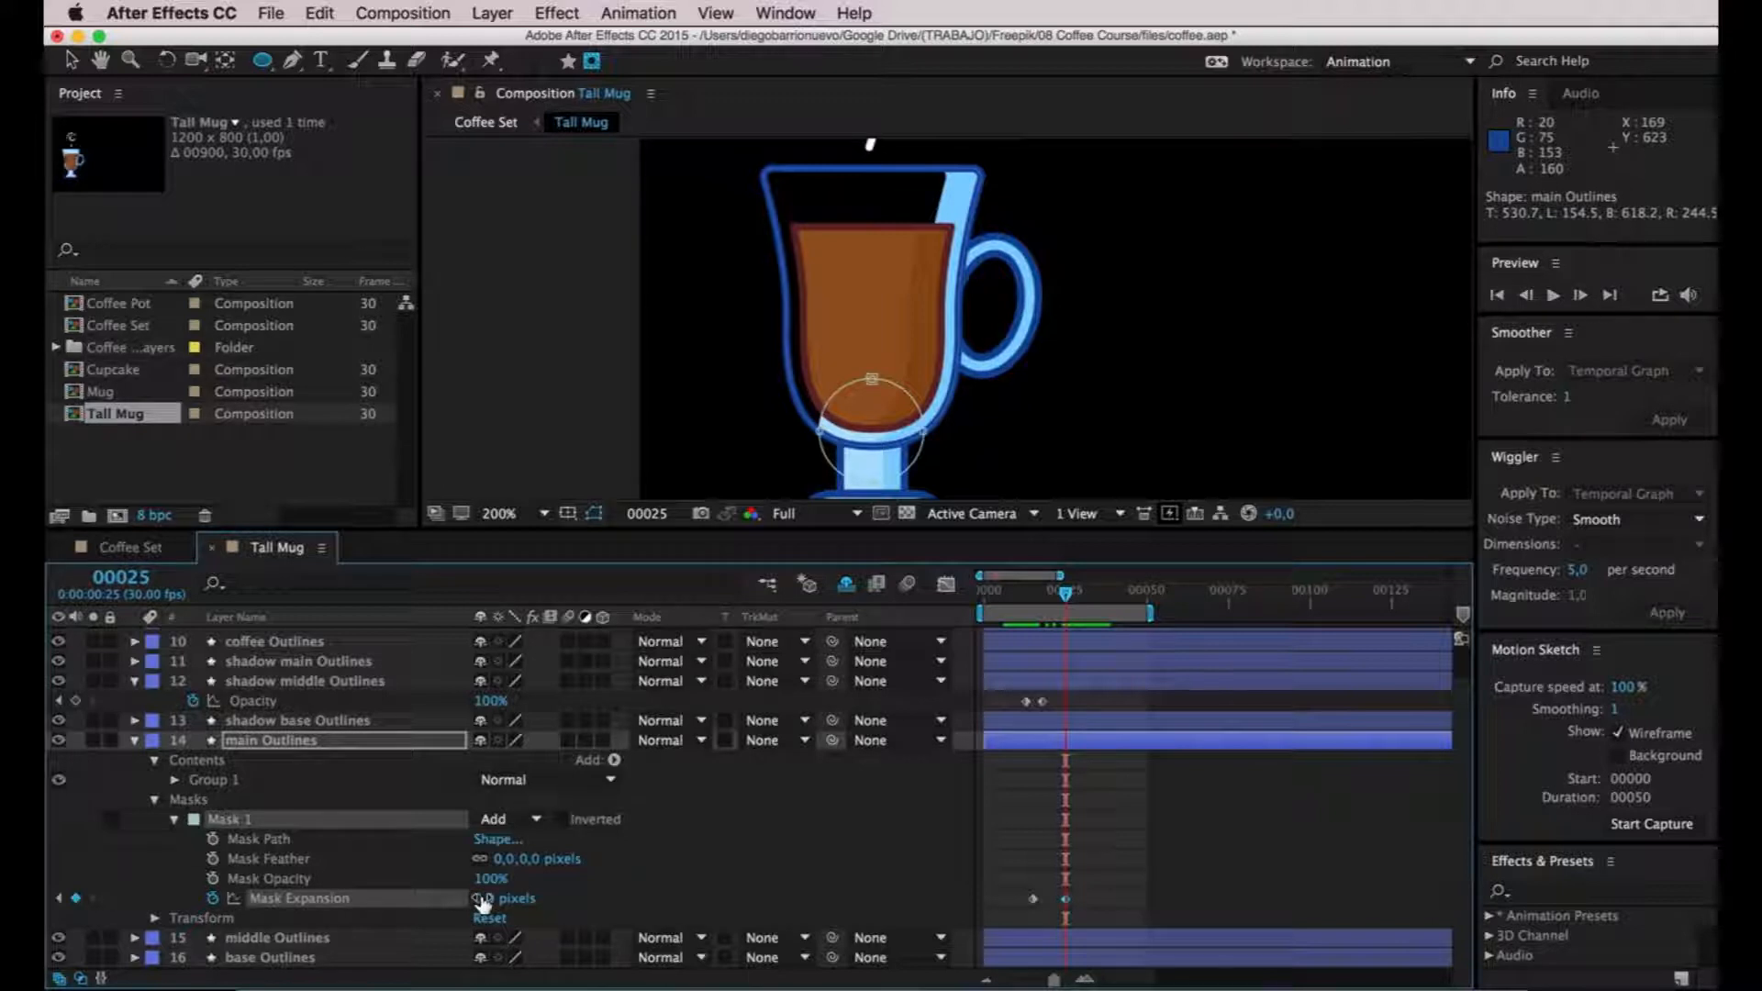
Set the bowl mask's Mask Expansion to 205 pixels at frame 25 and to -57 pixels at frame 15.
left_click_drag(484, 898, 724, 900)
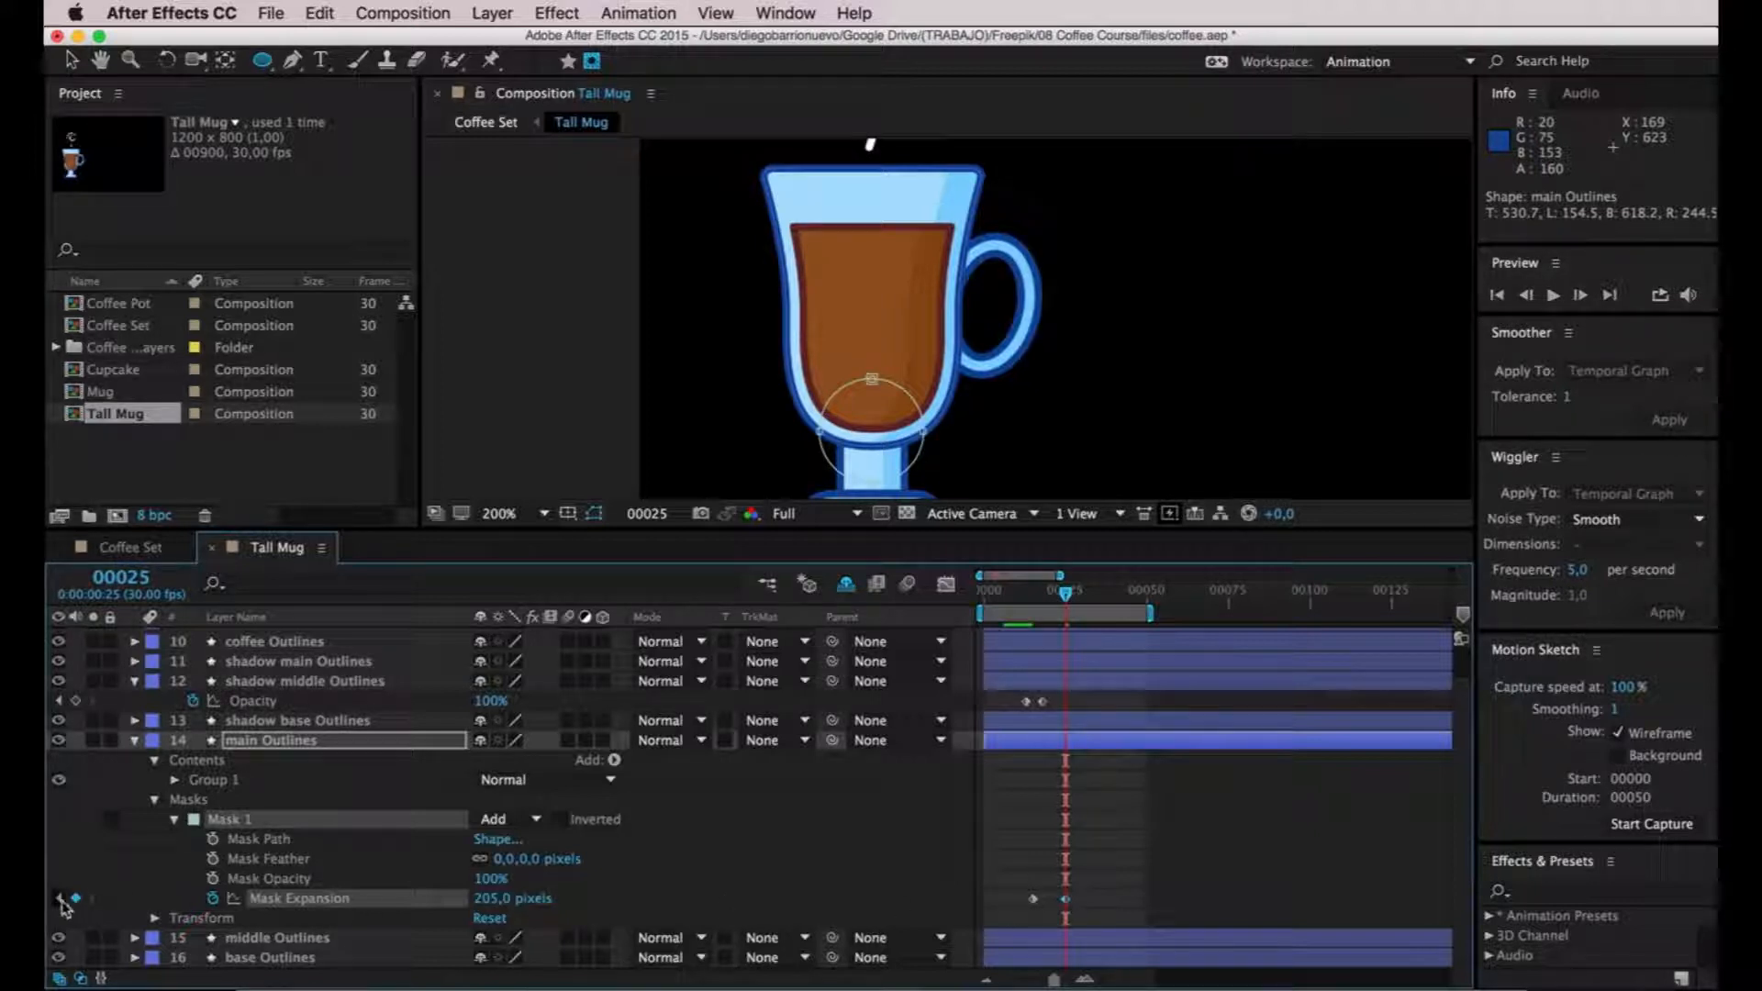
left_click(59, 898)
left_click(1033, 899)
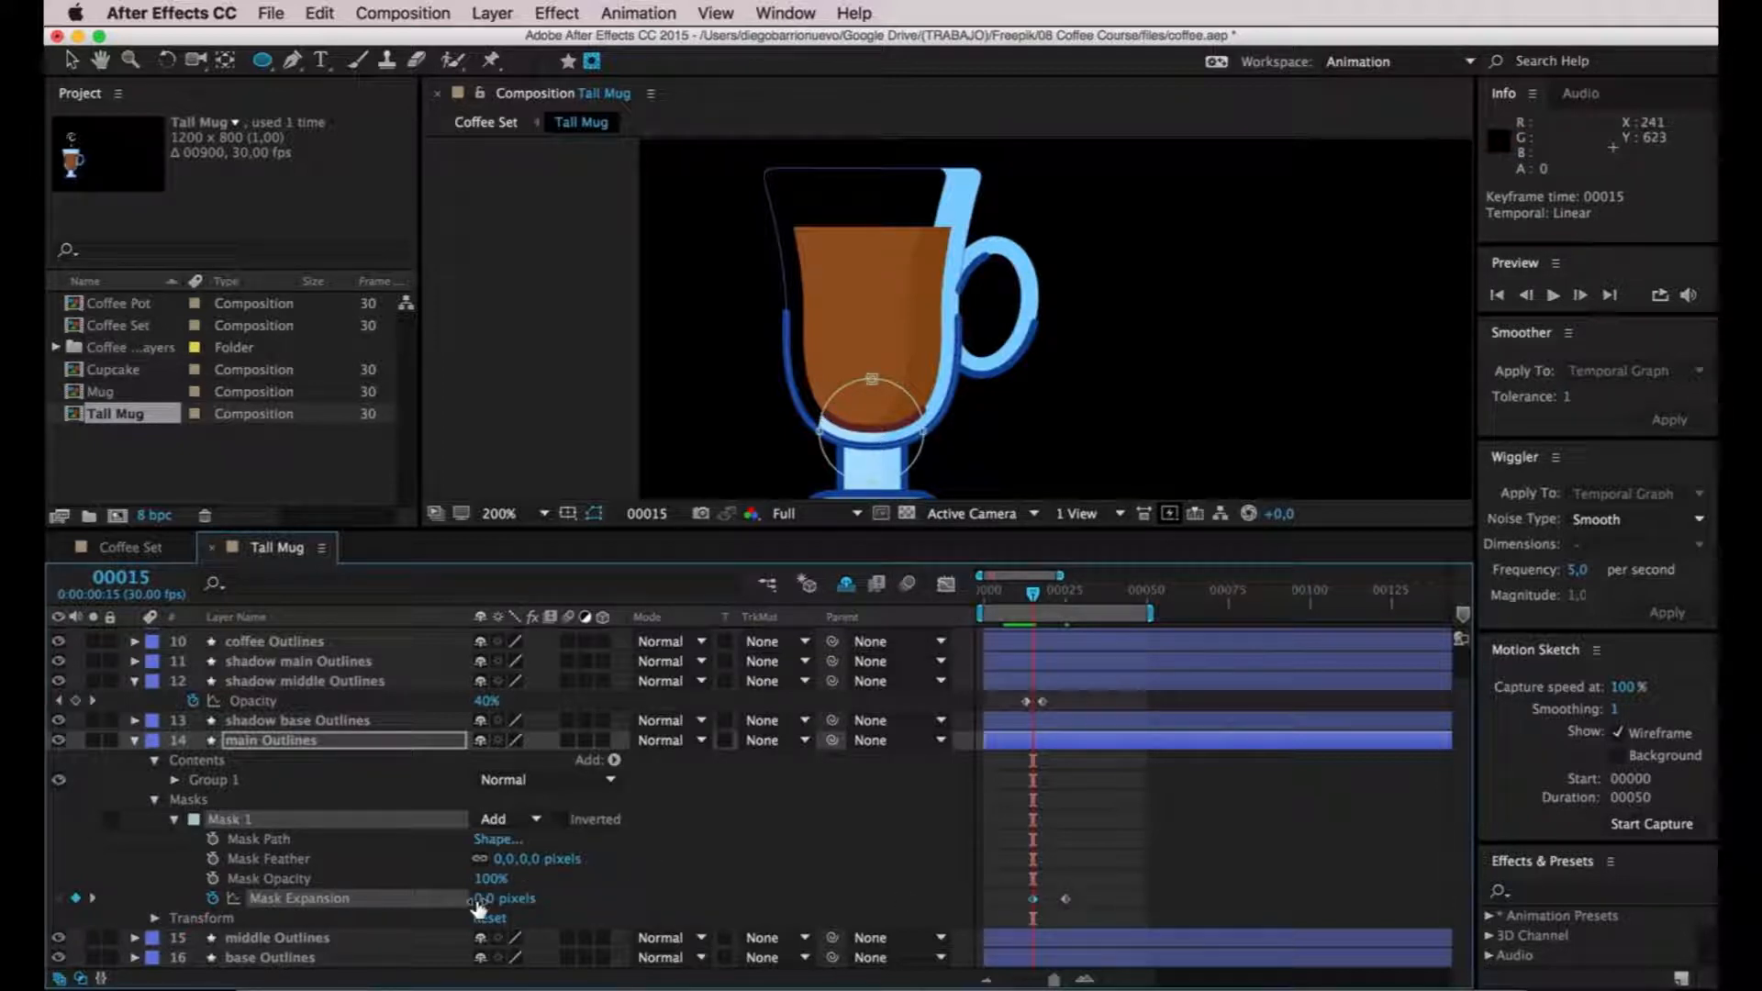
left_click_drag(484, 908, 439, 904)
Hide the handle, coffee and shadow Outlines layers and play back the bowl fill's reveal on its own.
left_click(57, 722)
left_click_drag(57, 681, 57, 639)
scroll(74, 677, "up", 2)
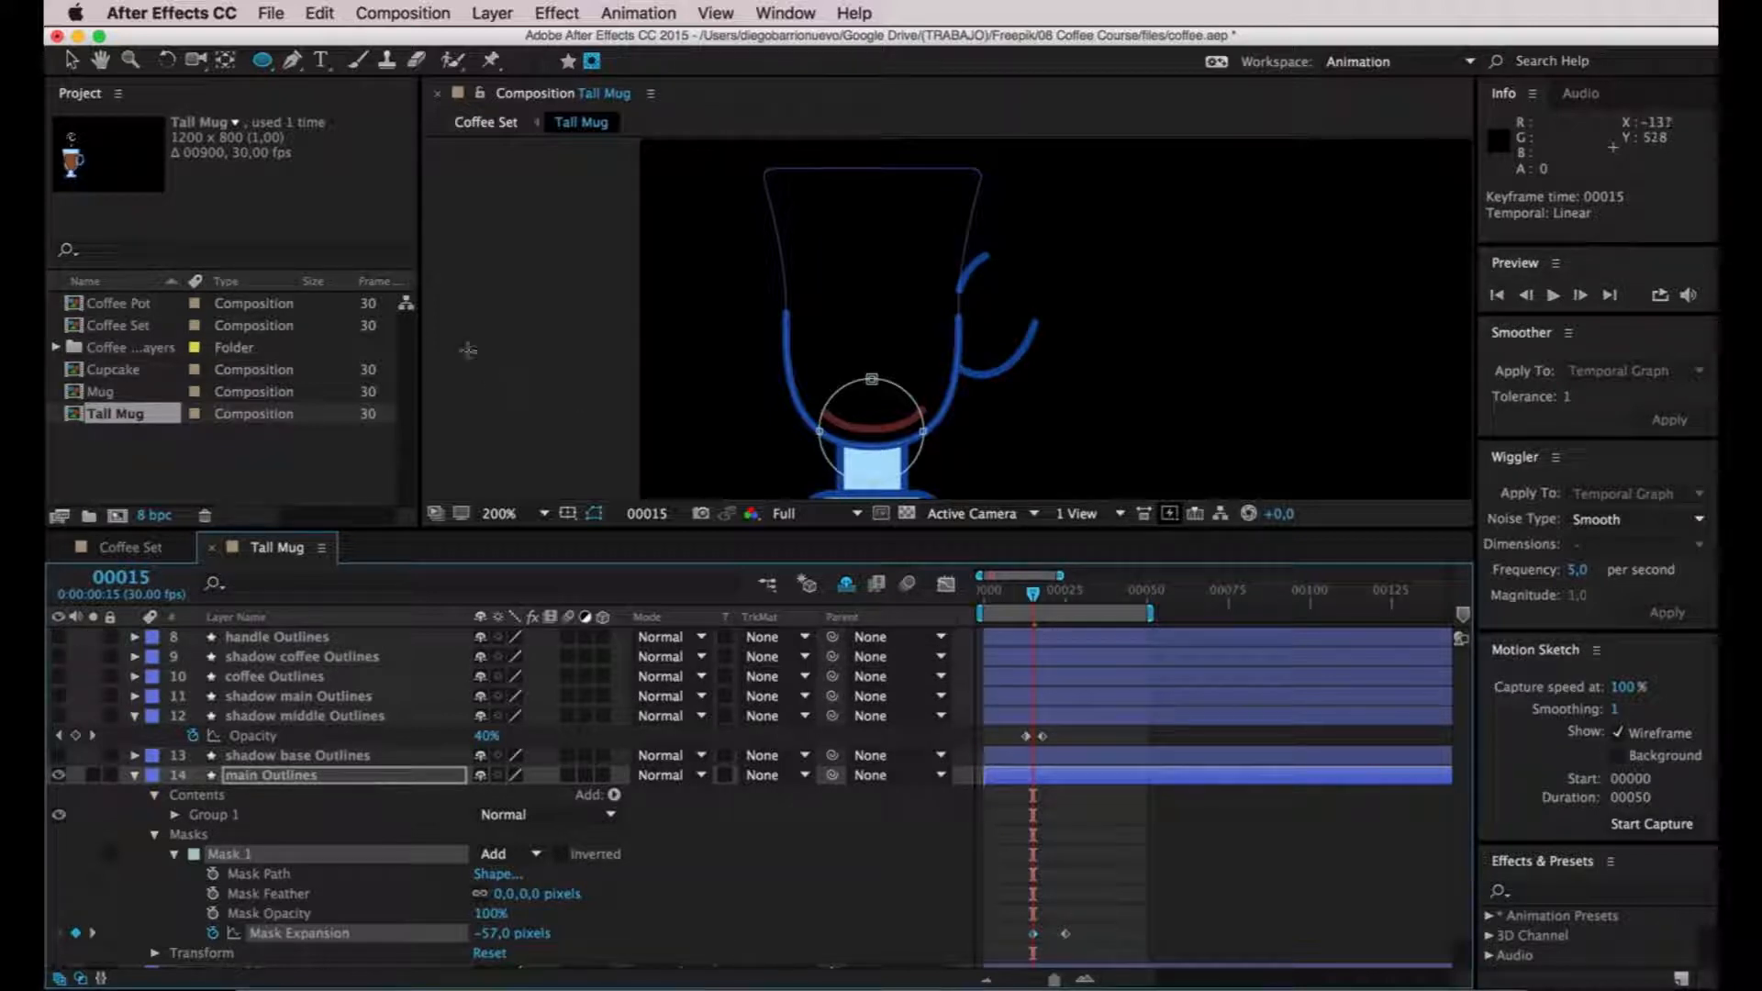
left_click(72, 59)
left_click(523, 385)
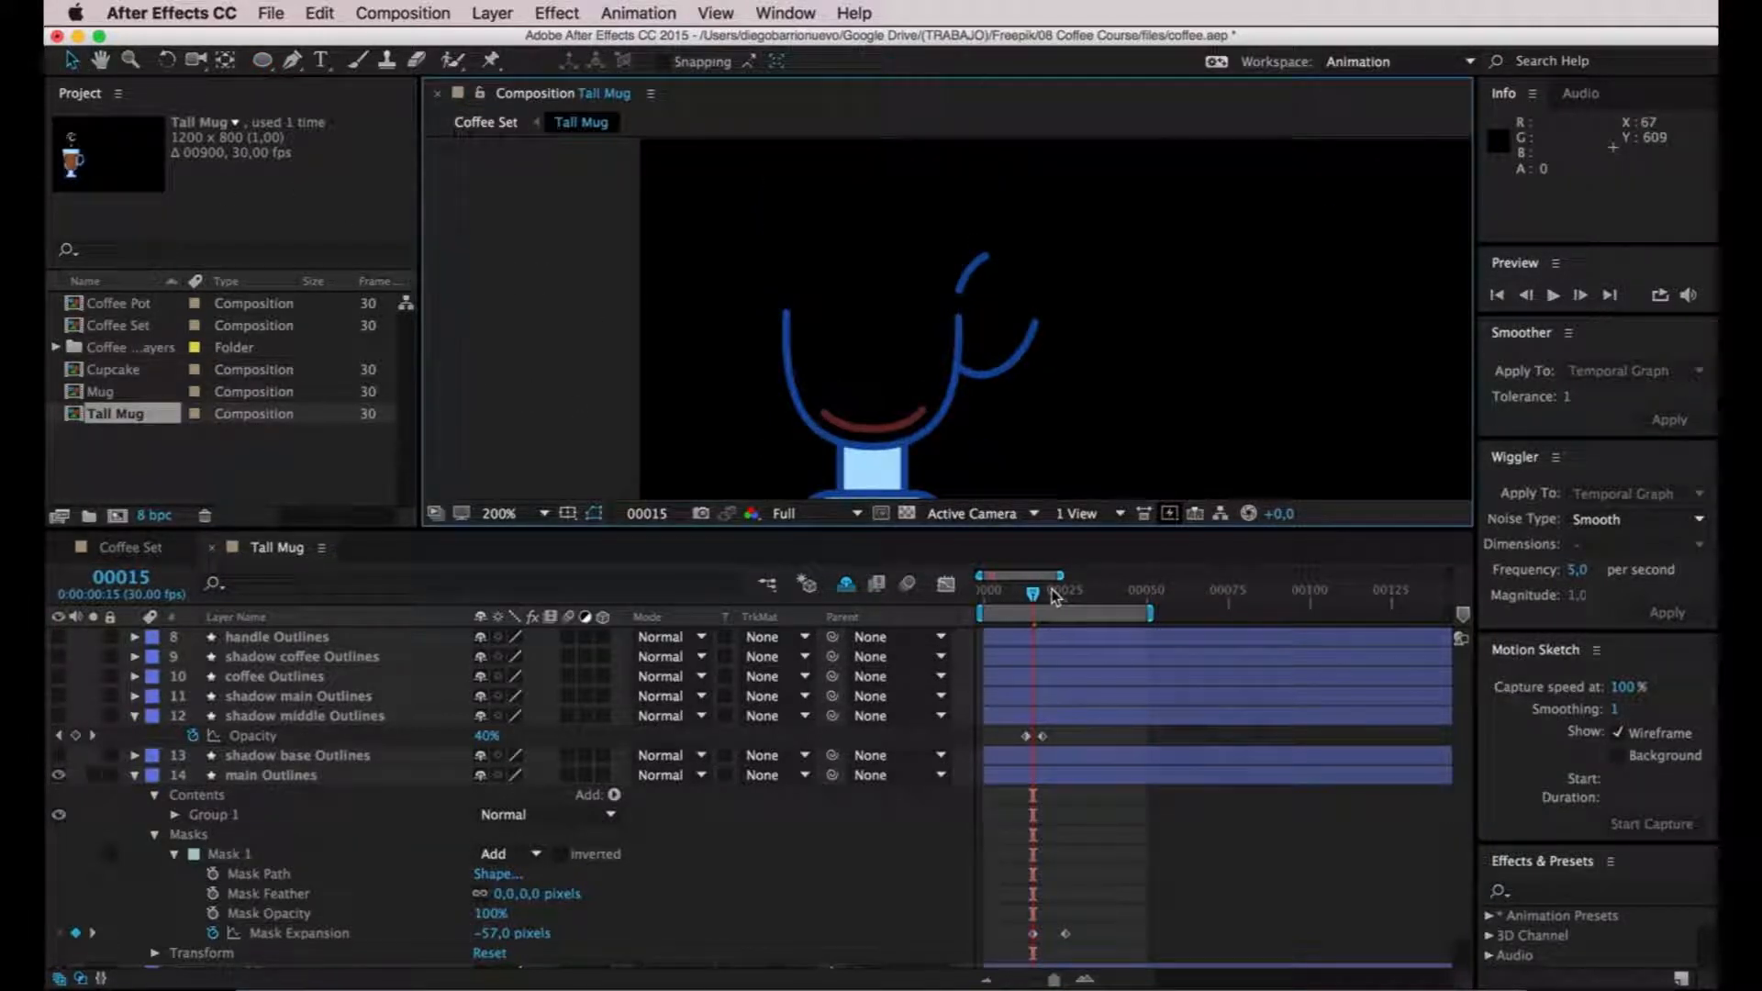
left_click_drag(1034, 593, 998, 608)
key("space")
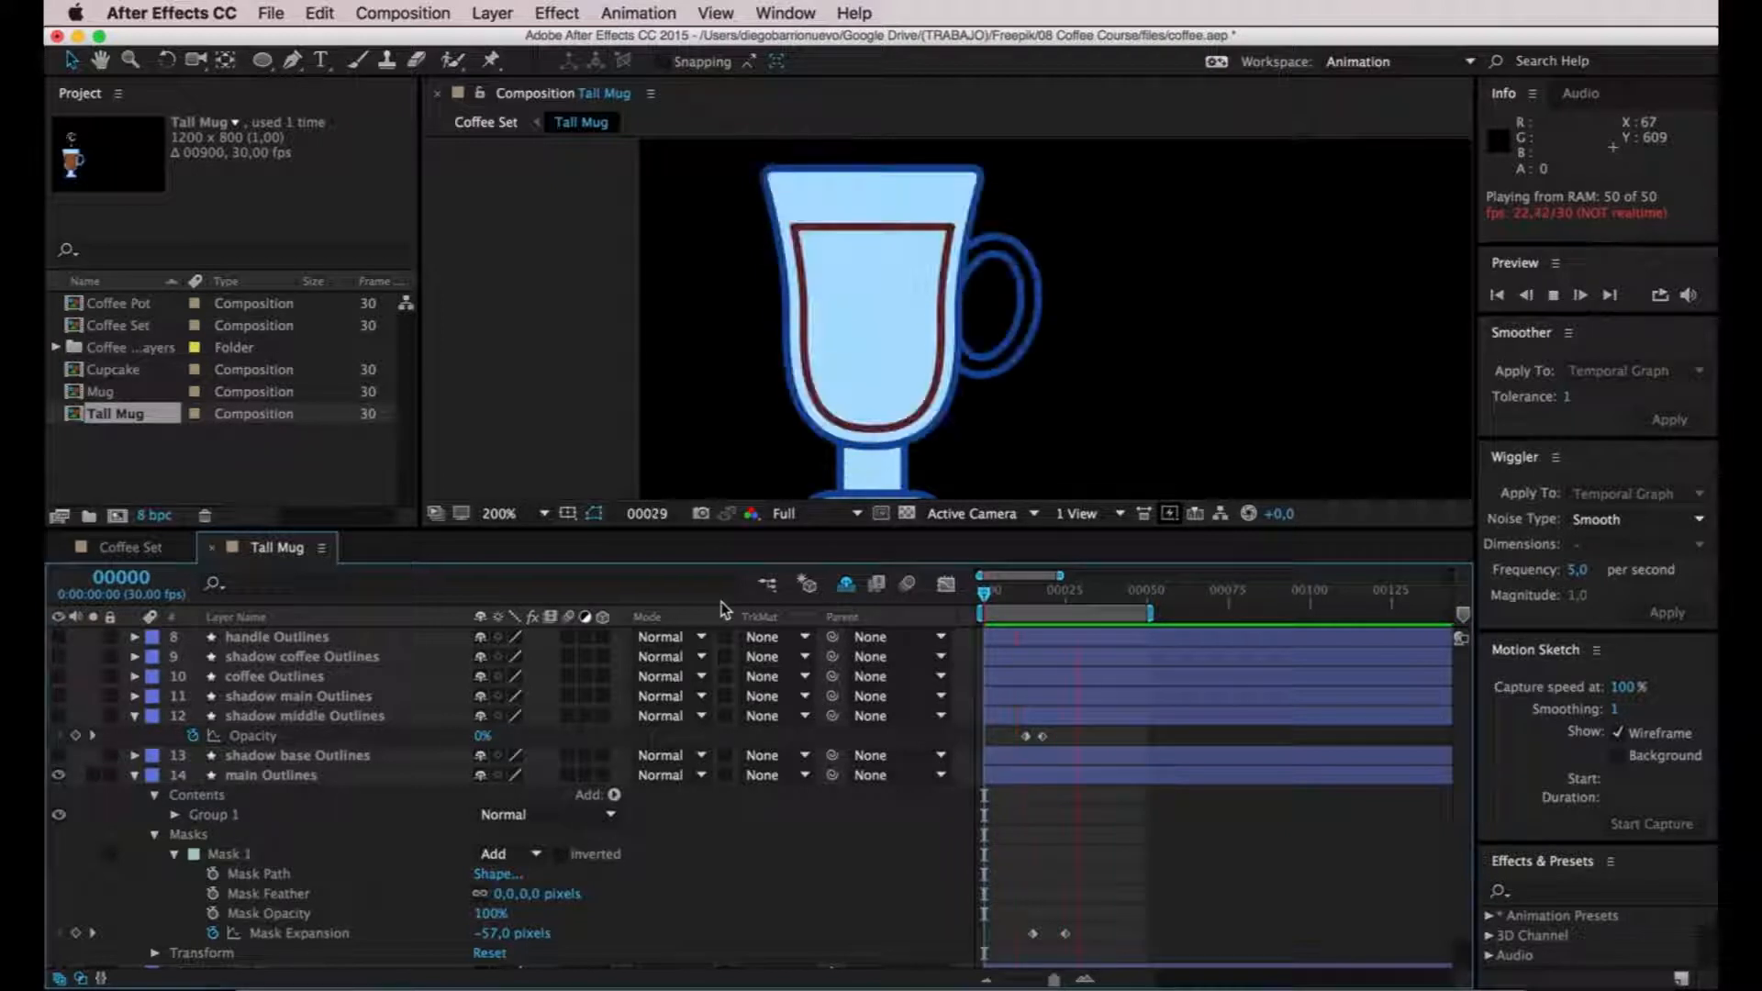
key("space")
mouse_move(1079, 602)
left_mouse_down()
mouse_move(1015, 607)
mouse_move(1080, 613)
left_mouse_up()
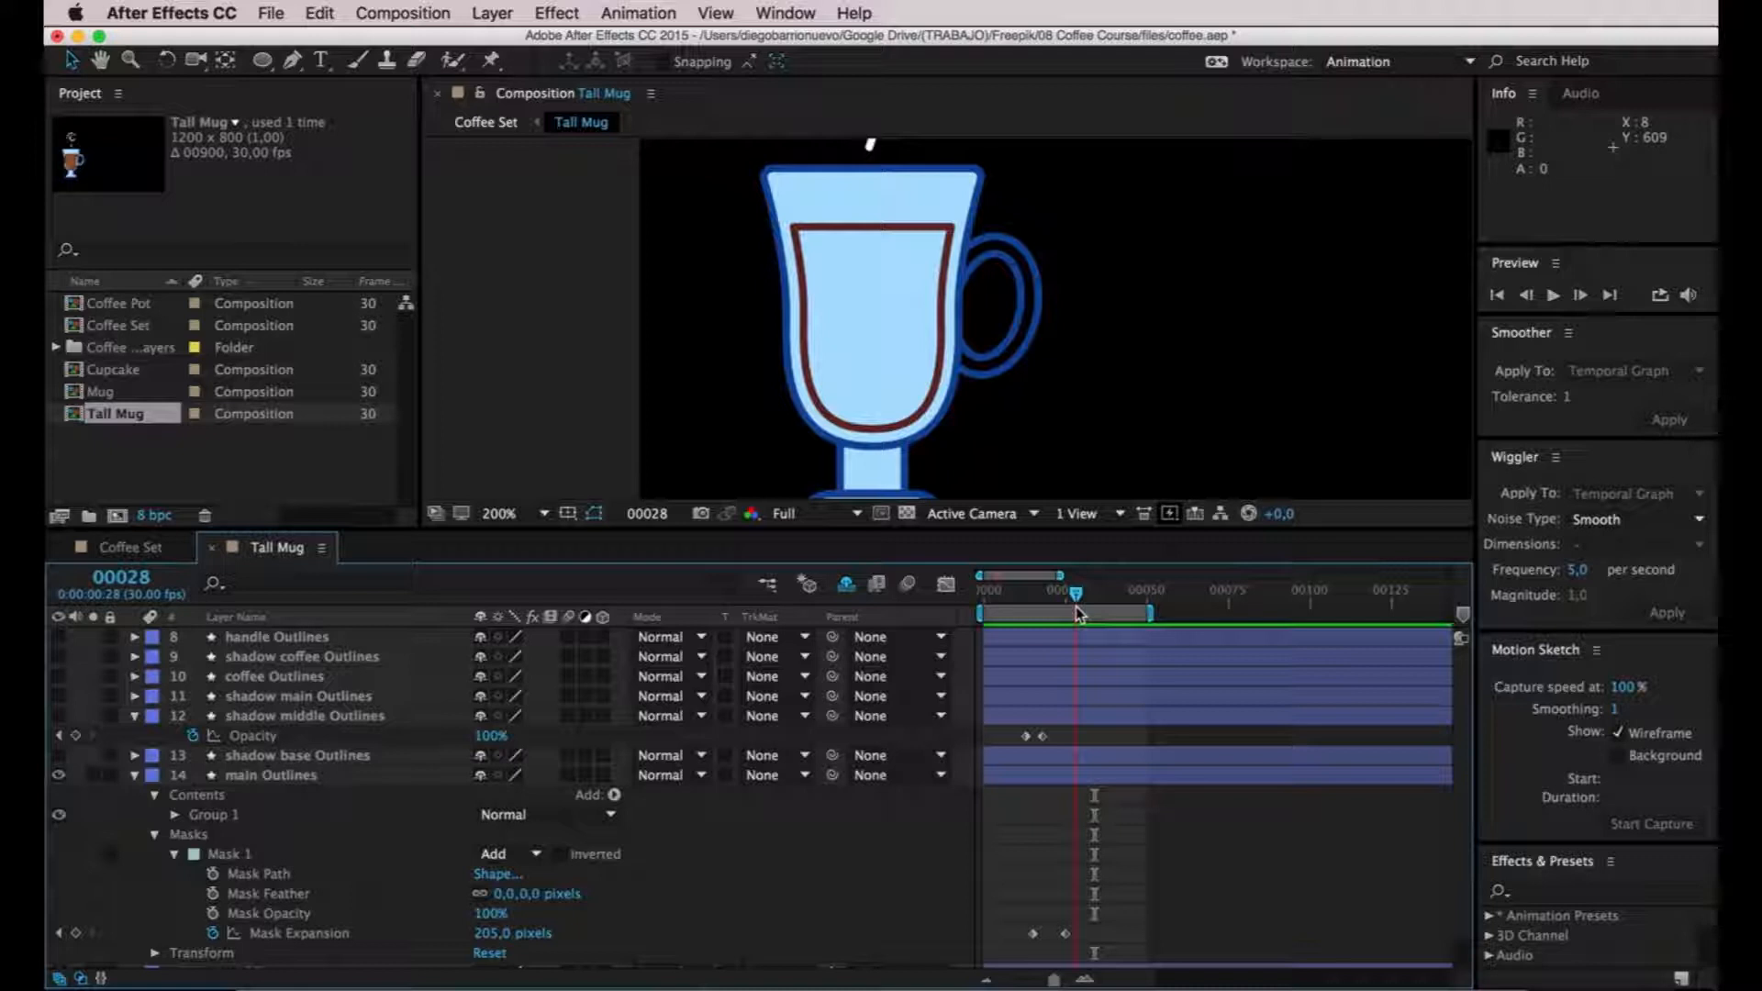
Show the handle, coffee and shadow Outlines layers again and collapse the main Outlines layer.
left_click_drag(58, 716, 58, 636)
left_click(58, 755)
scroll(158, 788, "down", 2)
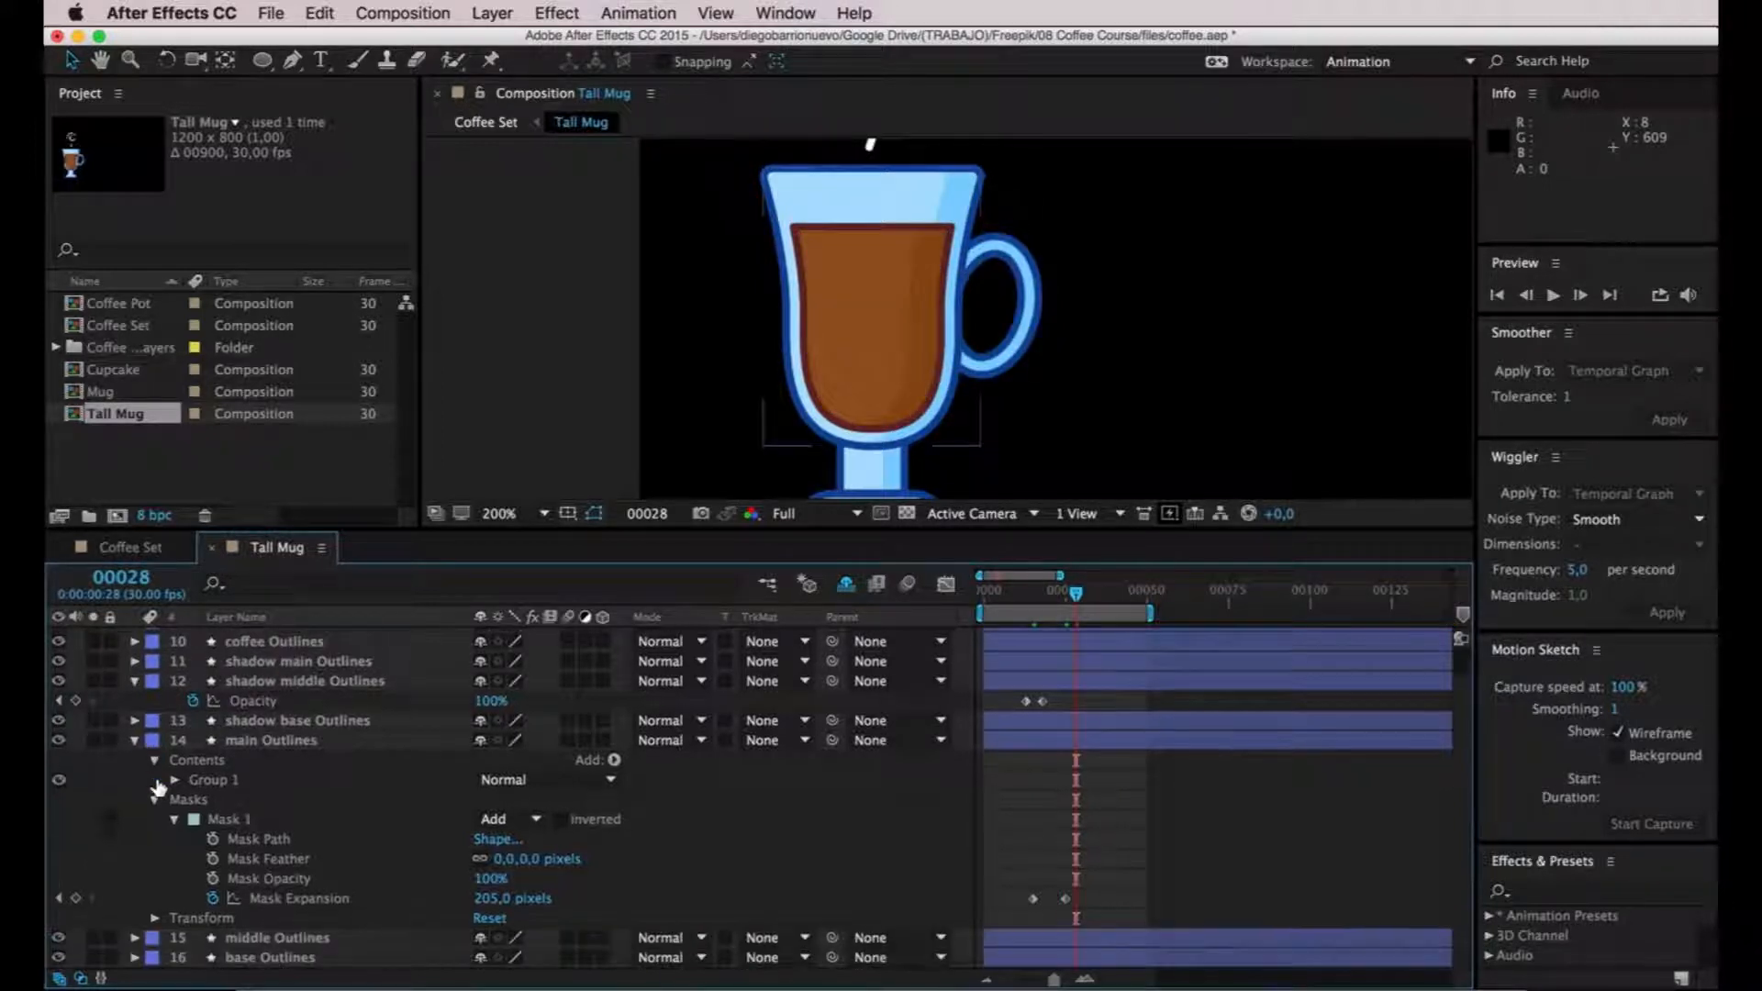
left_click(135, 741)
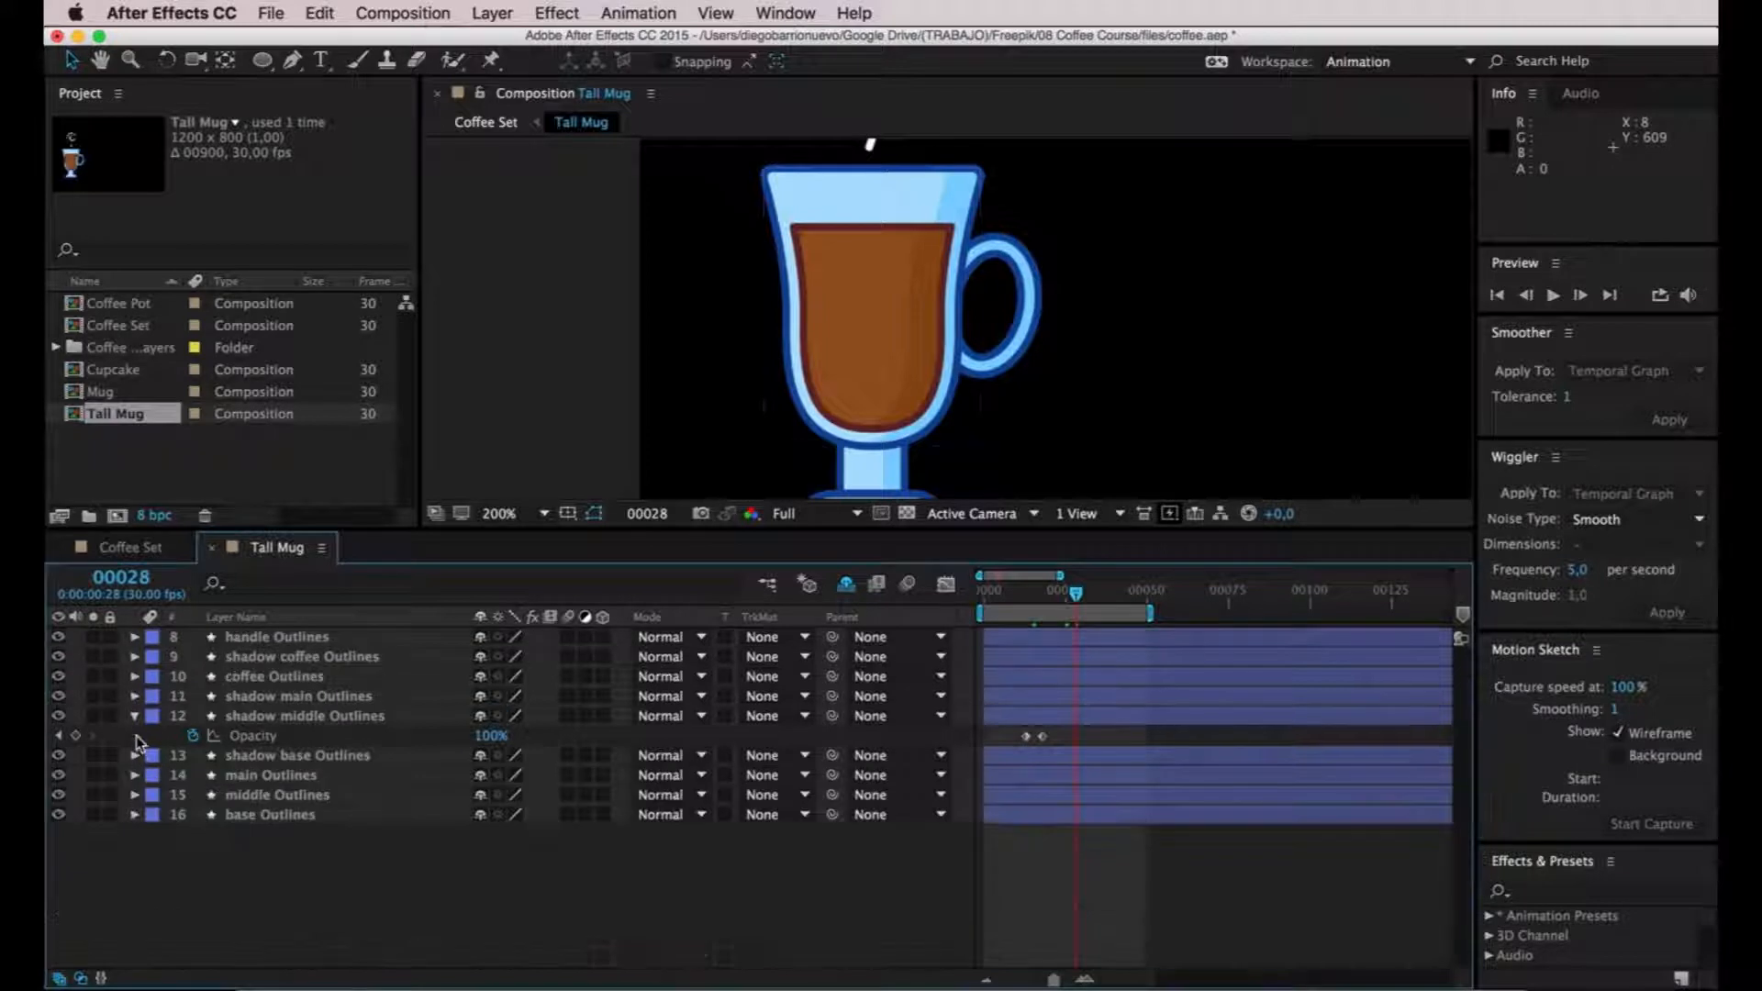
Collapse the shadow middle Outlines layer and add Opacity keyframes to the shadow main Outlines layer at frames 25 and 33.
left_click(216, 723)
left_click(135, 716)
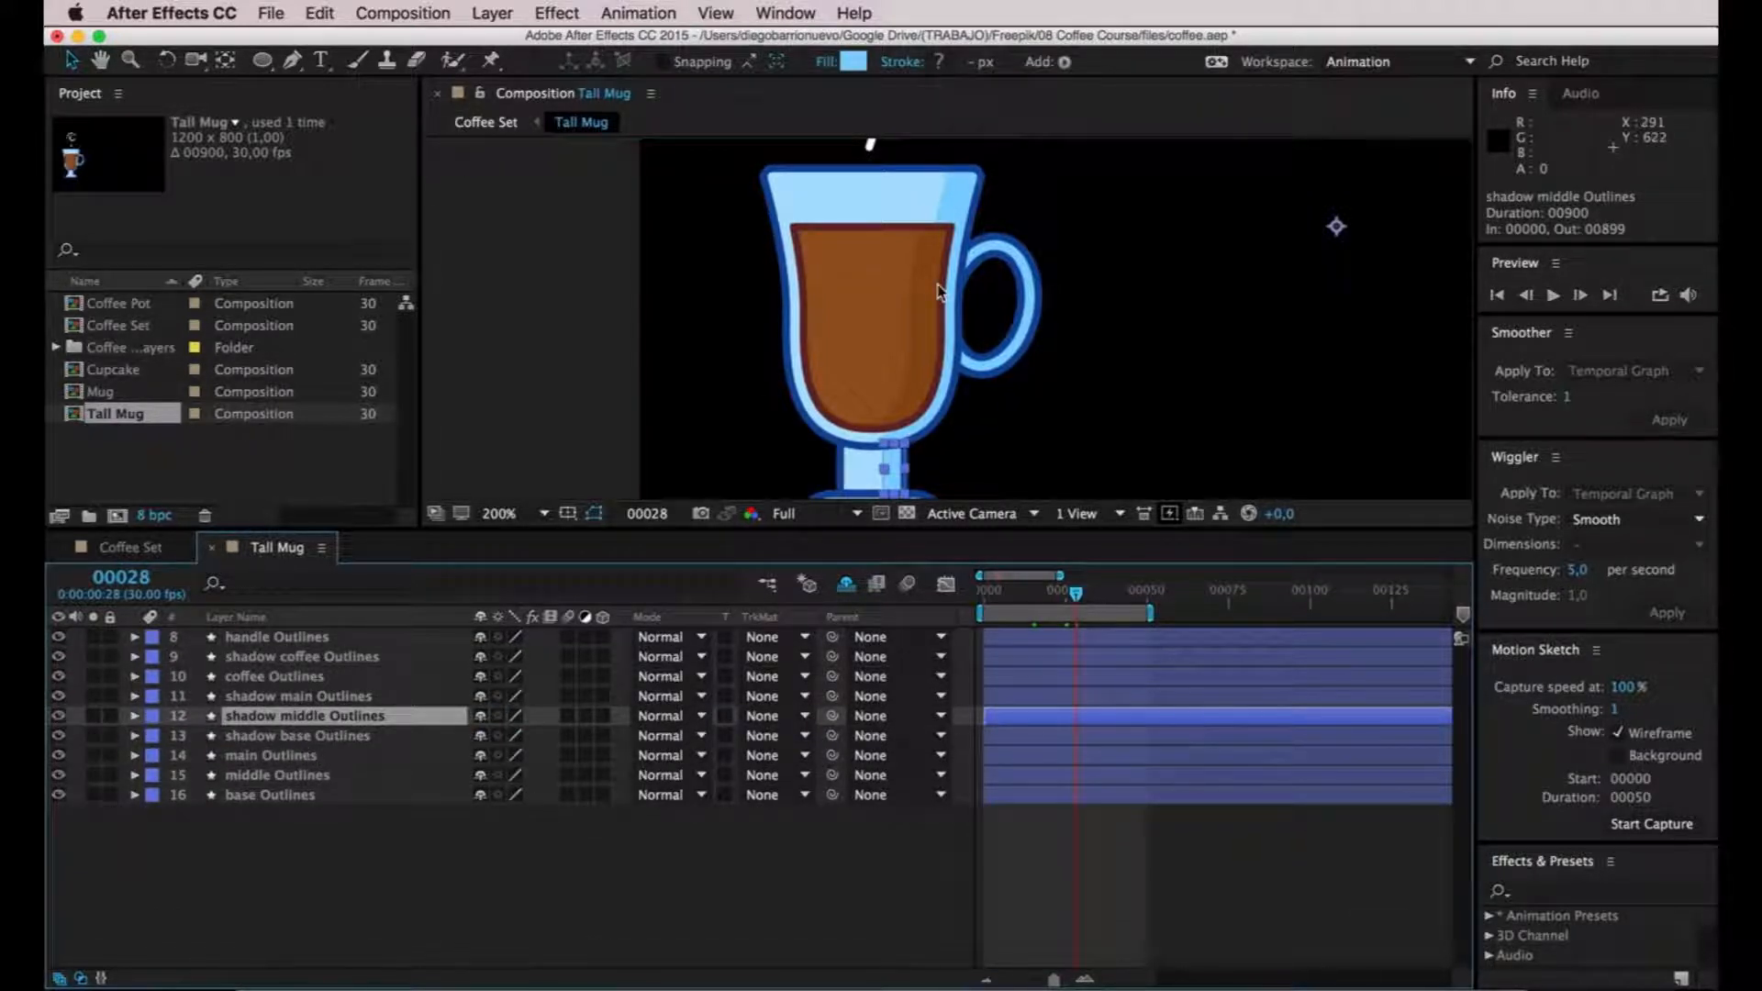
left_click(290, 657)
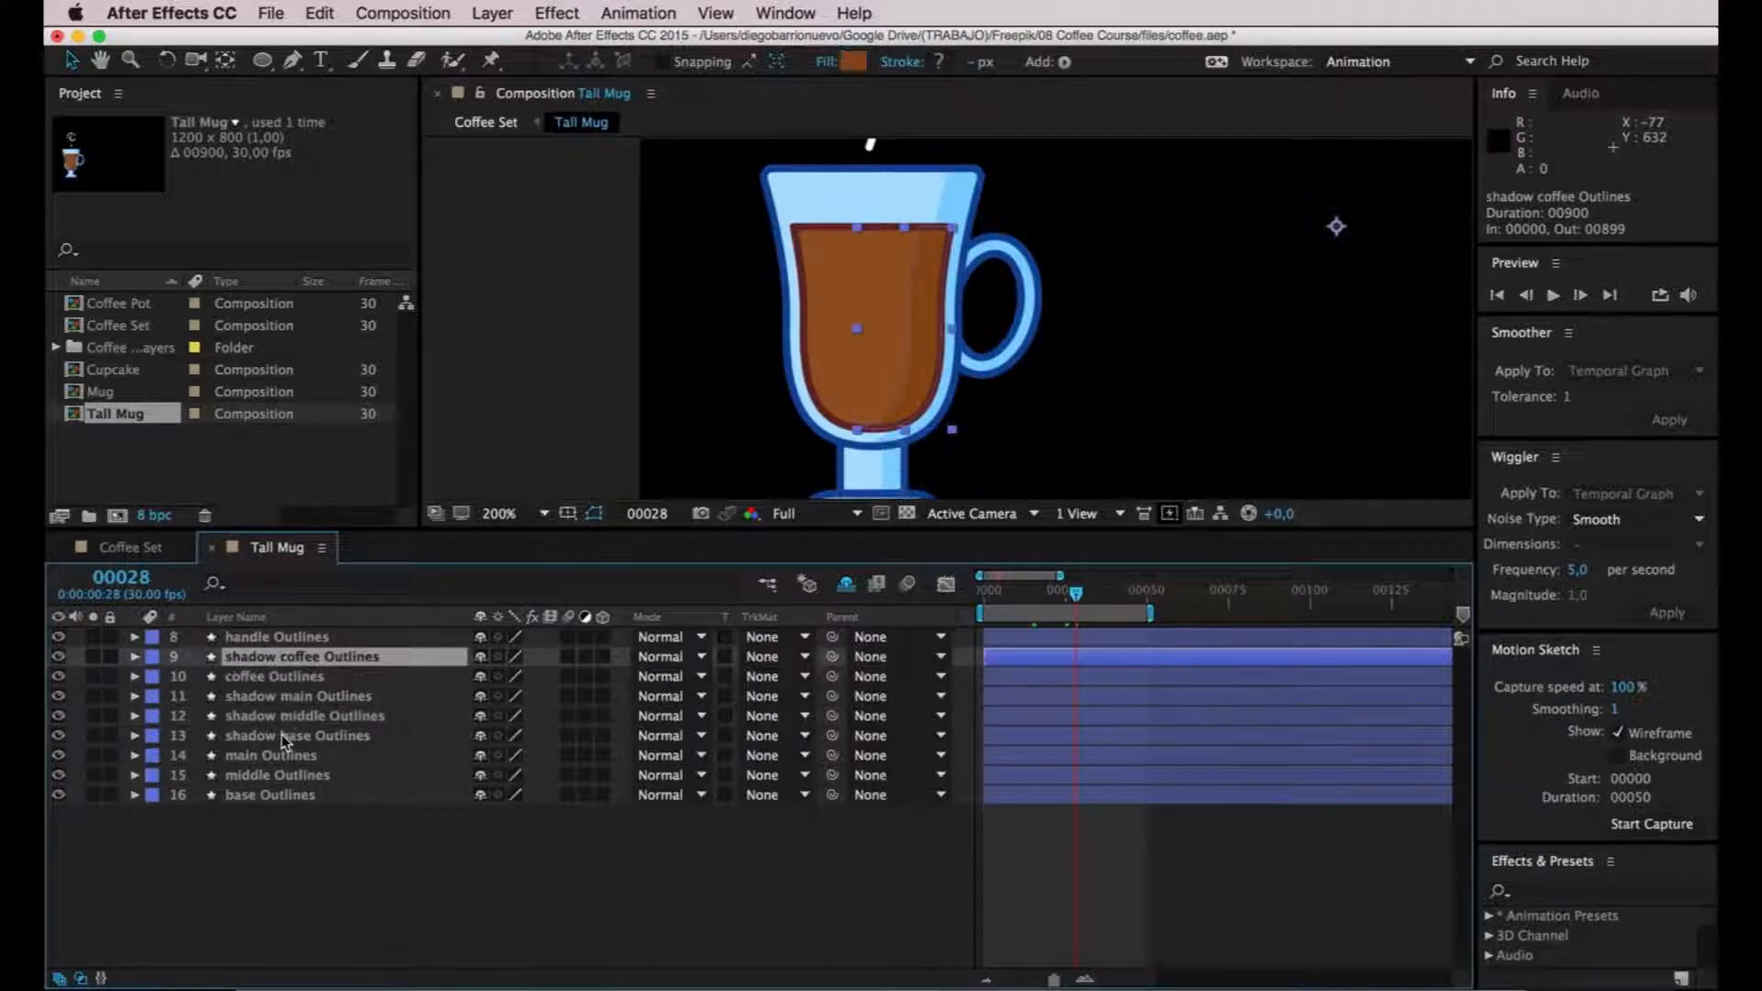
left_click(316, 699)
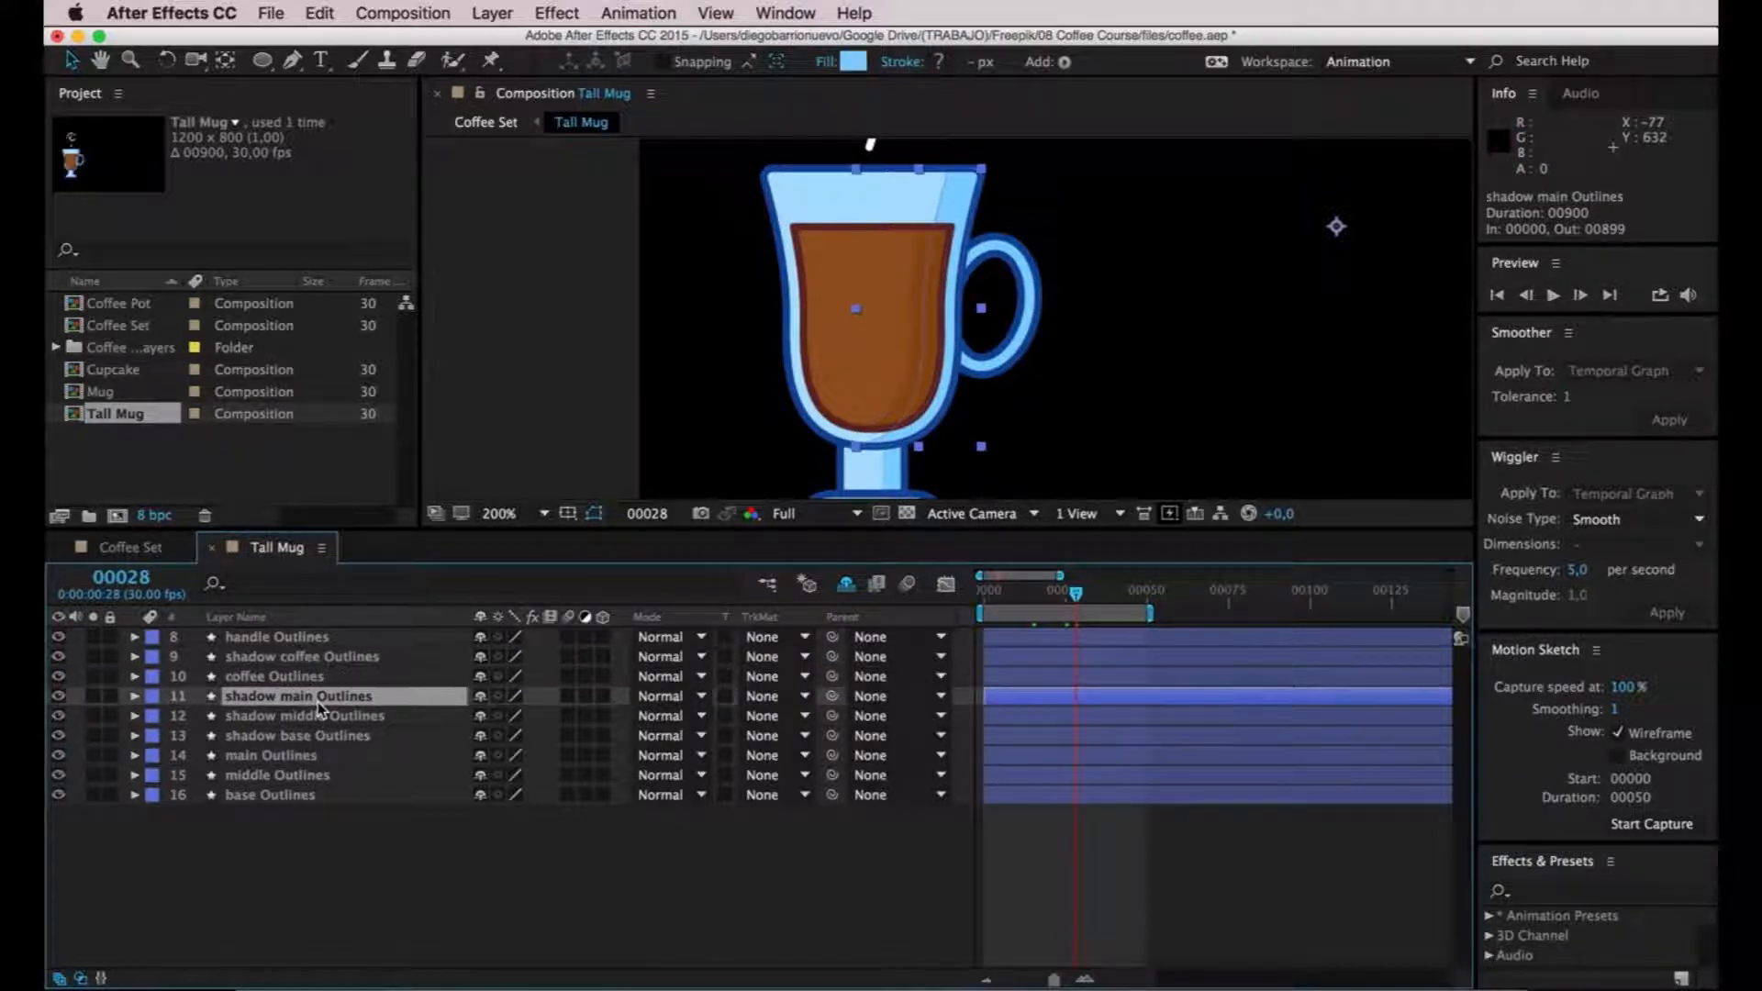
mouse_move(1076, 595)
left_mouse_down()
mouse_move(1055, 597)
mouse_move(1070, 599)
left_mouse_up()
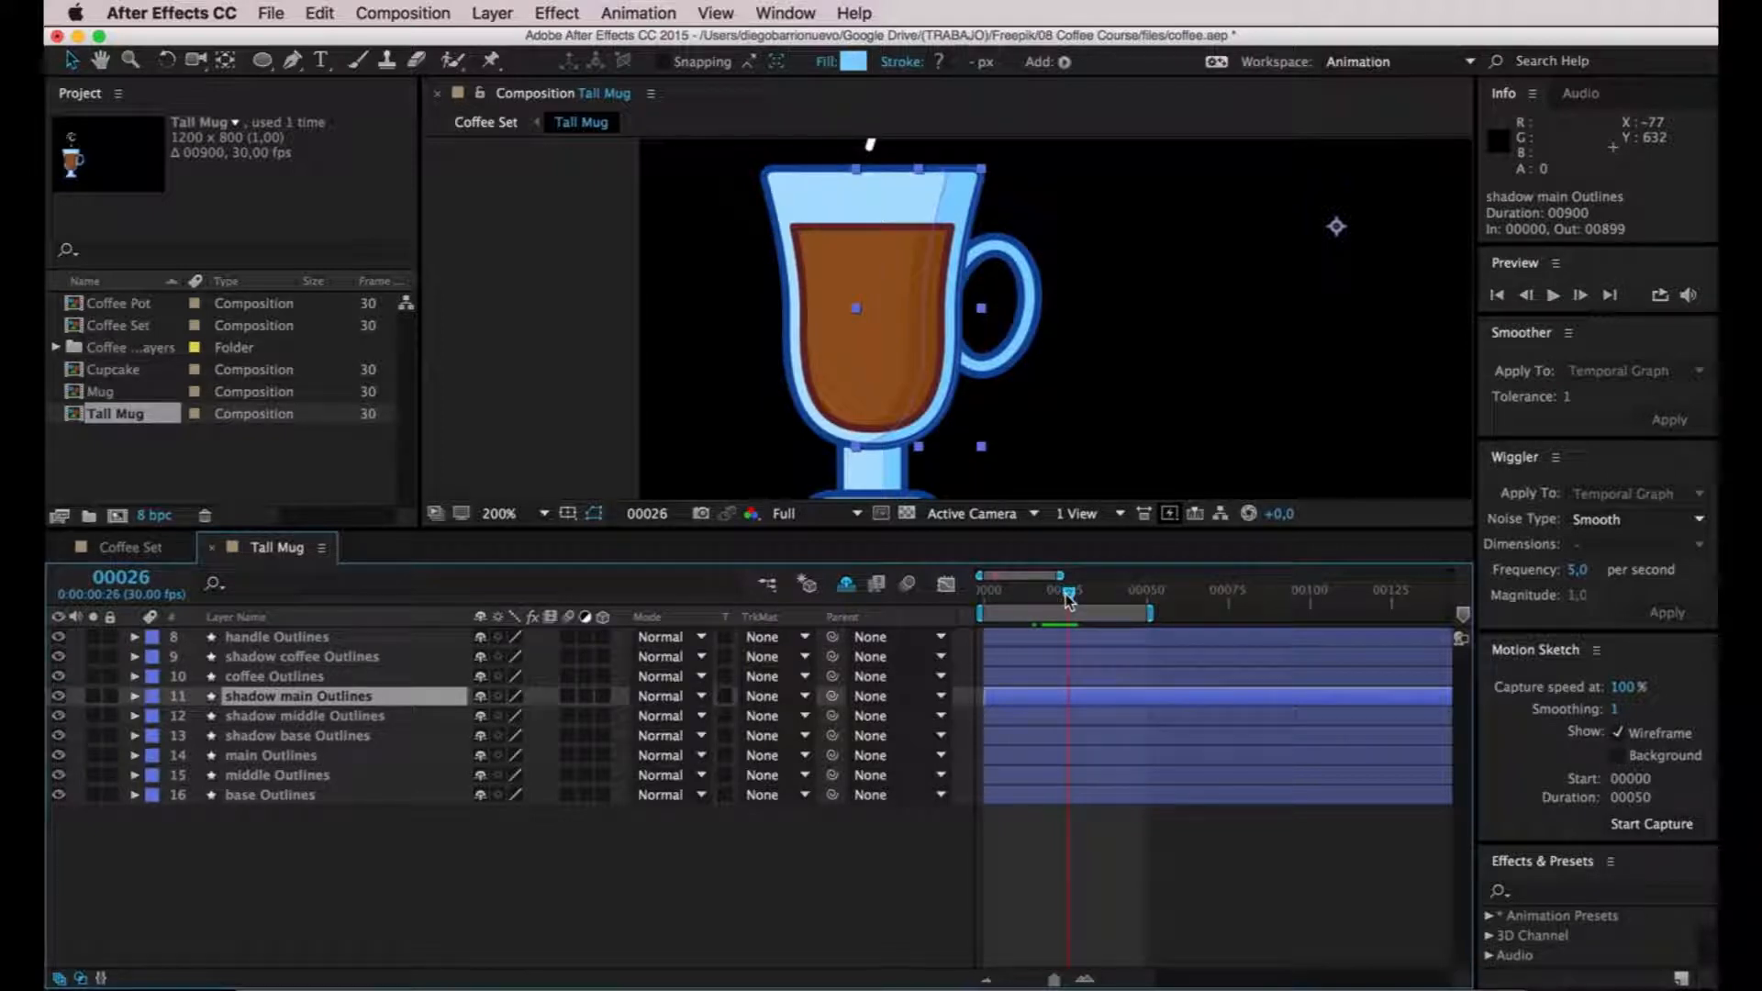
key("Page_Up")
key("t")
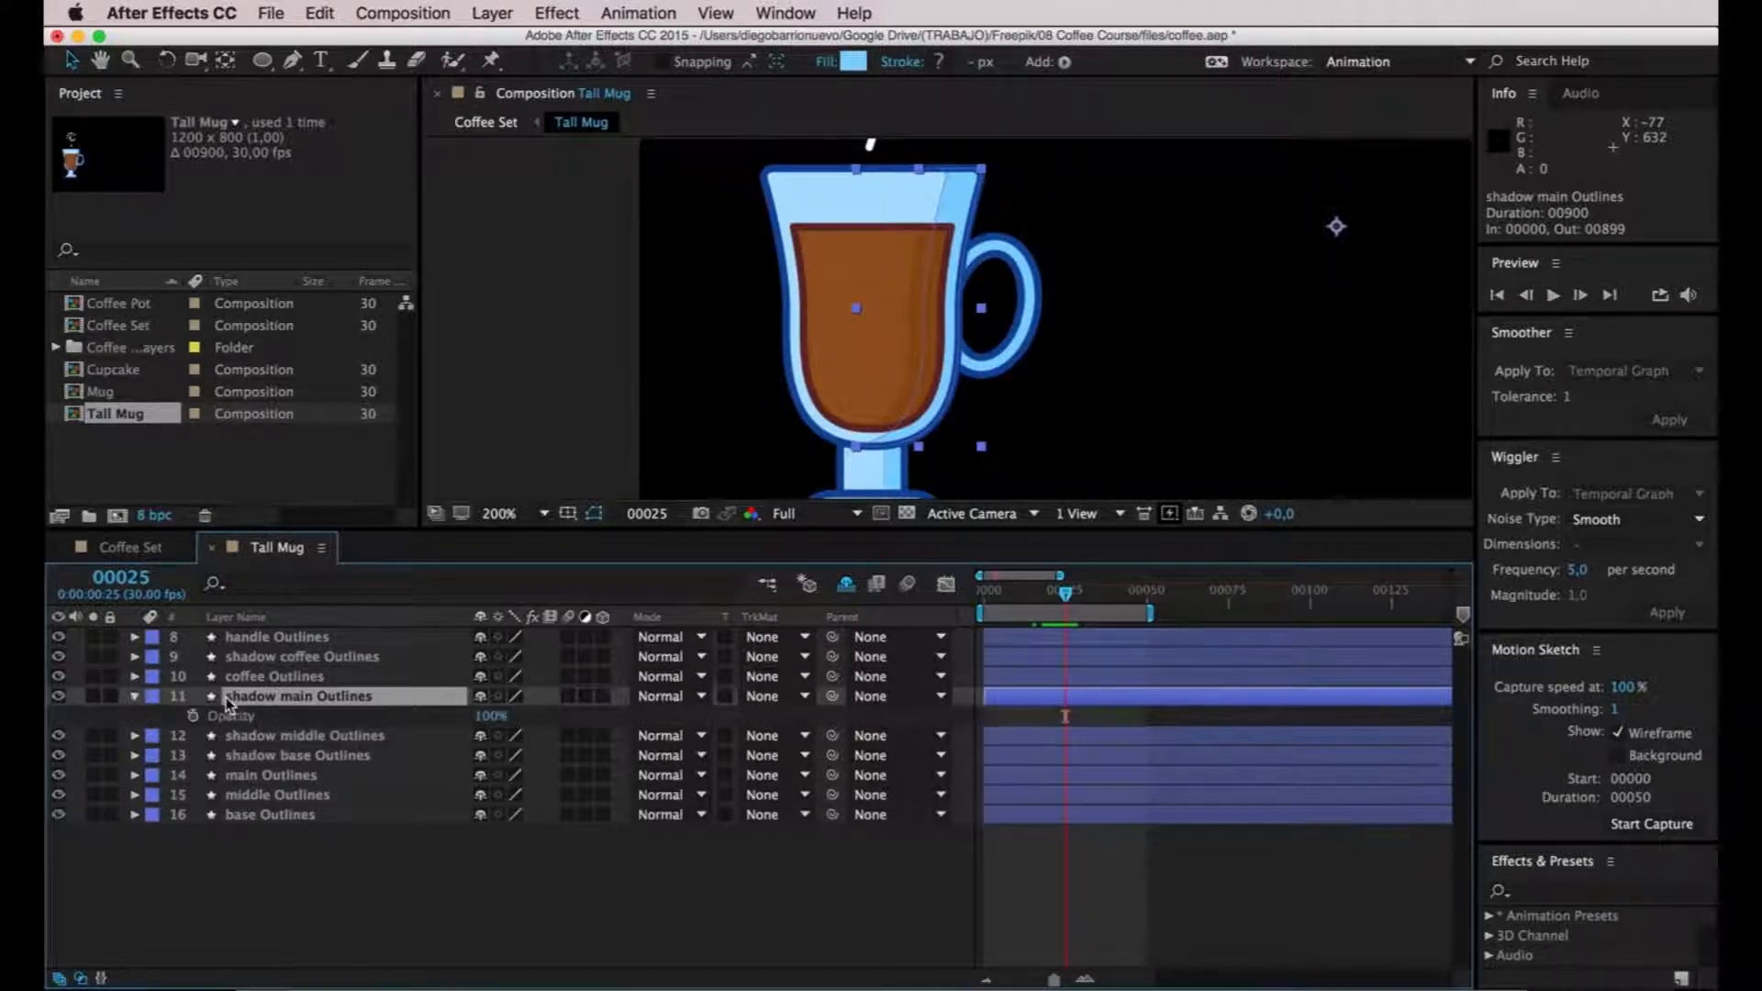
left_click(193, 716)
left_click_drag(1066, 595, 1093, 596)
left_click(76, 716)
Set the shadow main Outlines layer's Opacity to 0% at frame 25 and play back its fade-in.
left_click(59, 716)
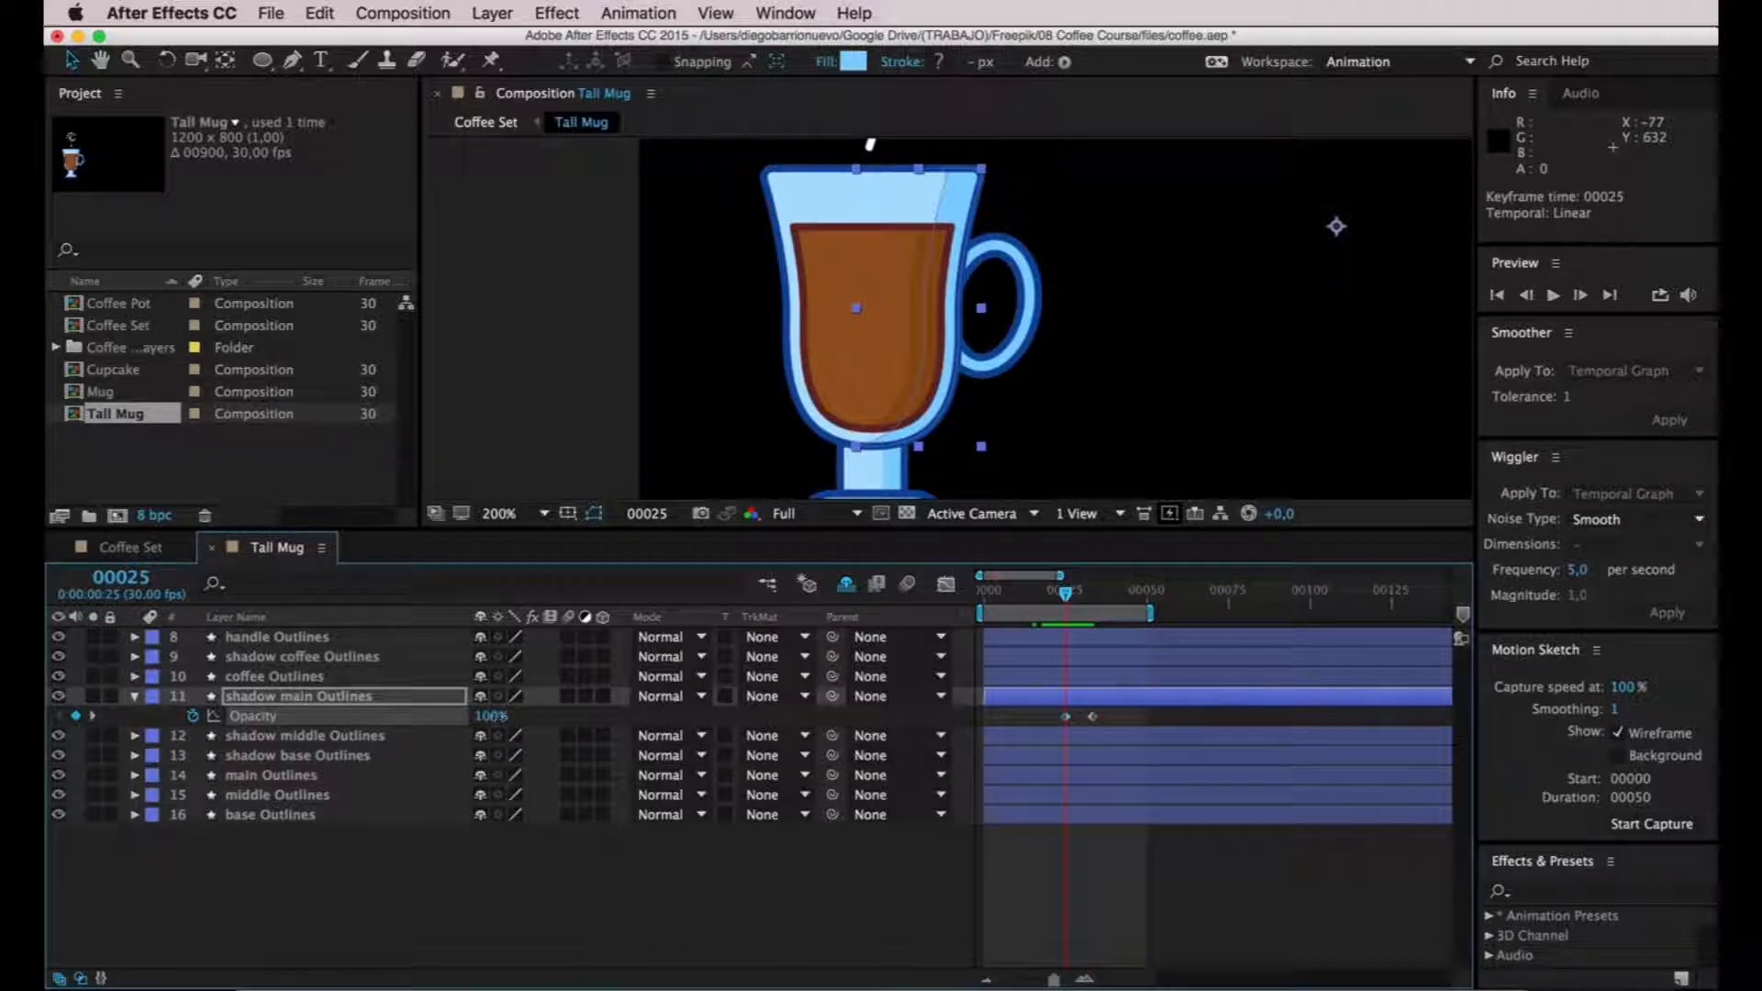
left_click(496, 715)
type("0")
key("Return")
left_click(739, 872)
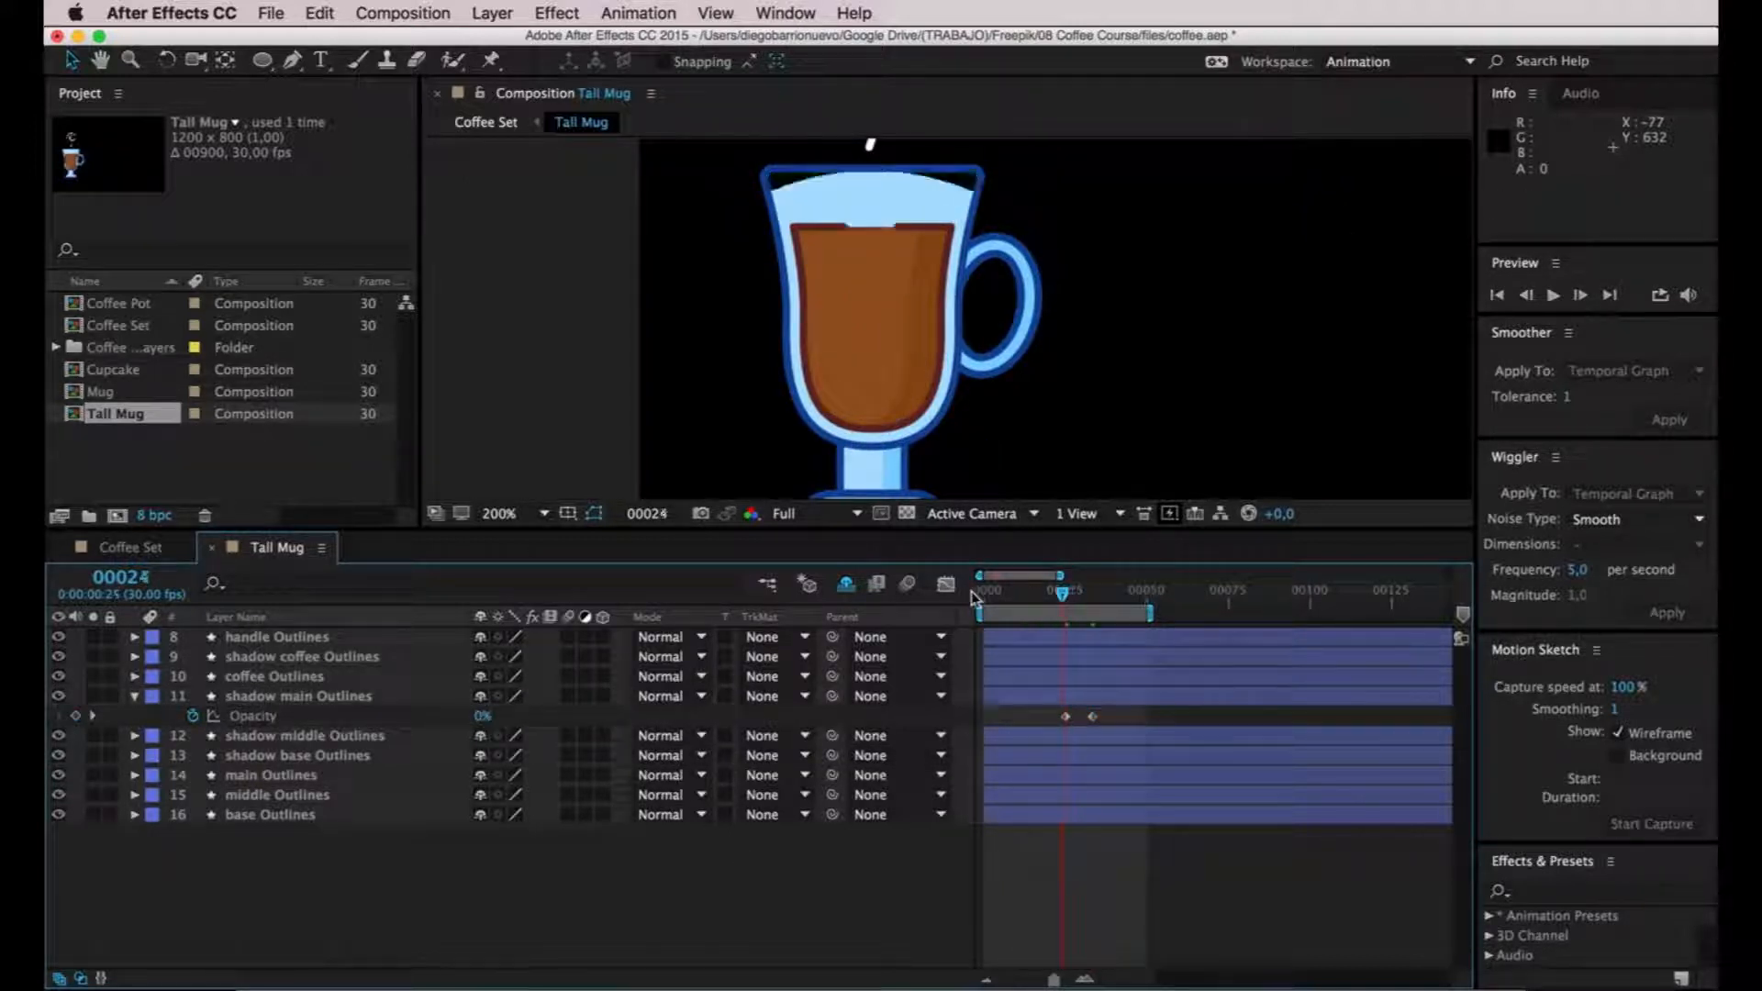
key("space")
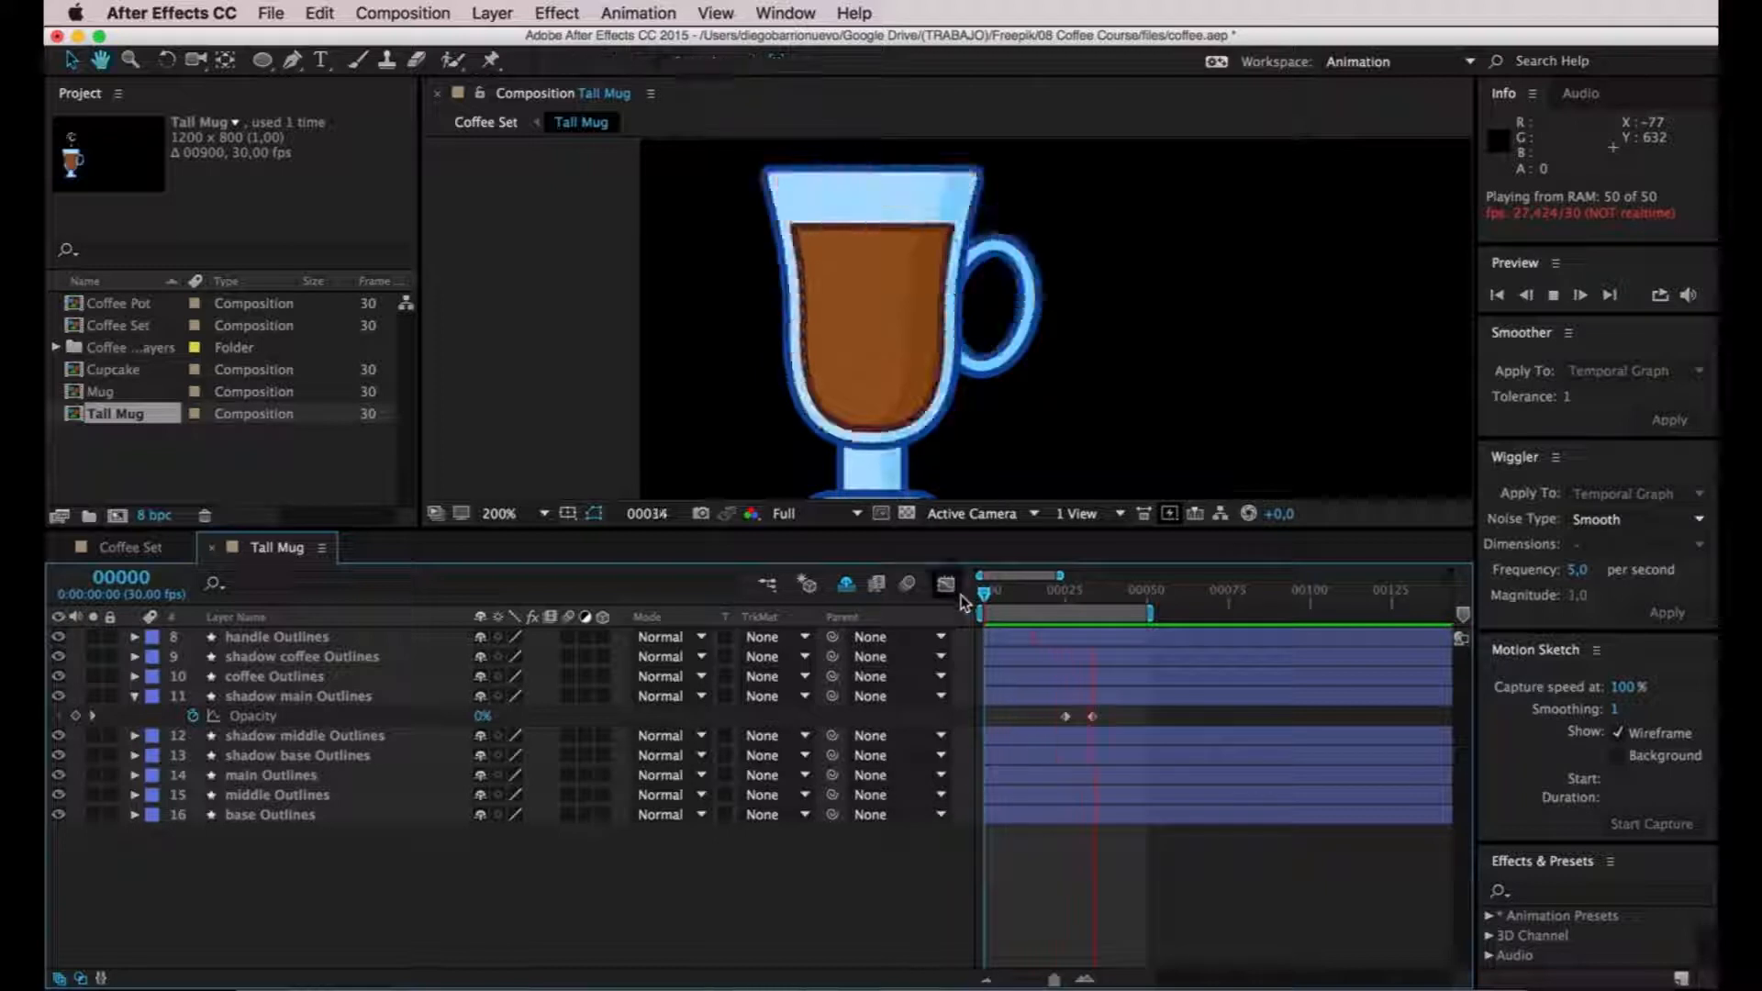
key("space")
Go to frame 19, select the coffee Outlines layer and hide the shadow coffee Outlines layer.
mouse_move(1100, 595)
left_mouse_down()
mouse_move(1002, 594)
mouse_move(1076, 594)
left_mouse_up()
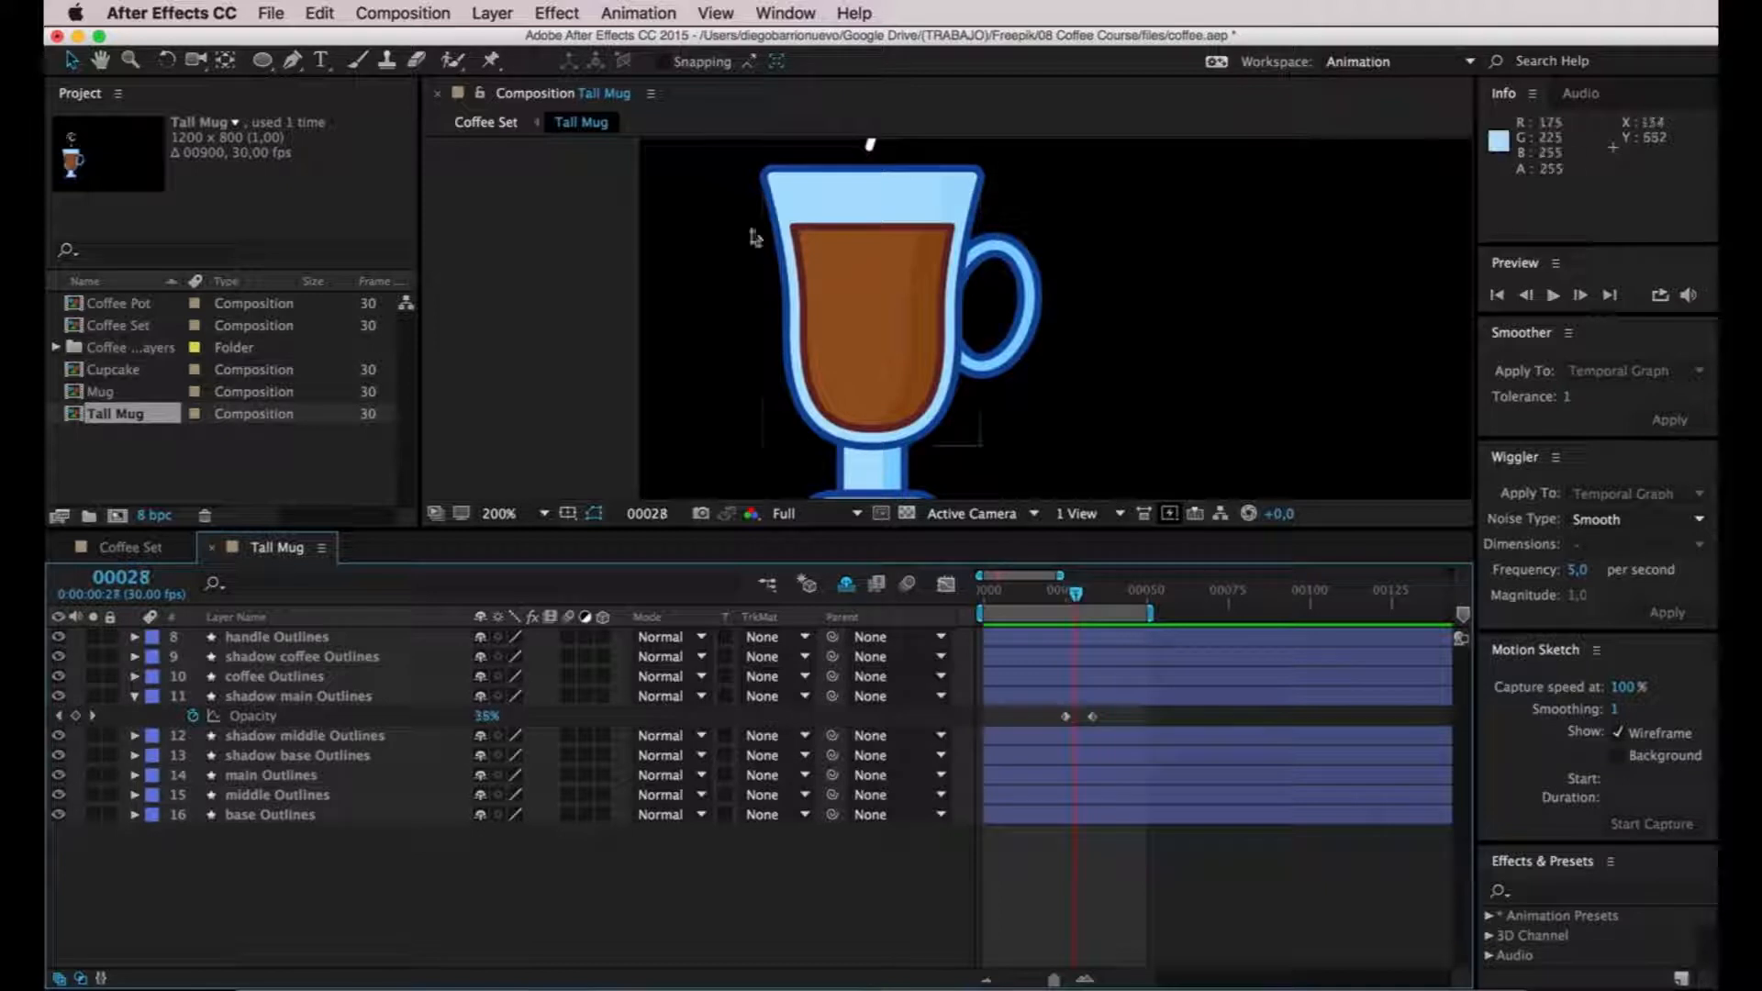
left_click(276, 677)
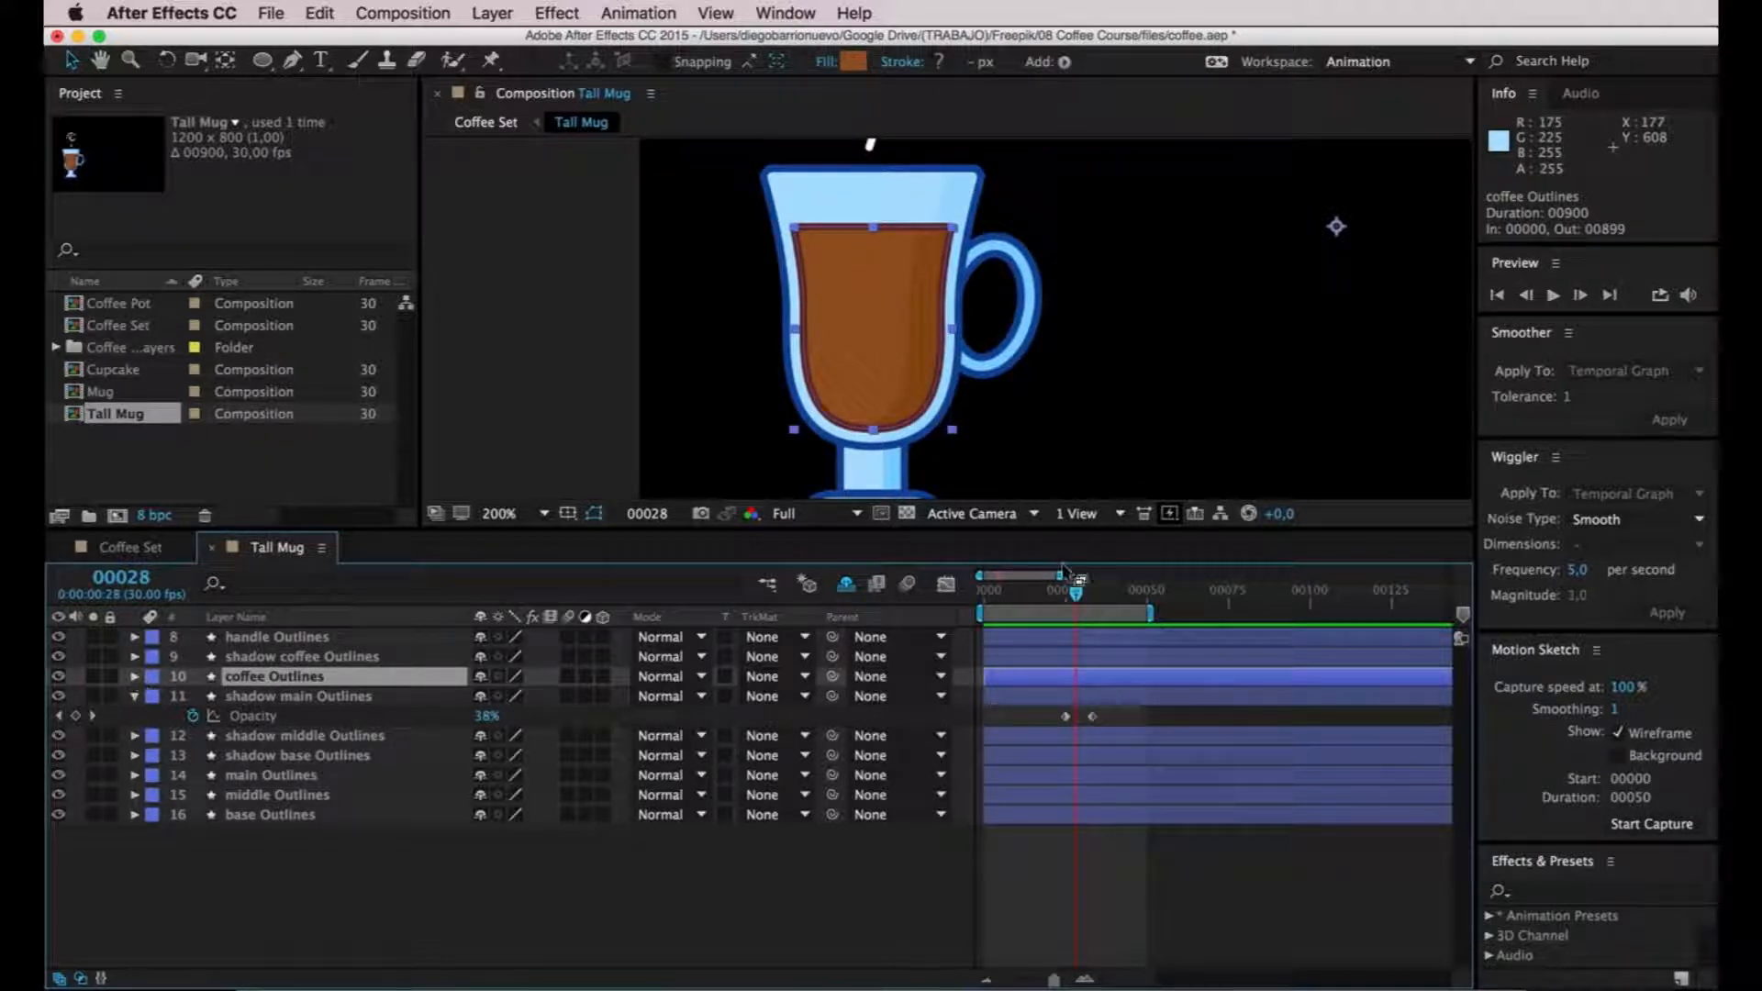
left_click(738, 898)
mouse_move(1078, 594)
left_mouse_down()
mouse_move(1016, 595)
mouse_move(1047, 592)
left_mouse_up()
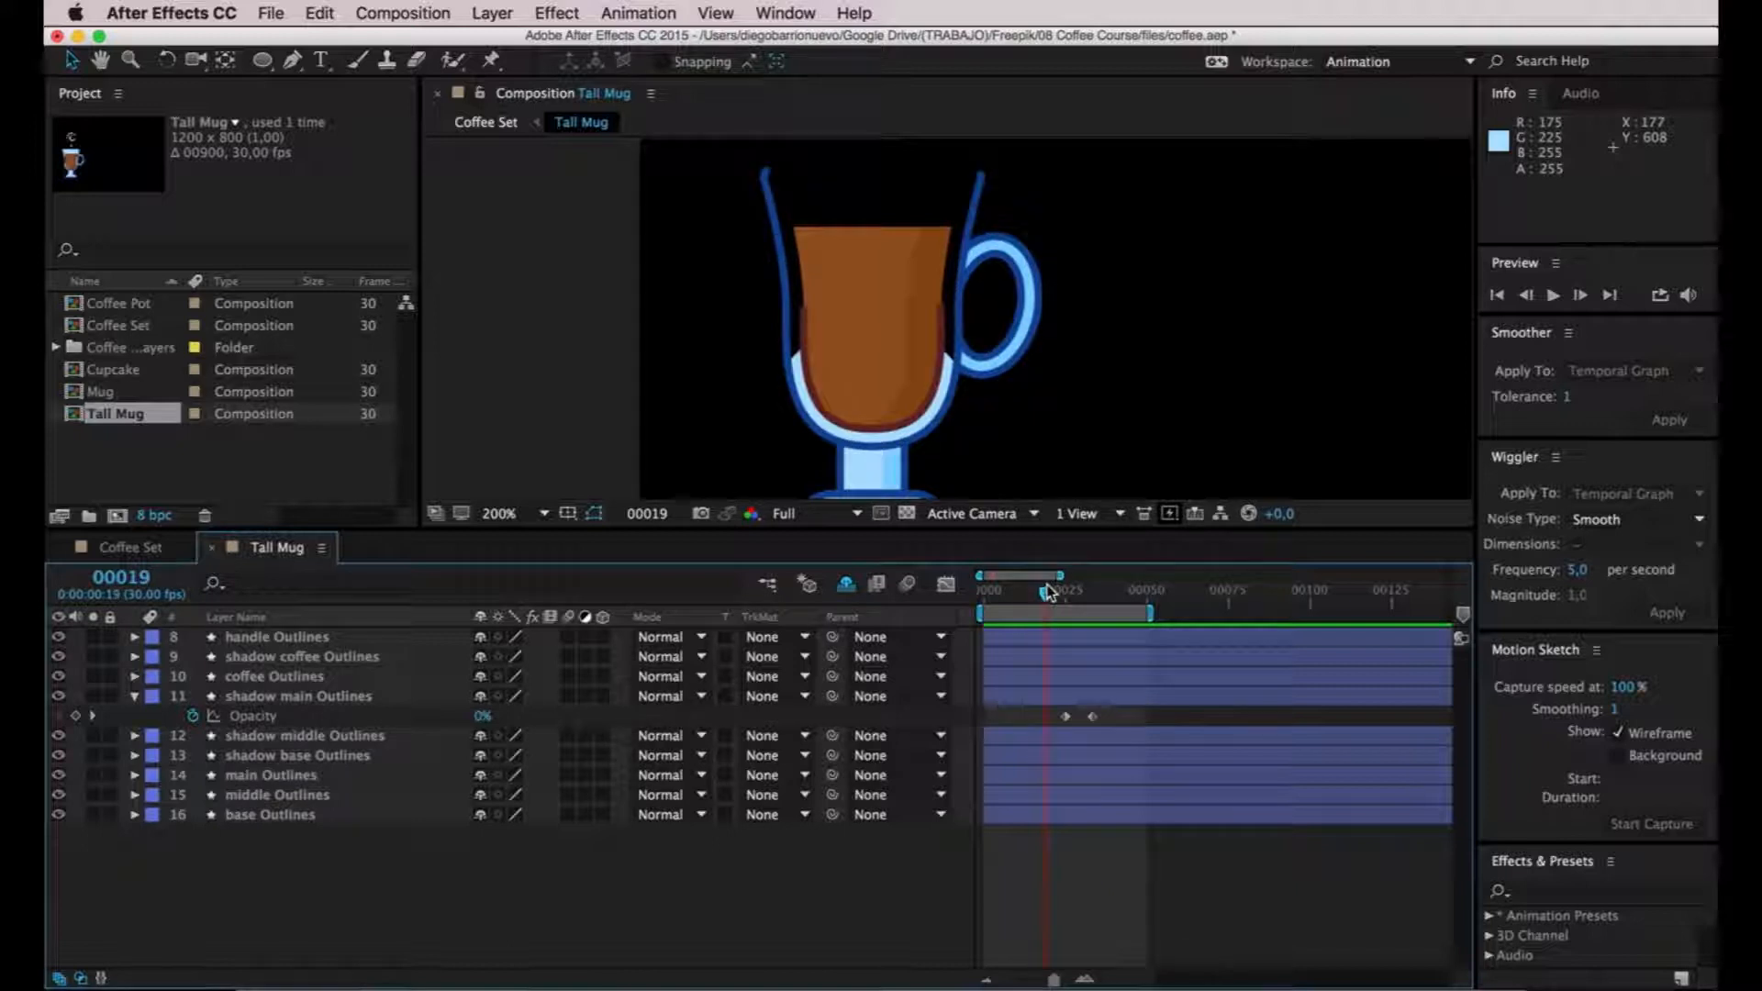
left_click(271, 677)
left_click(59, 677)
left_click(59, 677)
left_click(59, 677)
left_click(59, 677)
left_click(58, 657)
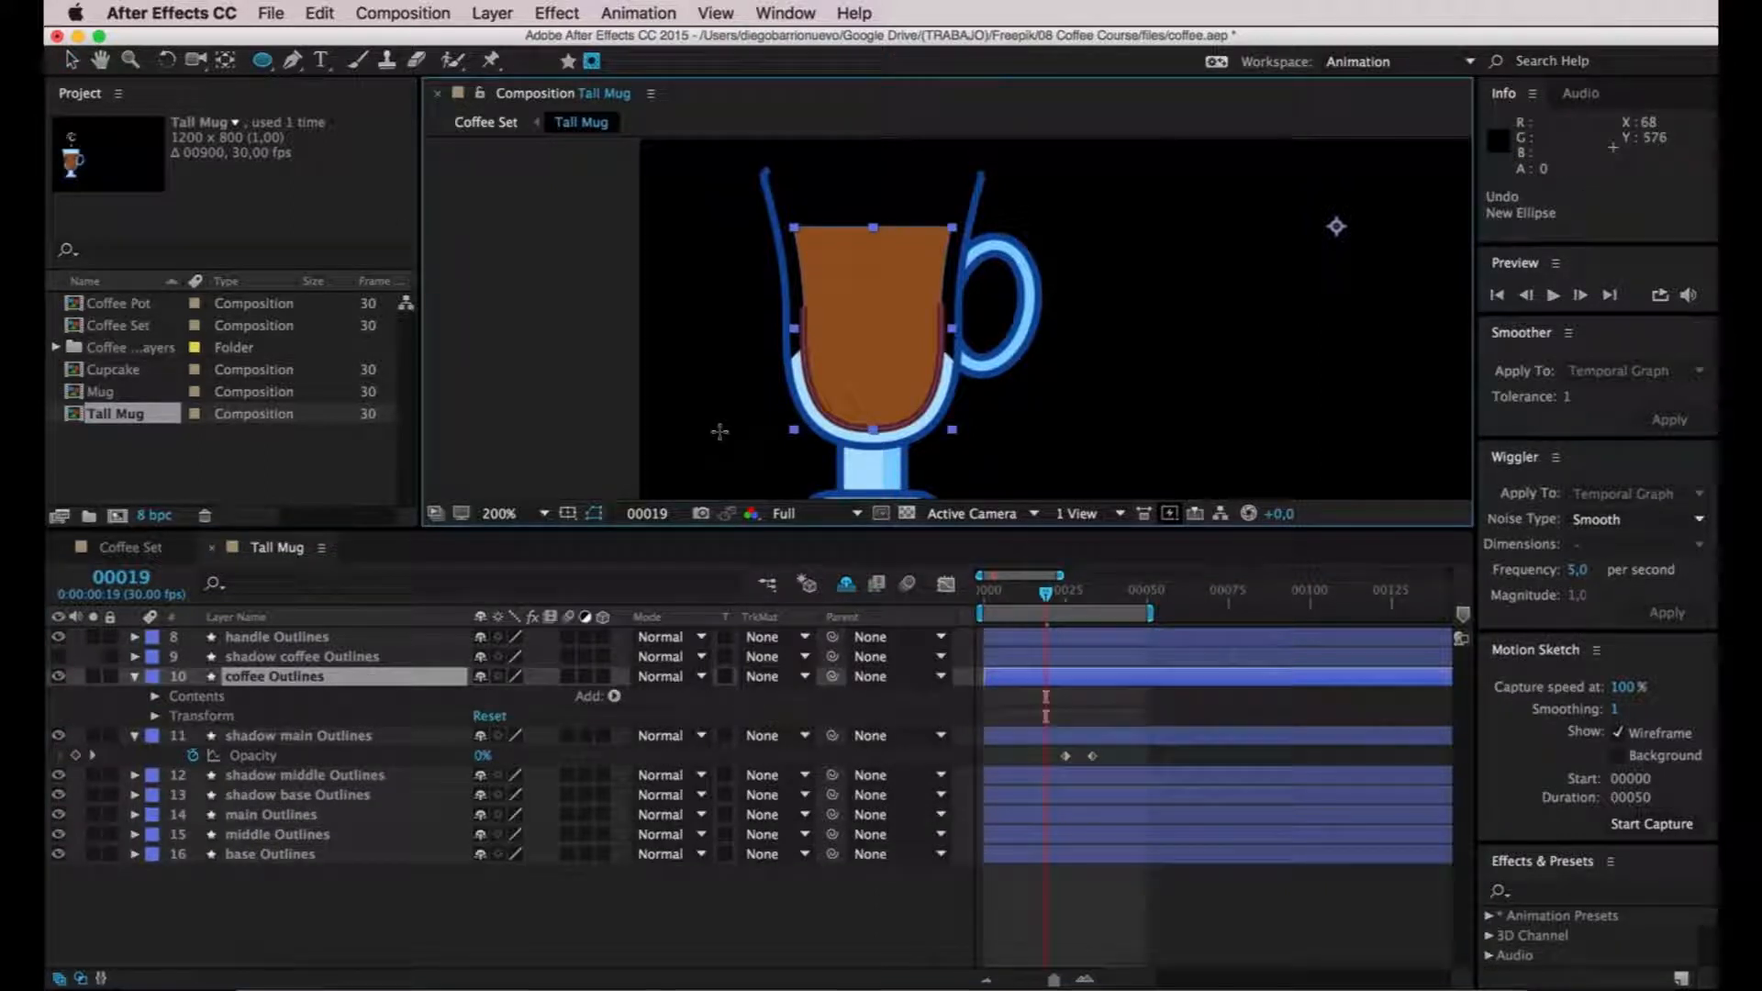
Draw a rectangular mask about 232 by 214 pixels around the whole coffee shape on the coffee Outlines layer.
left_click(262, 60)
left_click(317, 65)
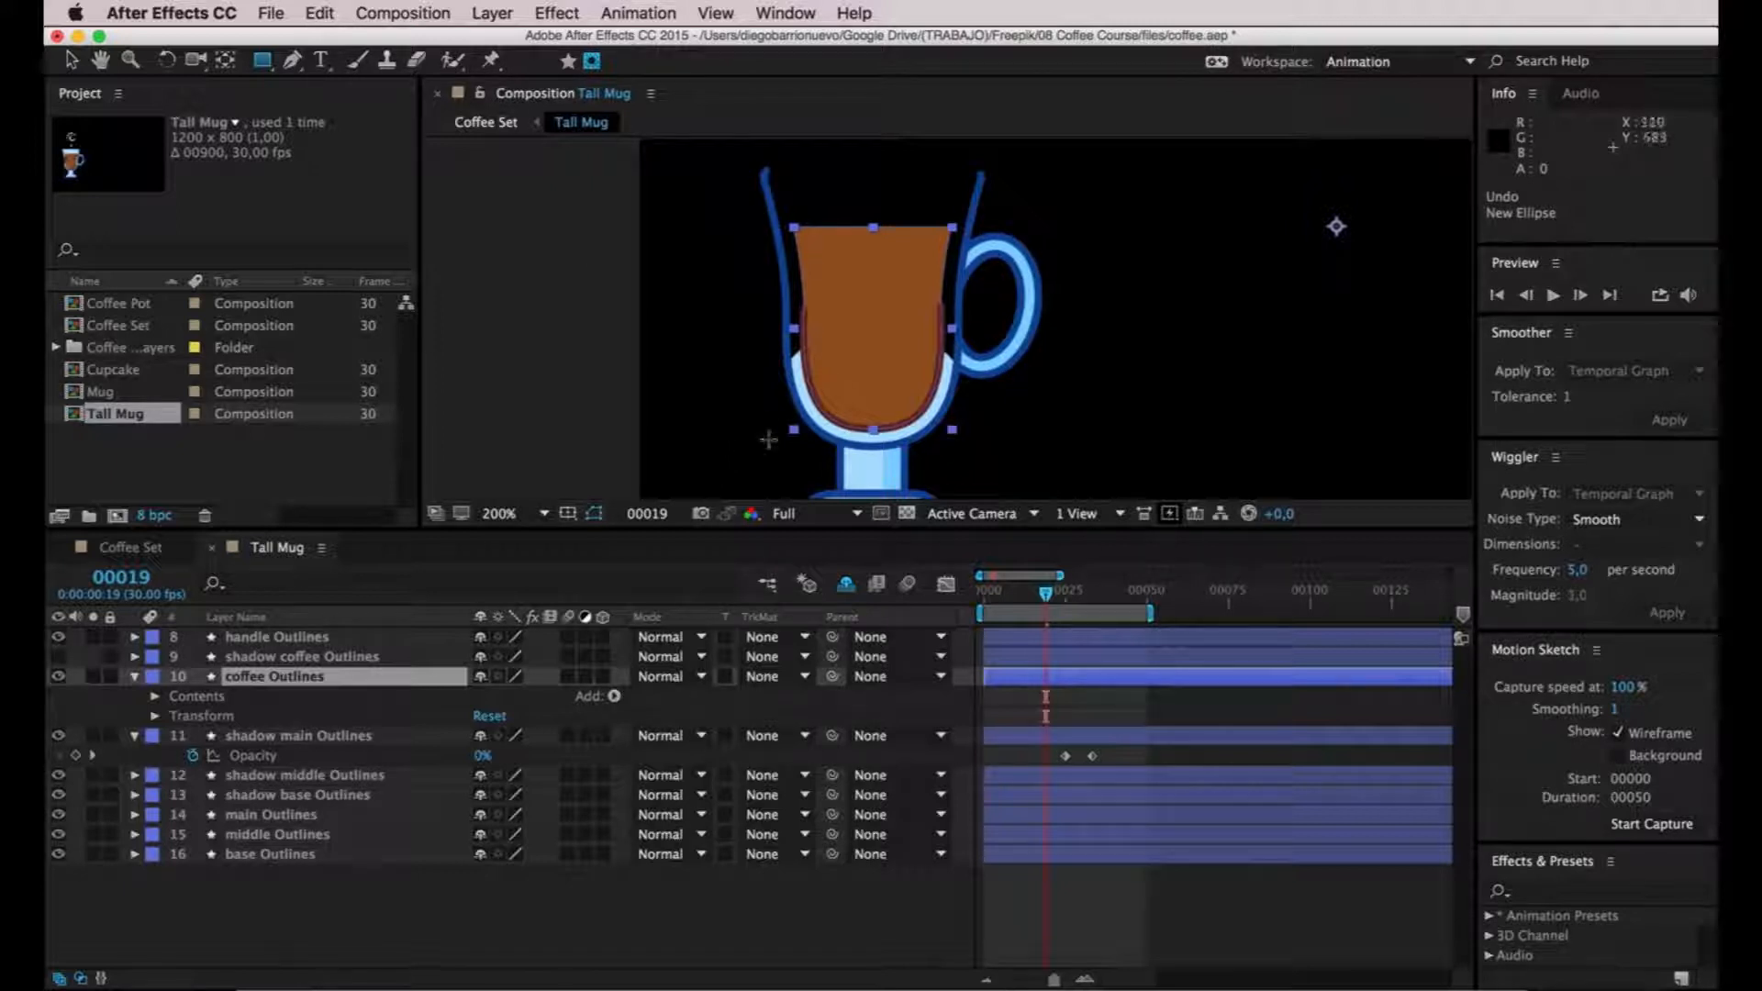
left_click_drag(732, 198, 1002, 448)
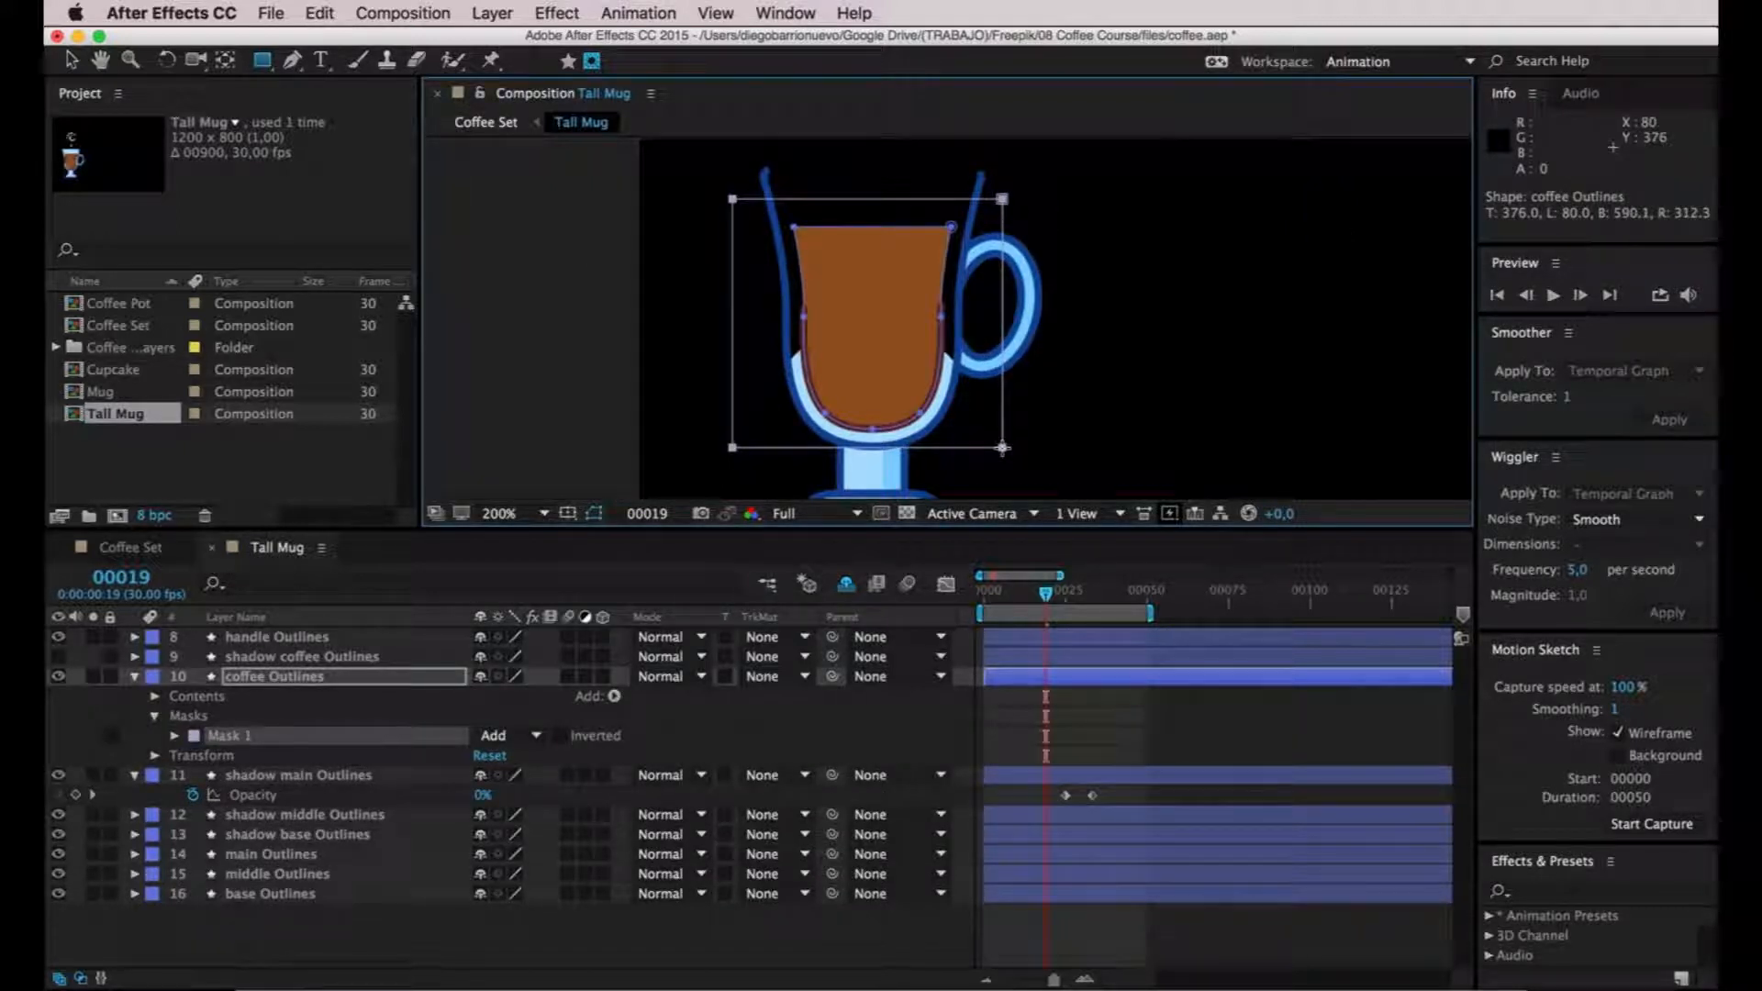
Expand Mask 1 of the coffee Outlines layer and add Mask Path keyframes at frames 19 and 31.
left_click(174, 735)
left_click(260, 755)
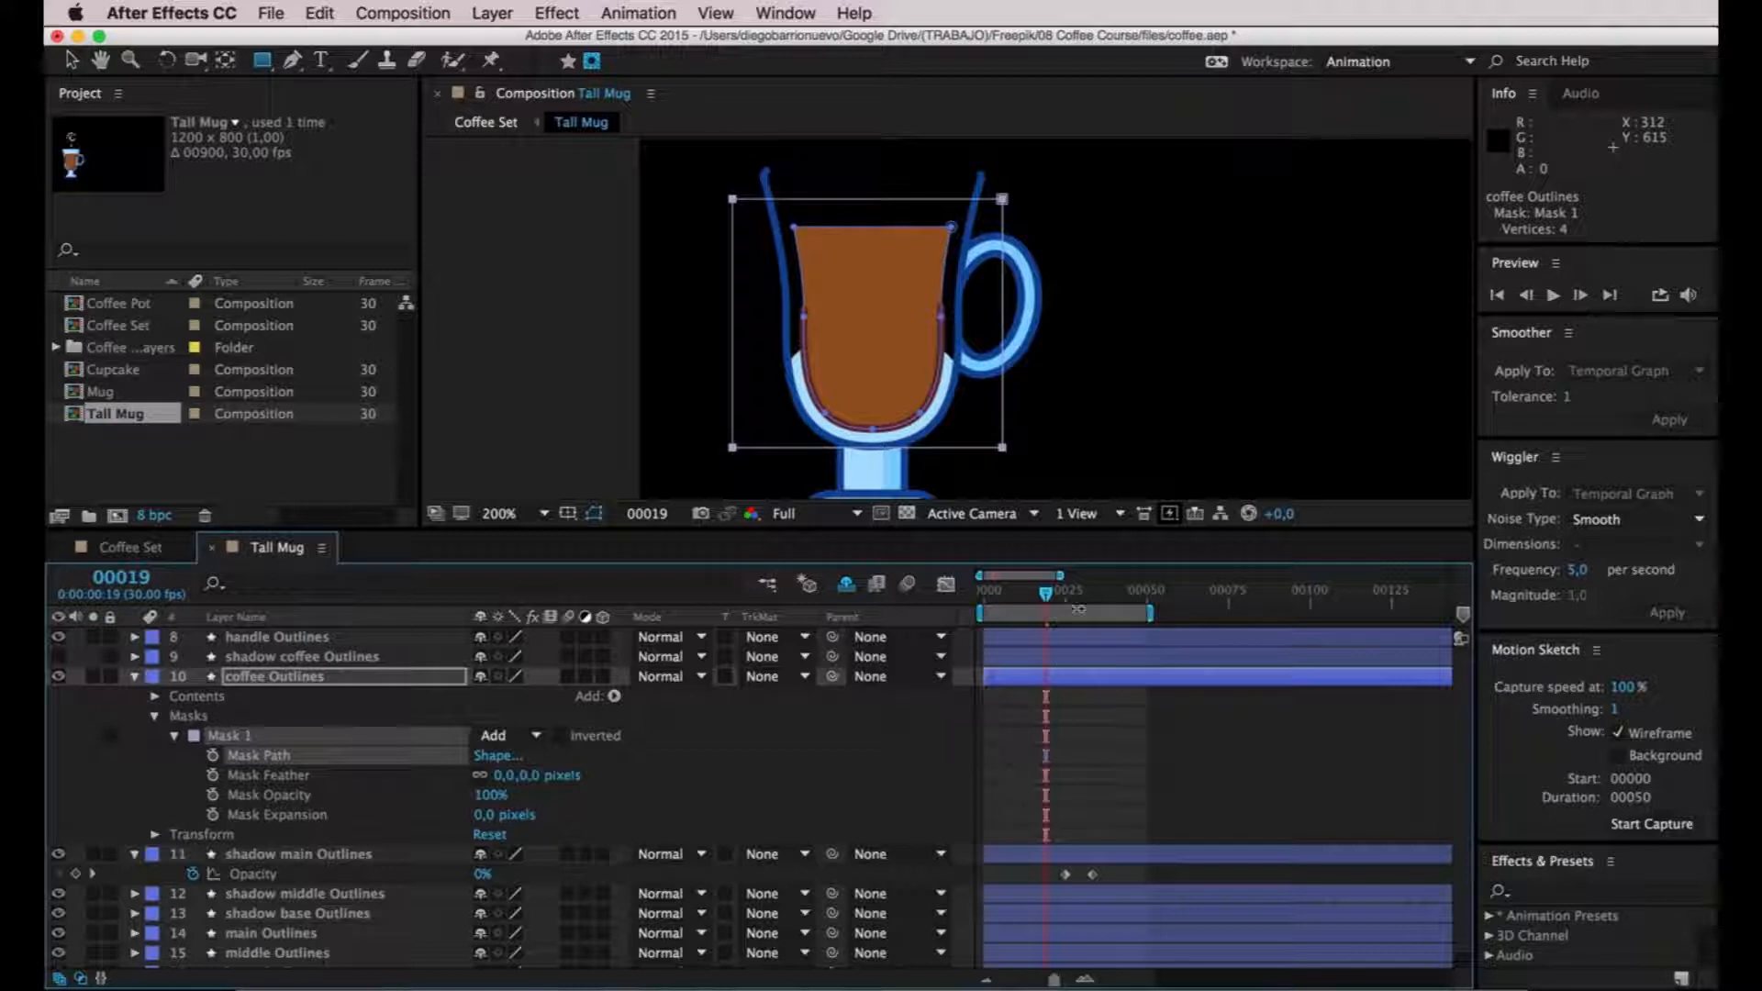
left_click(212, 755)
left_click_drag(1045, 601, 1086, 602)
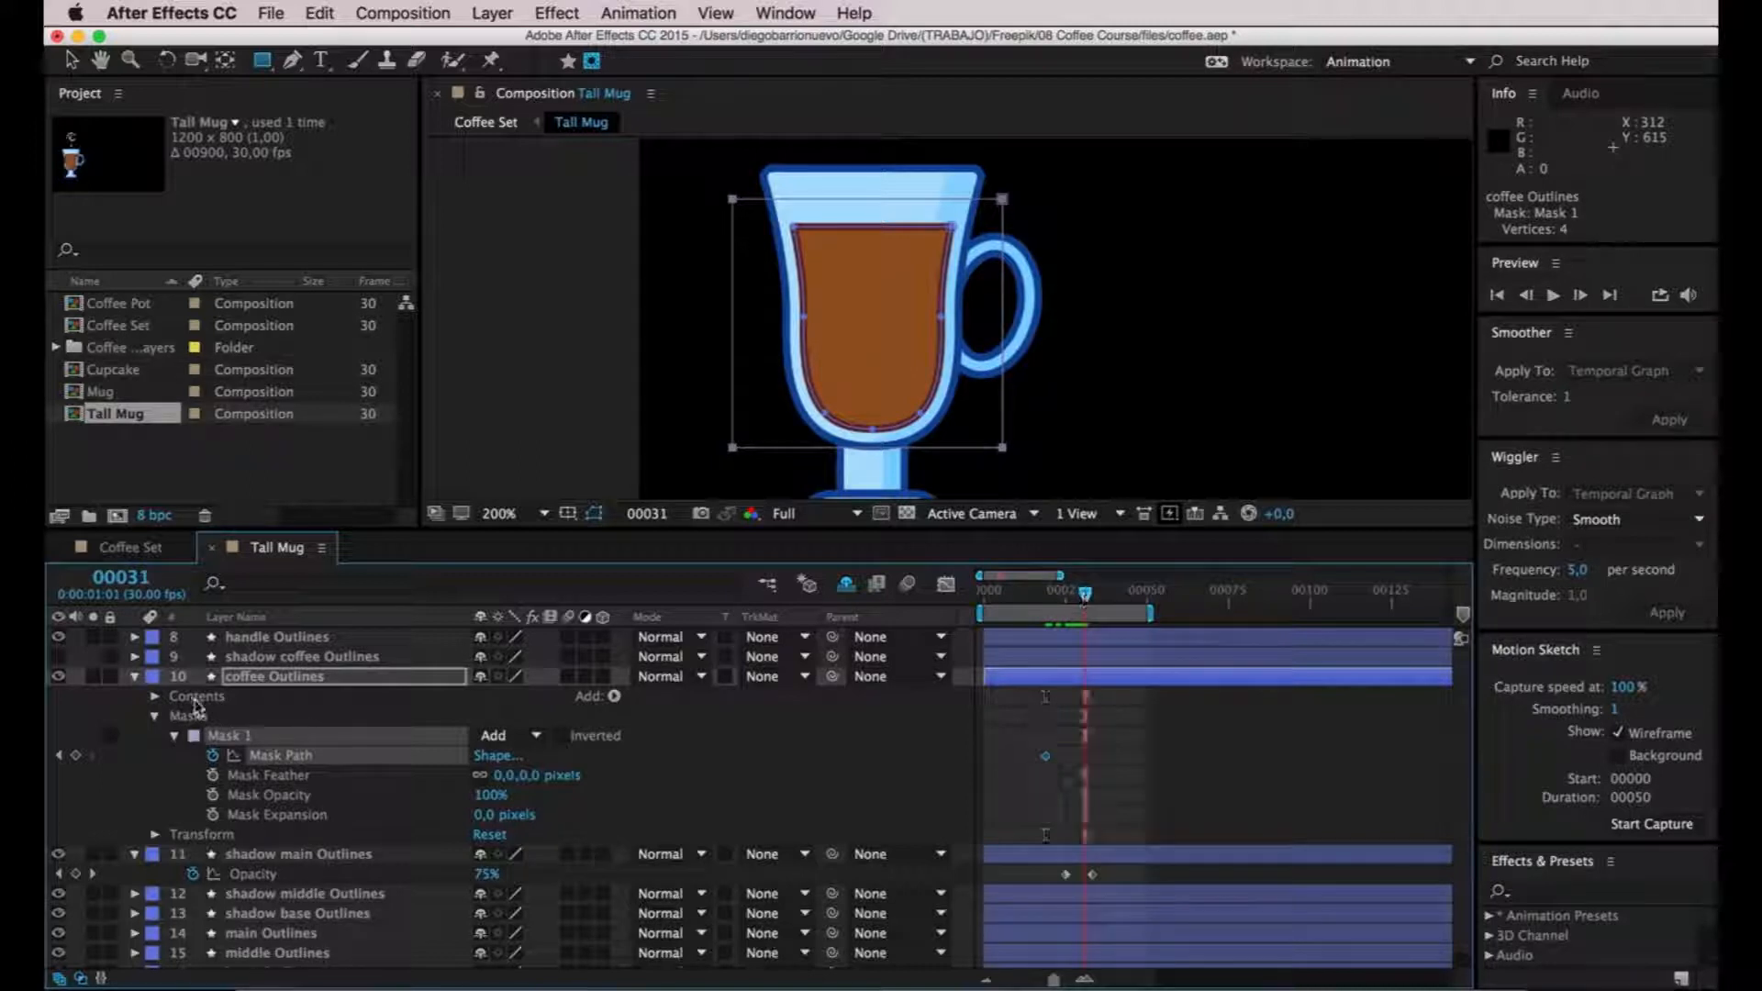
left_click(77, 756)
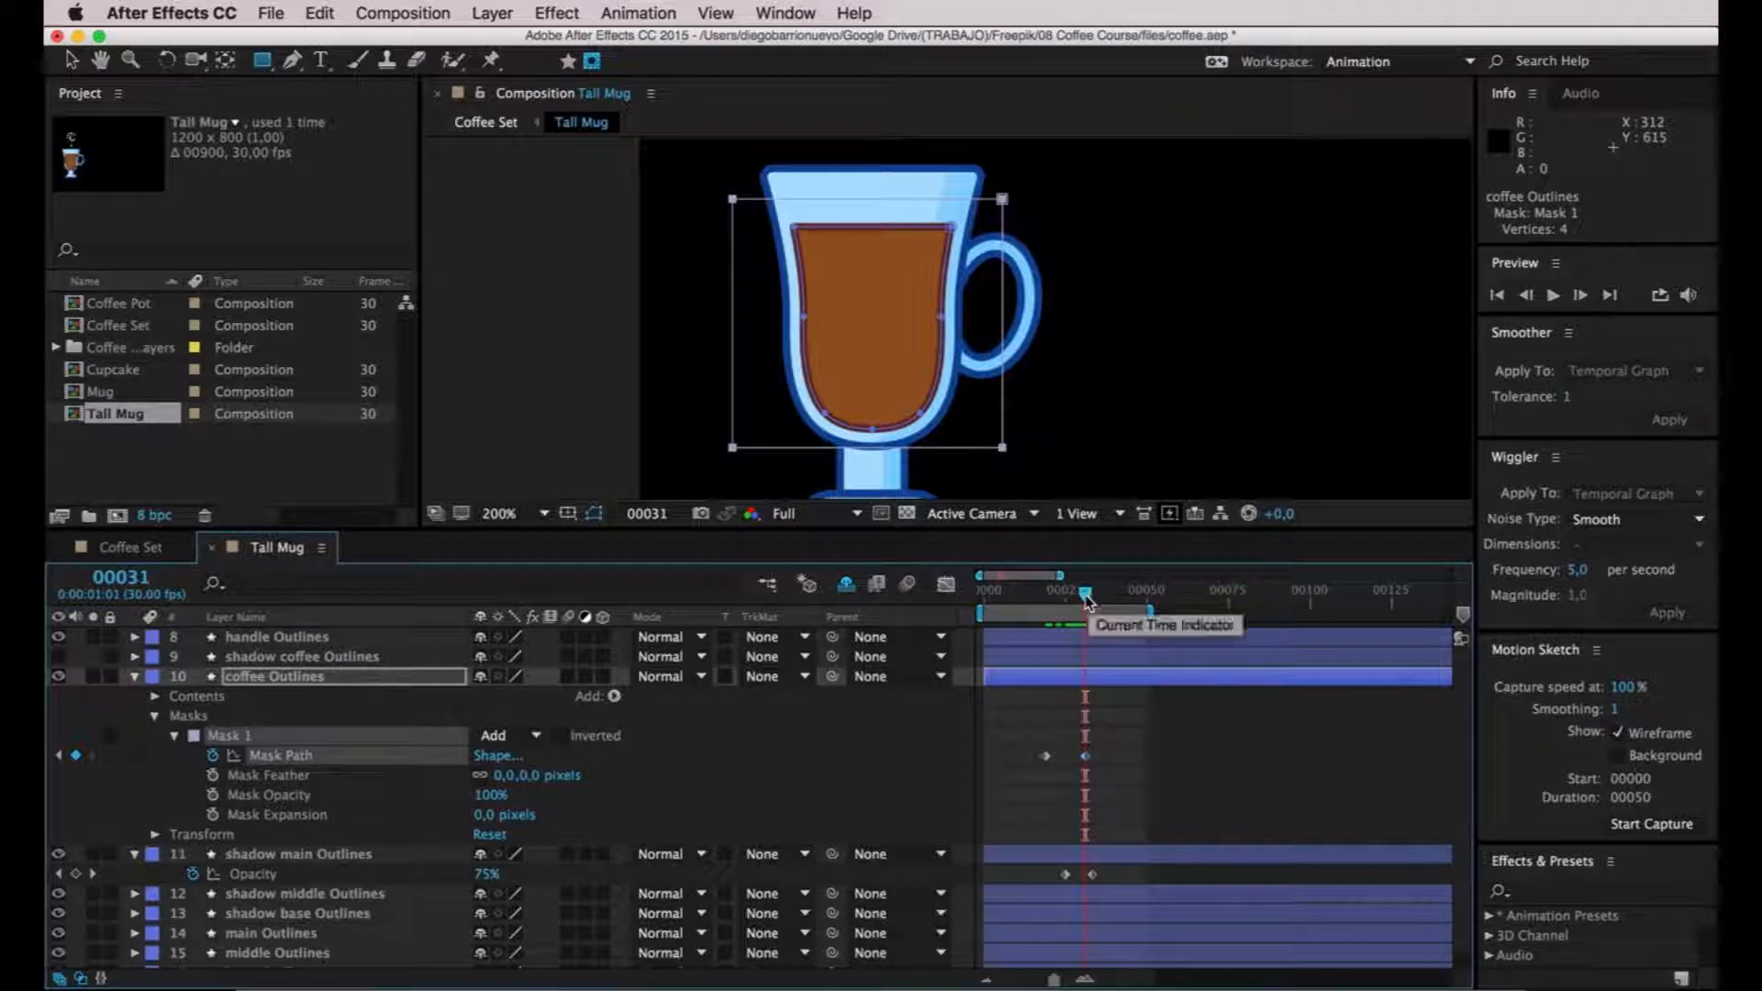
At frame 19, squash the coffee mask's height to about 6.1% against its bottom edge and scrub through the coffee's rise.
left_click(59, 756)
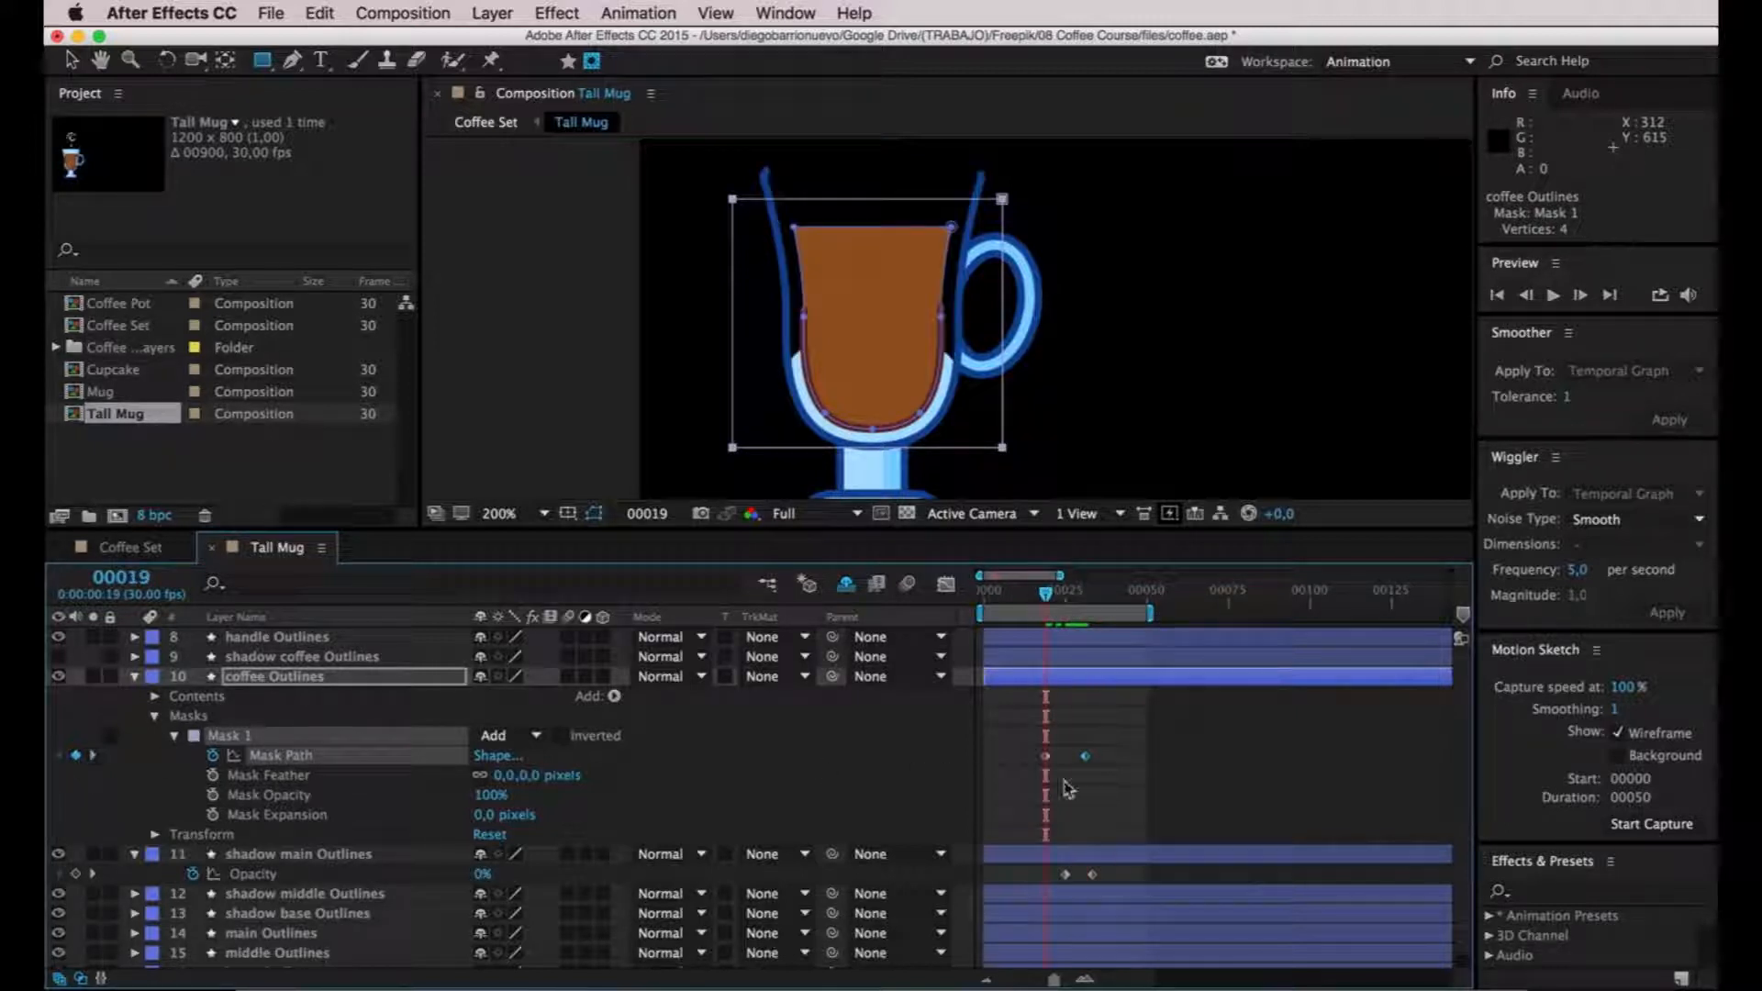
left_click(1046, 757)
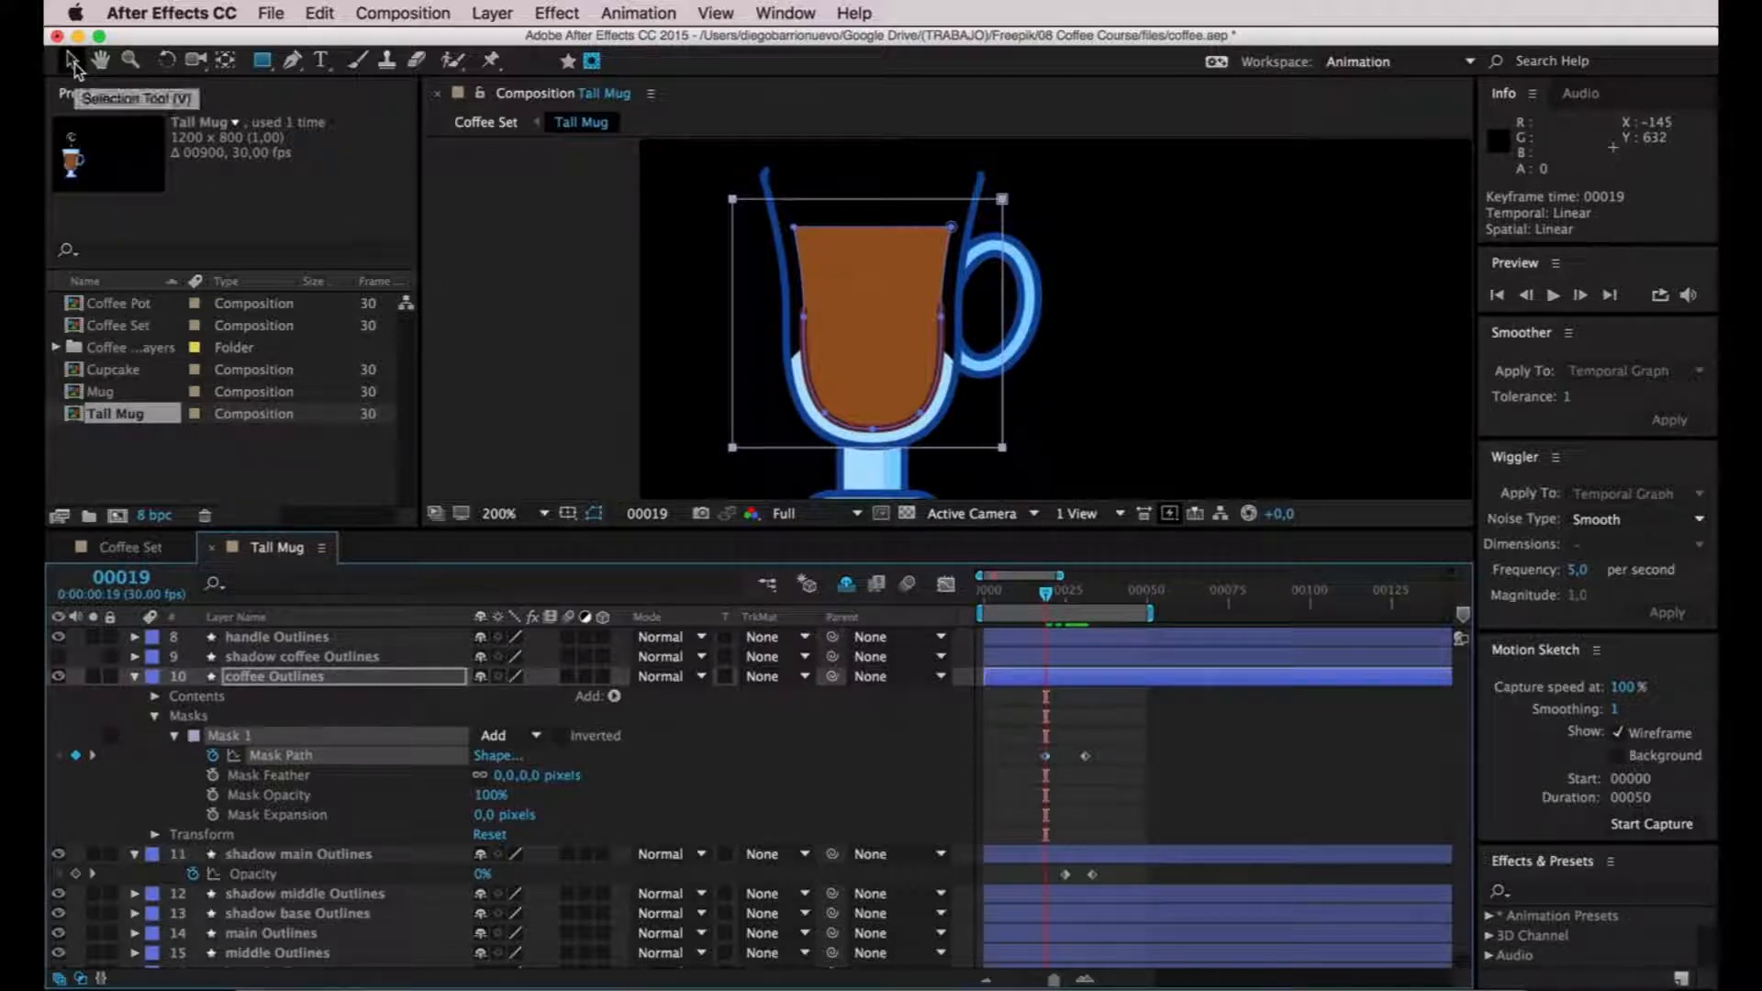
left_click(72, 61)
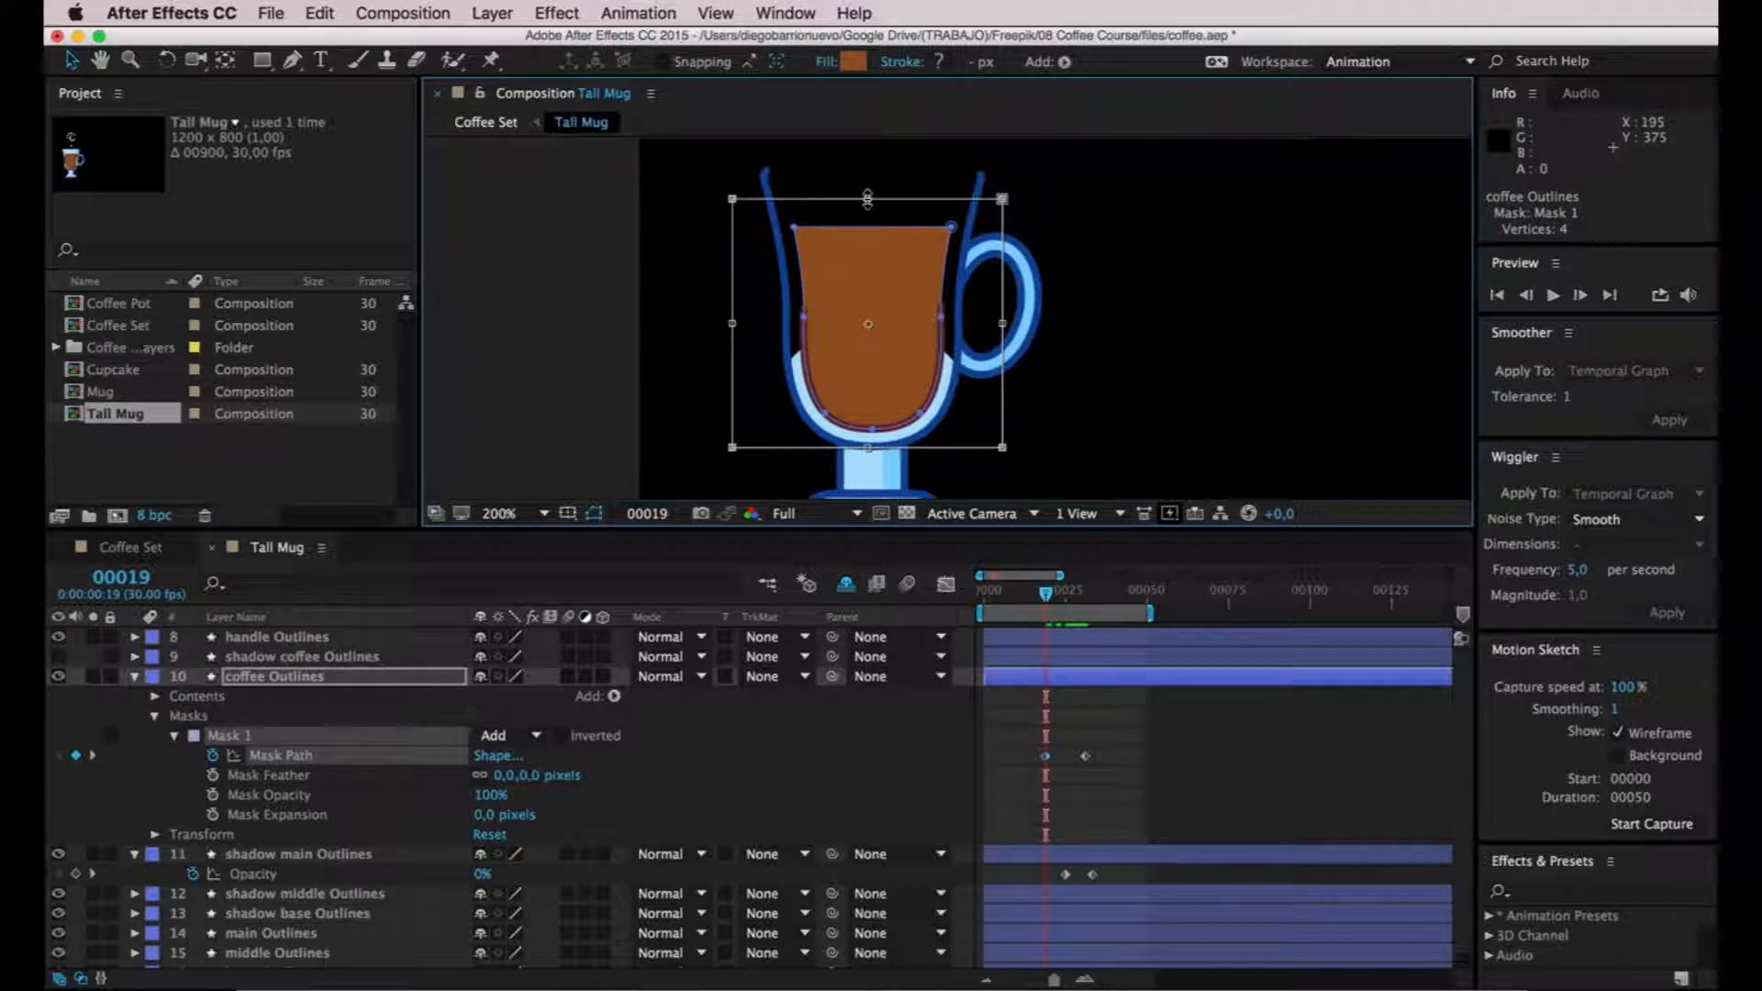
left_click_drag(868, 199, 895, 440)
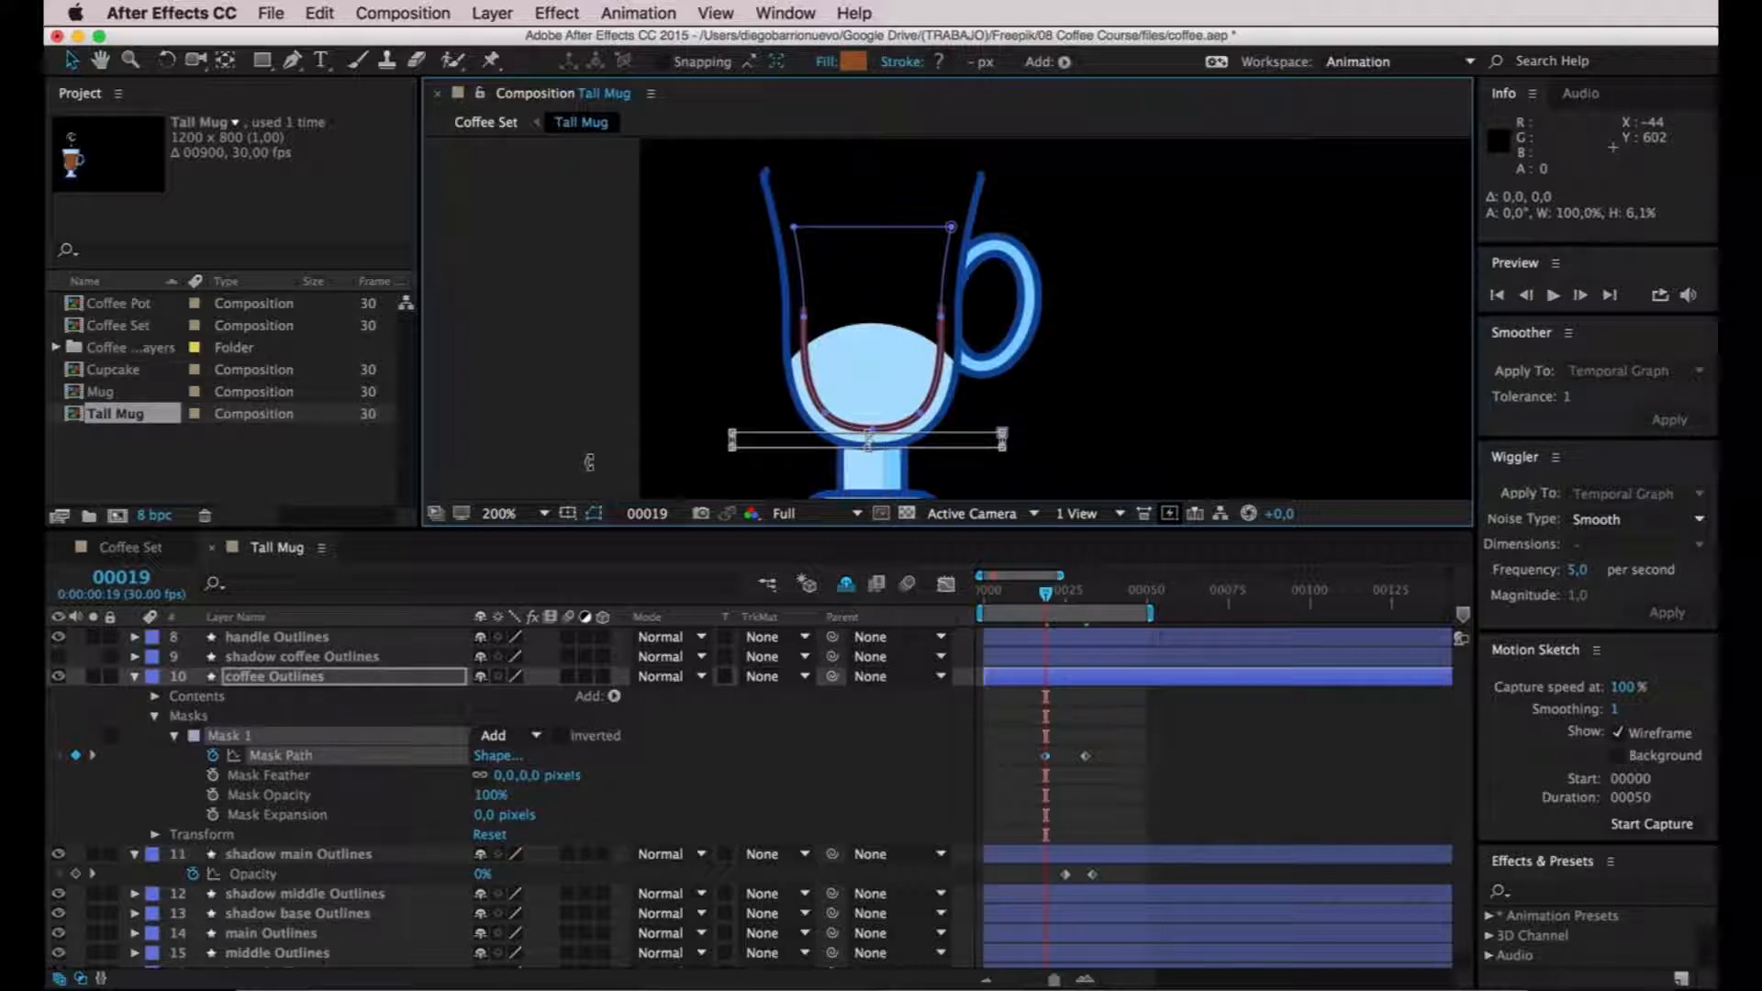
left_click(1056, 596)
mouse_move(1055, 597)
left_mouse_down()
mouse_move(1083, 596)
mouse_move(1035, 598)
mouse_move(1090, 597)
left_mouse_up()
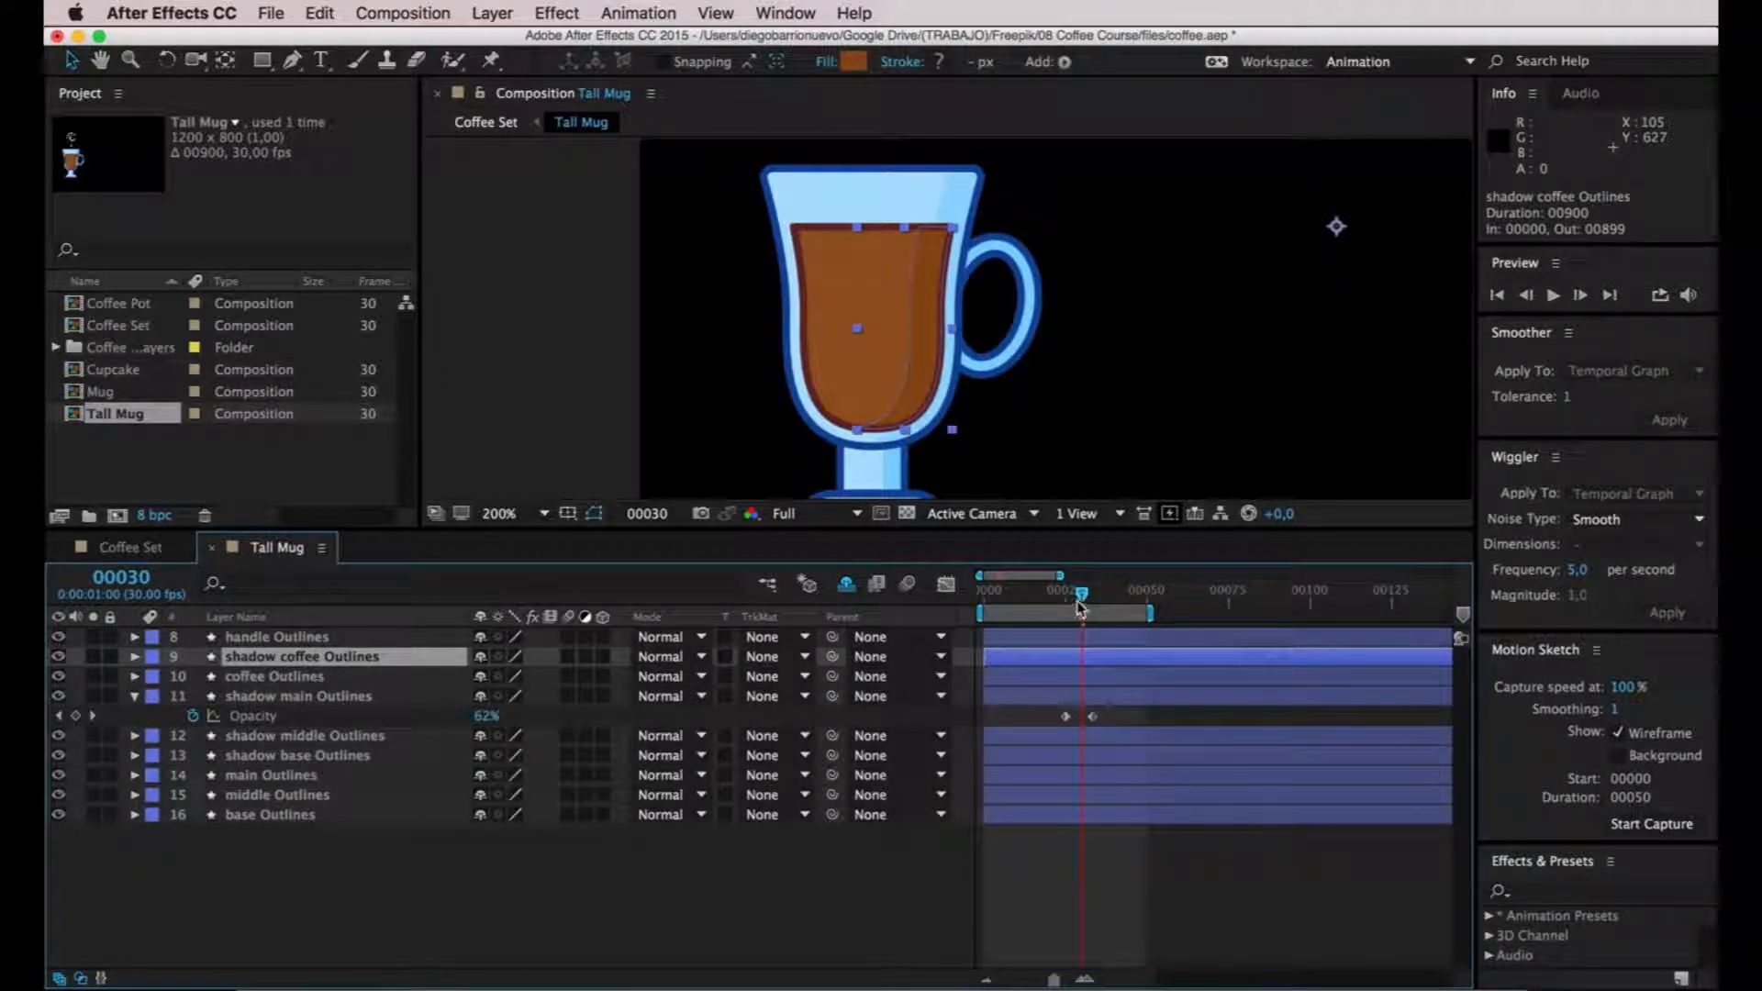
Add Opacity keyframes to the shadow coffee Outlines layer at frames 33 and 42.
key("t")
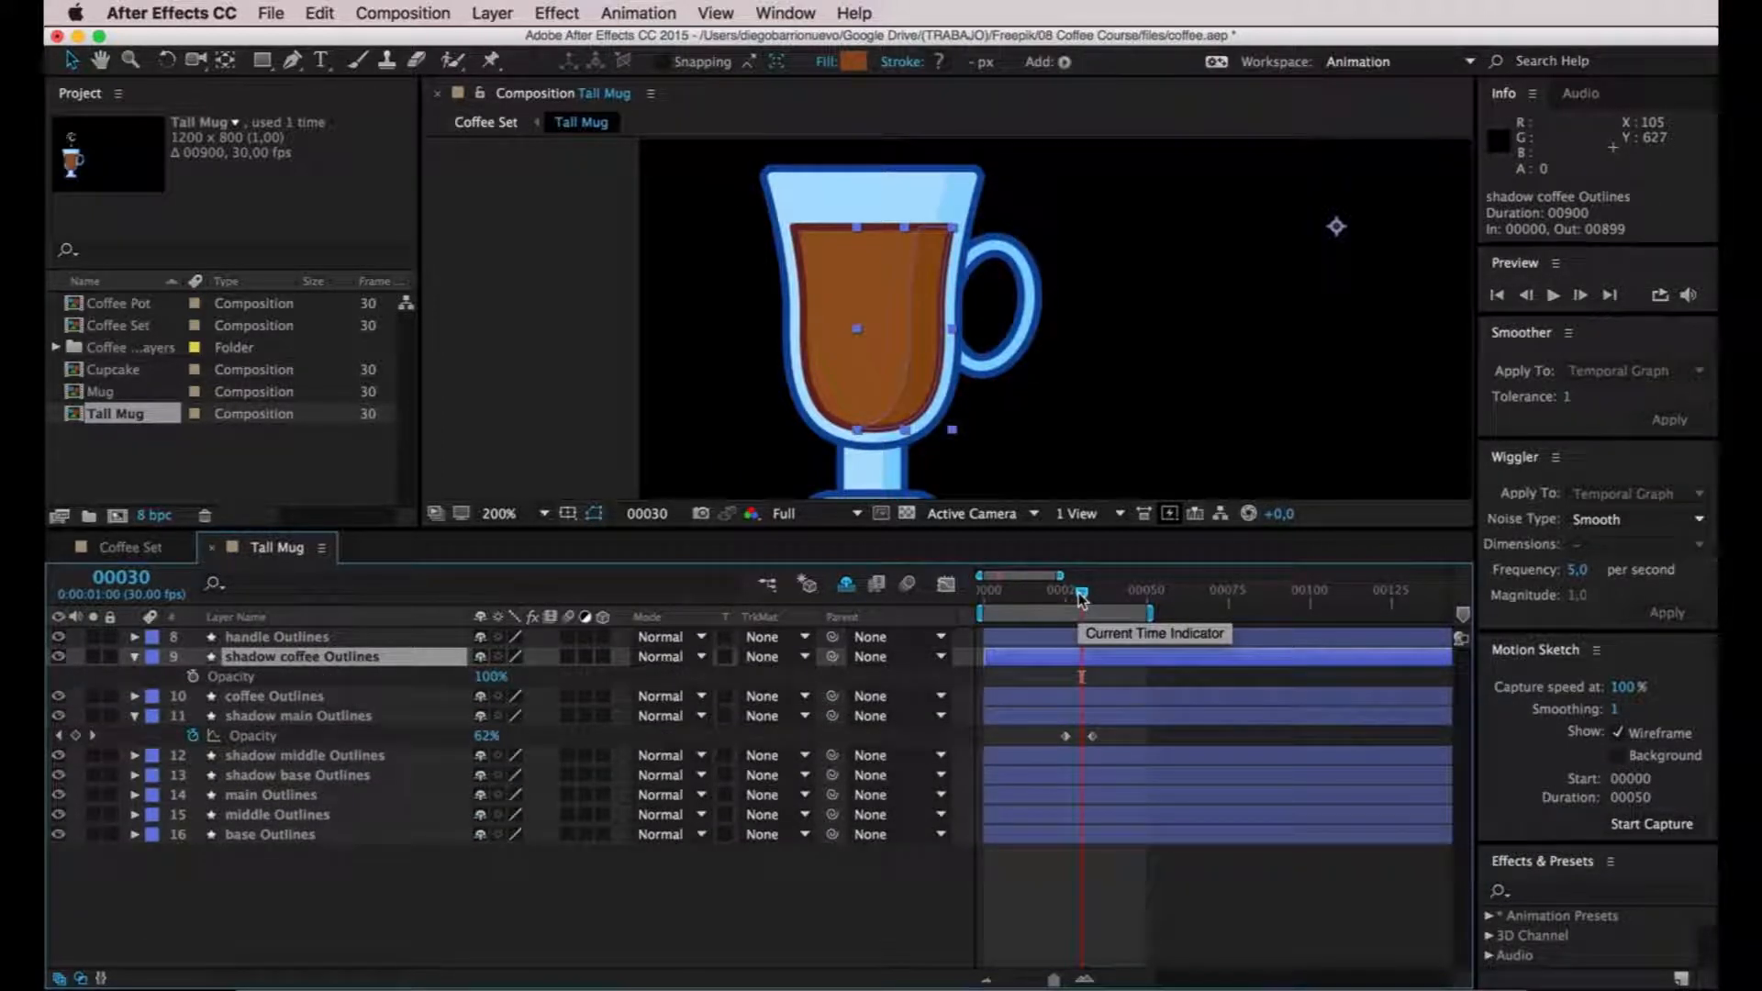
left_click_drag(1083, 595, 1090, 595)
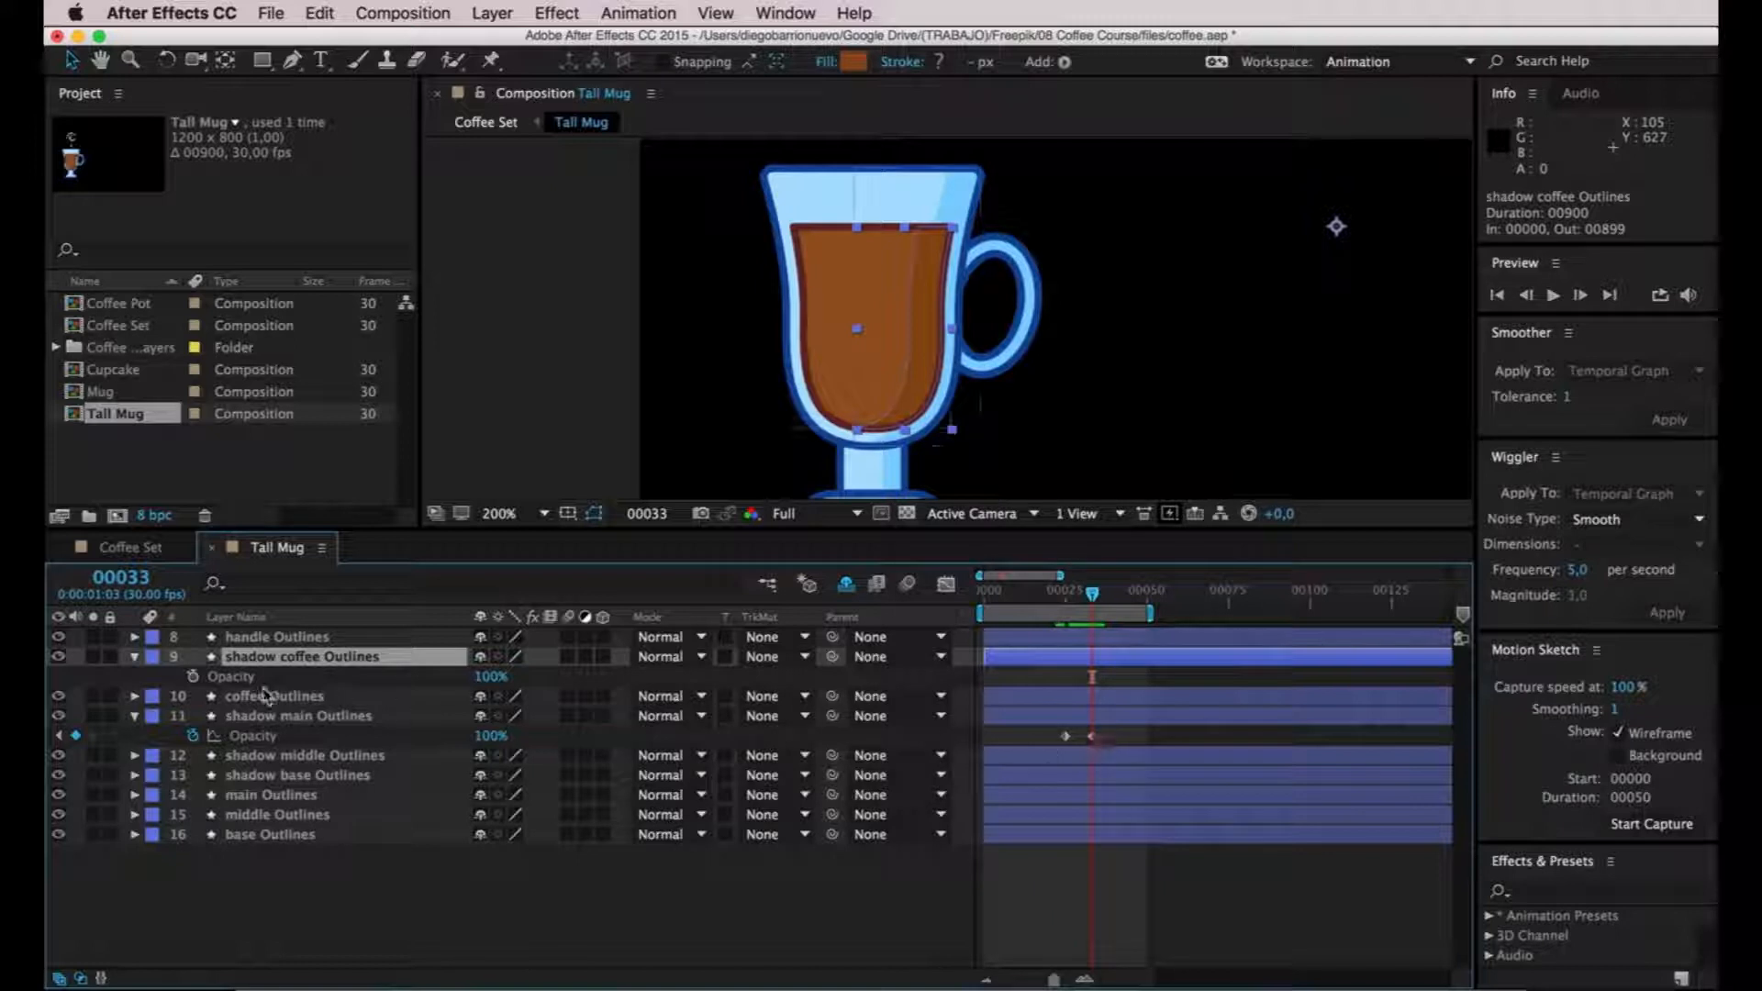
left_click(193, 676)
left_click(1125, 597)
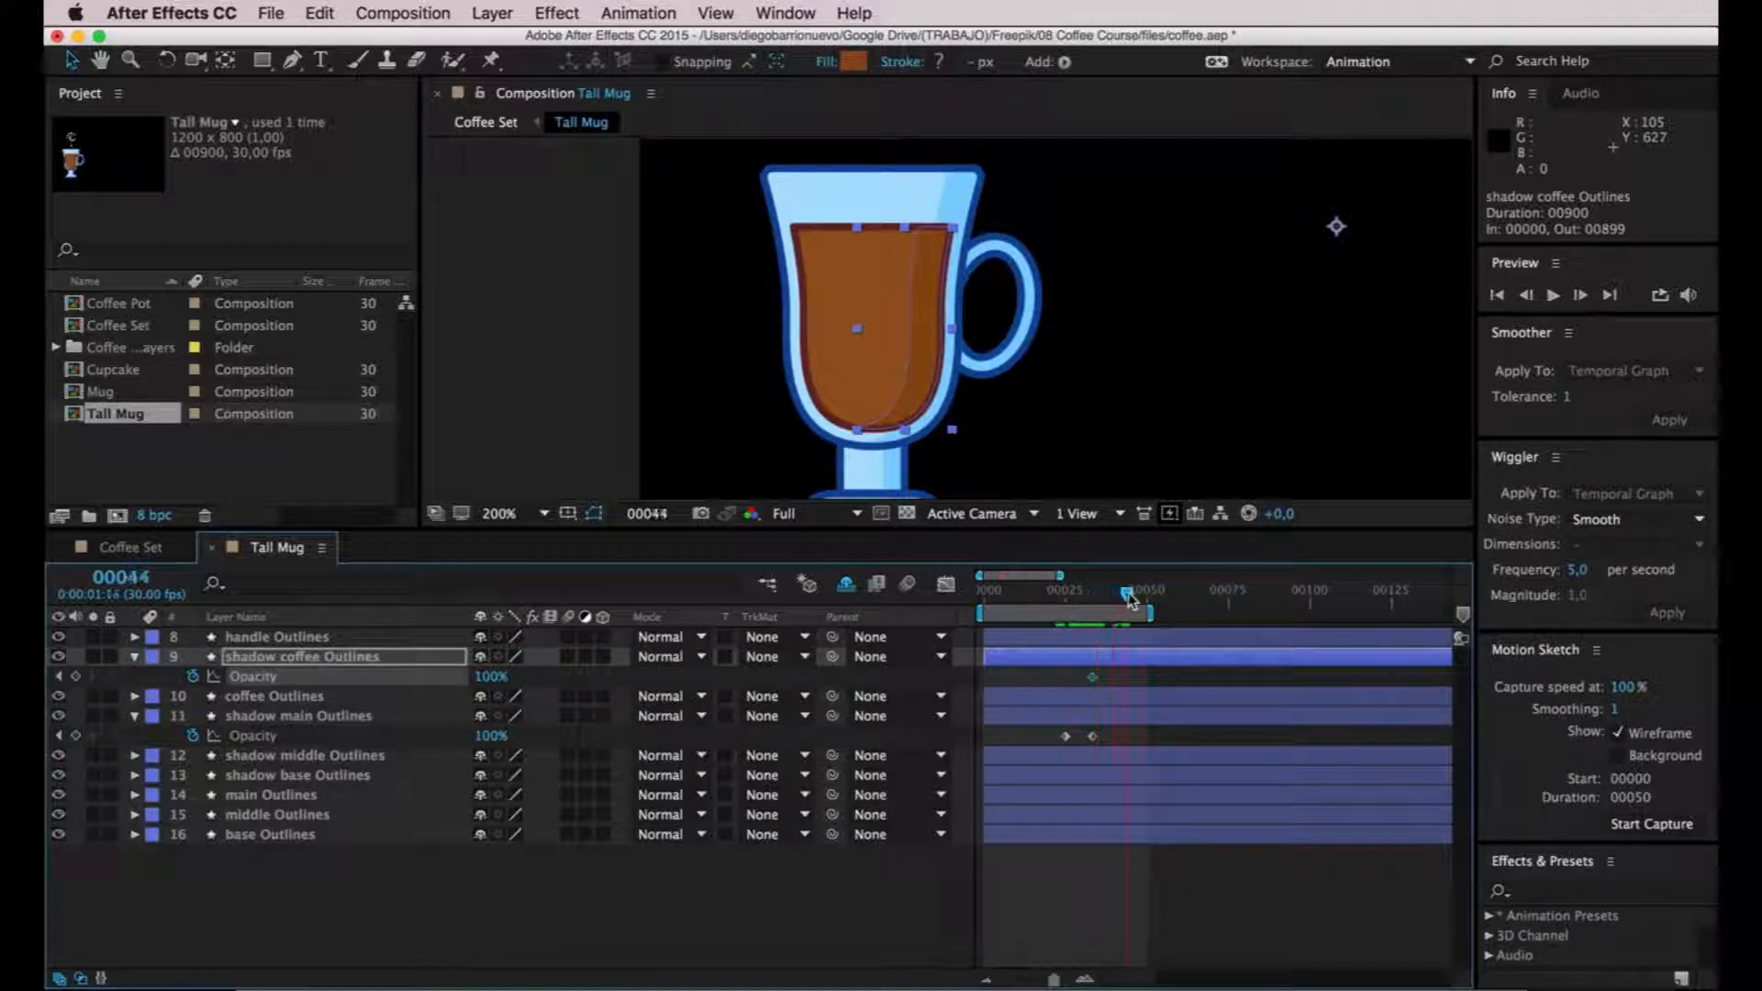
Set the shadow coffee Outlines layer's Opacity to 0% at frame 33 and scrub through its fade-in.
left_click(59, 676)
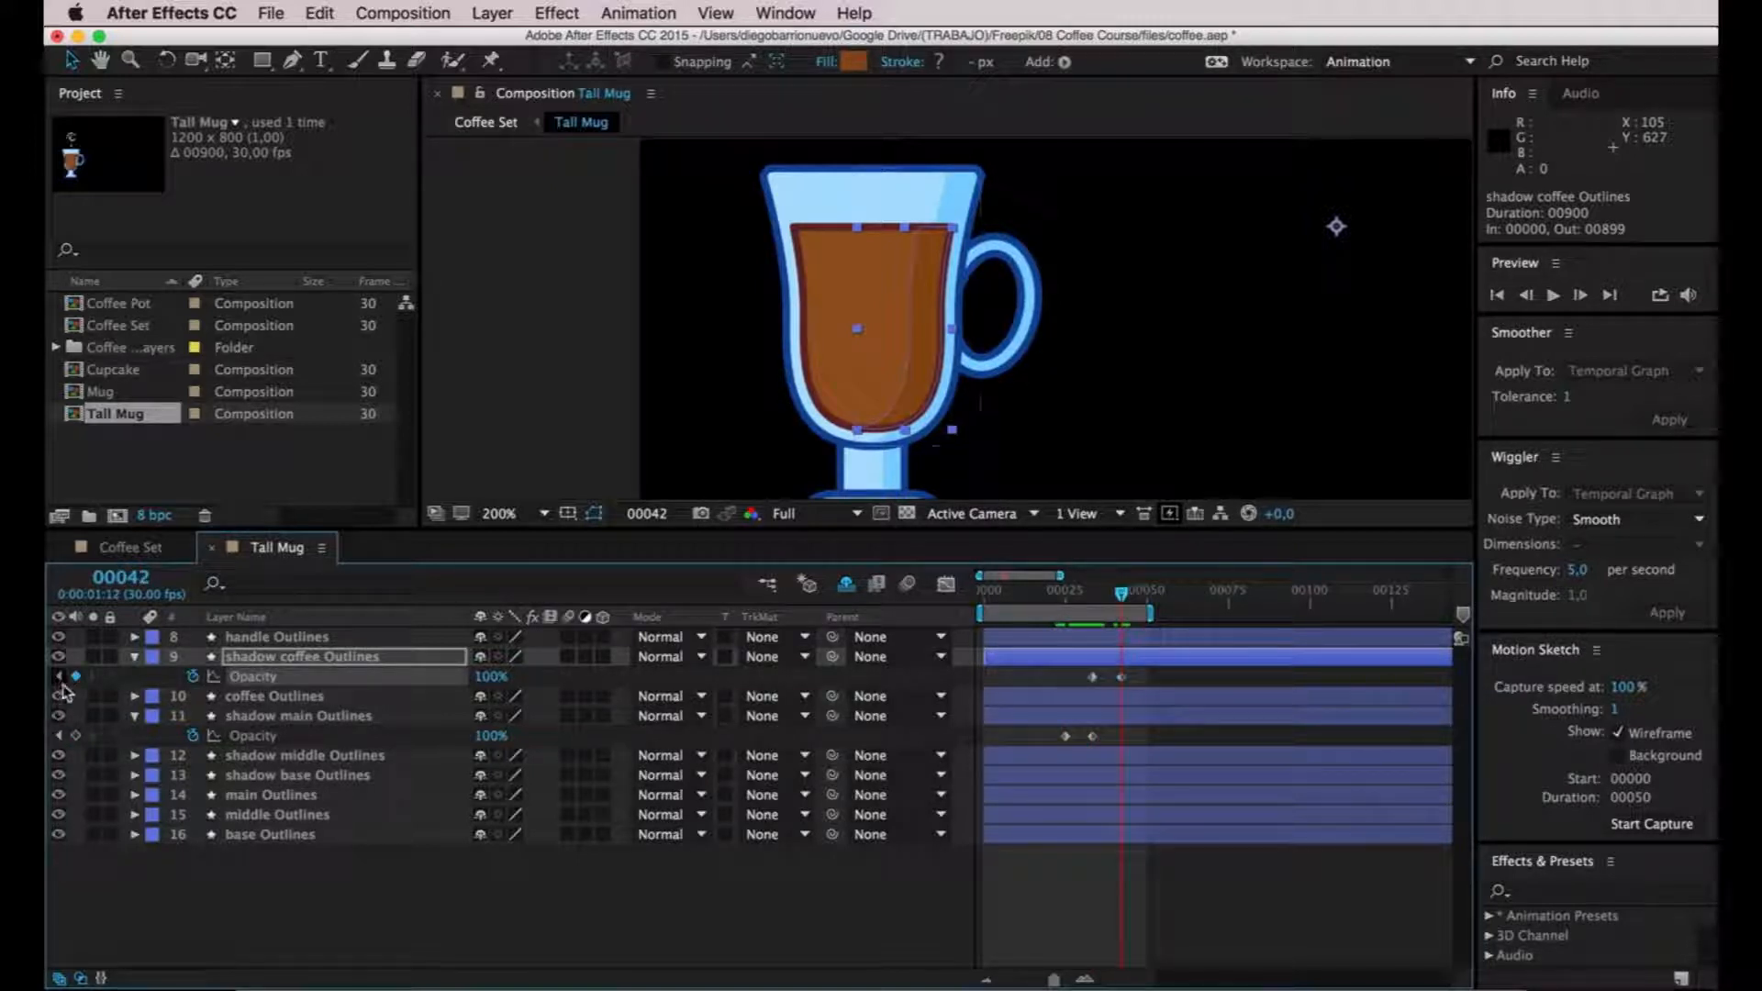
left_click(1093, 678)
left_click(492, 677)
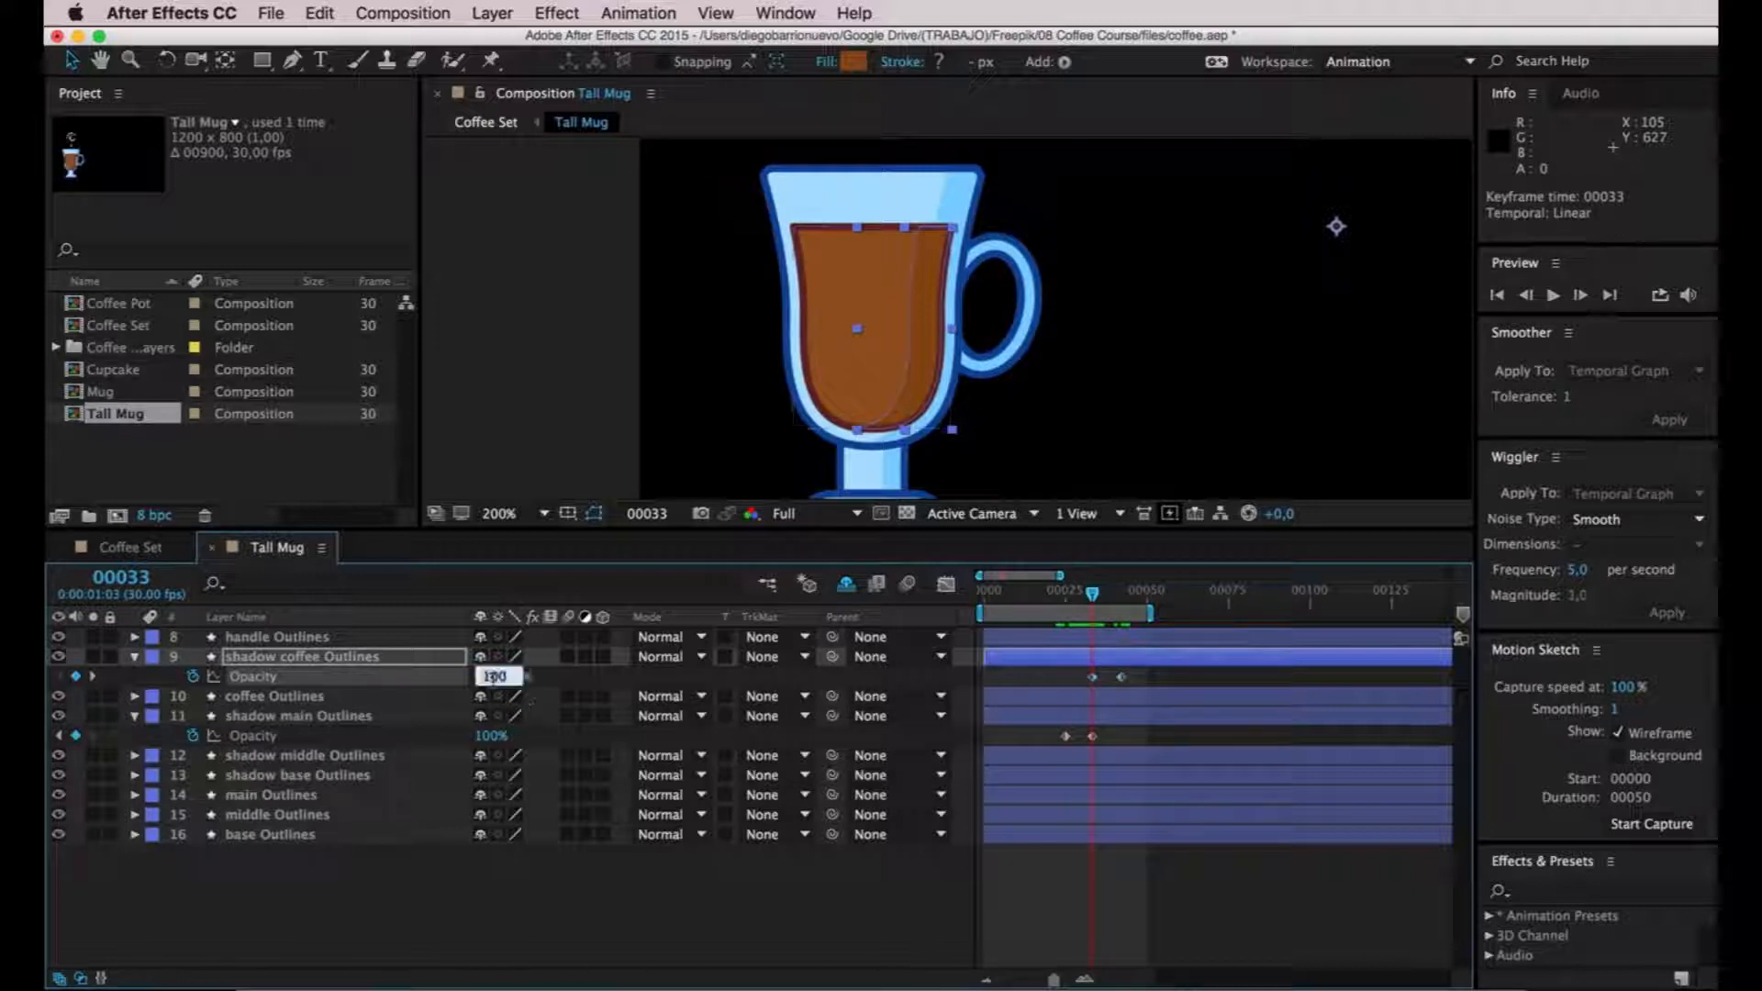
type("0")
key("Return")
left_click_drag(1074, 601, 1111, 592)
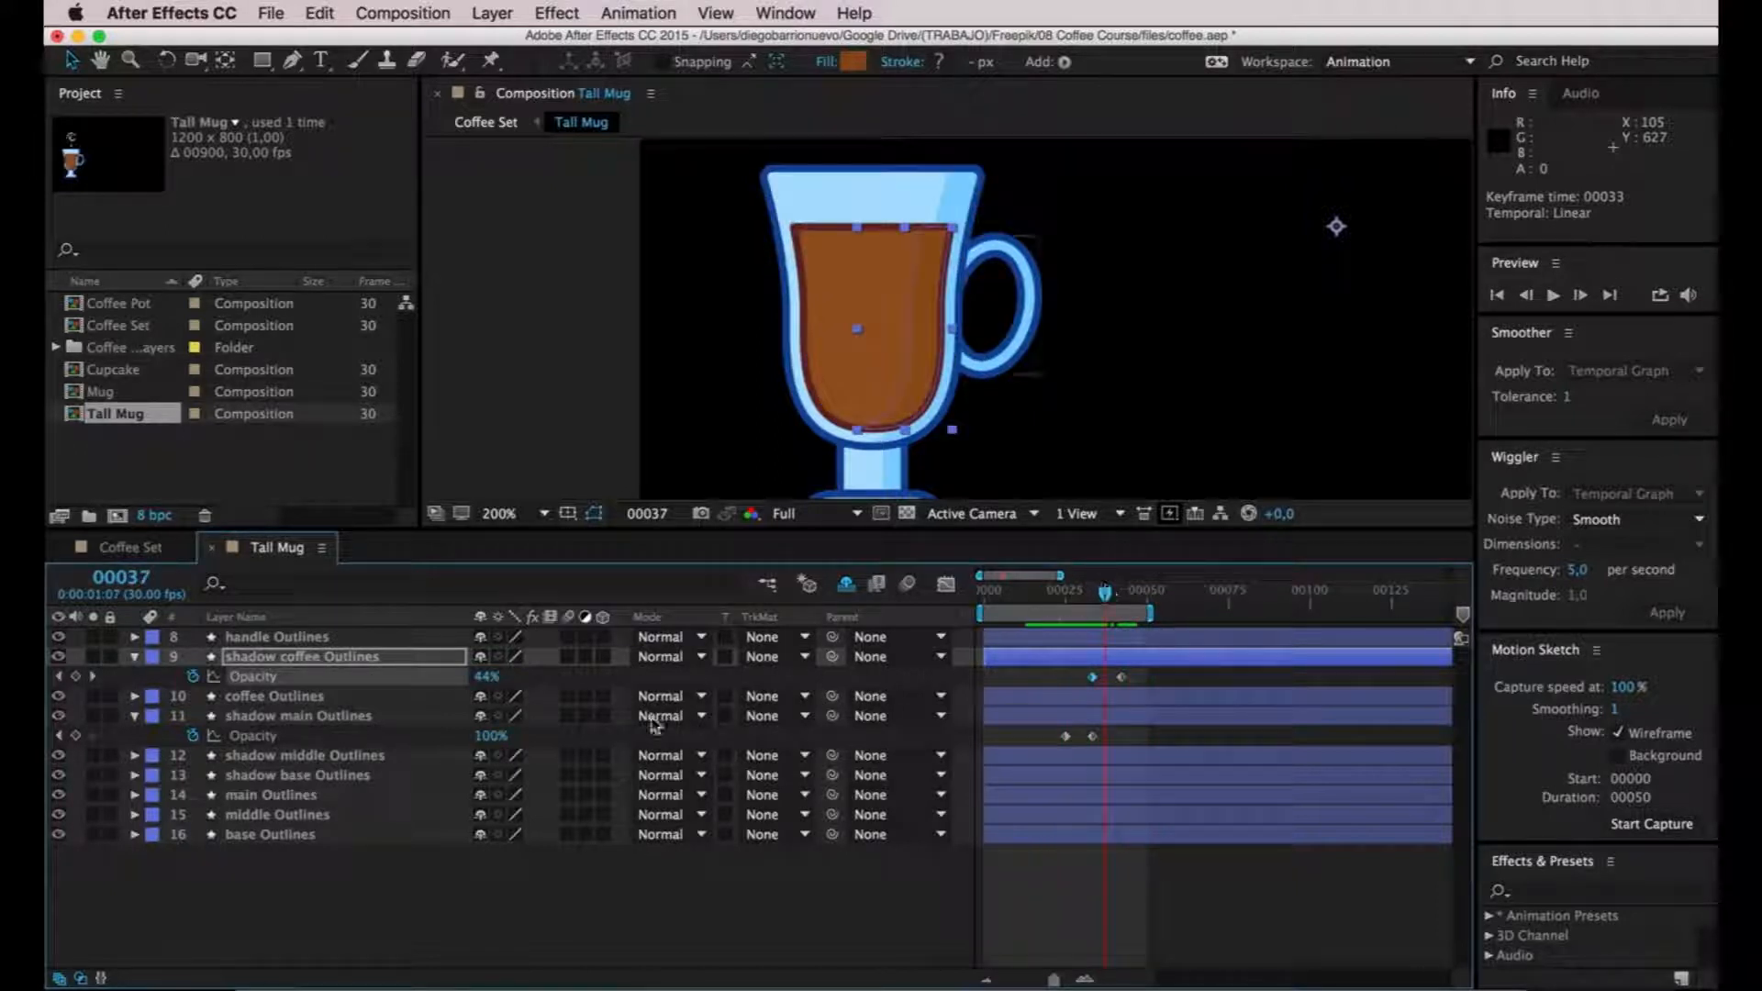
left_click(508, 915)
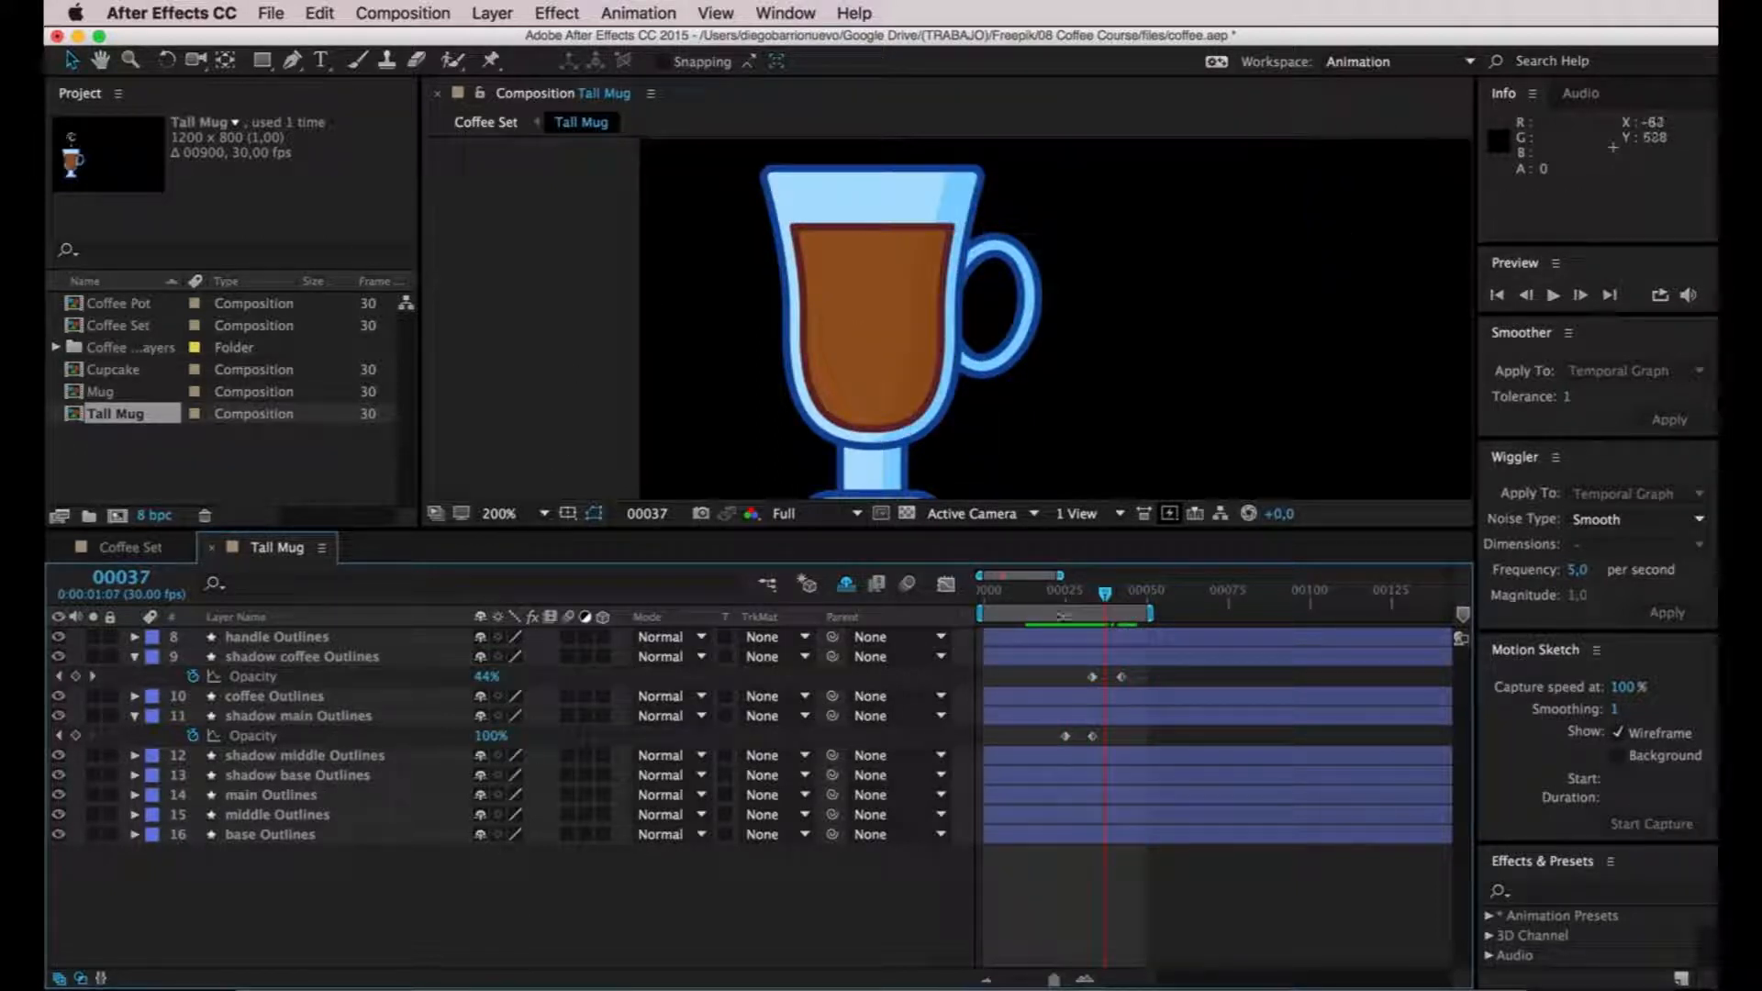
Draw an elliptical mask about 110 by 174 pixels around the handle on the handle Outlines layer.
left_click_drag(1108, 601, 1007, 597)
left_click(367, 636)
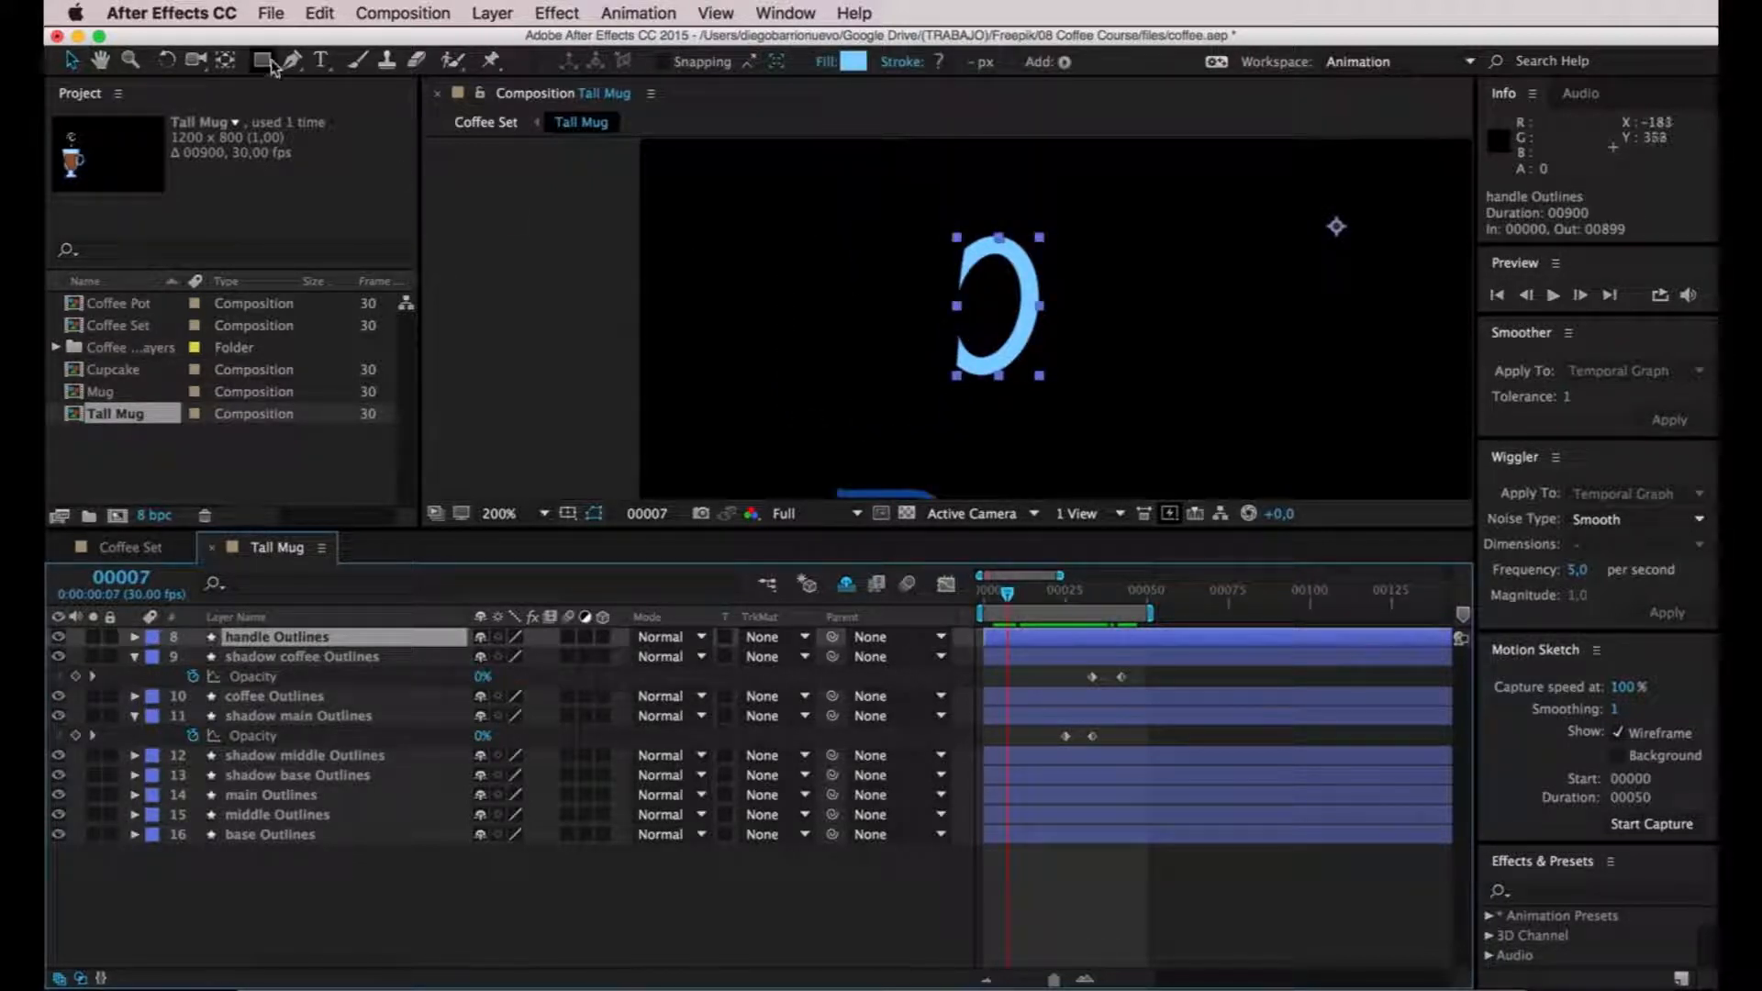
left_click_drag(262, 60, 308, 110)
left_click(1010, 396)
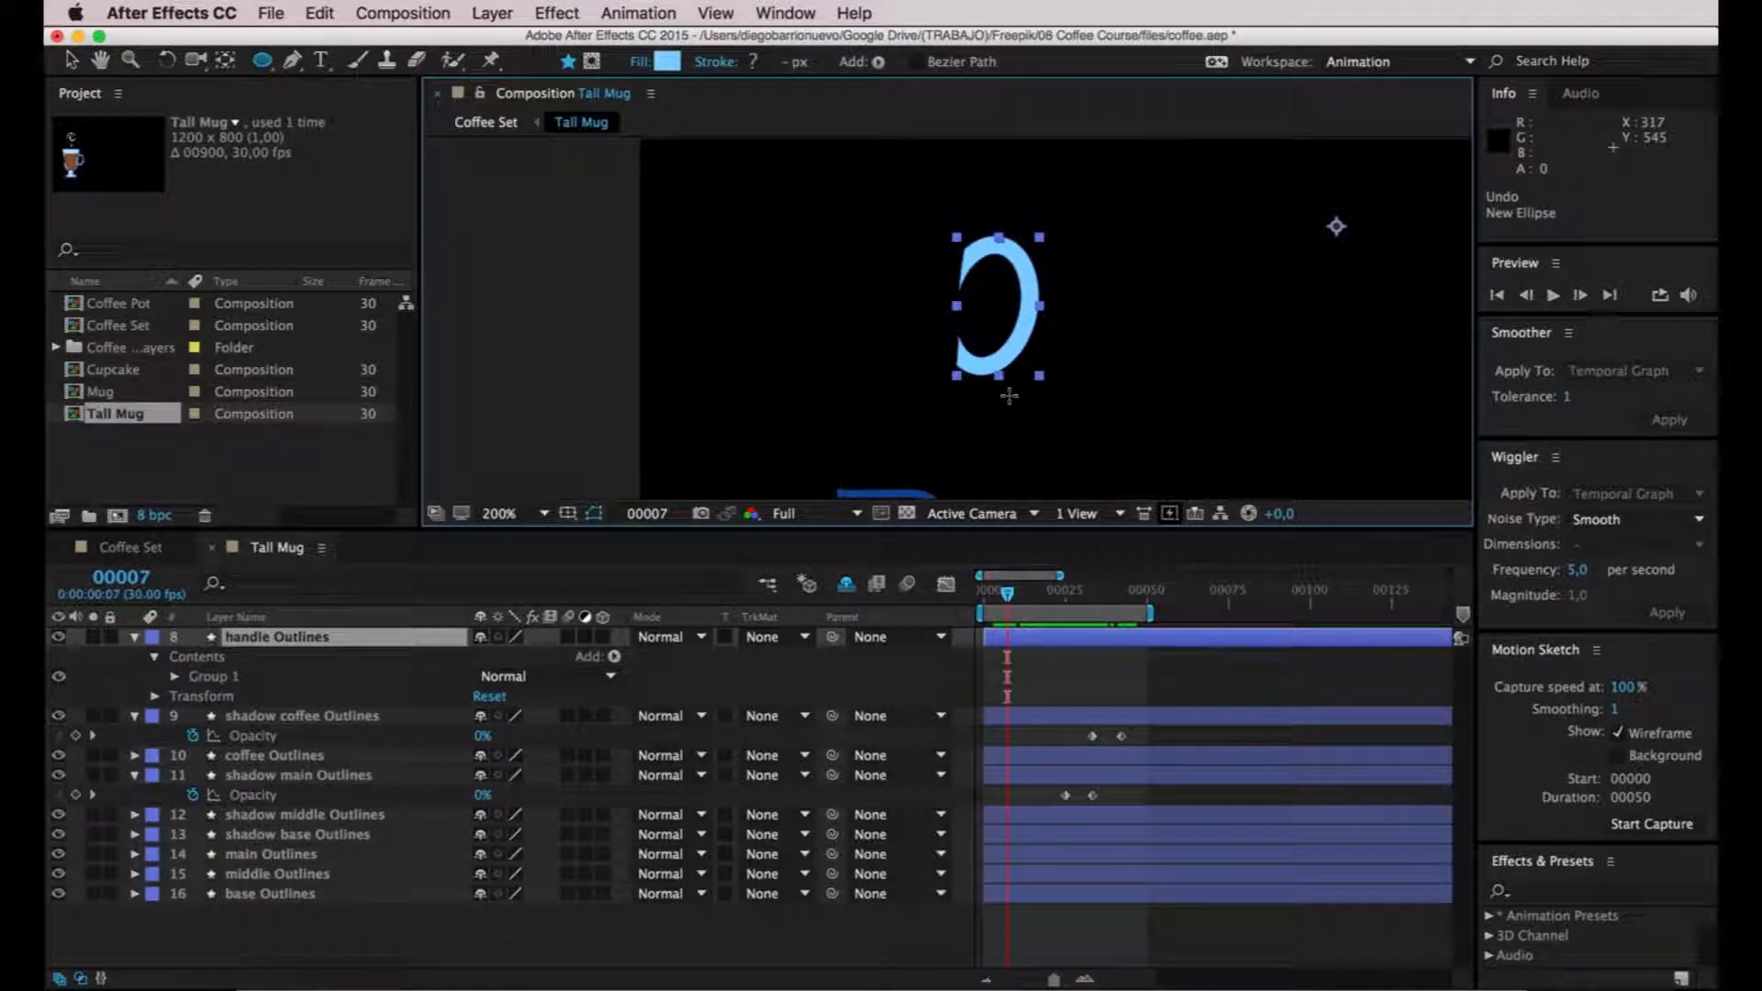
left_click(592, 61)
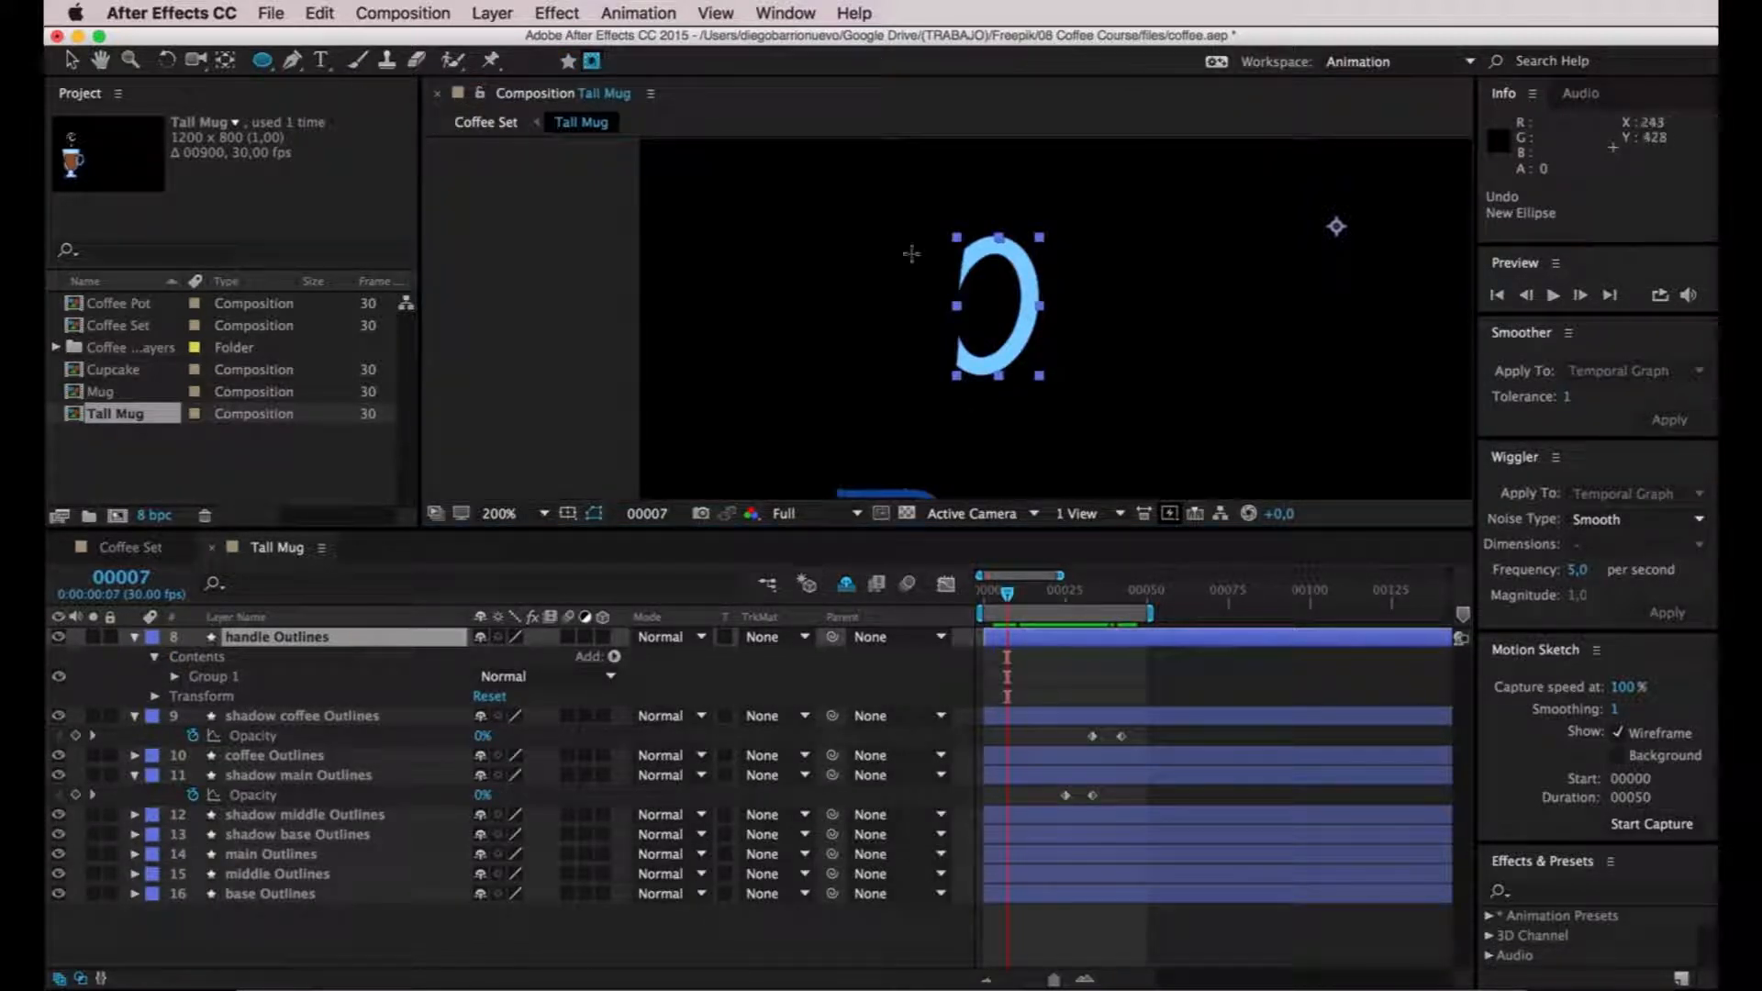
mouse_move(893, 219)
left_mouse_down()
mouse_move(1072, 392)
mouse_move(1029, 413)
mouse_move(1055, 413)
left_mouse_up()
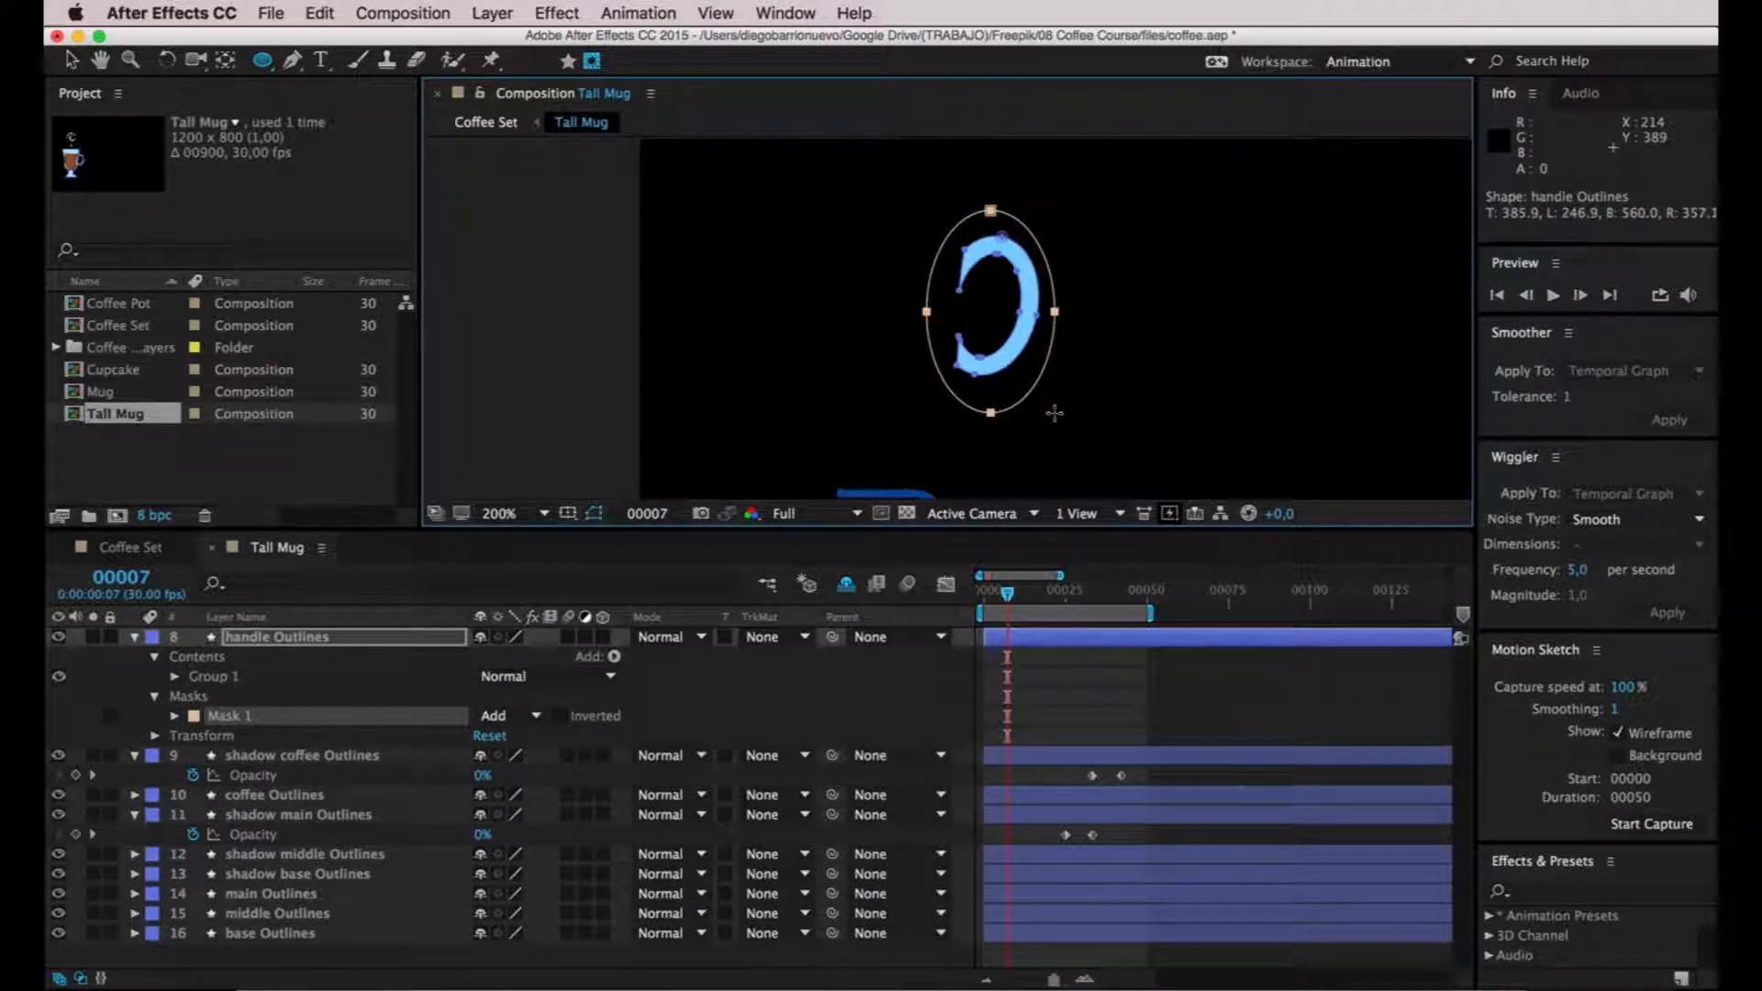
Add a Mask Path keyframe to the handle Outlines mask at frame 15.
key("space")
key("space")
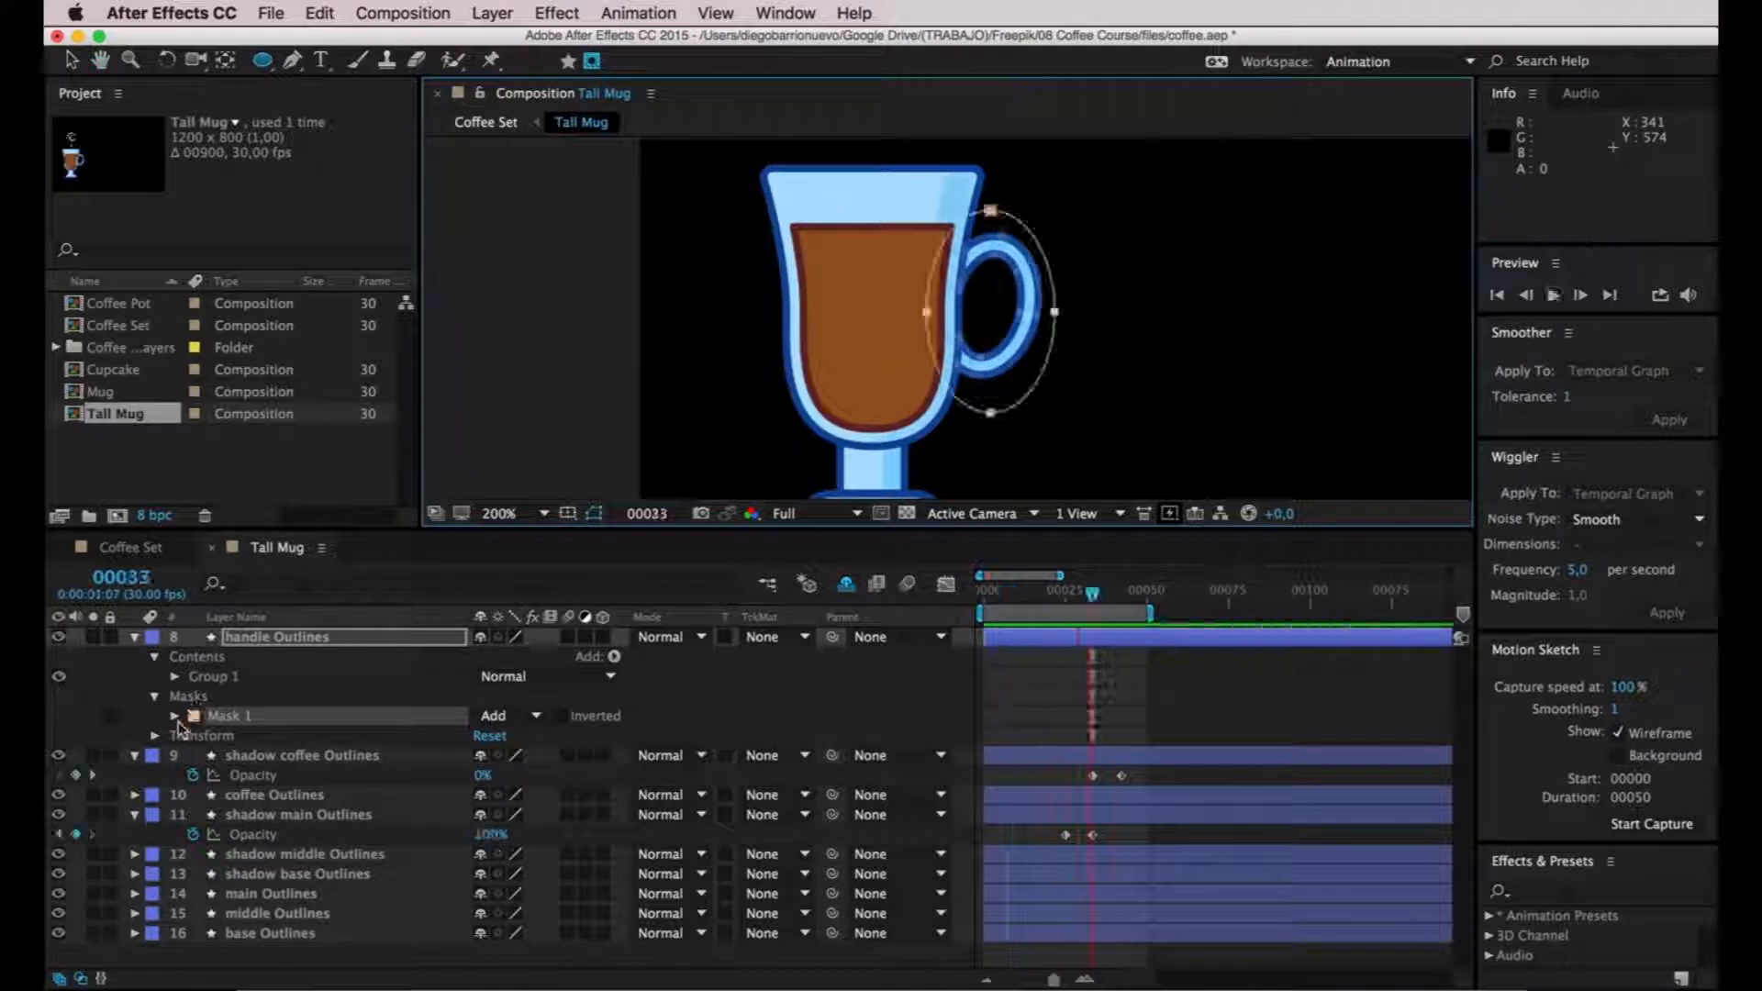
left_click(175, 716)
left_click(212, 735)
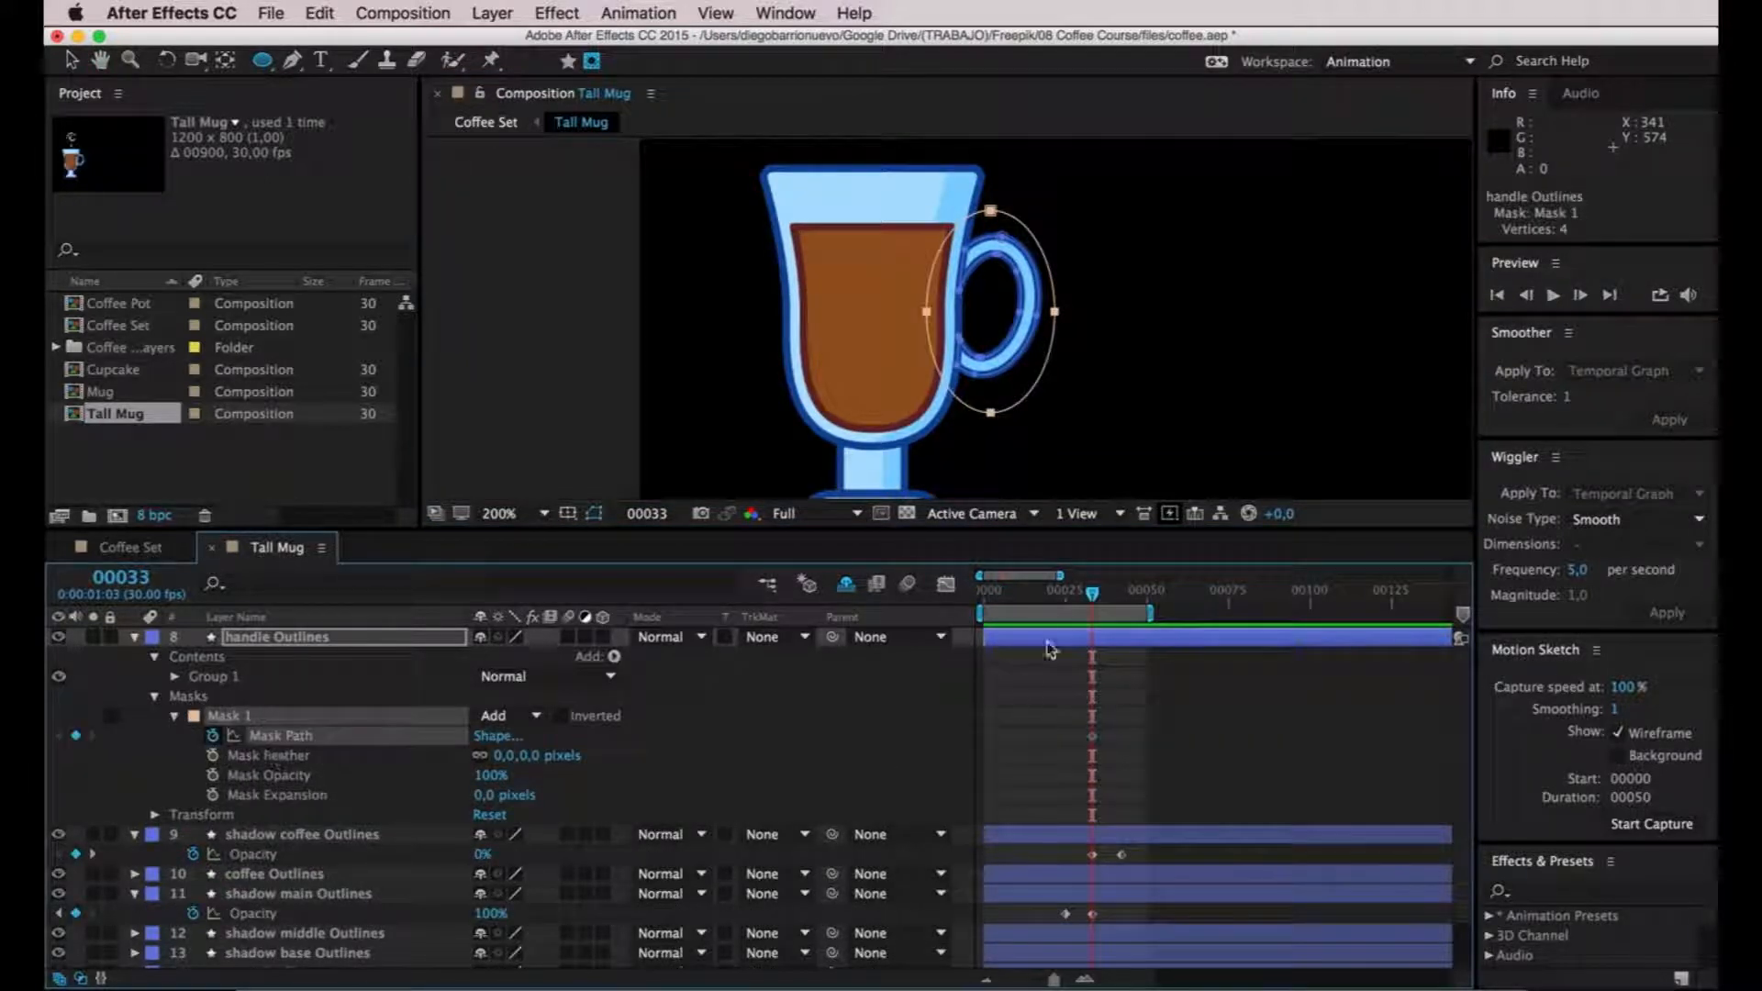
key("super+z")
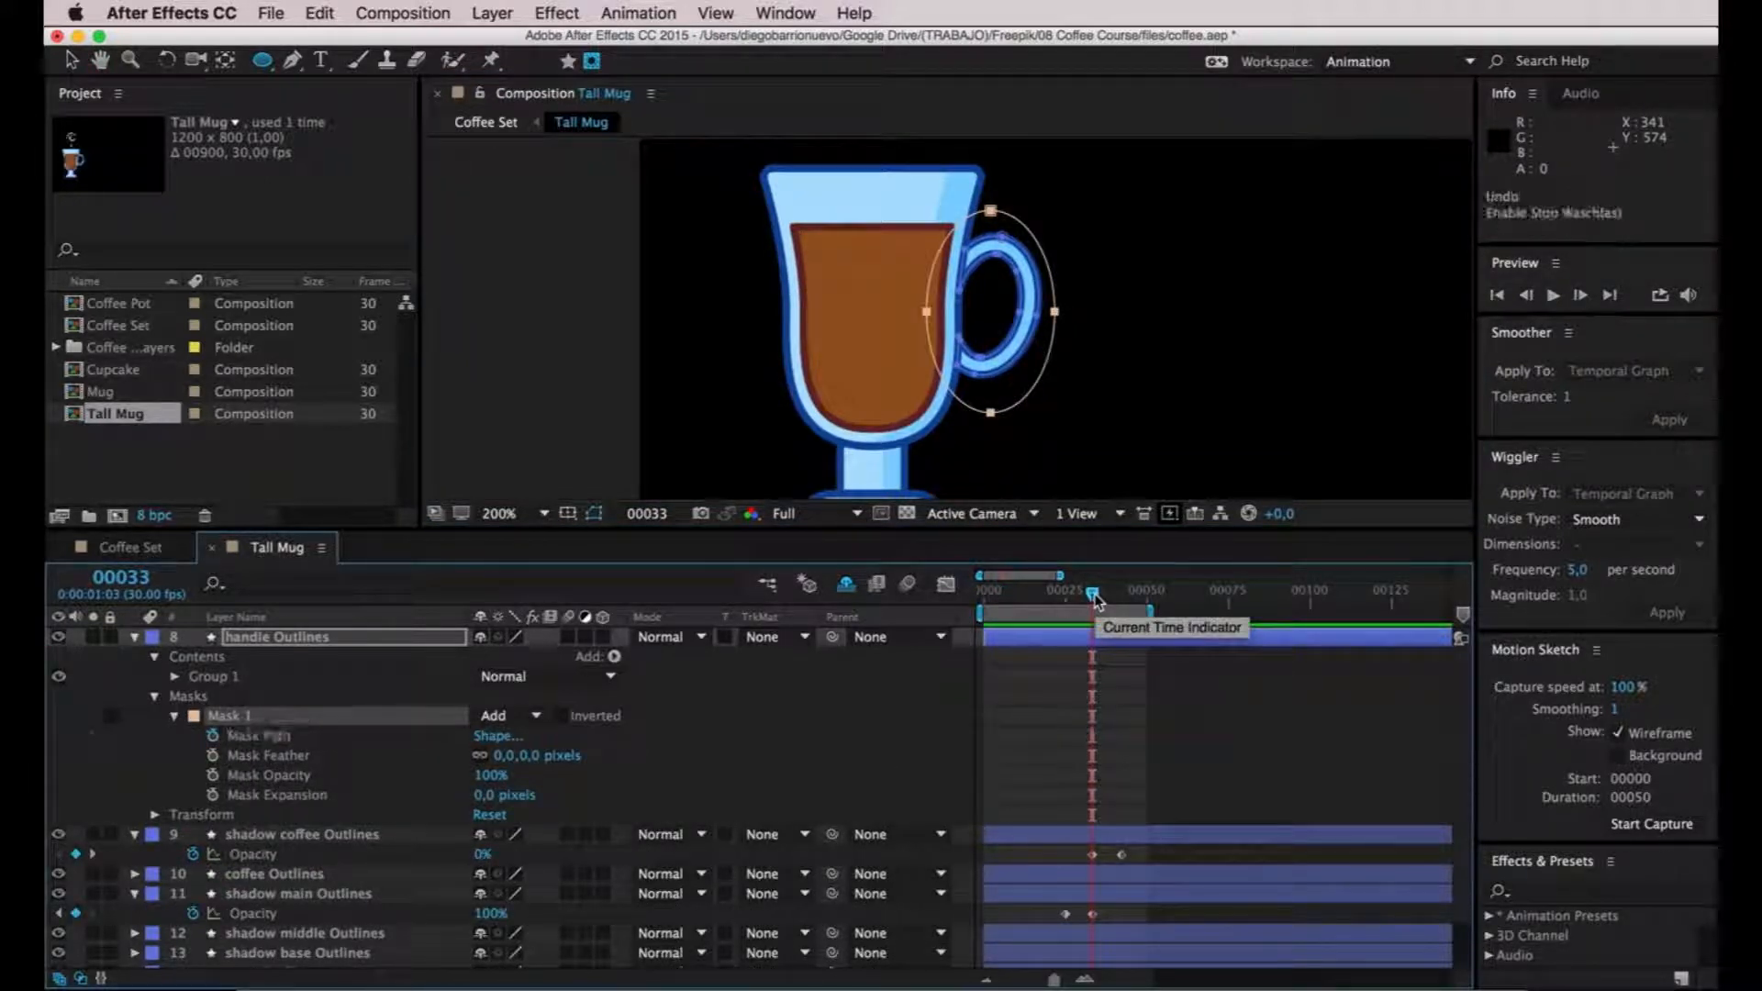
mouse_move(1094, 599)
left_mouse_down()
mouse_move(992, 597)
mouse_move(1036, 595)
left_mouse_up()
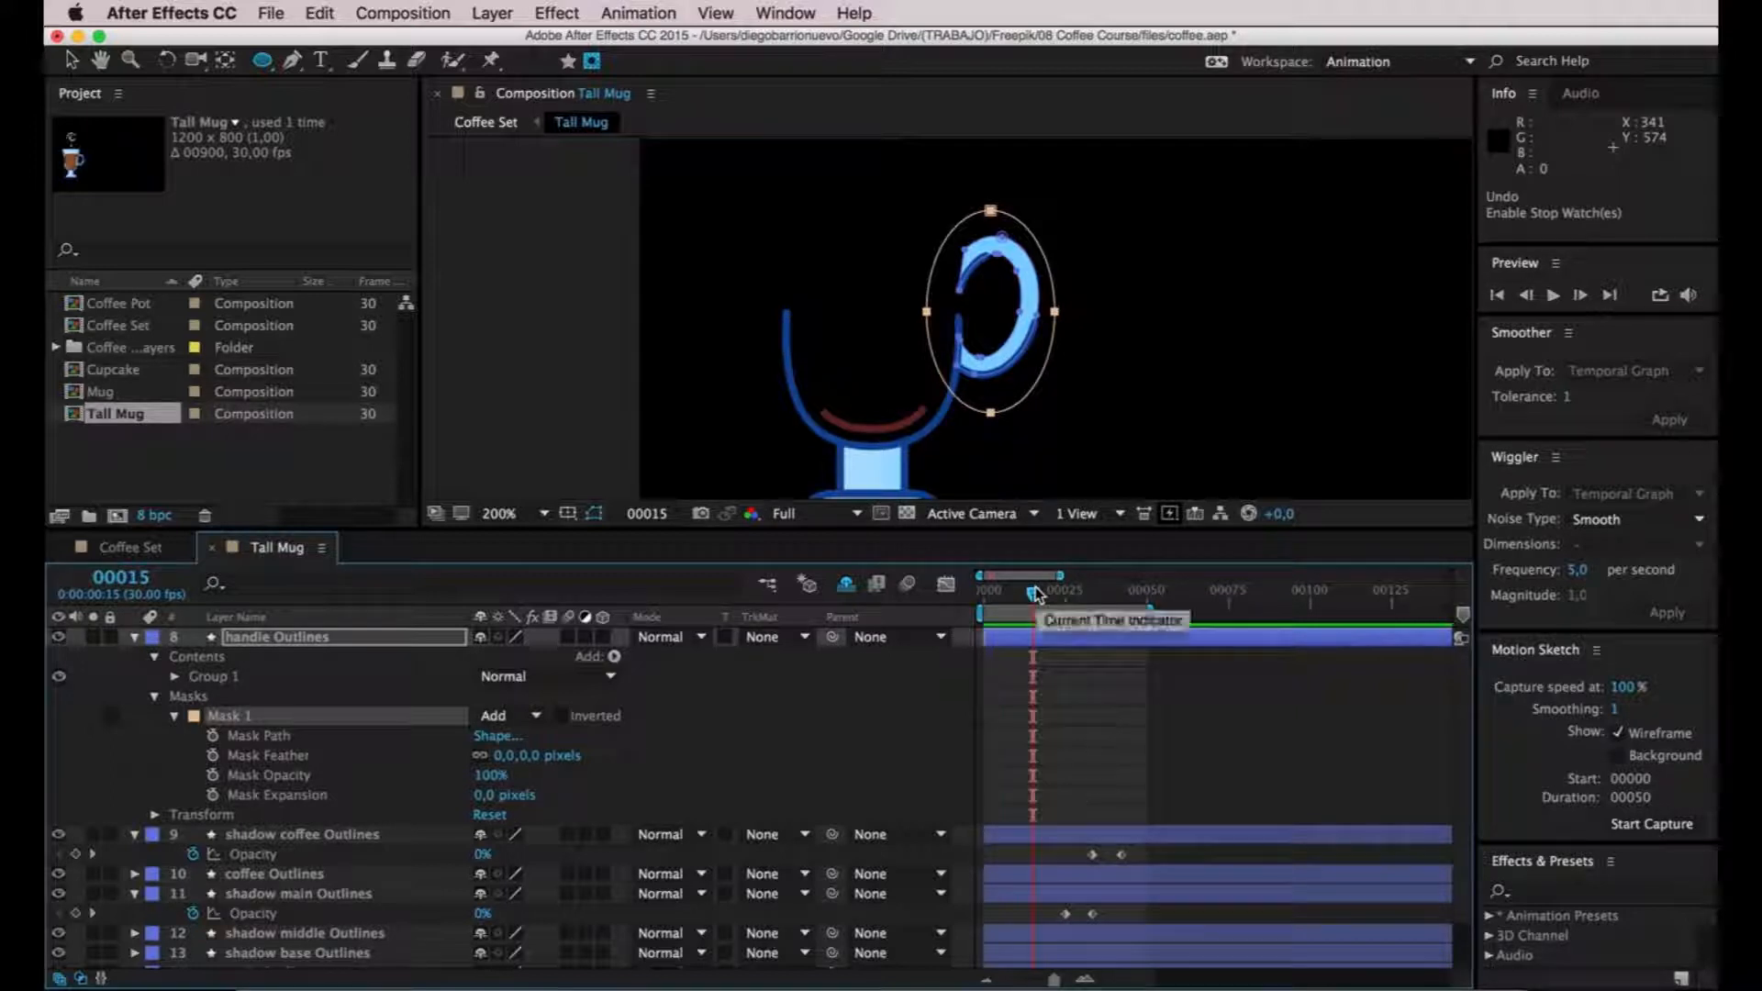
left_click(213, 736)
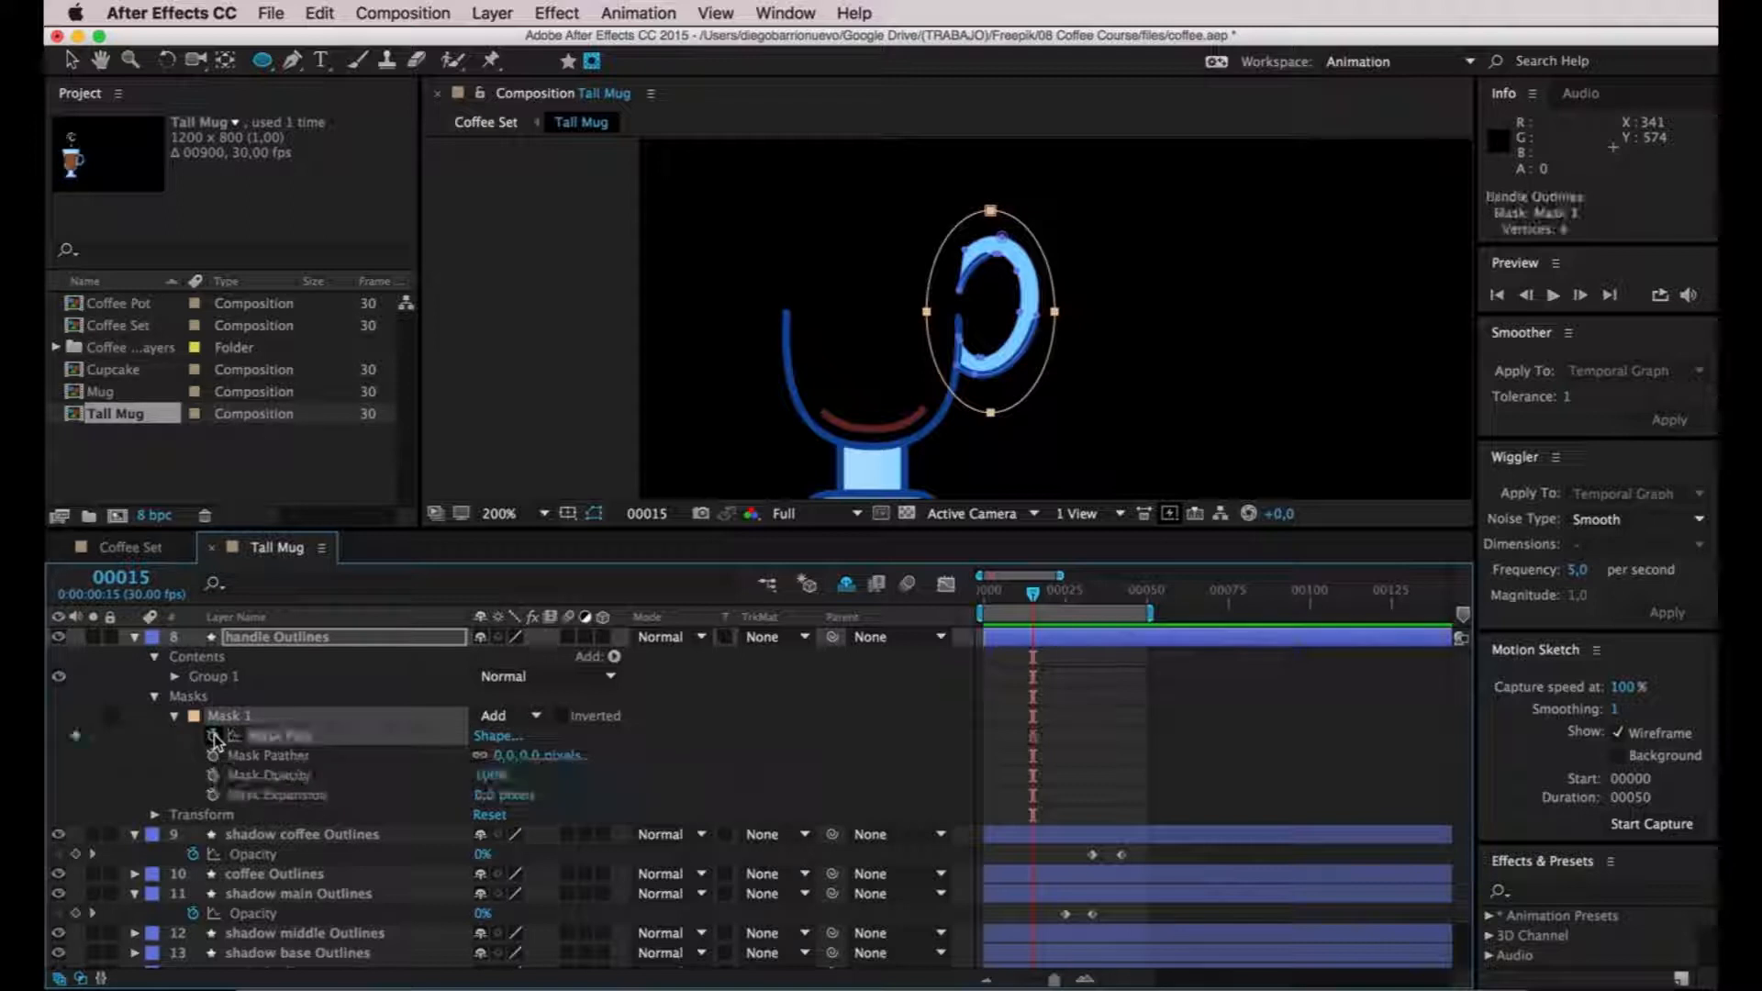
Add a second Mask Path keyframe for the handle at frame 21 and return to the keyframe at frame 15.
left_click_drag(1044, 602, 1047, 597)
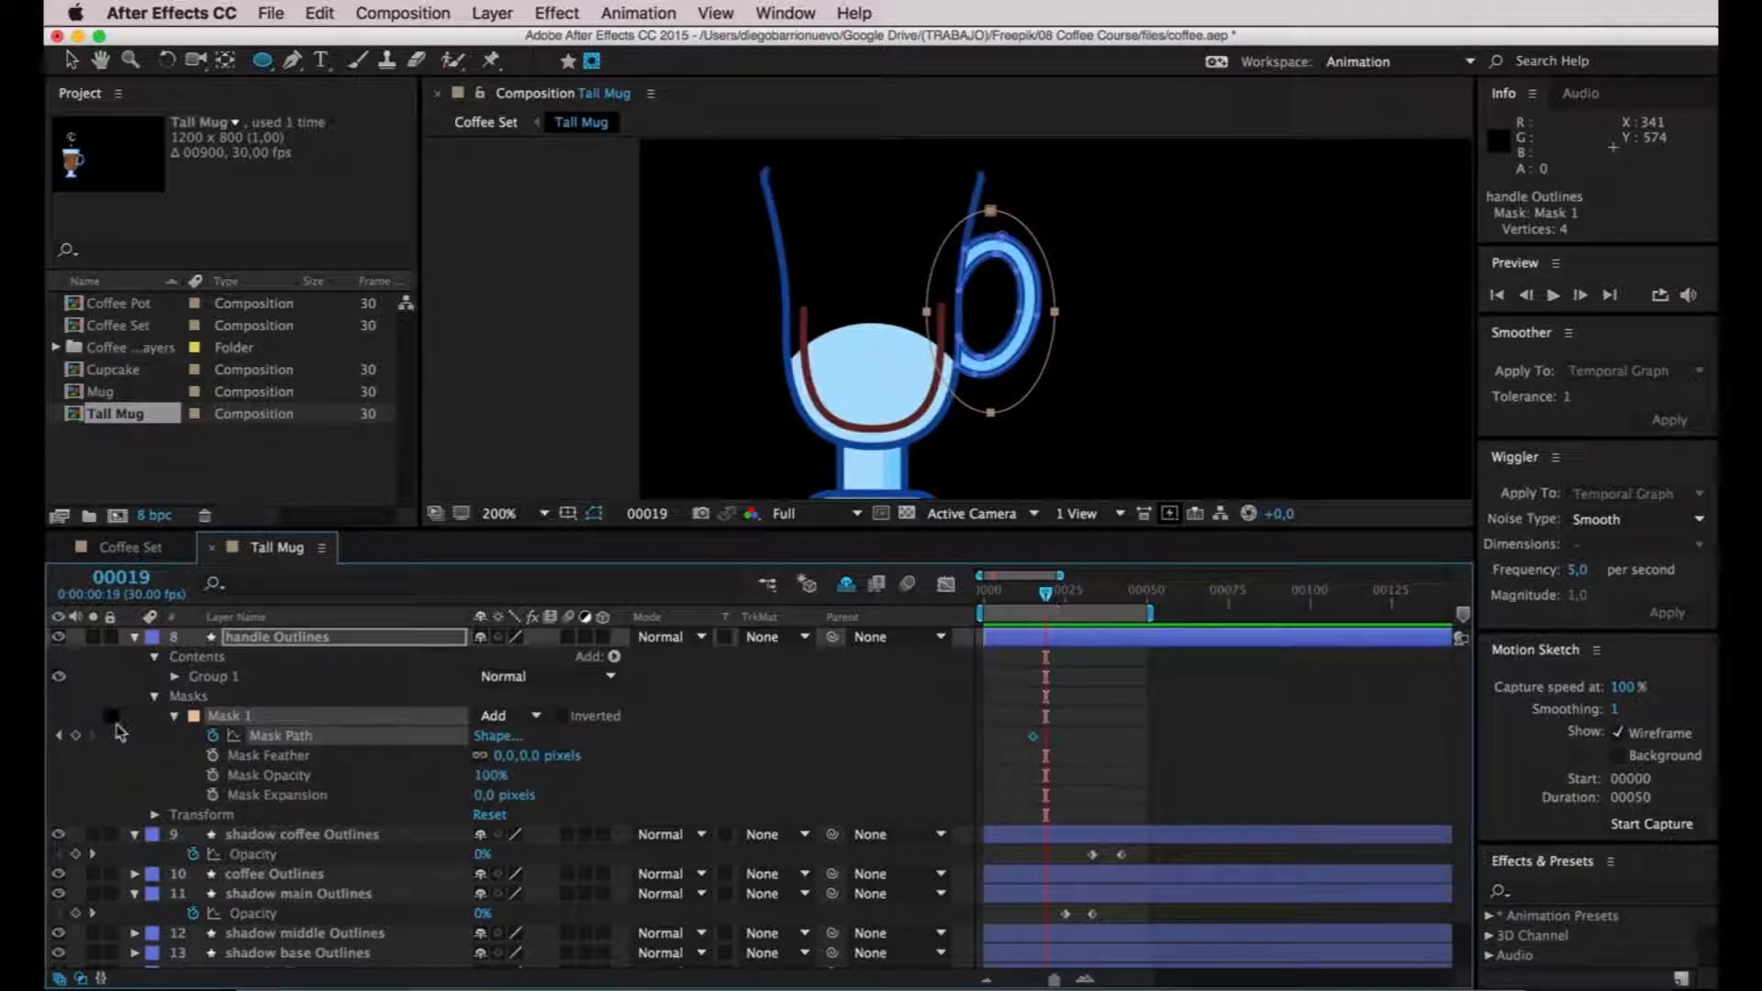
left_click(76, 736)
left_click_drag(1046, 736, 1052, 737)
left_click(61, 737)
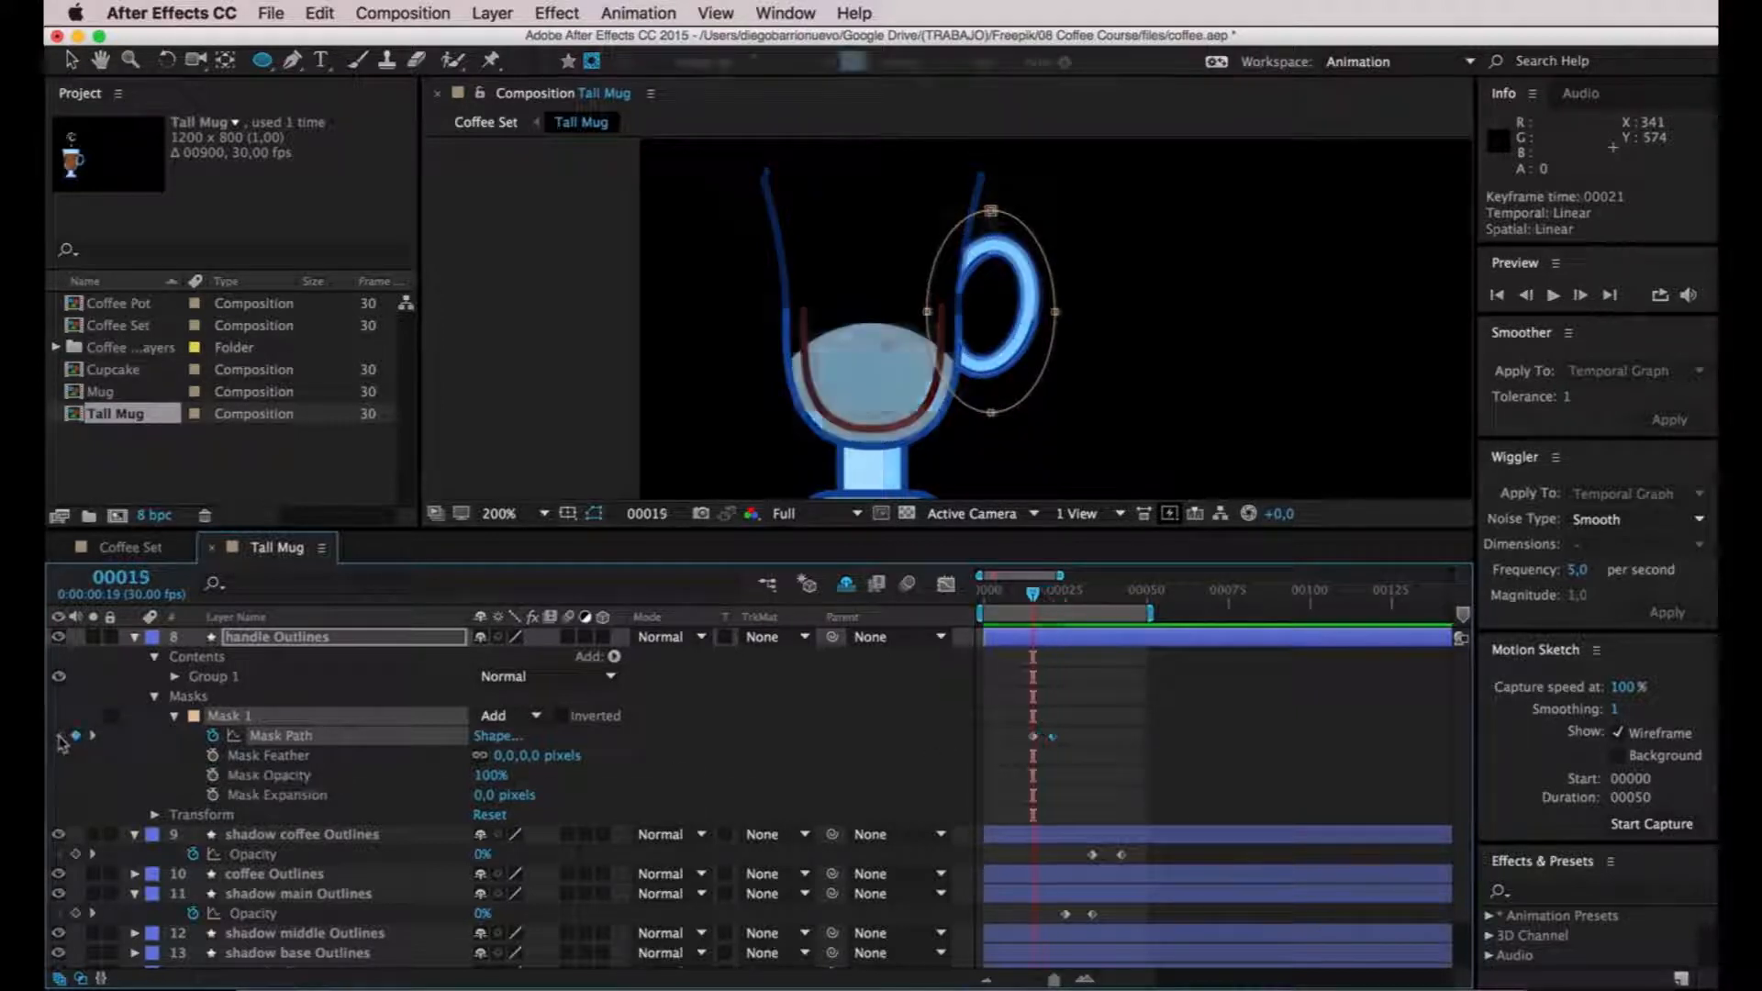
At frame 15, shrink the handle's elliptical mask around its centre until it sits inside the handle's opening.
key("v")
double_click(993, 209)
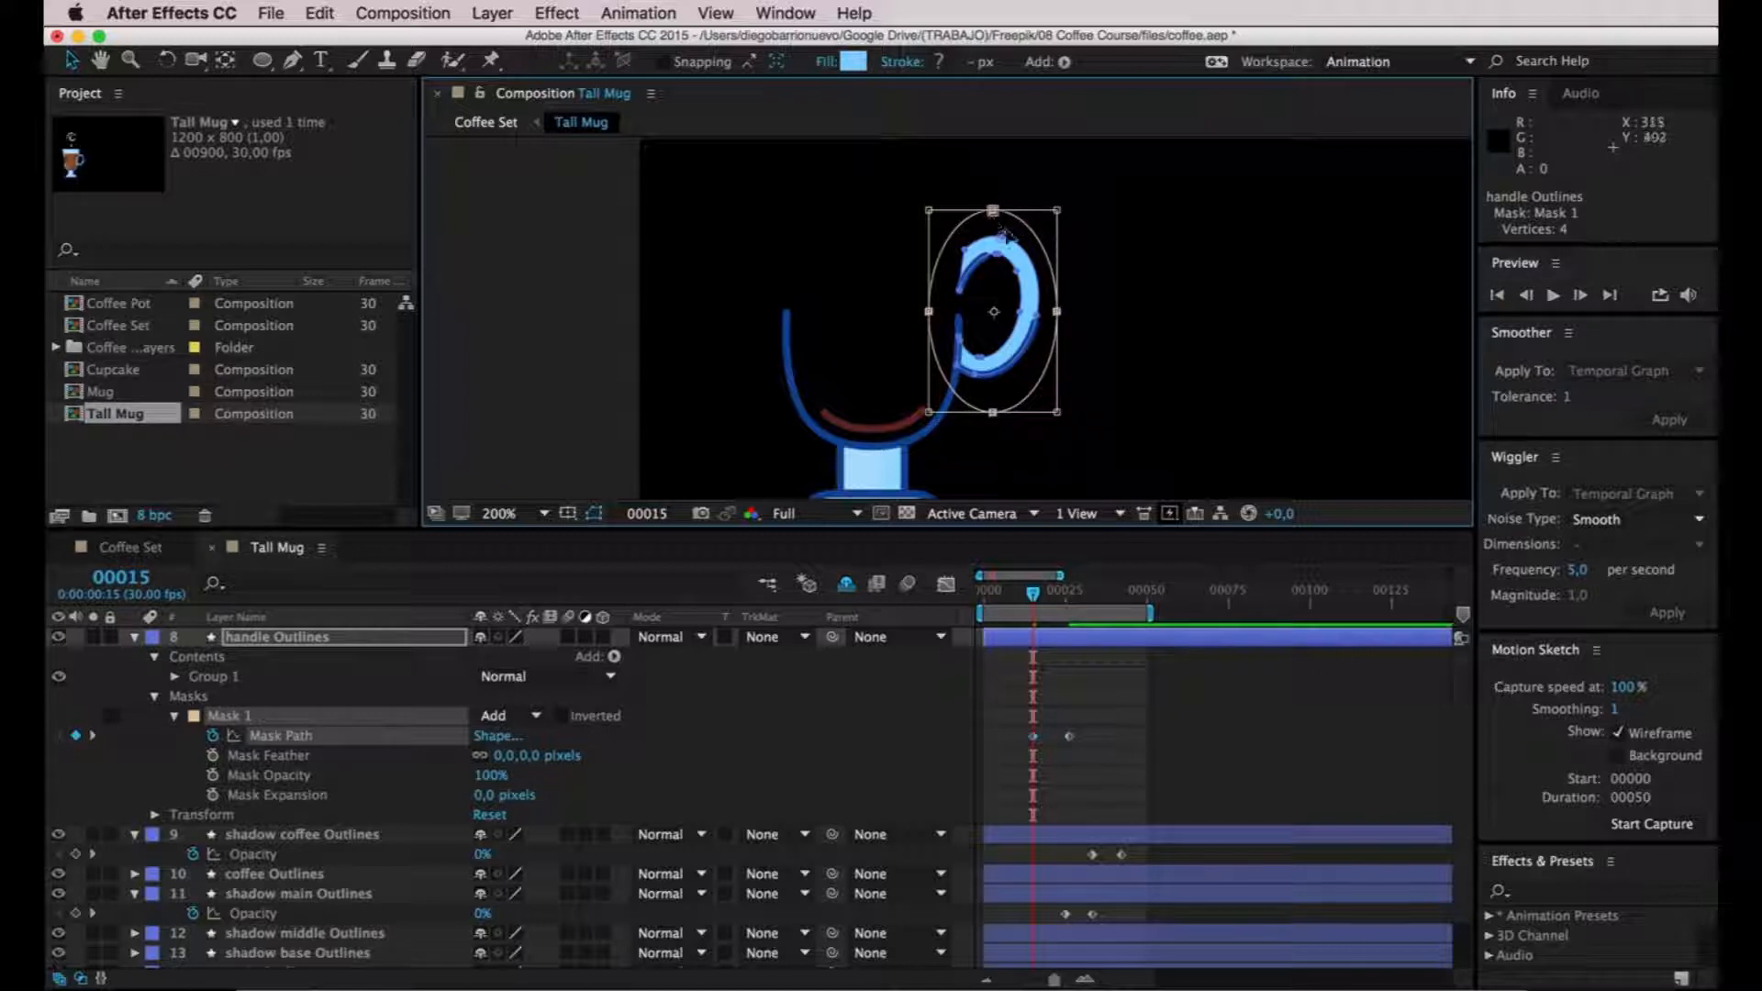
left_click_drag(1060, 206, 1004, 304)
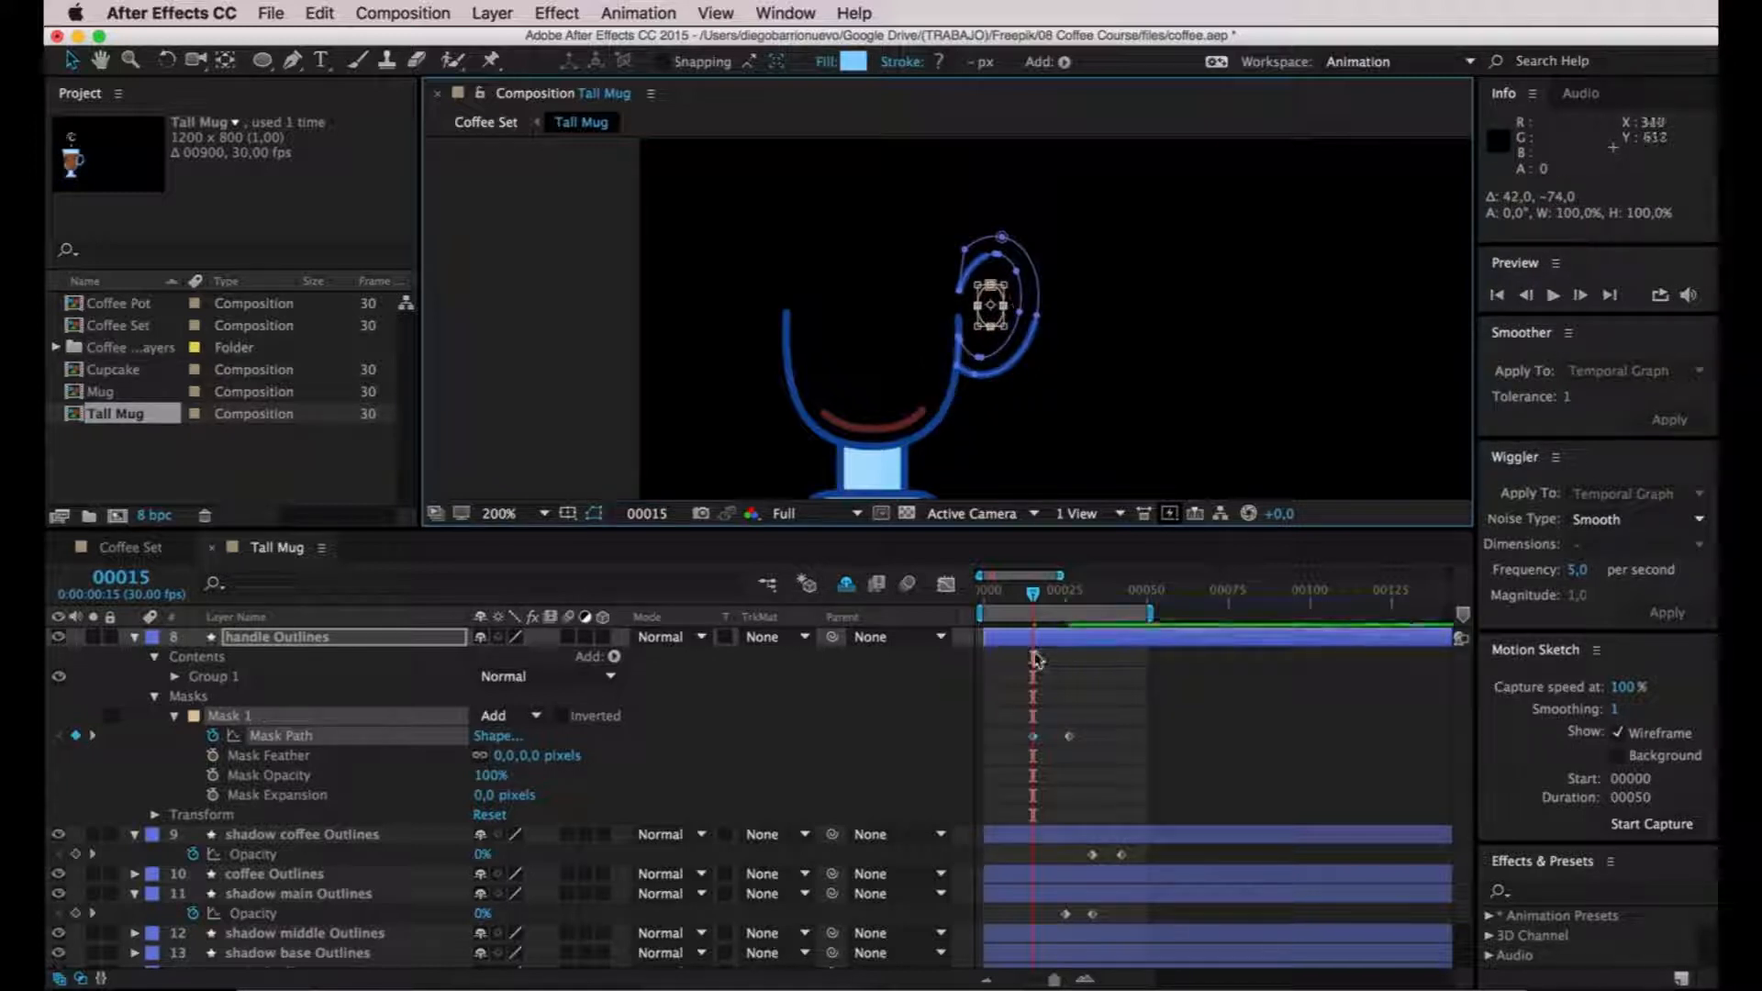
Retime the handle's Mask Path keyframes to about frames 10 and 24 and preview the fill's growth.
mouse_move(1033, 598)
left_mouse_down()
mouse_move(1078, 598)
mouse_move(985, 618)
mouse_move(1026, 606)
left_mouse_up()
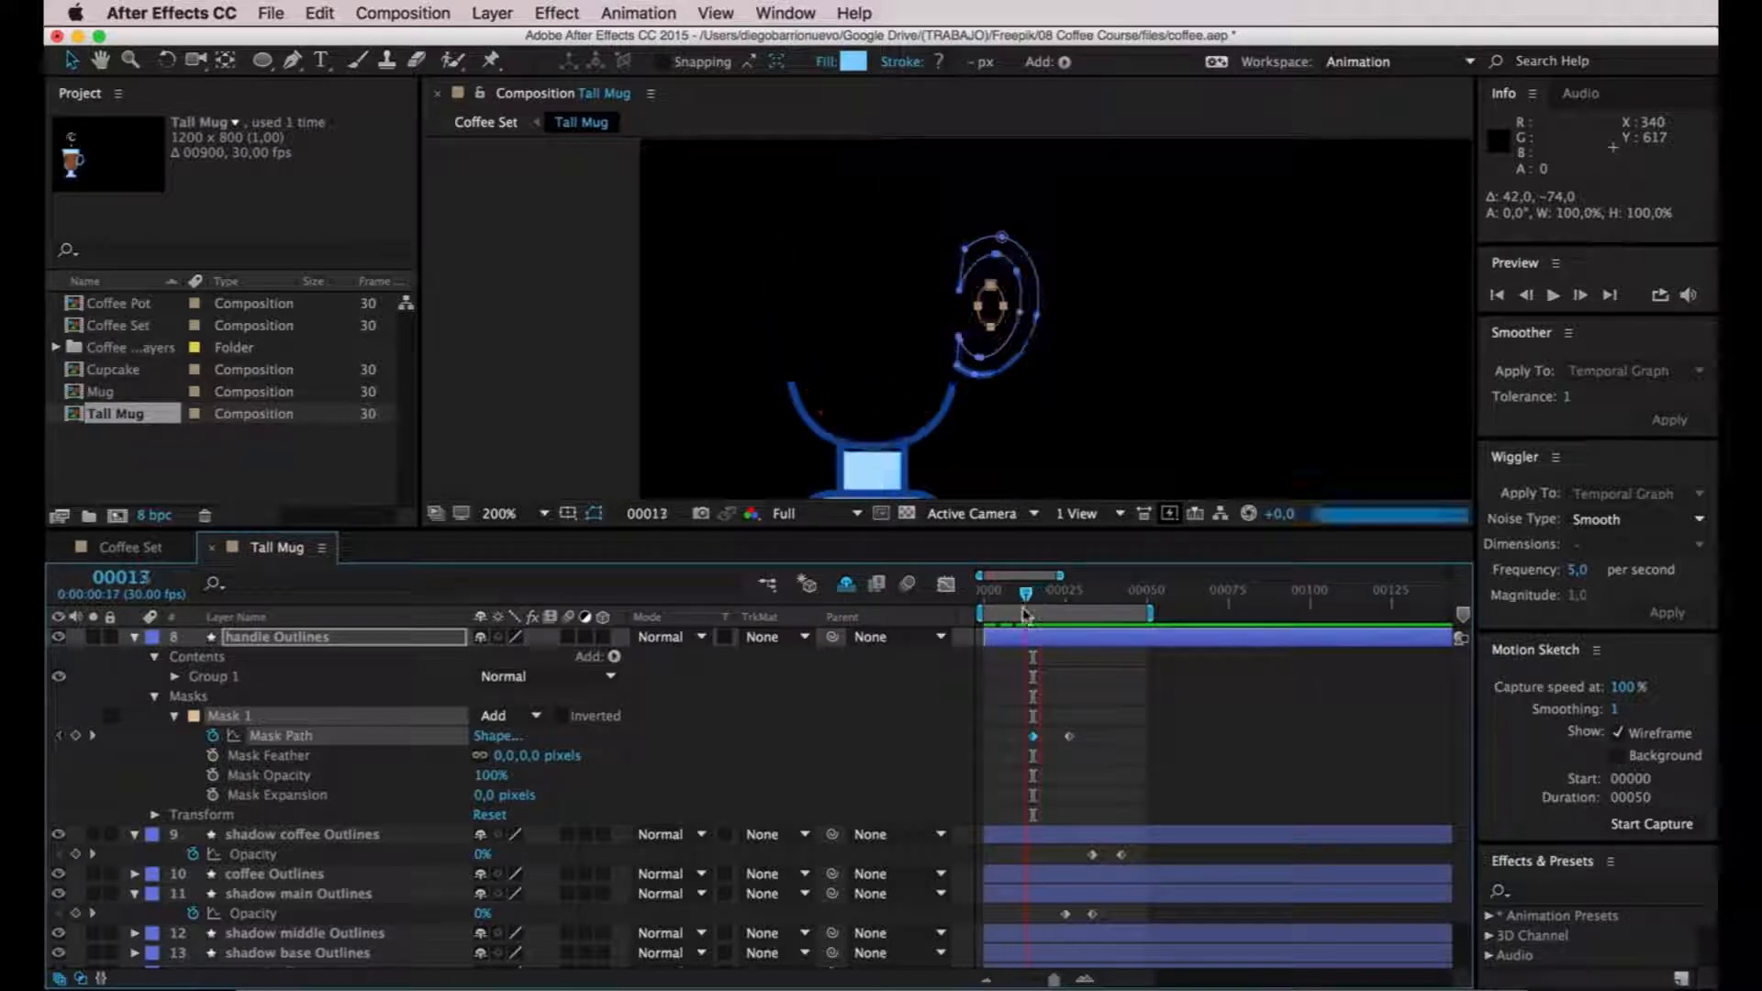
left_click_drag(1007, 732, 1064, 746)
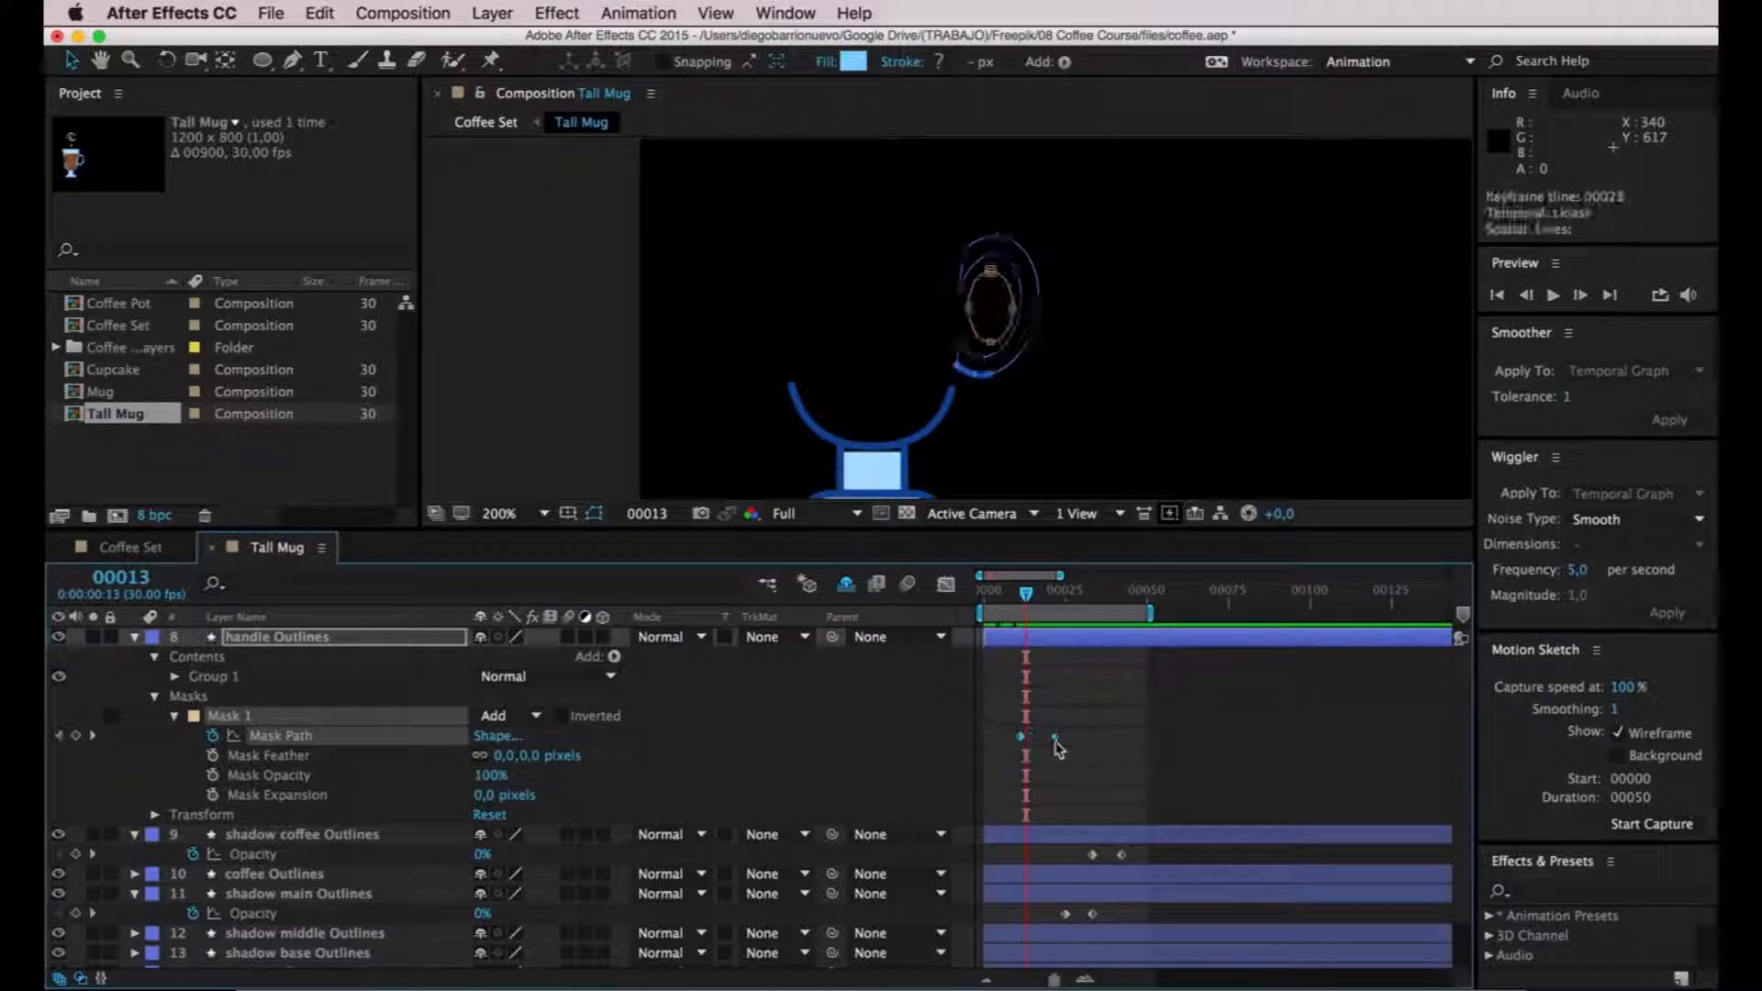
mouse_move(1027, 598)
left_mouse_down()
mouse_move(985, 601)
mouse_move(1059, 599)
left_mouse_up()
left_click_drag(1054, 736, 1062, 736)
key("space")
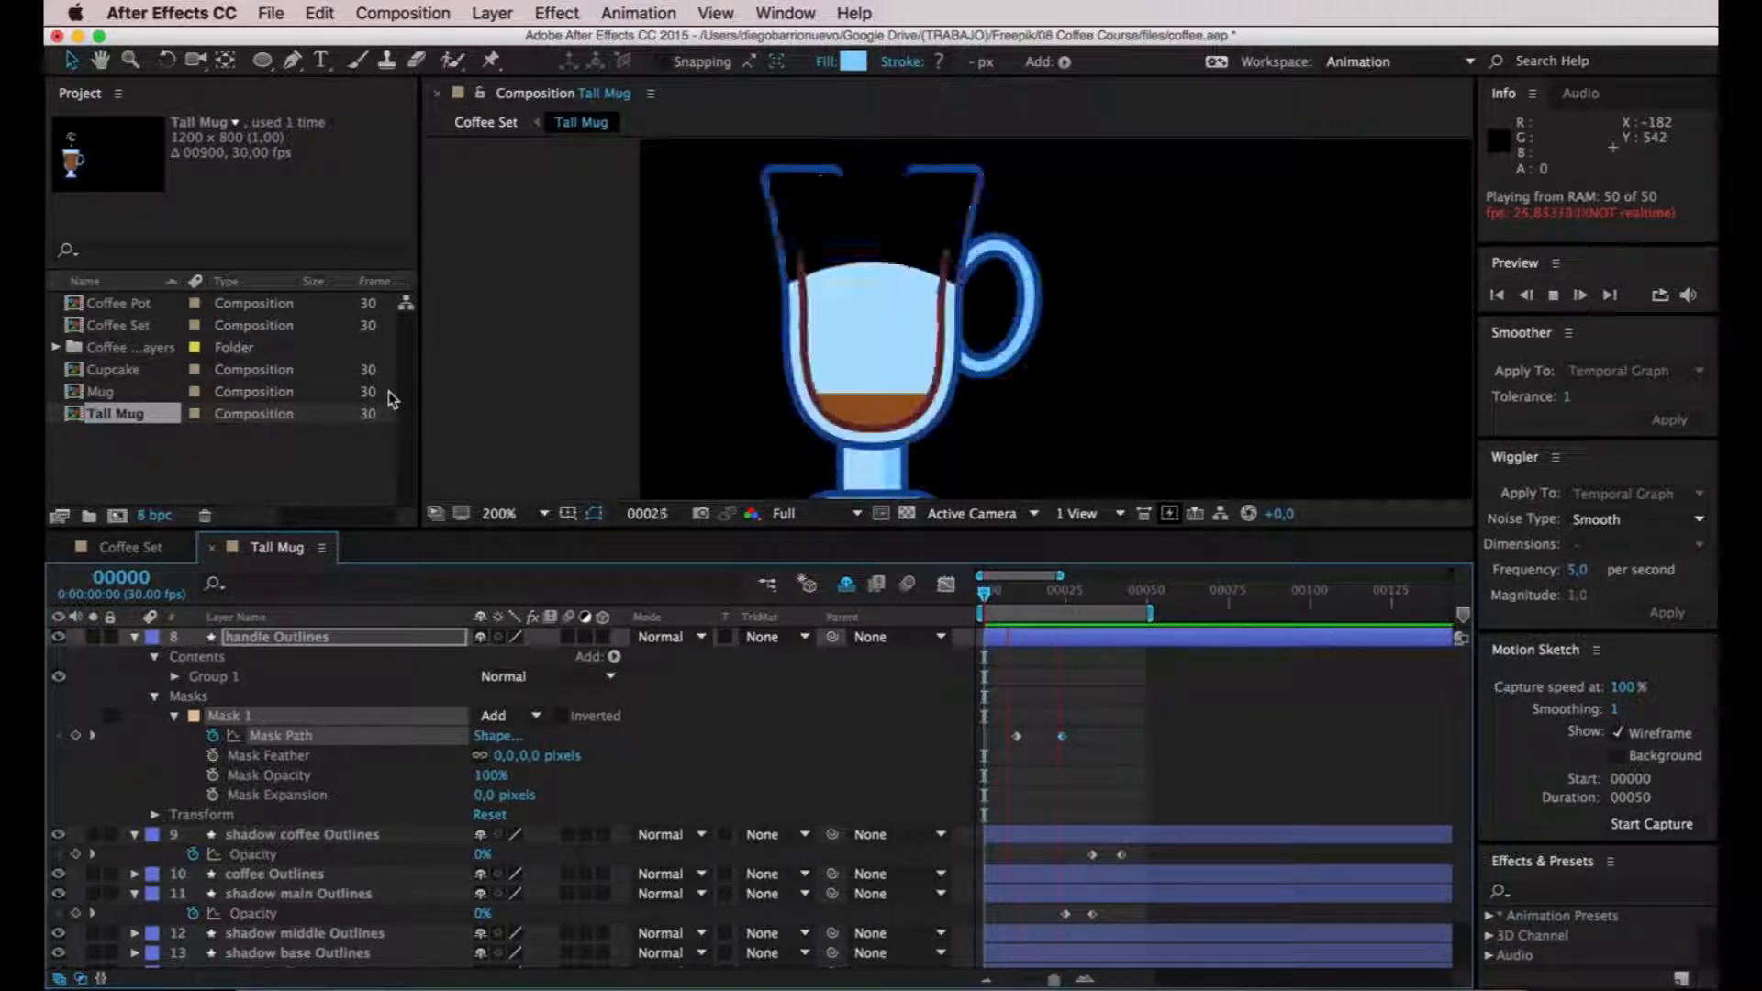
key("space")
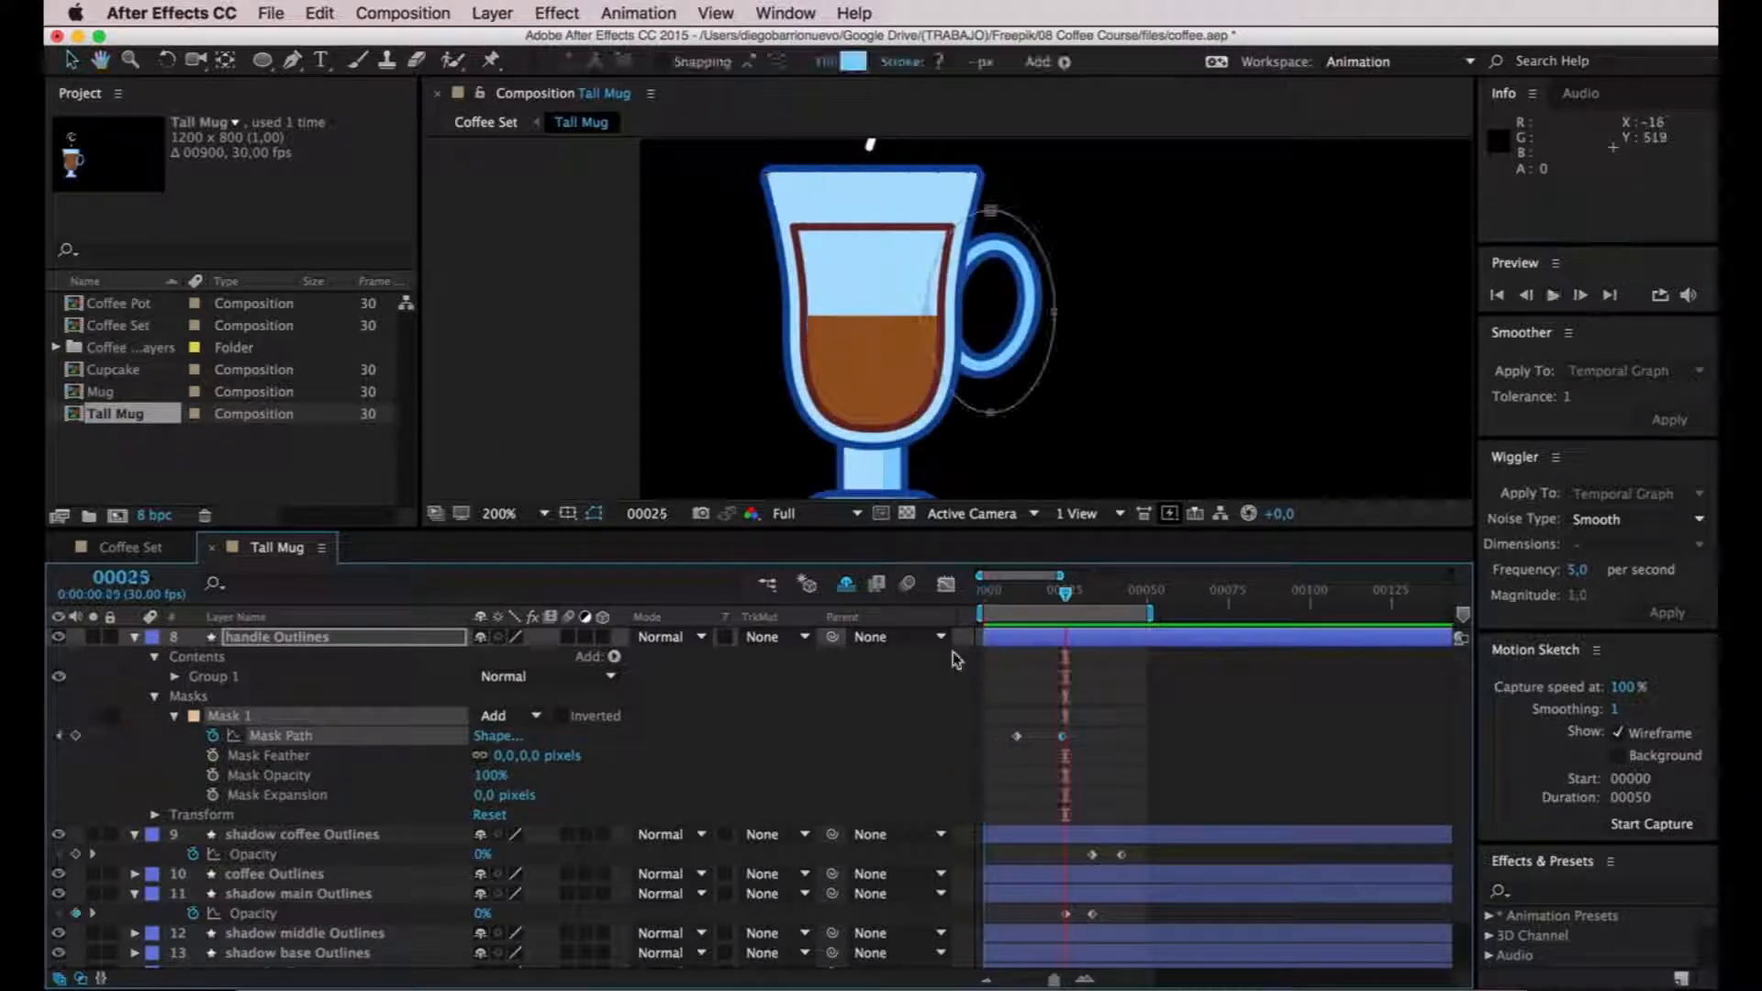
Collapse the properties of the handle and shadow layers and show the hidden shy layers again.
left_click(992, 214)
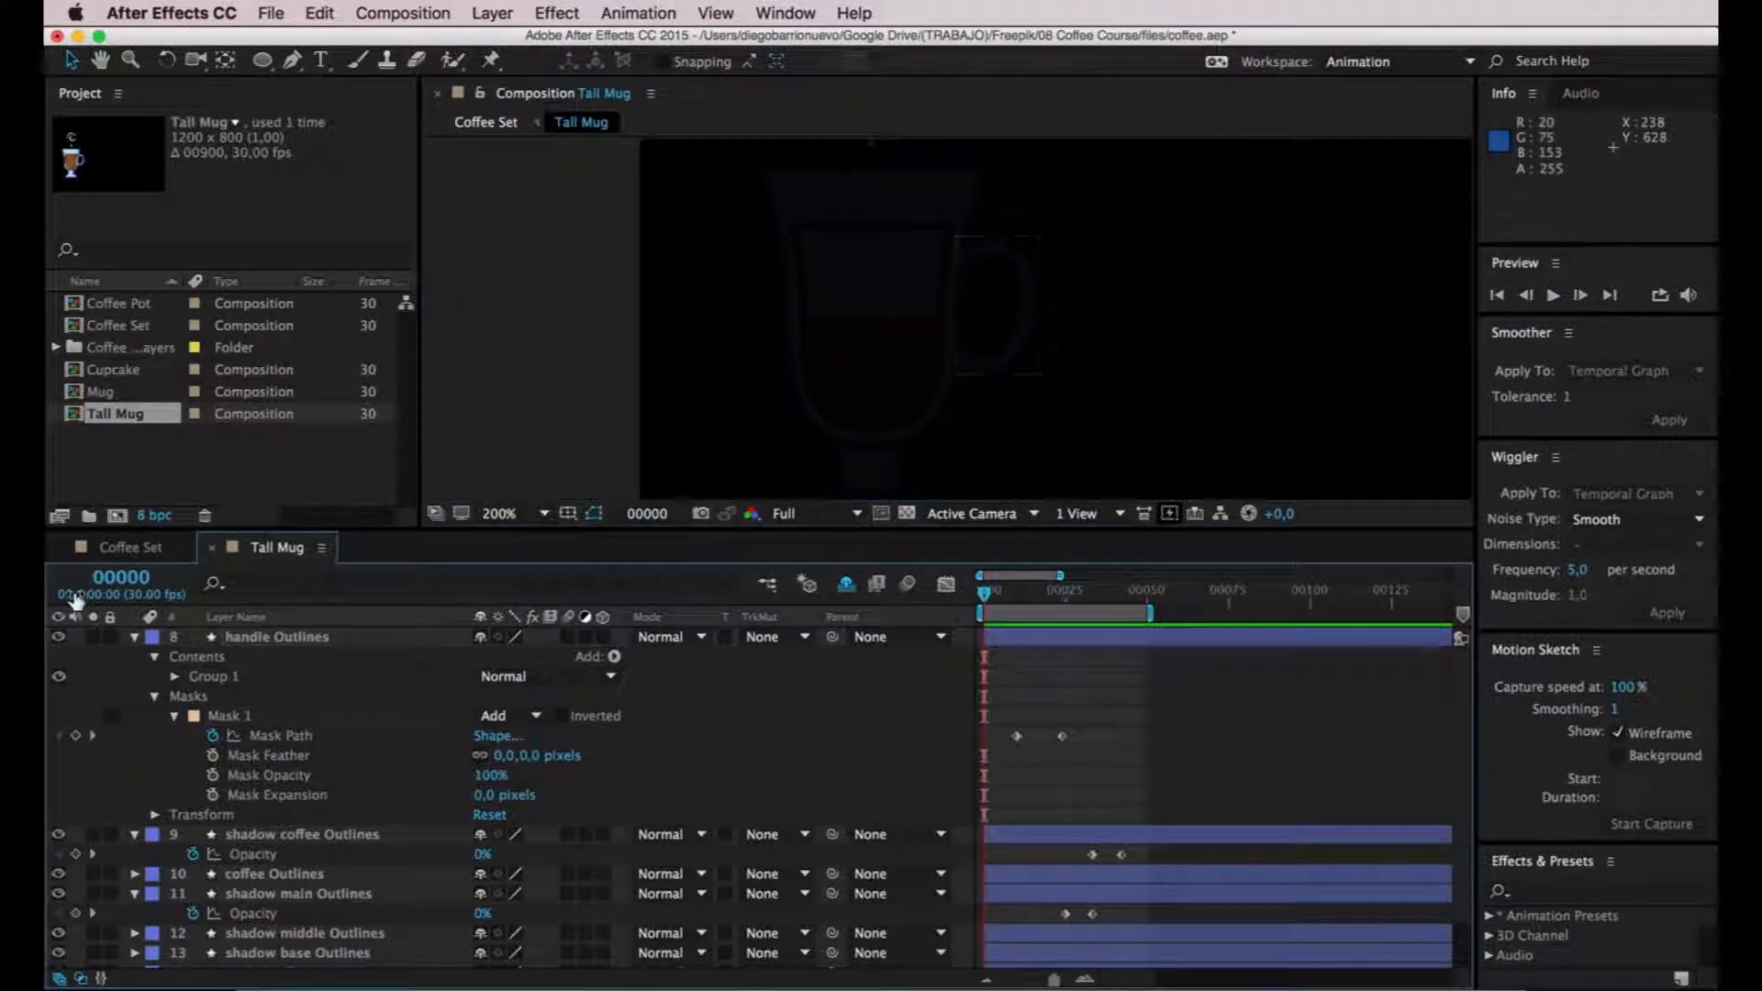
left_click(134, 636)
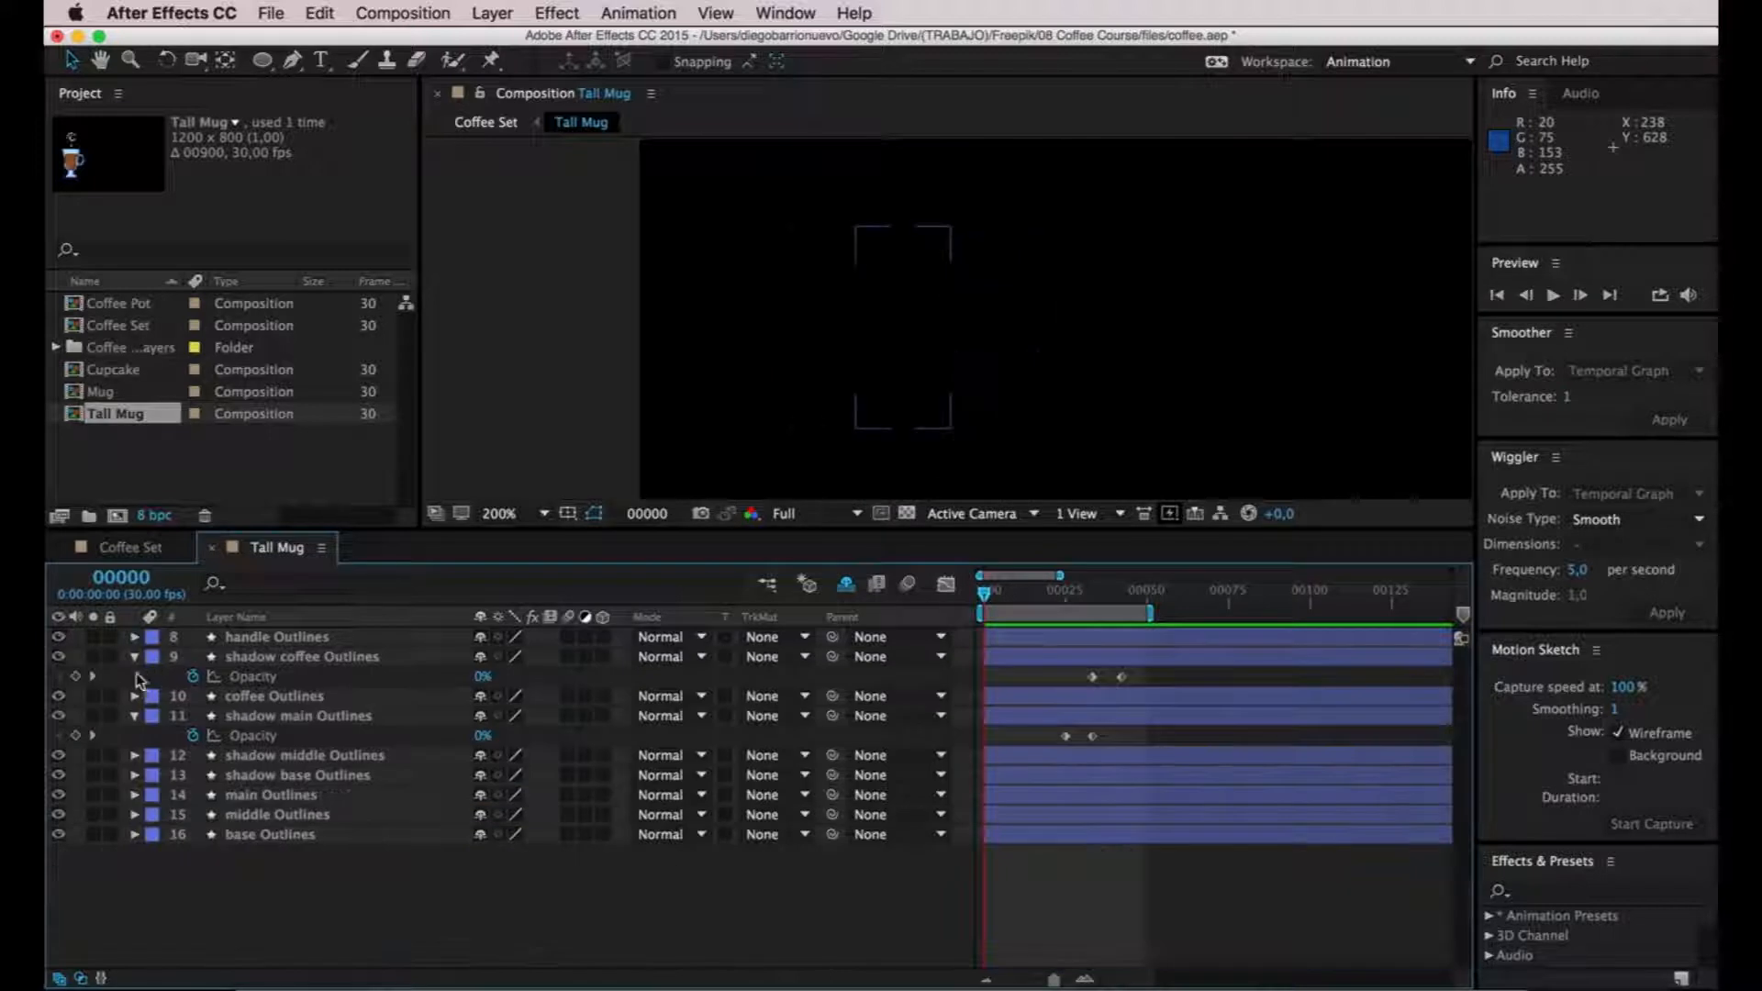
left_click(134, 656)
left_click(135, 697)
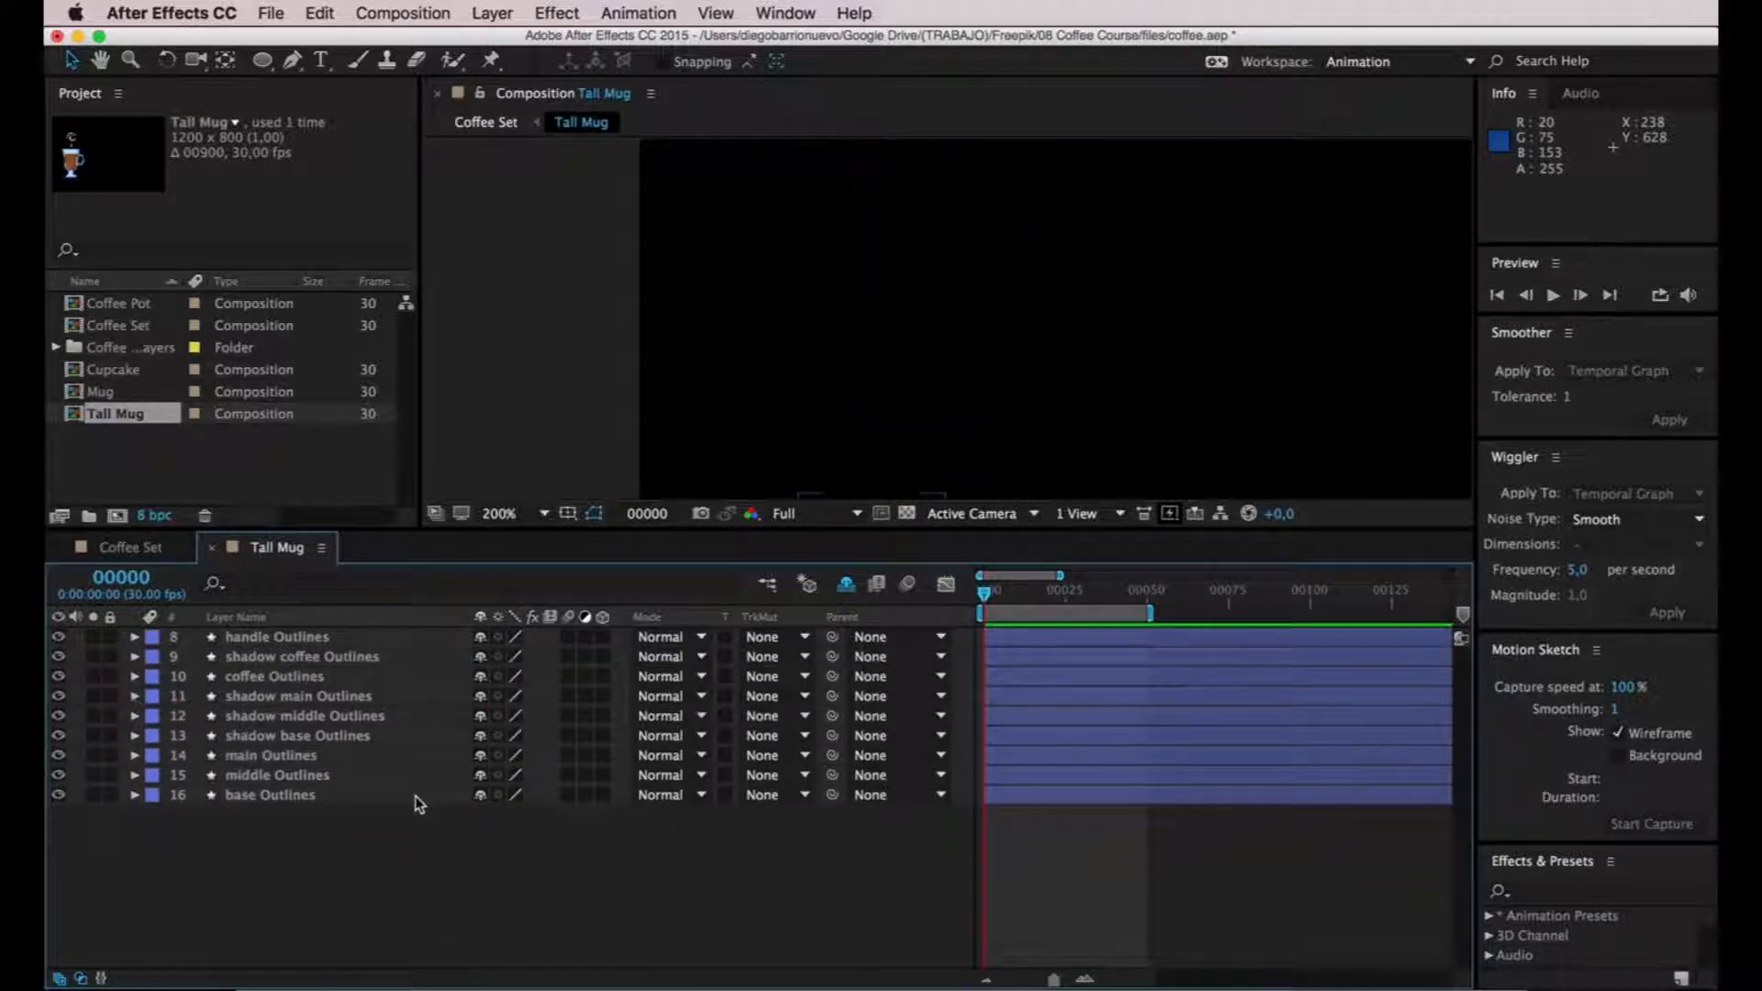
left_click(846, 586)
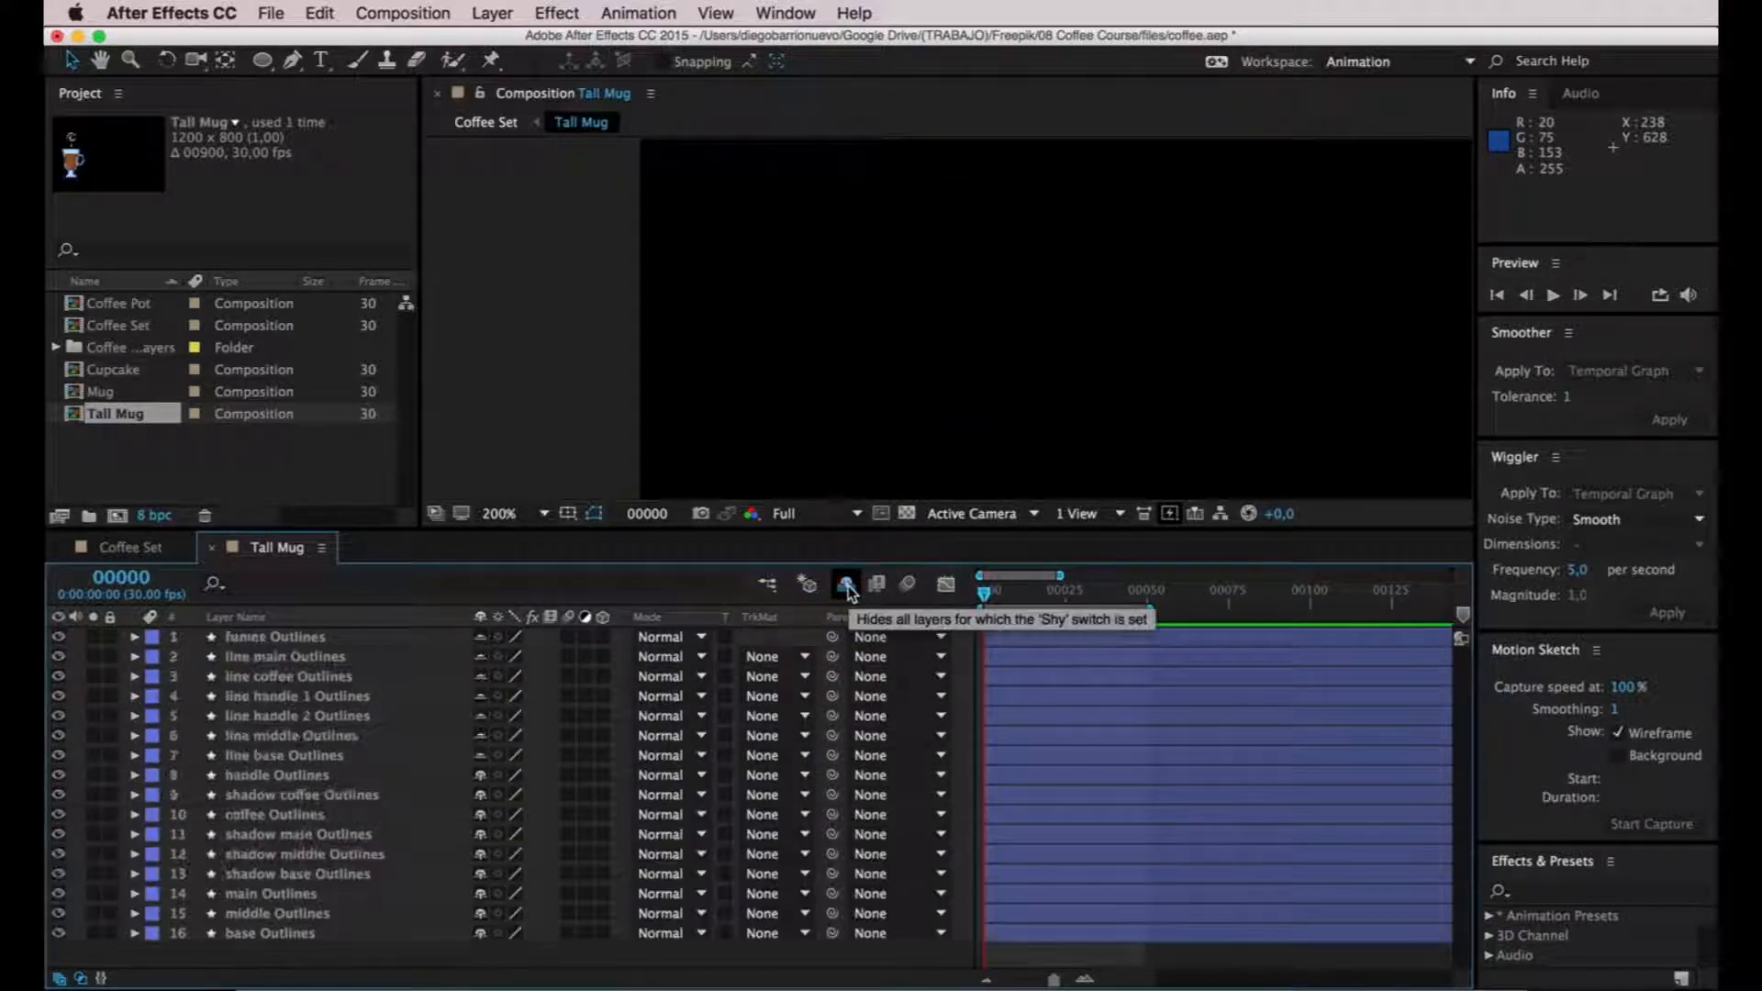
Preview the whole tall mug animation with the composition view at 100%.
left_click_drag(1037, 594, 1065, 594)
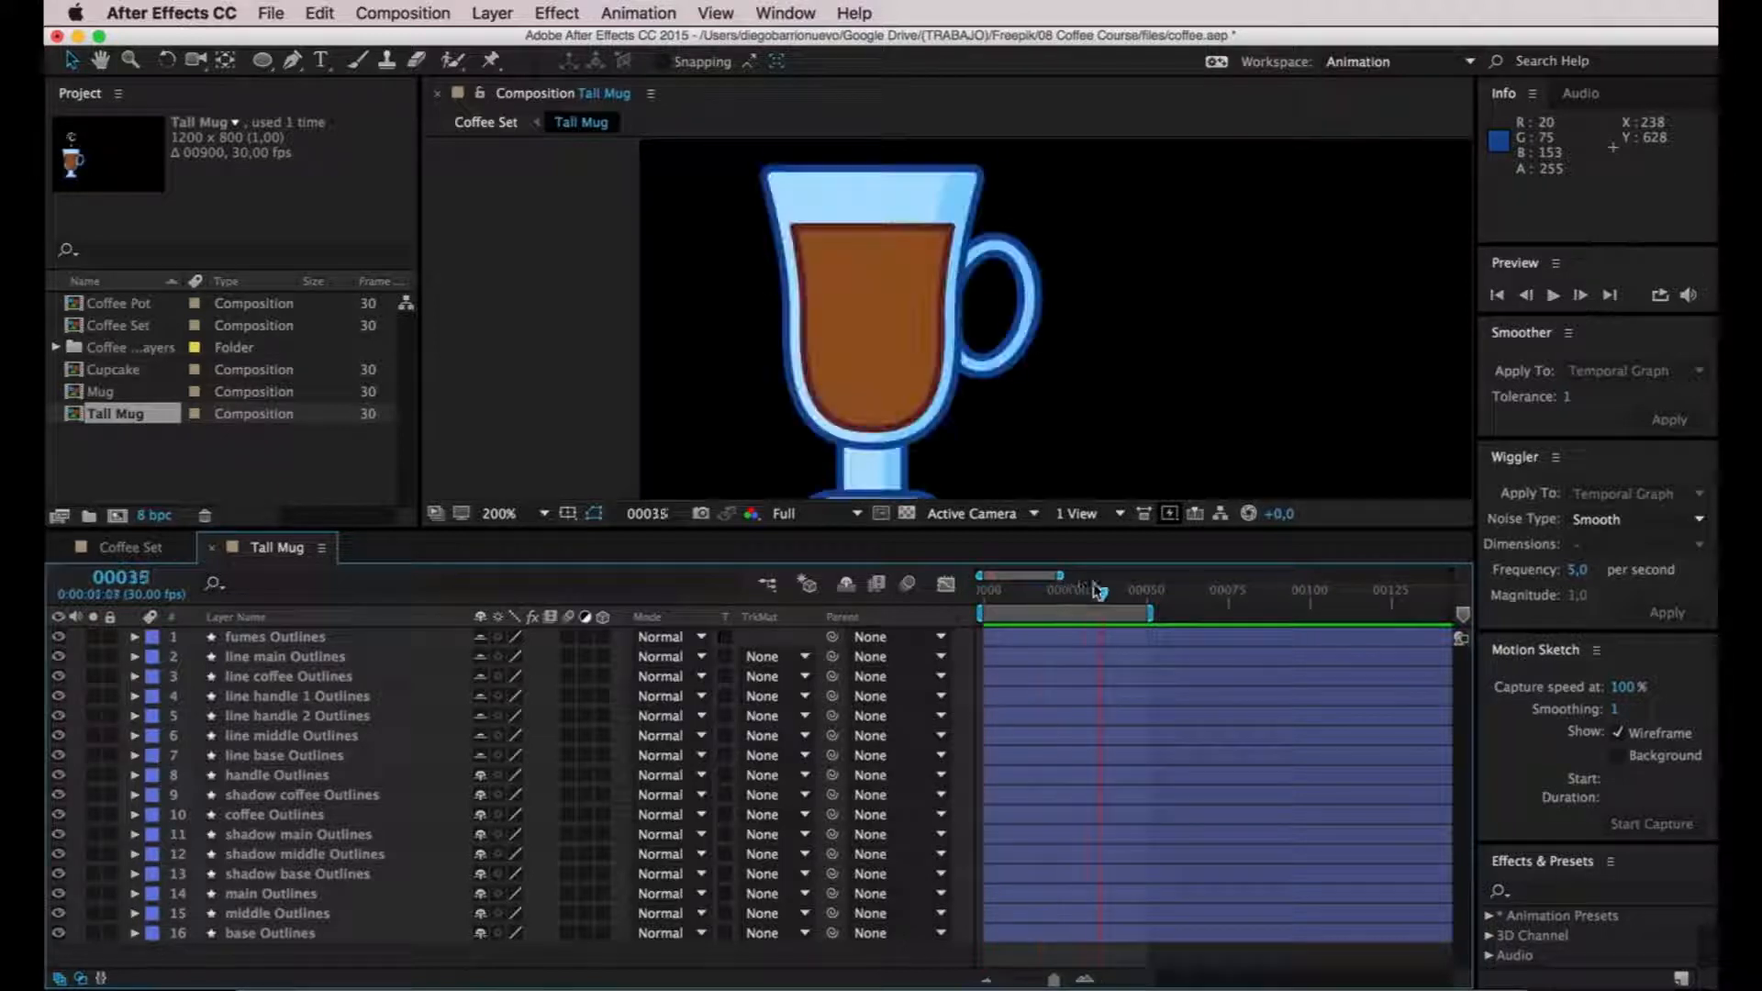
left_click(576, 352)
key("comma")
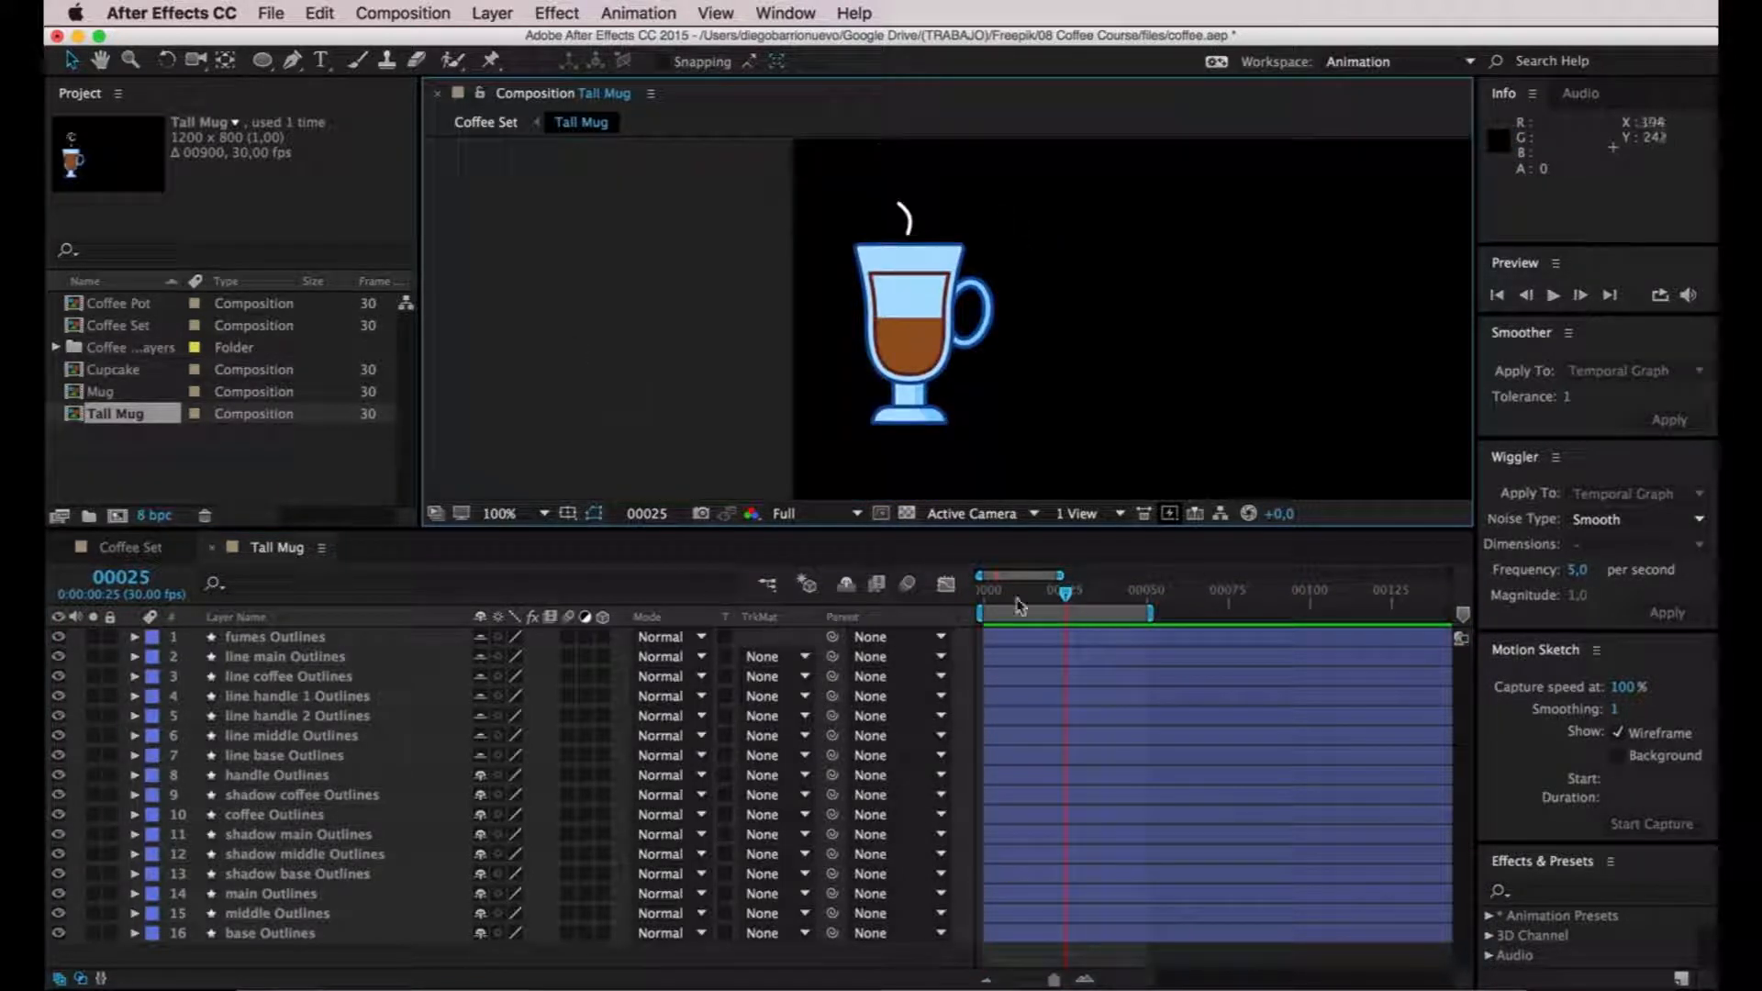
key("space")
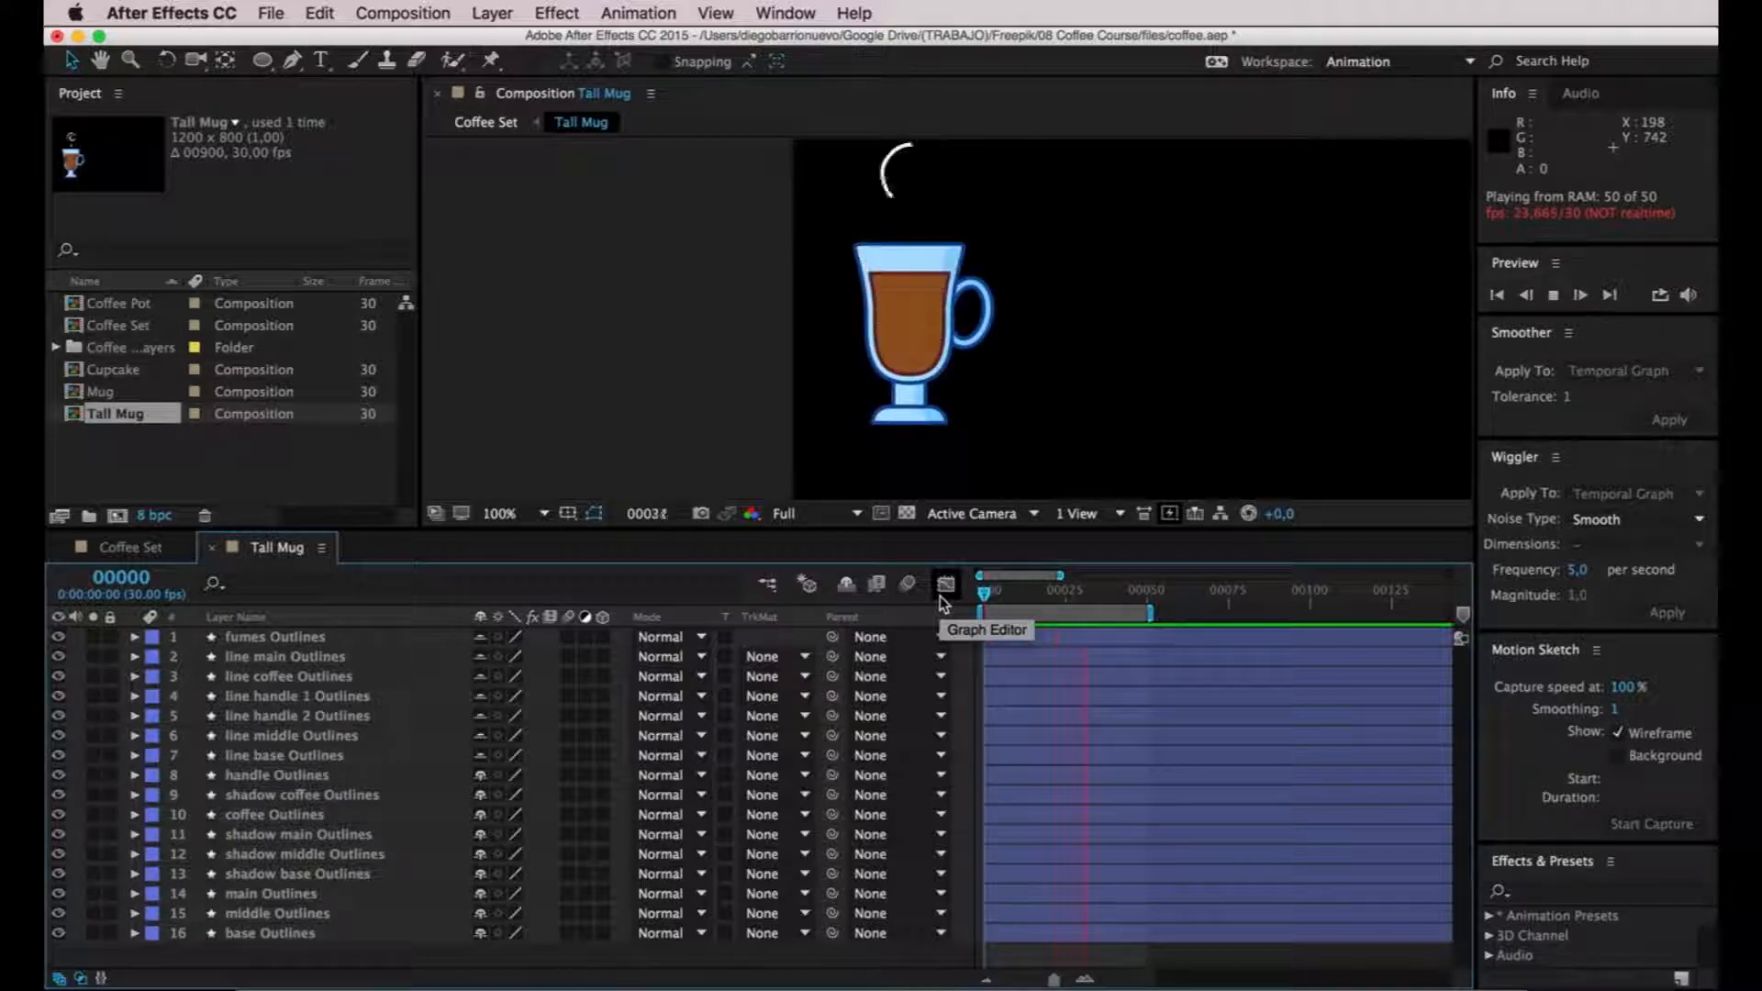
key("space")
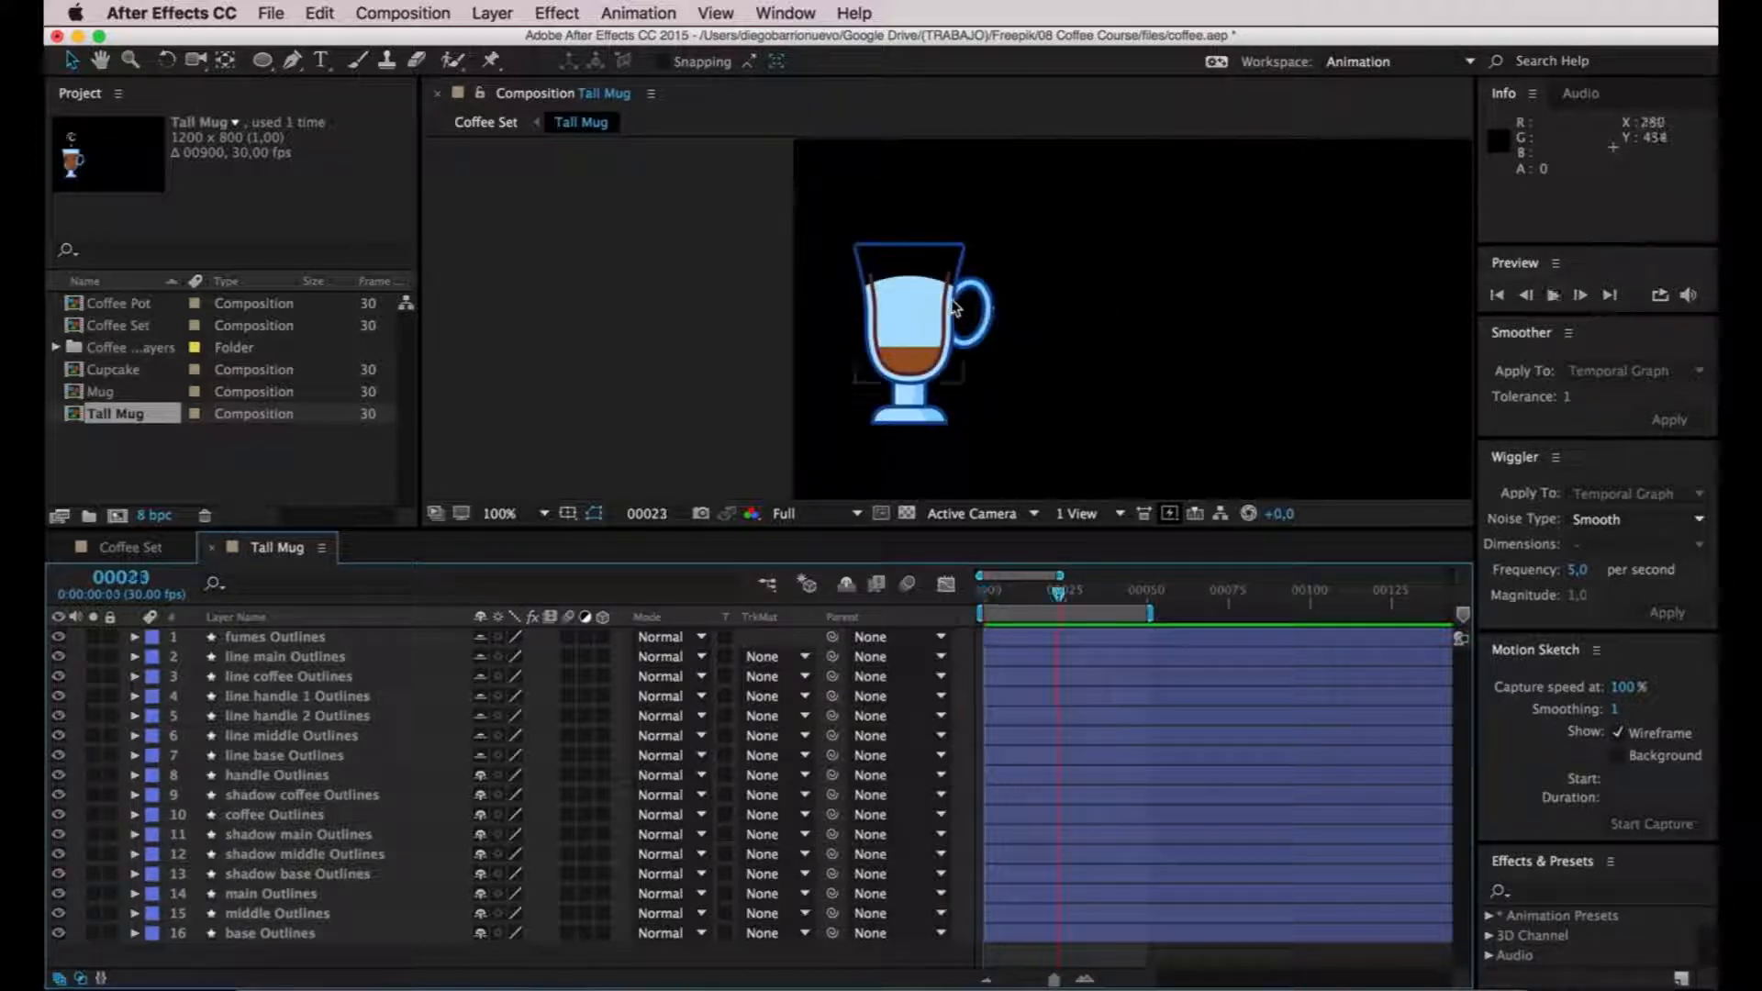
Delay the line coffee Outlines layer so that it starts at frame 8.
left_click(332, 780)
left_click(318, 797)
left_click(317, 817)
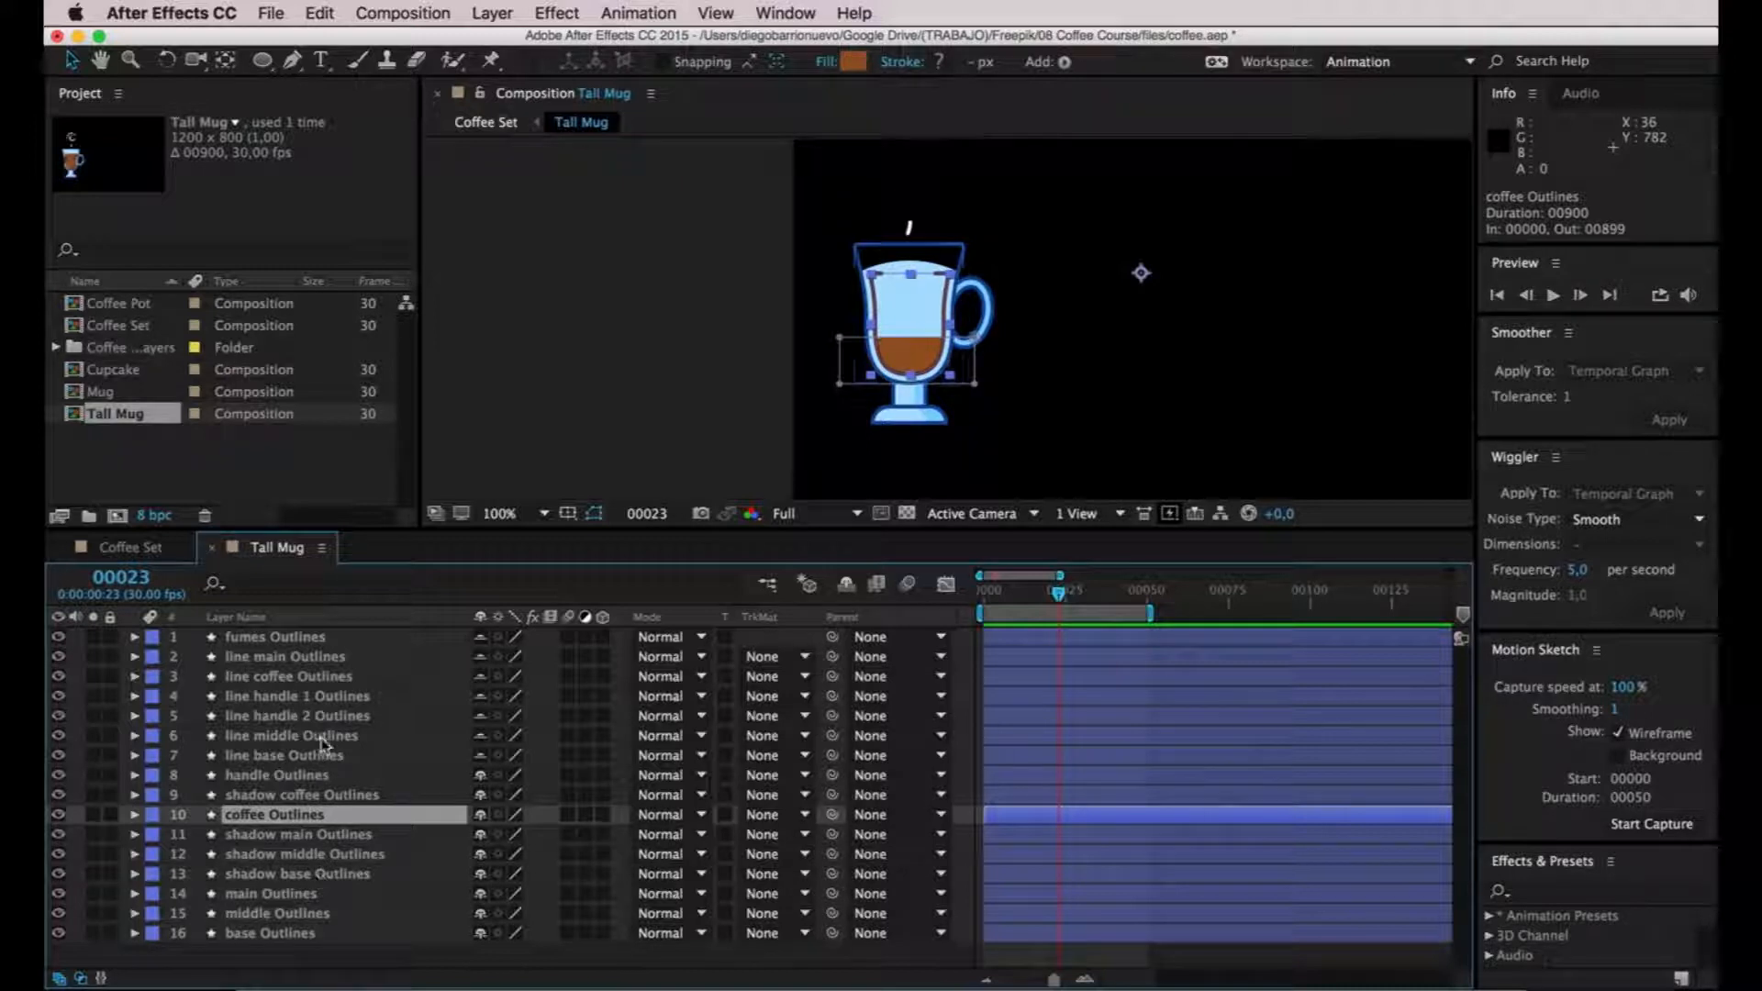
left_click(317, 685)
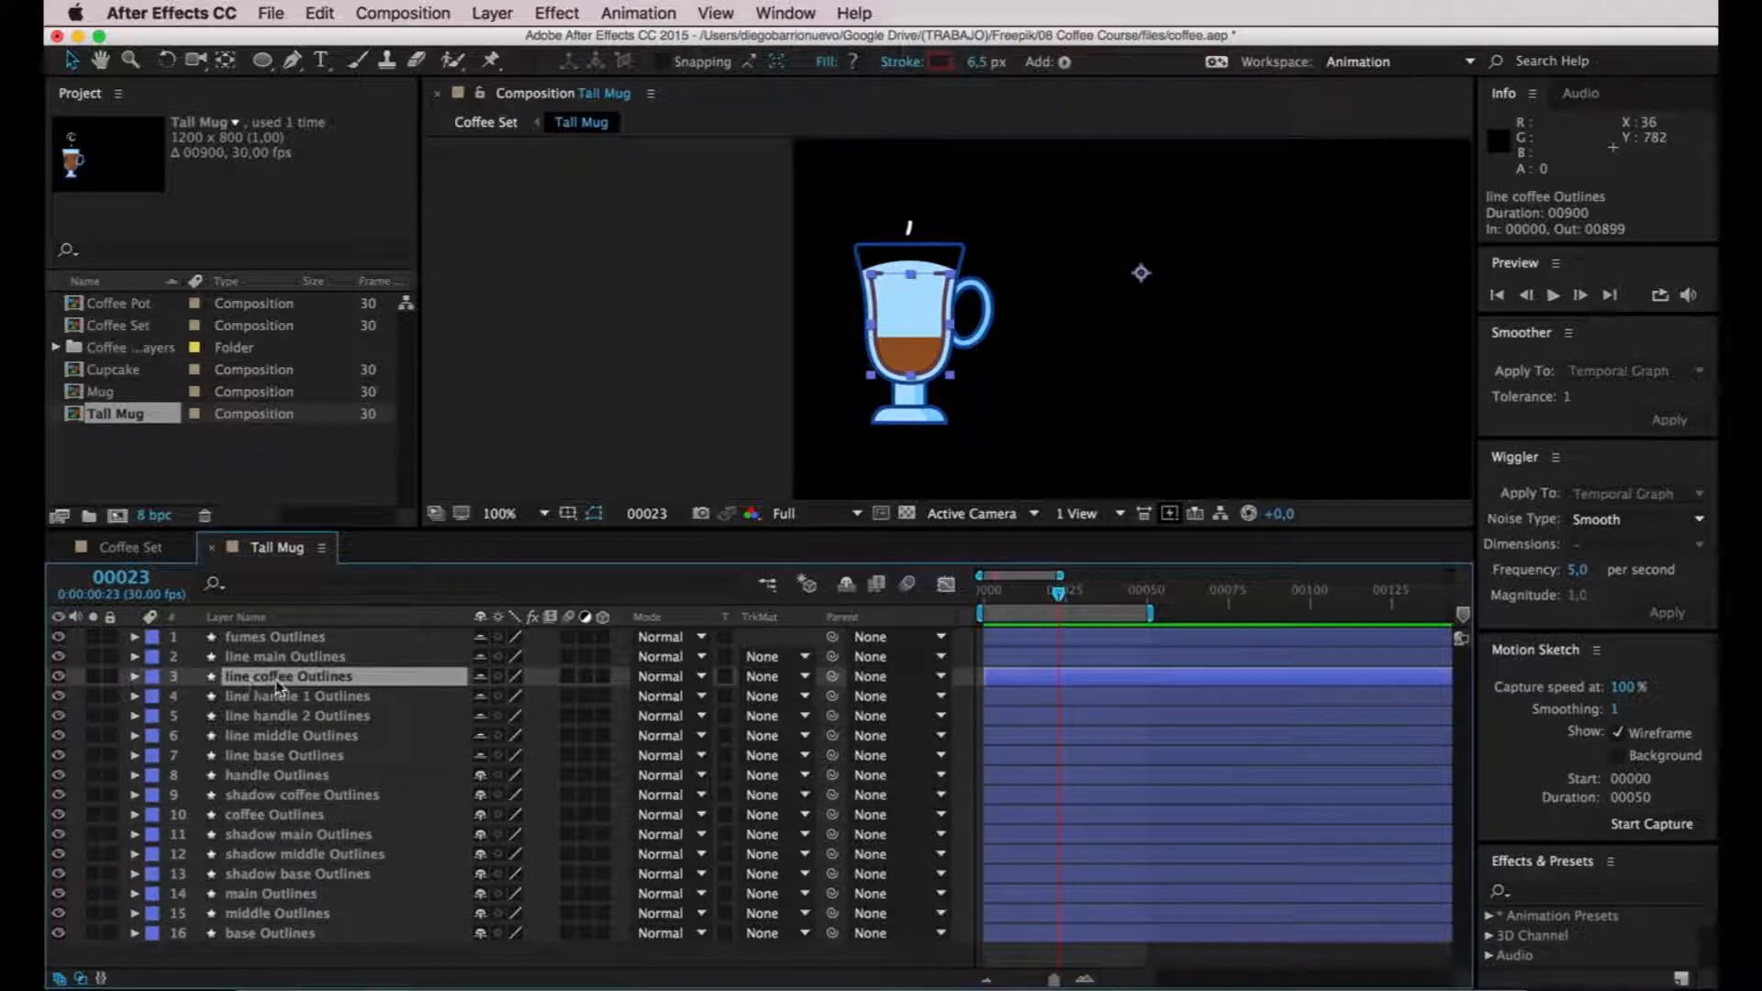
left_click_drag(1015, 677, 1039, 674)
Preview the animation from frame 0 to check the coffee line's timing against its fill.
left_click(995, 594)
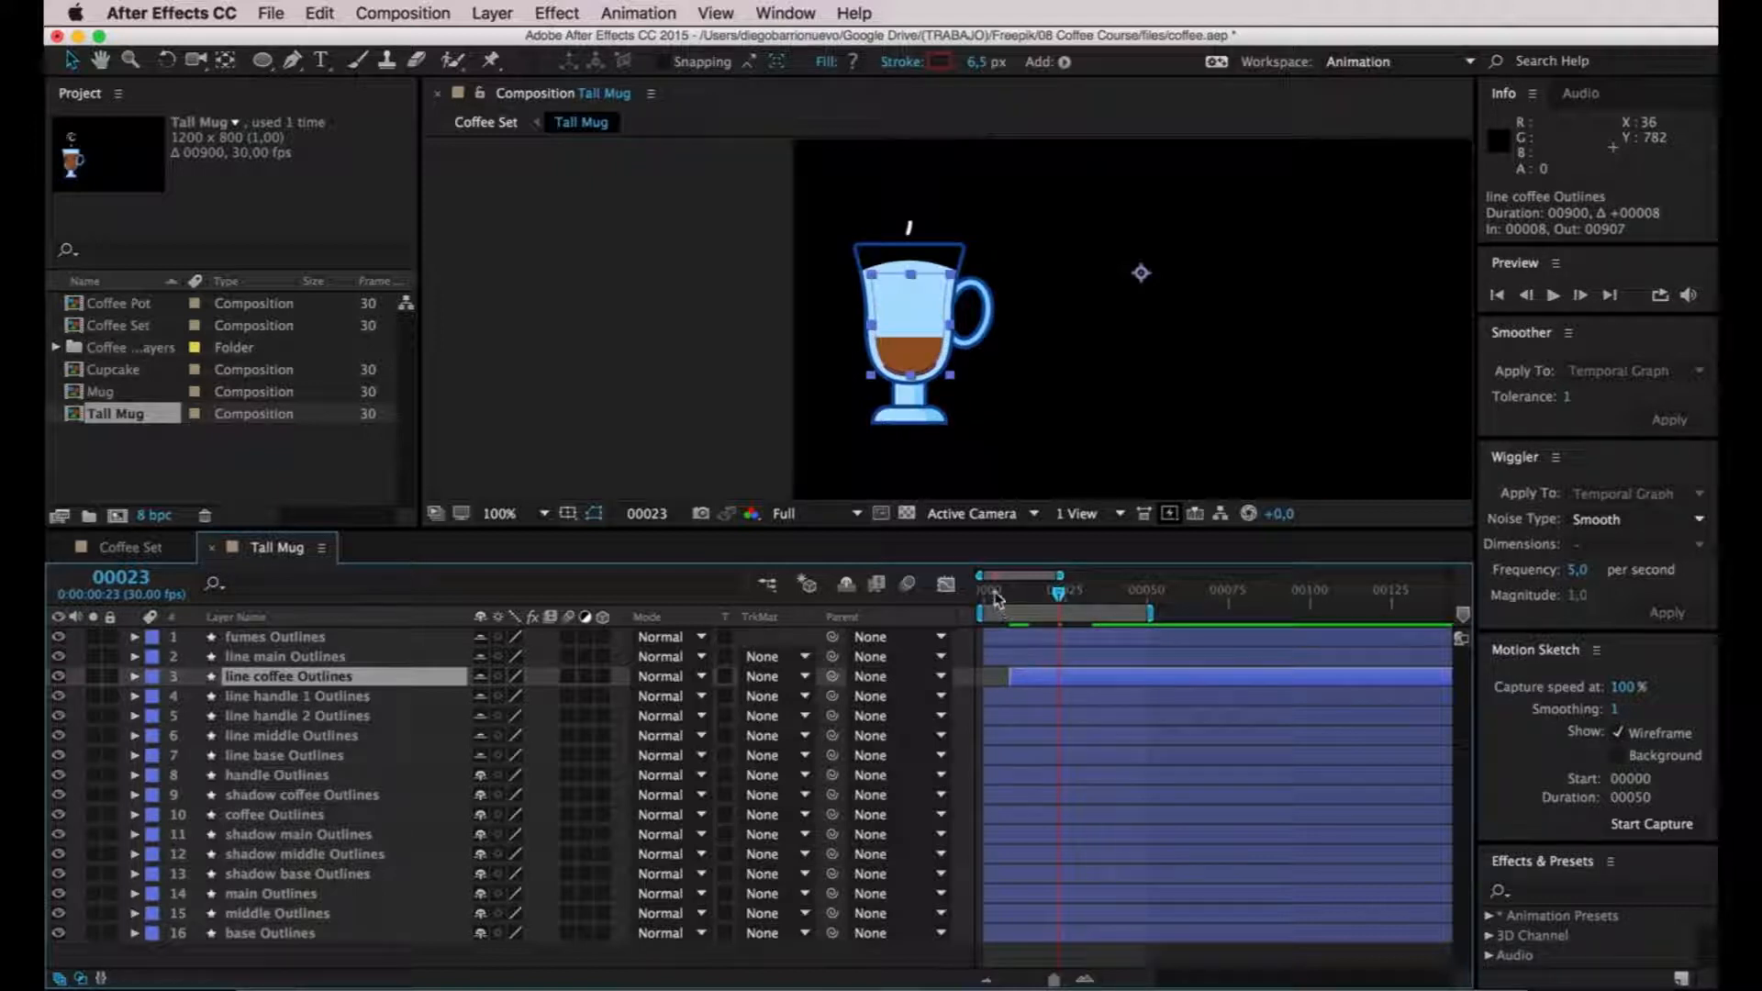
mouse_move(984, 599)
left_mouse_down()
mouse_move(1005, 591)
mouse_move(974, 601)
left_mouse_up()
left_click(669, 442)
key("space")
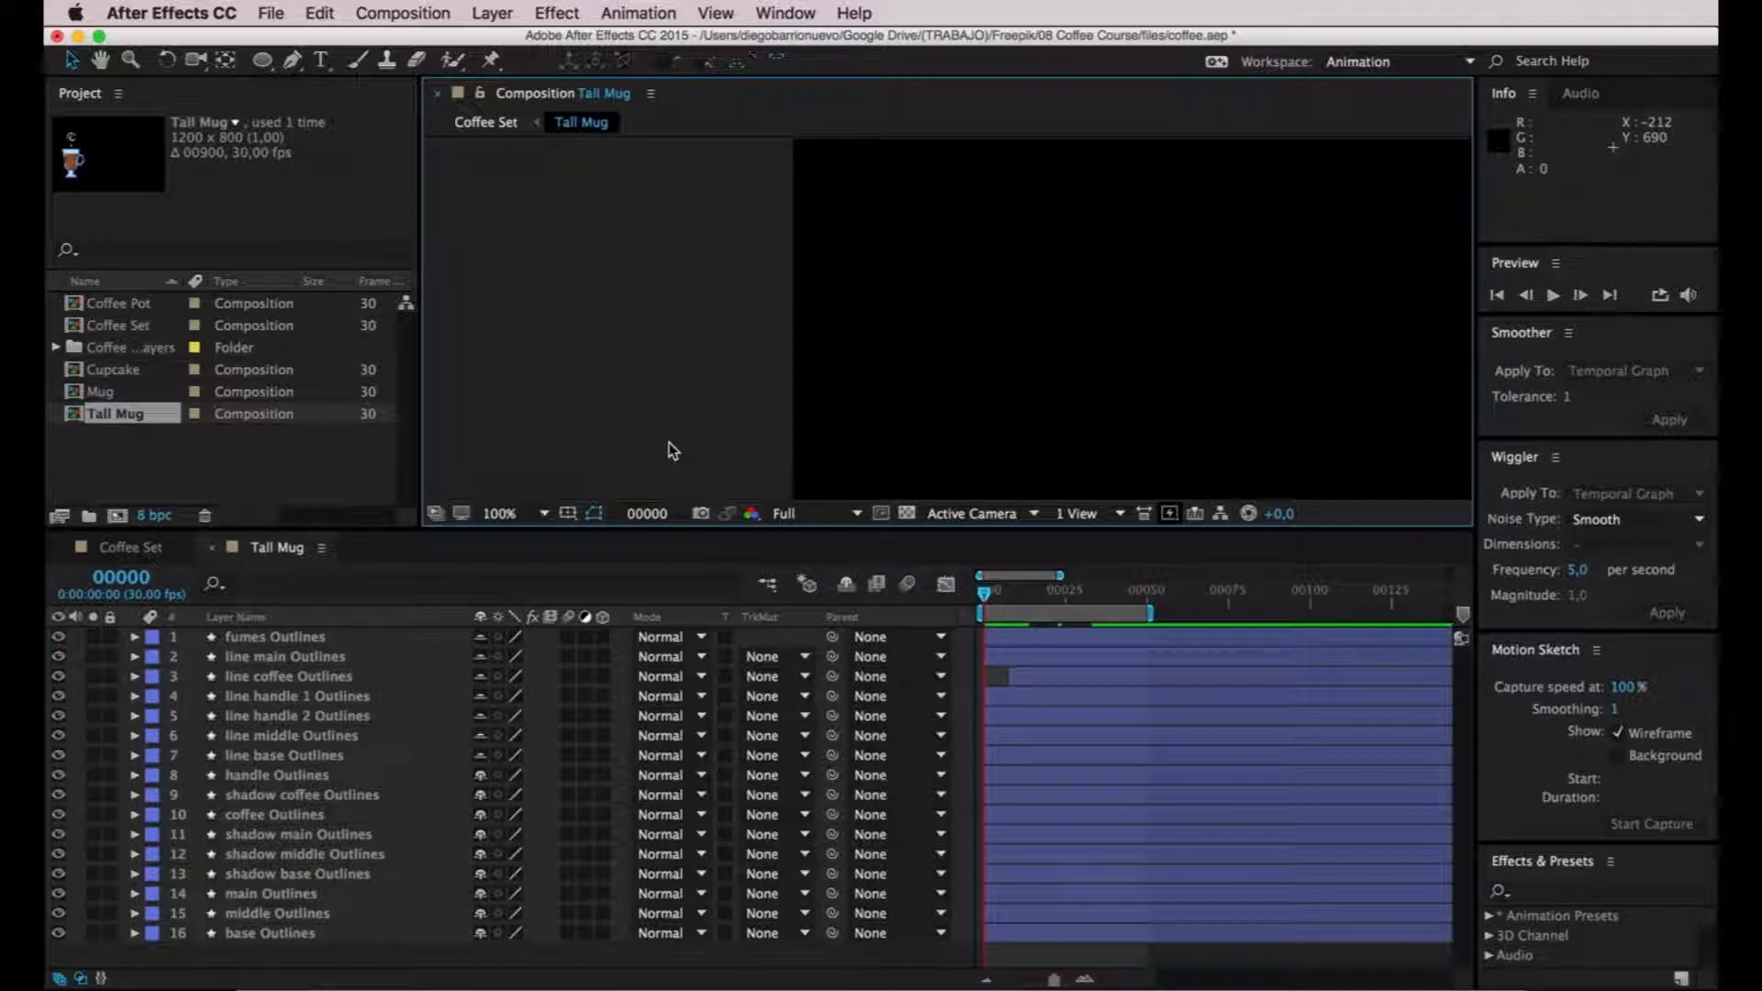
key("space")
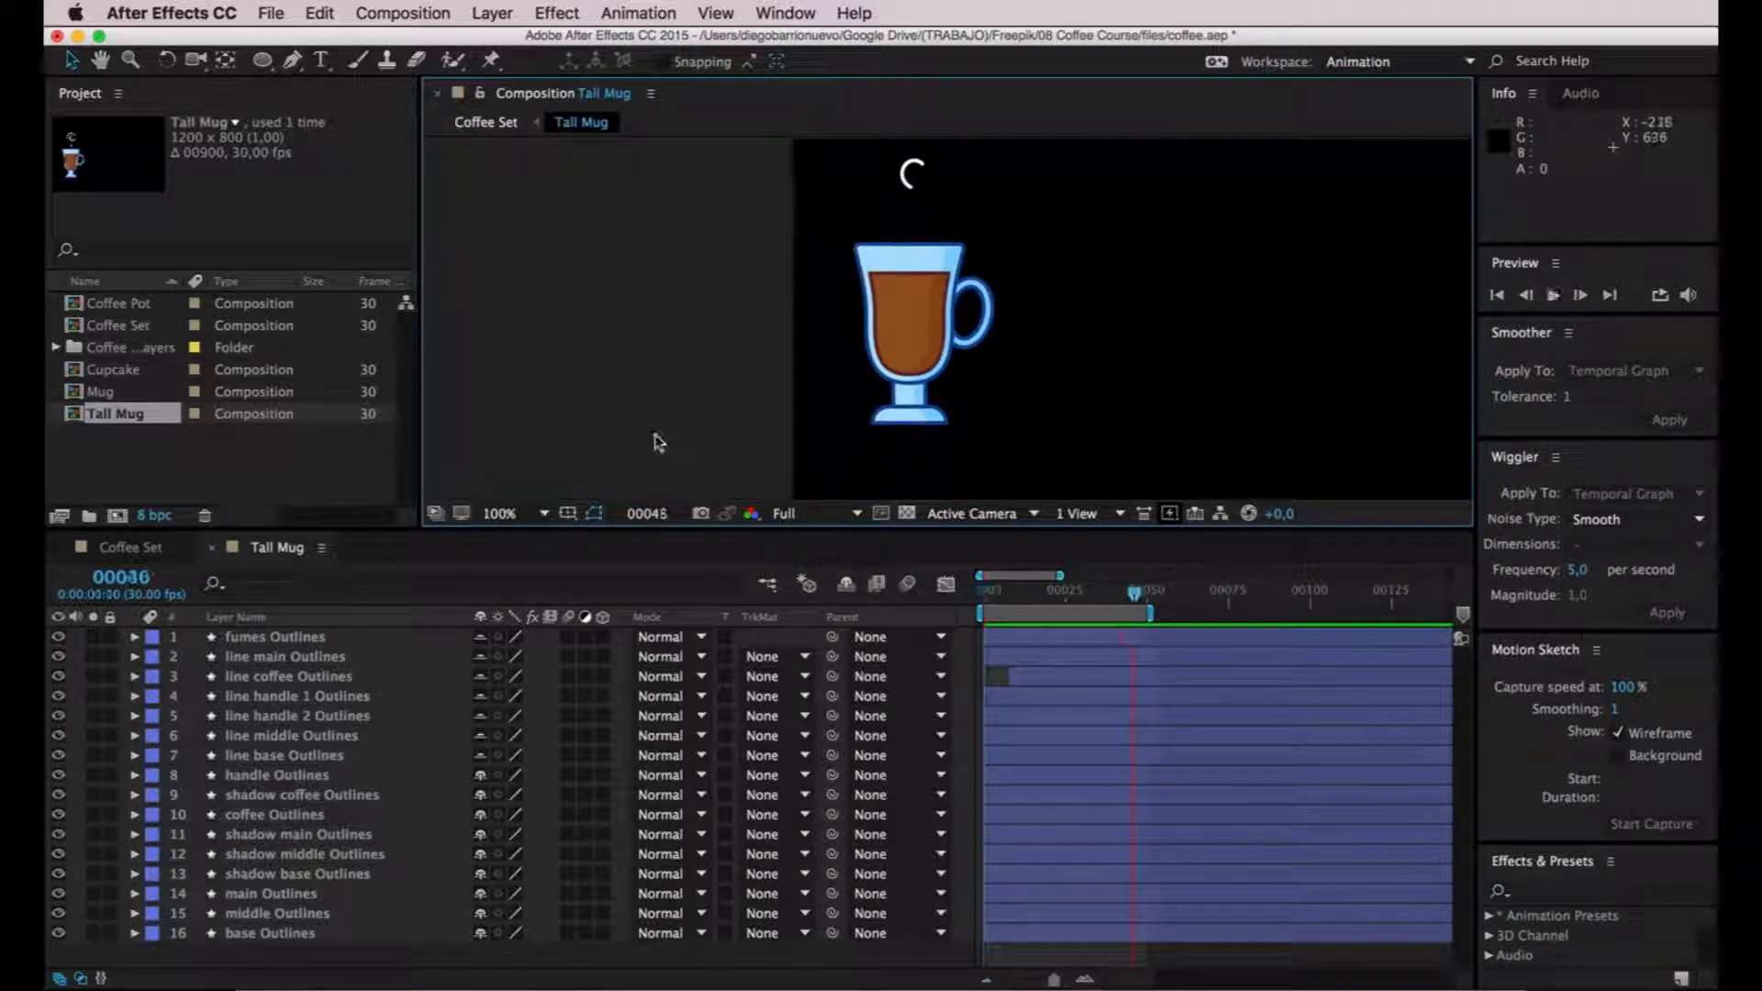
Shift the line coffee Outlines layer's start to frame 7 and preview from frame 0.
left_click(1035, 678)
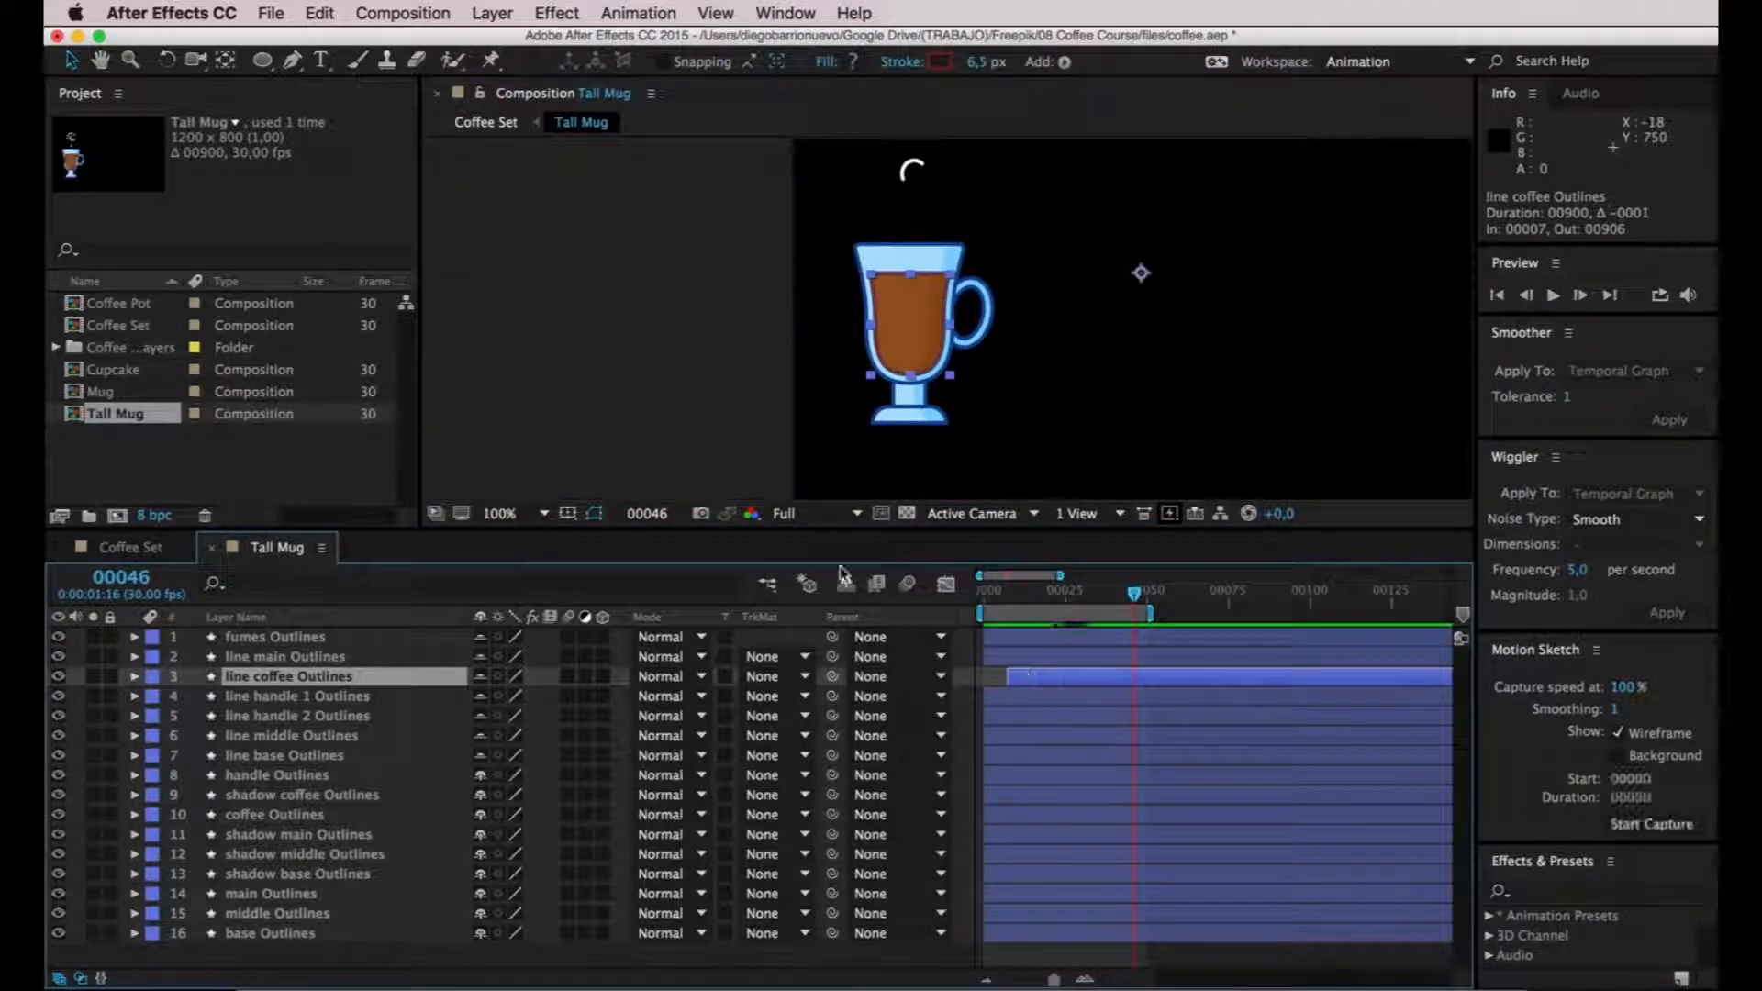
left_click(676, 445)
left_click_drag(1136, 597, 962, 612)
key("space")
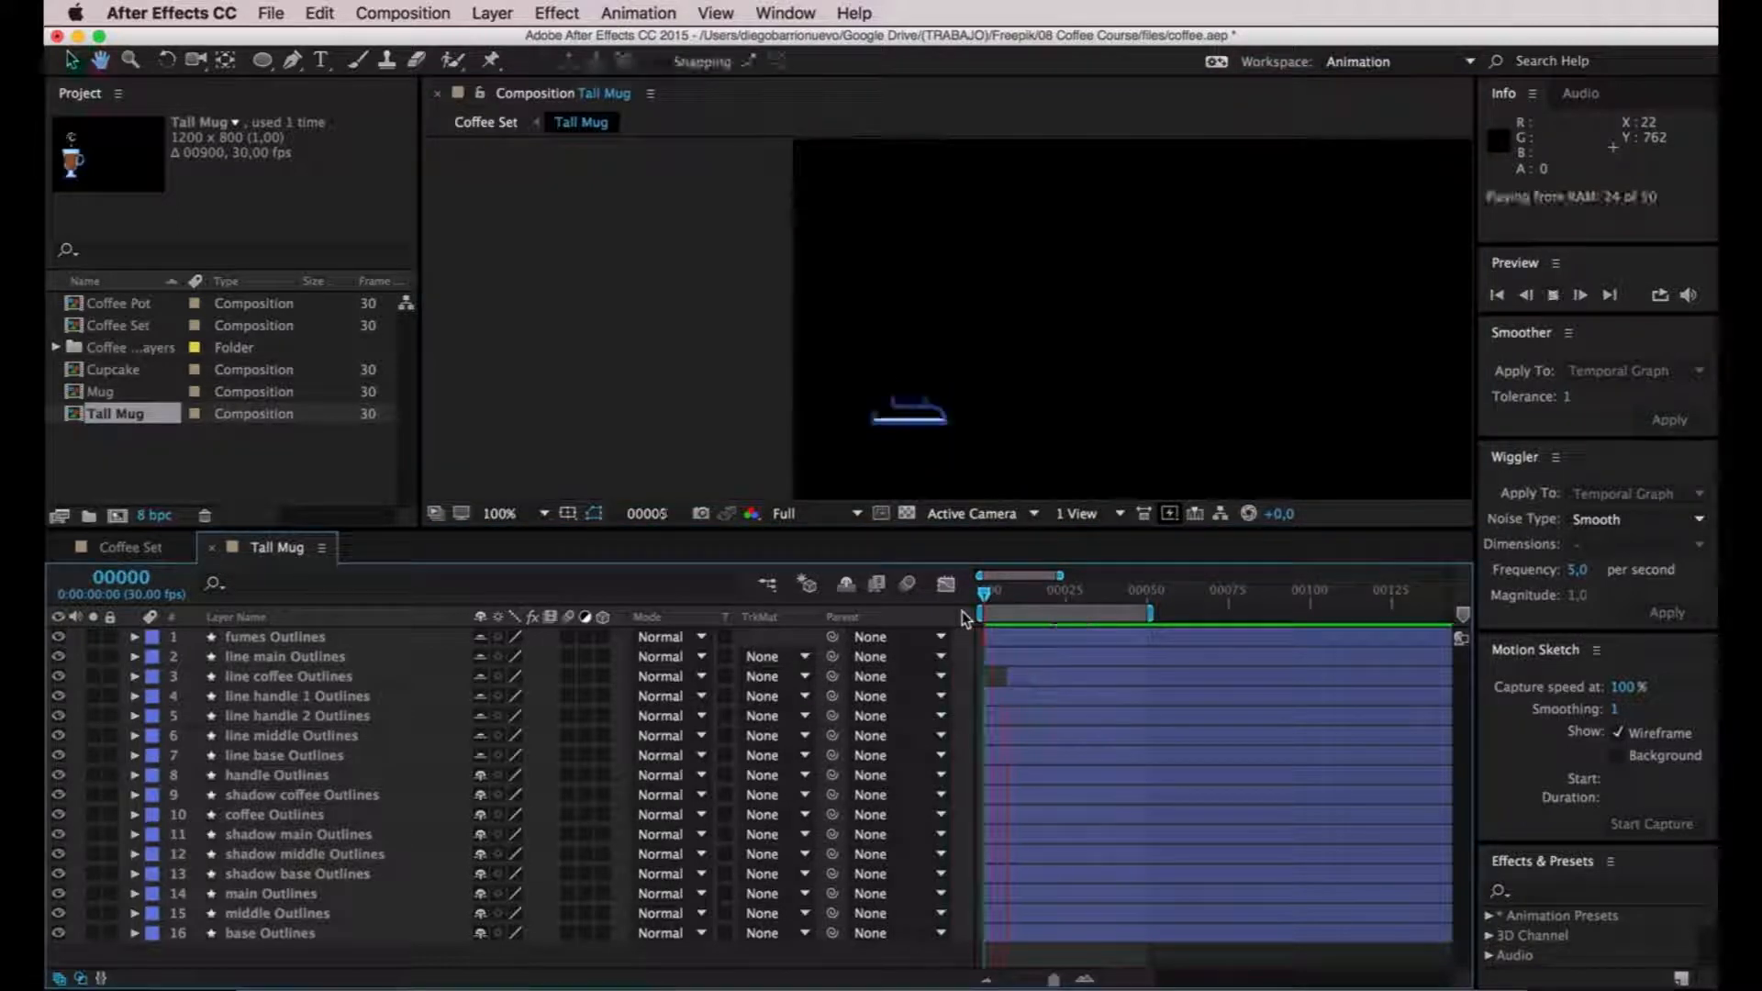
key("space")
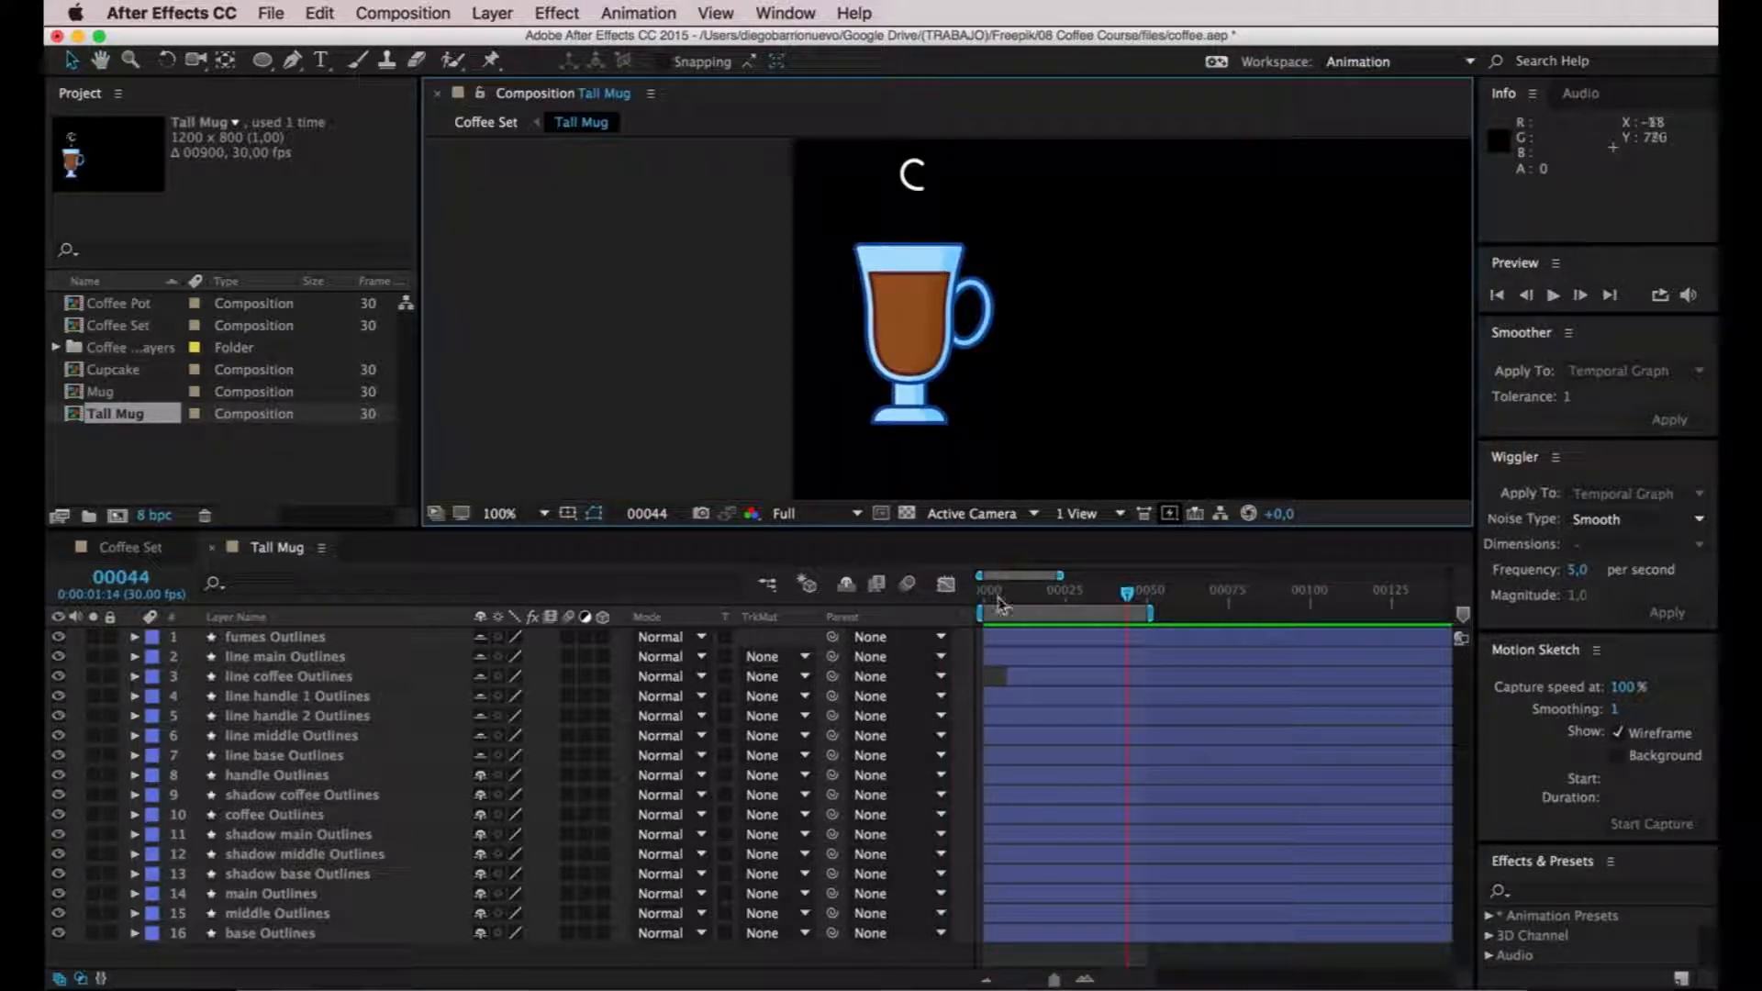
Shift the line coffee Outlines layer's start to frame 6 and preview the animation again.
left_click(1029, 677)
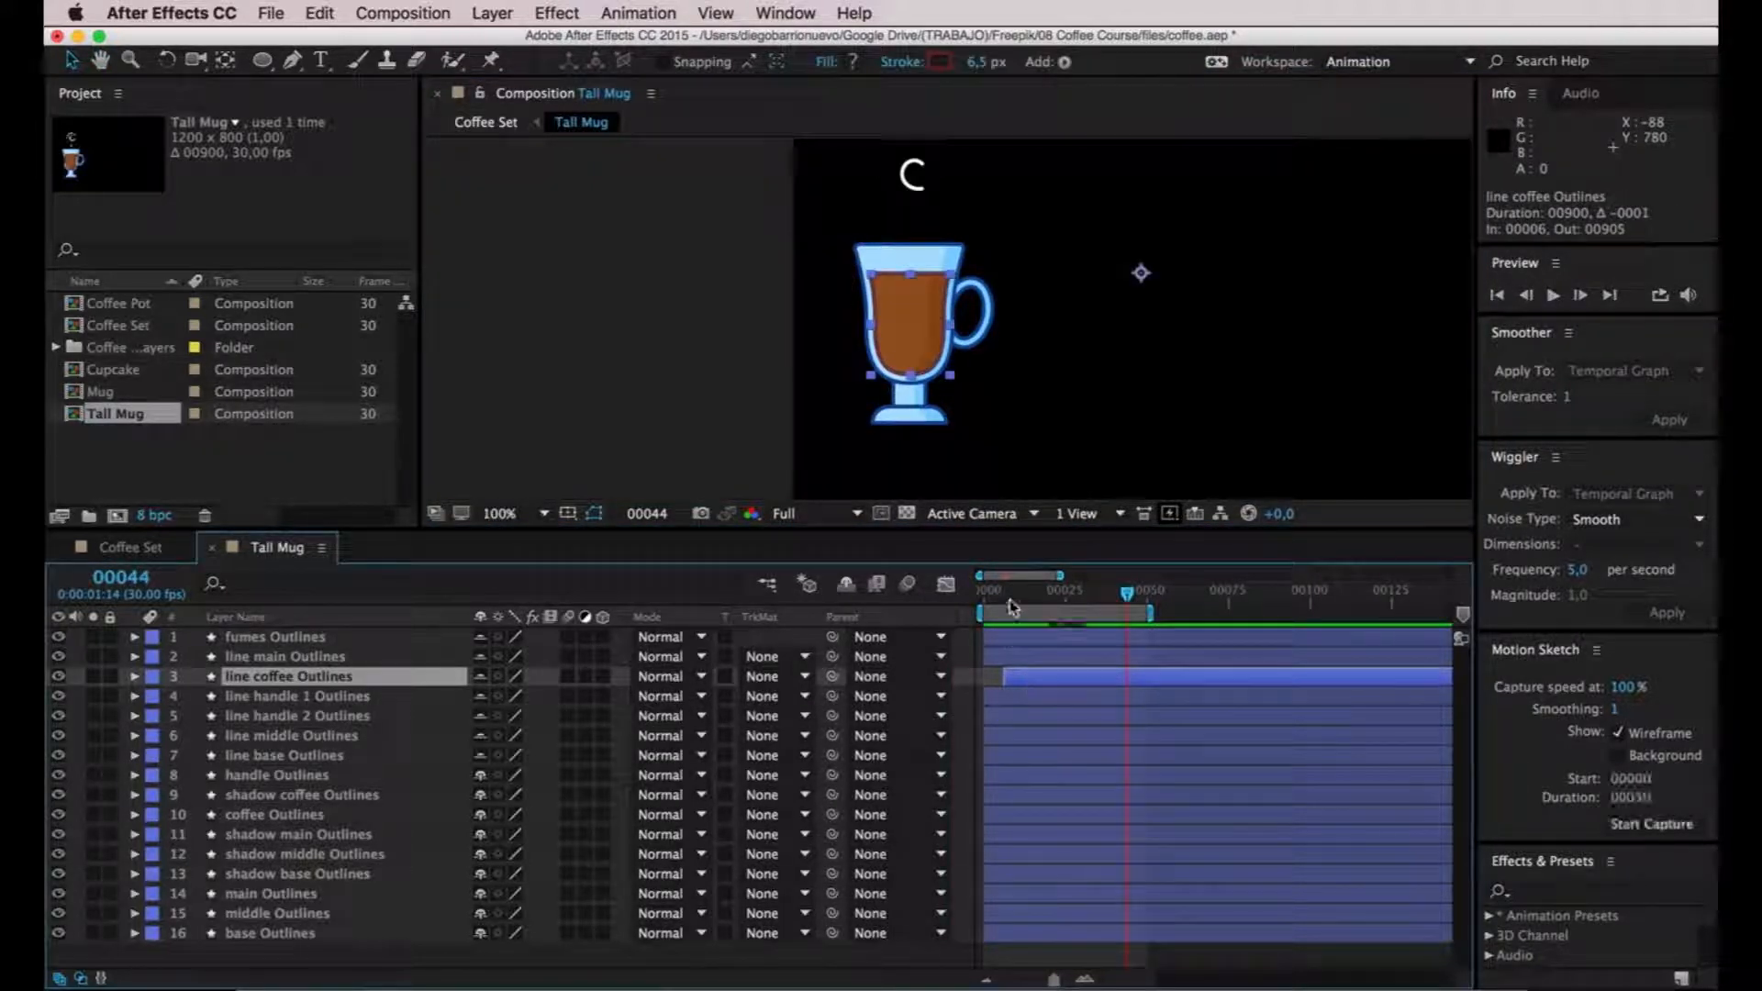
left_click_drag(1007, 598, 968, 601)
key("space")
key("space")
left_click(691, 443)
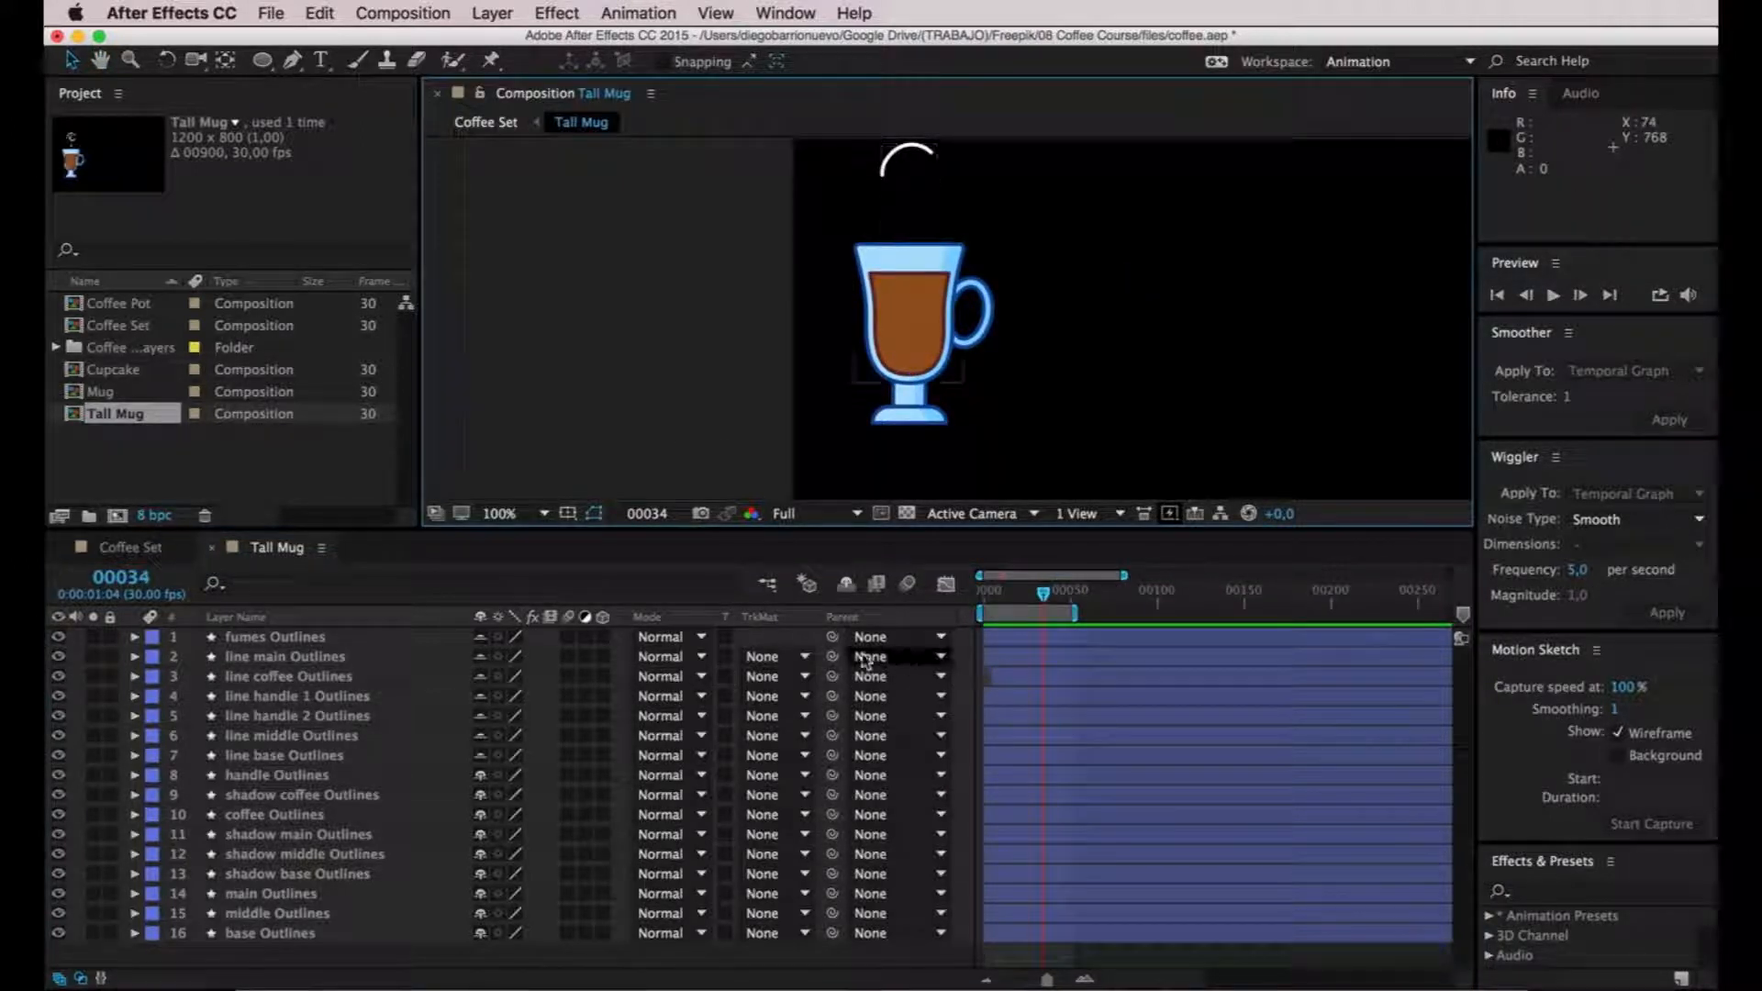
Delay the fumes Outlines layer to start at about frame 24 and extend the work area to 86 frames for the preview.
left_click(1054, 755)
mouse_move(1049, 598)
left_mouse_down()
mouse_move(990, 598)
mouse_move(1065, 596)
mouse_move(1017, 601)
mouse_move(1040, 601)
left_mouse_up()
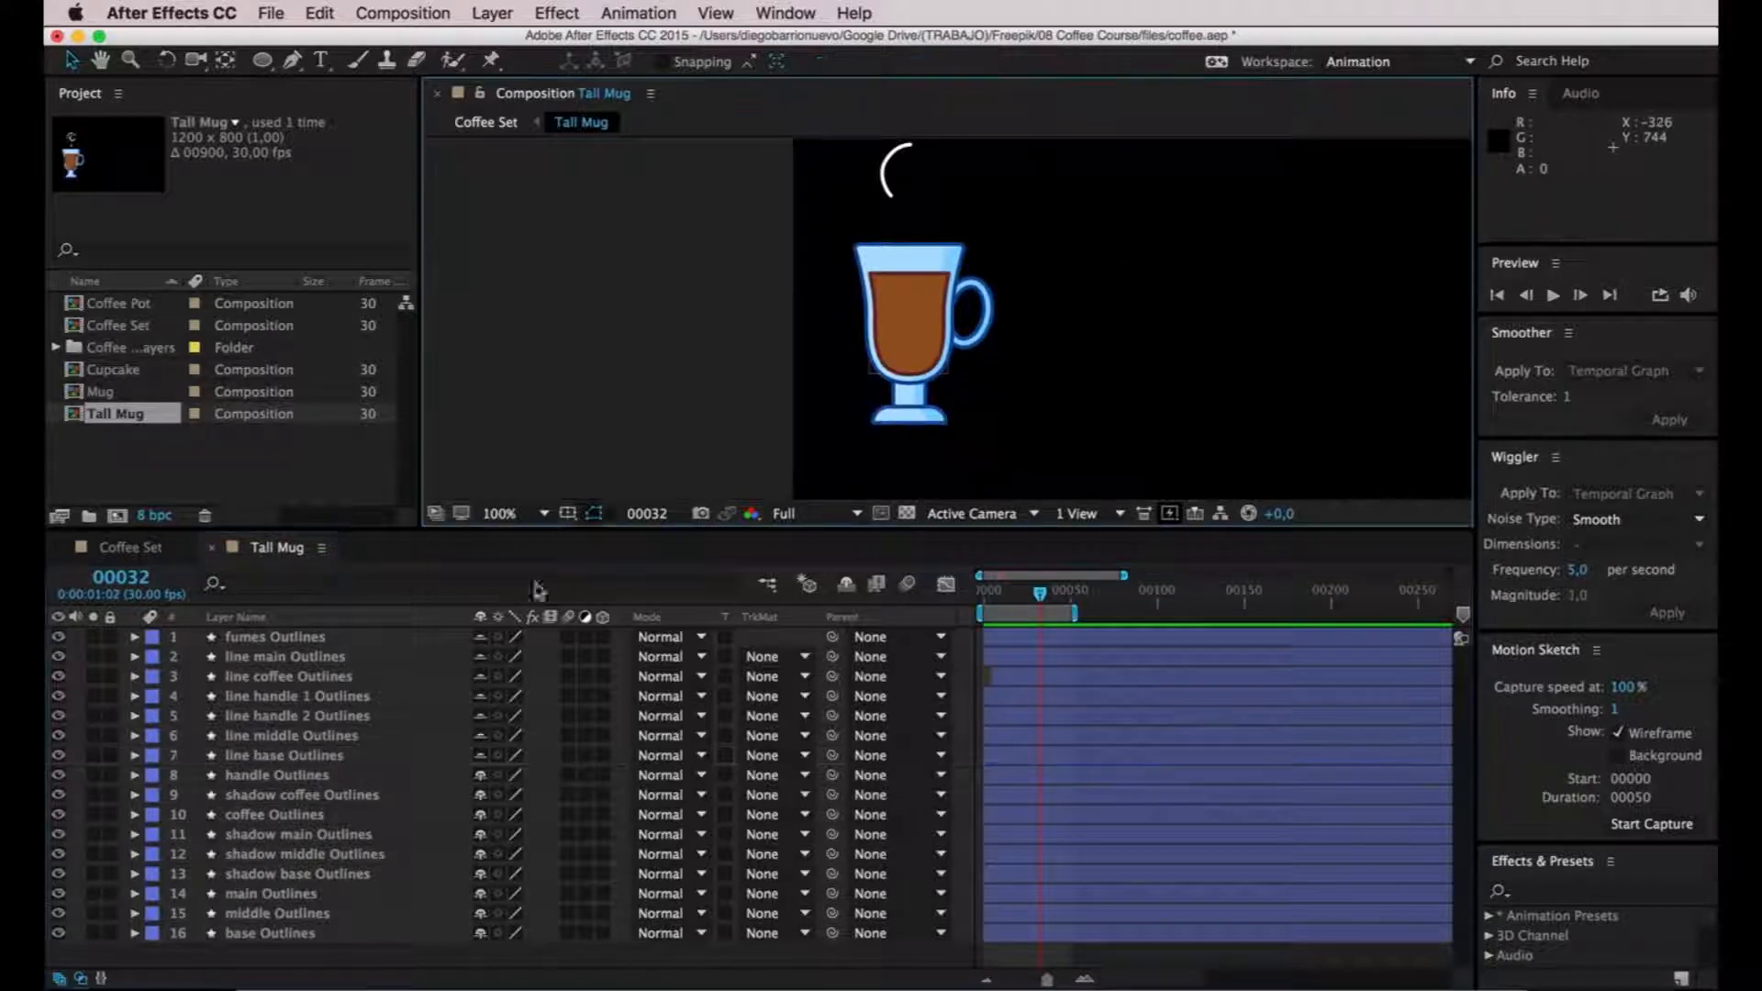
left_click(266, 638)
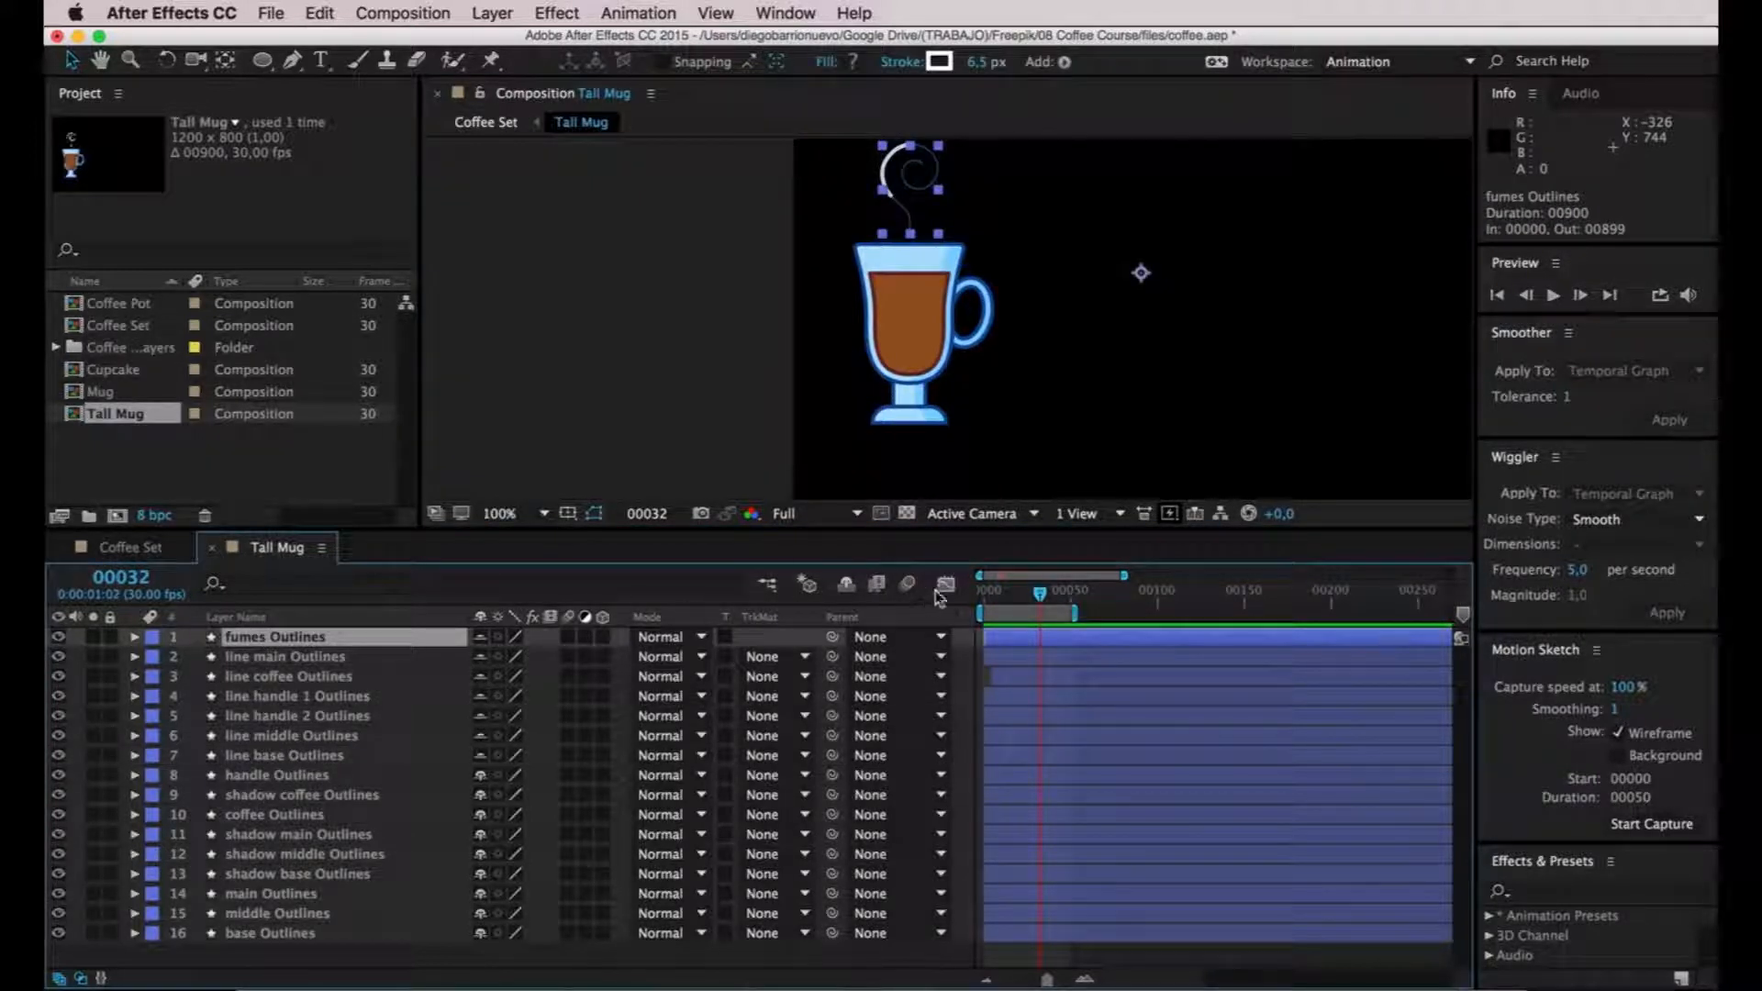
left_click_drag(1013, 643, 1026, 642)
left_click(975, 597)
key("space")
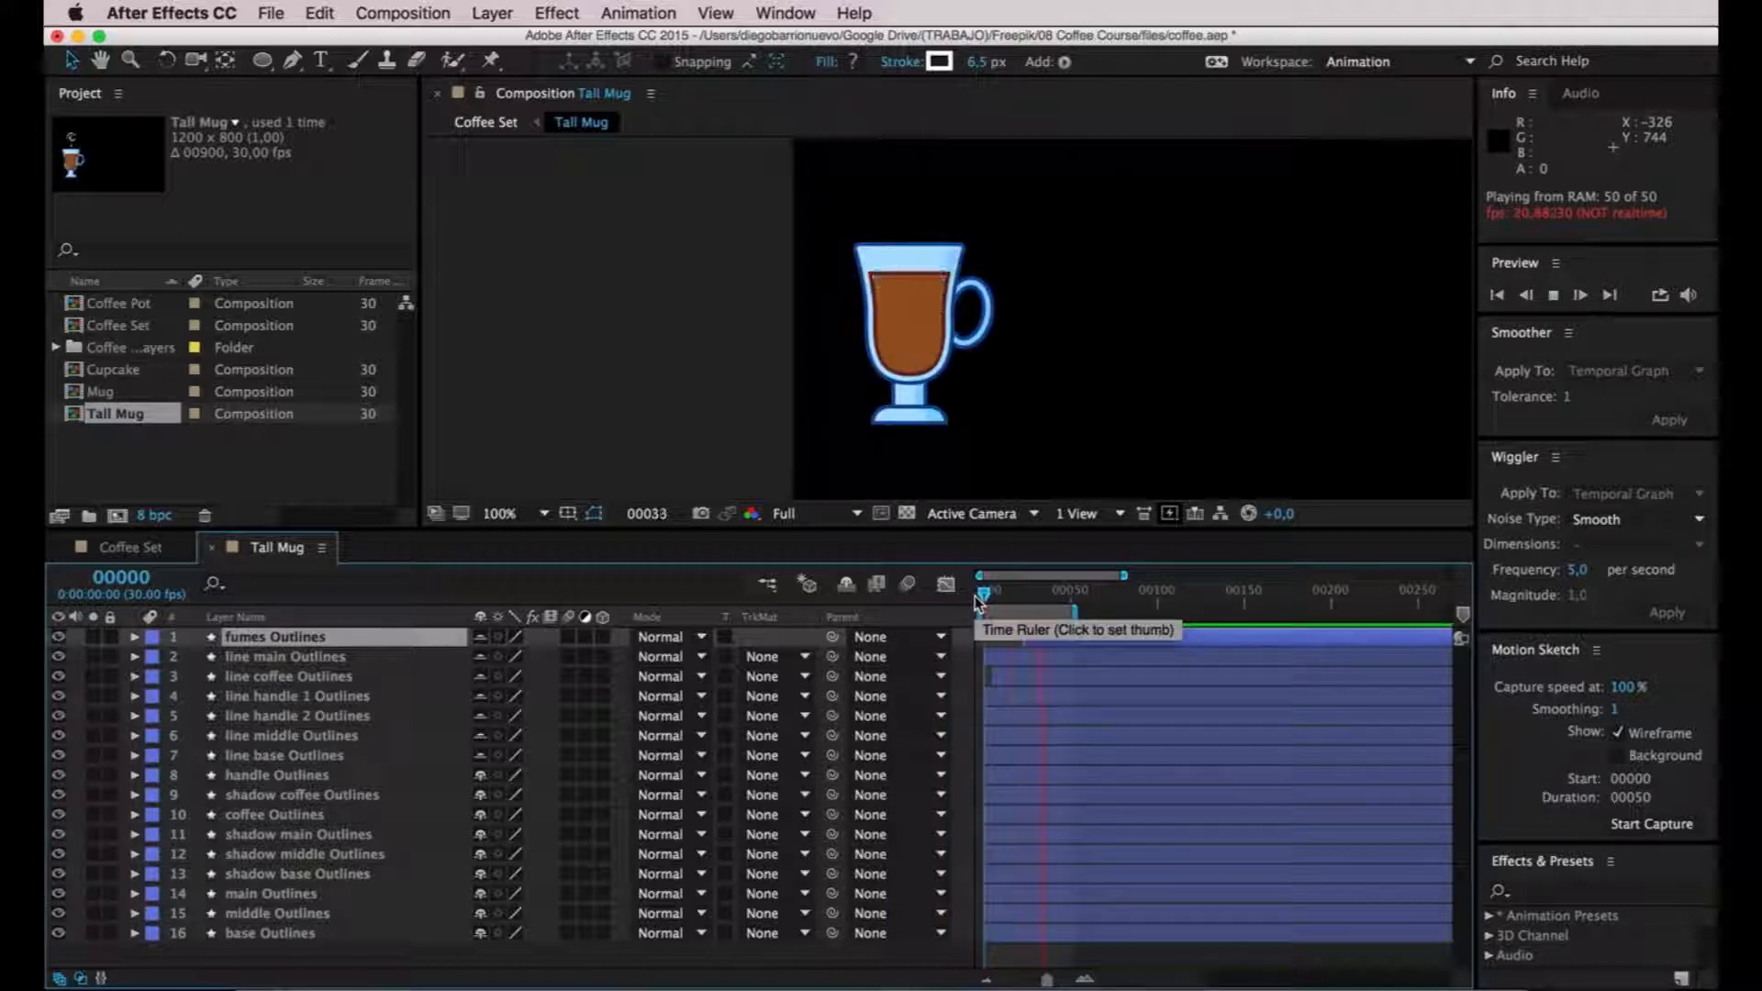
left_click_drag(1075, 613, 1136, 615)
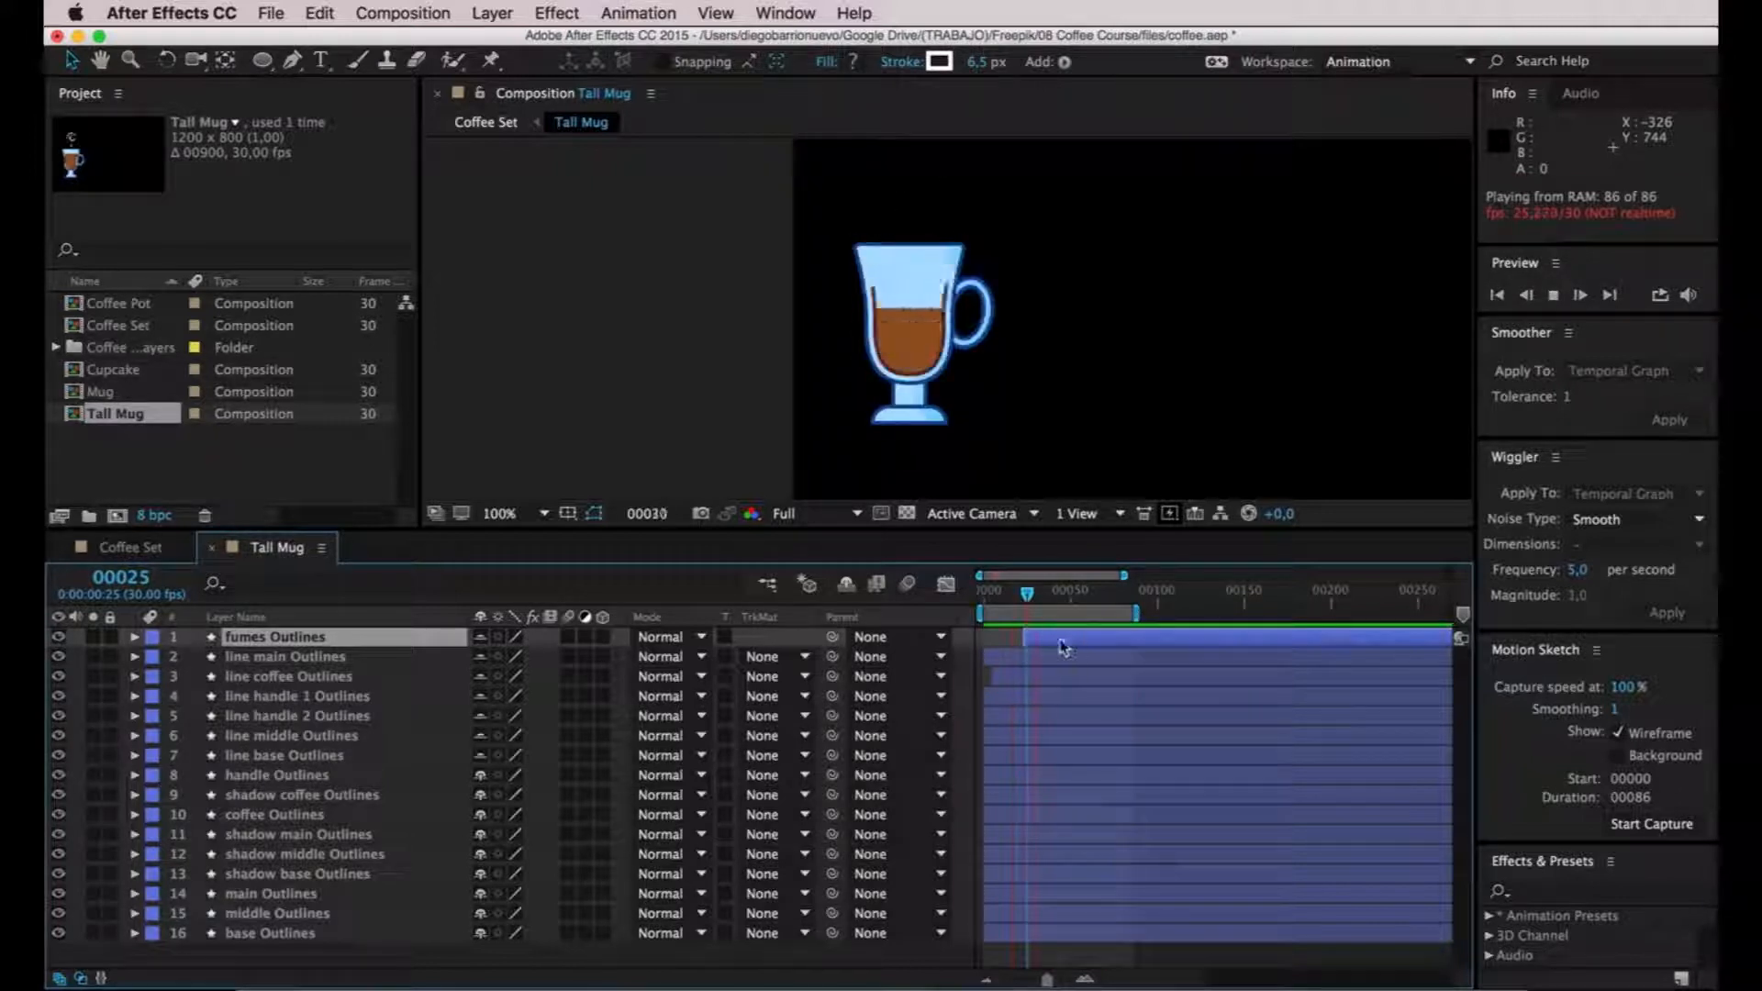
Shift the fumes Outlines layer to start at frame 16 and duplicate it.
key("space")
left_click_drag(1076, 644, 1062, 640)
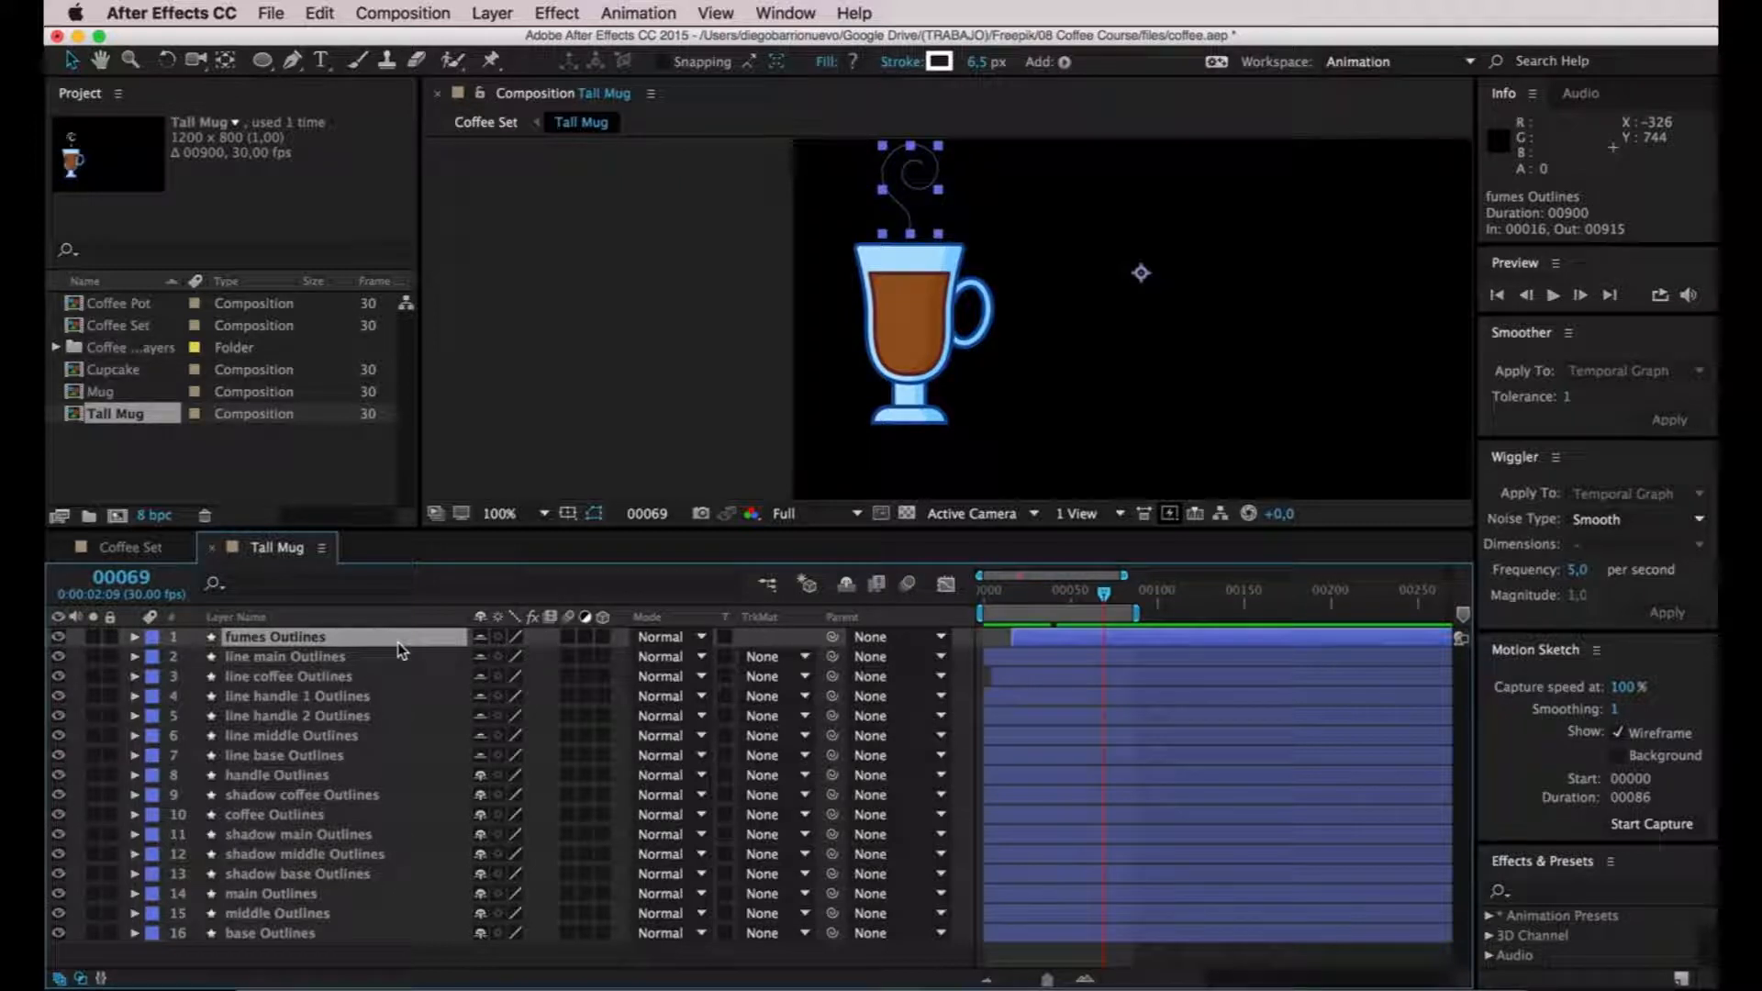
left_click(564, 404)
left_click(348, 642)
key("super+d")
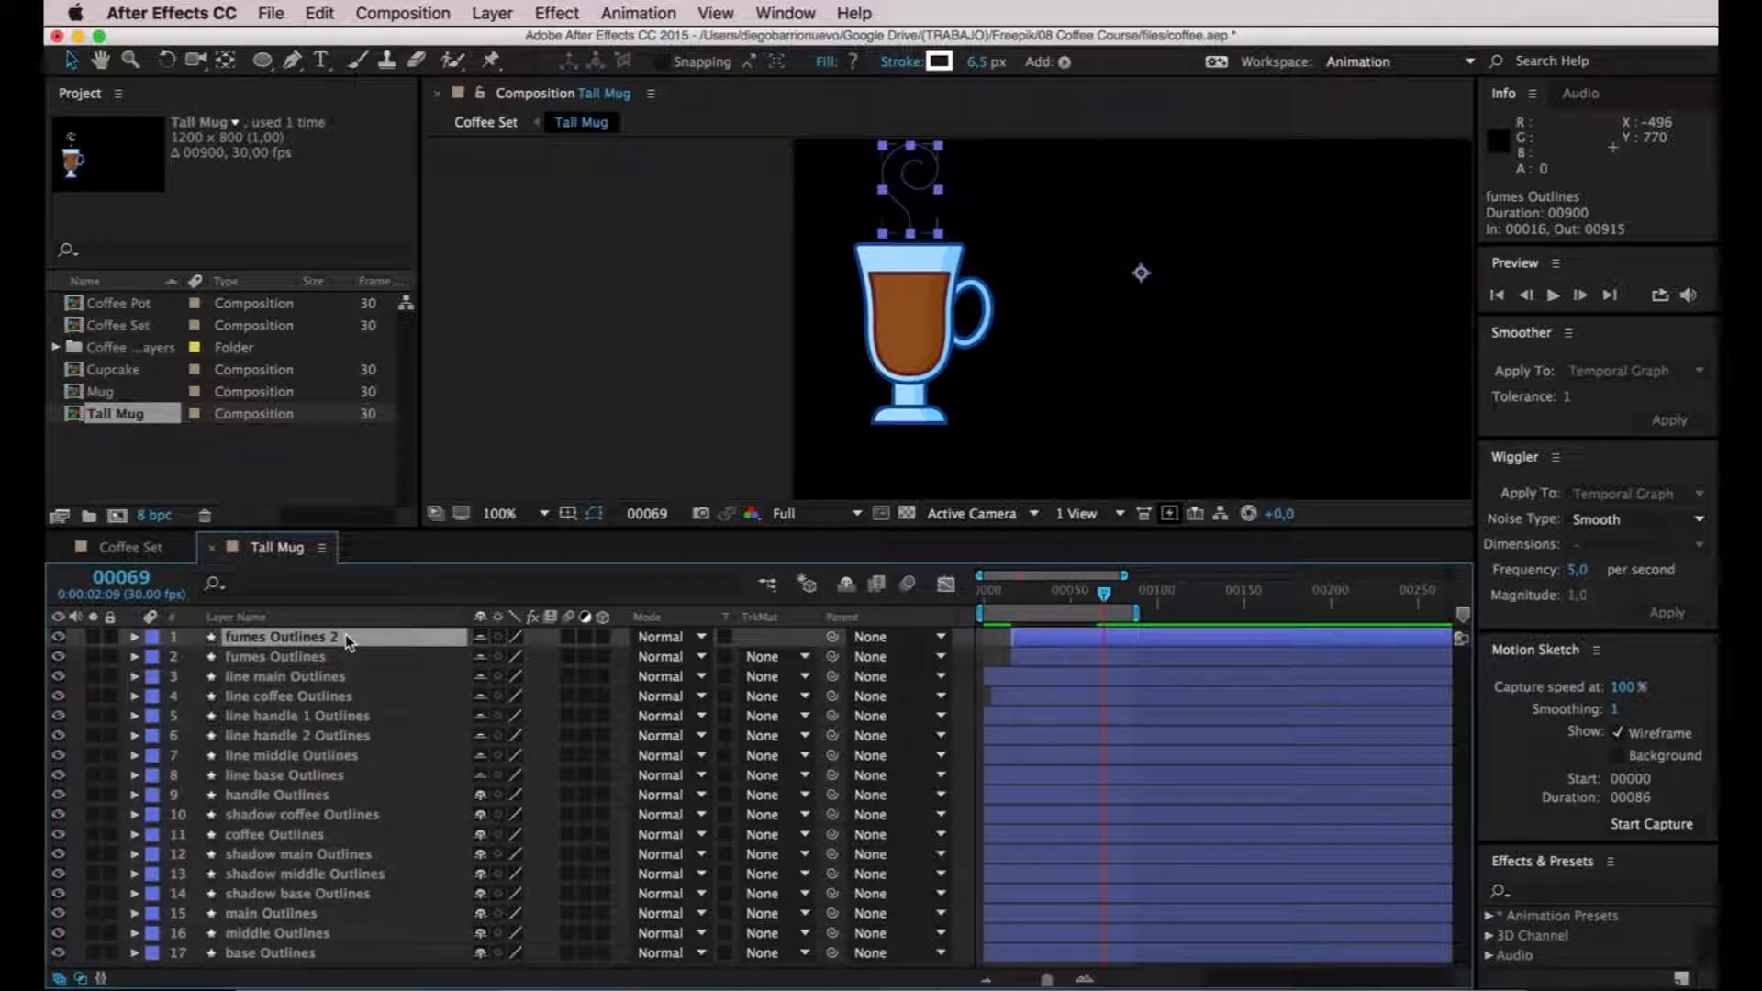
Move the original fumes Outlines layer earlier to start at about frame 2 and preview the animation from frame 0.
left_click(1022, 657)
mouse_move(1047, 657)
left_mouse_down()
mouse_move(1017, 659)
mouse_move(1035, 645)
left_mouse_up()
left_click_drag(1101, 596, 977, 604)
left_click(670, 401)
key("space")
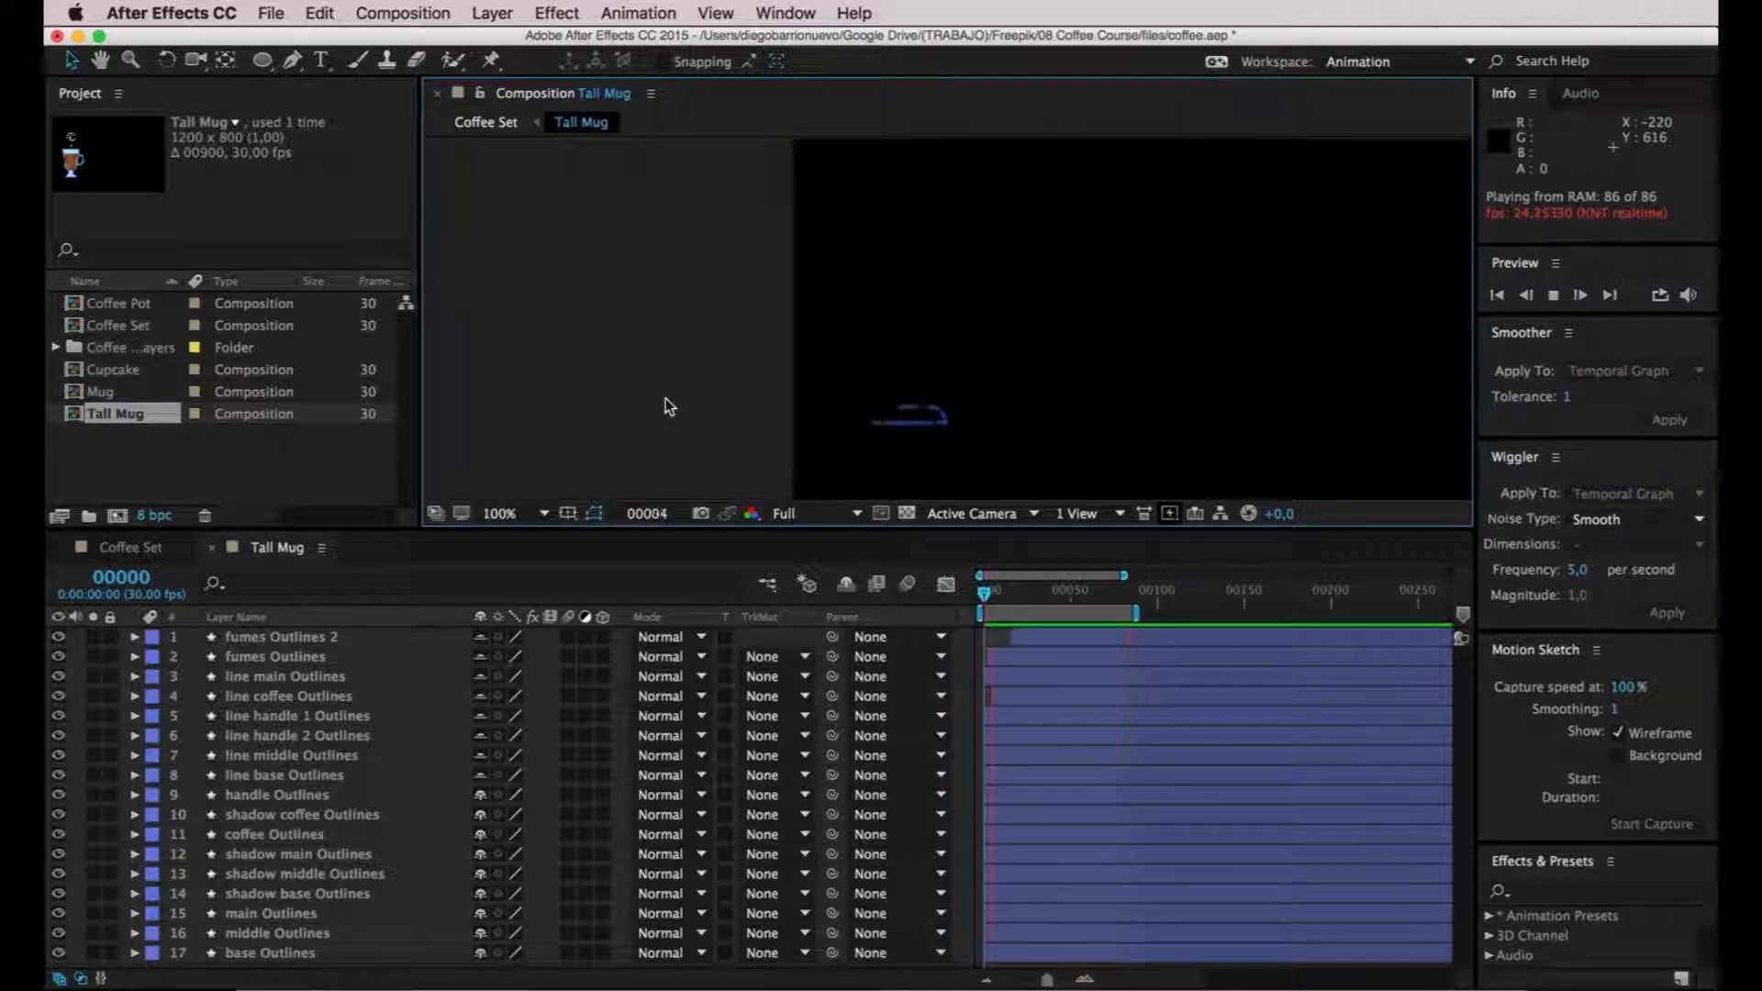
Shift the fumes Outlines 2 layer's start to frame 13 and the fumes Outlines layer's start to frame 0, previewing each change.
left_click(1046, 637)
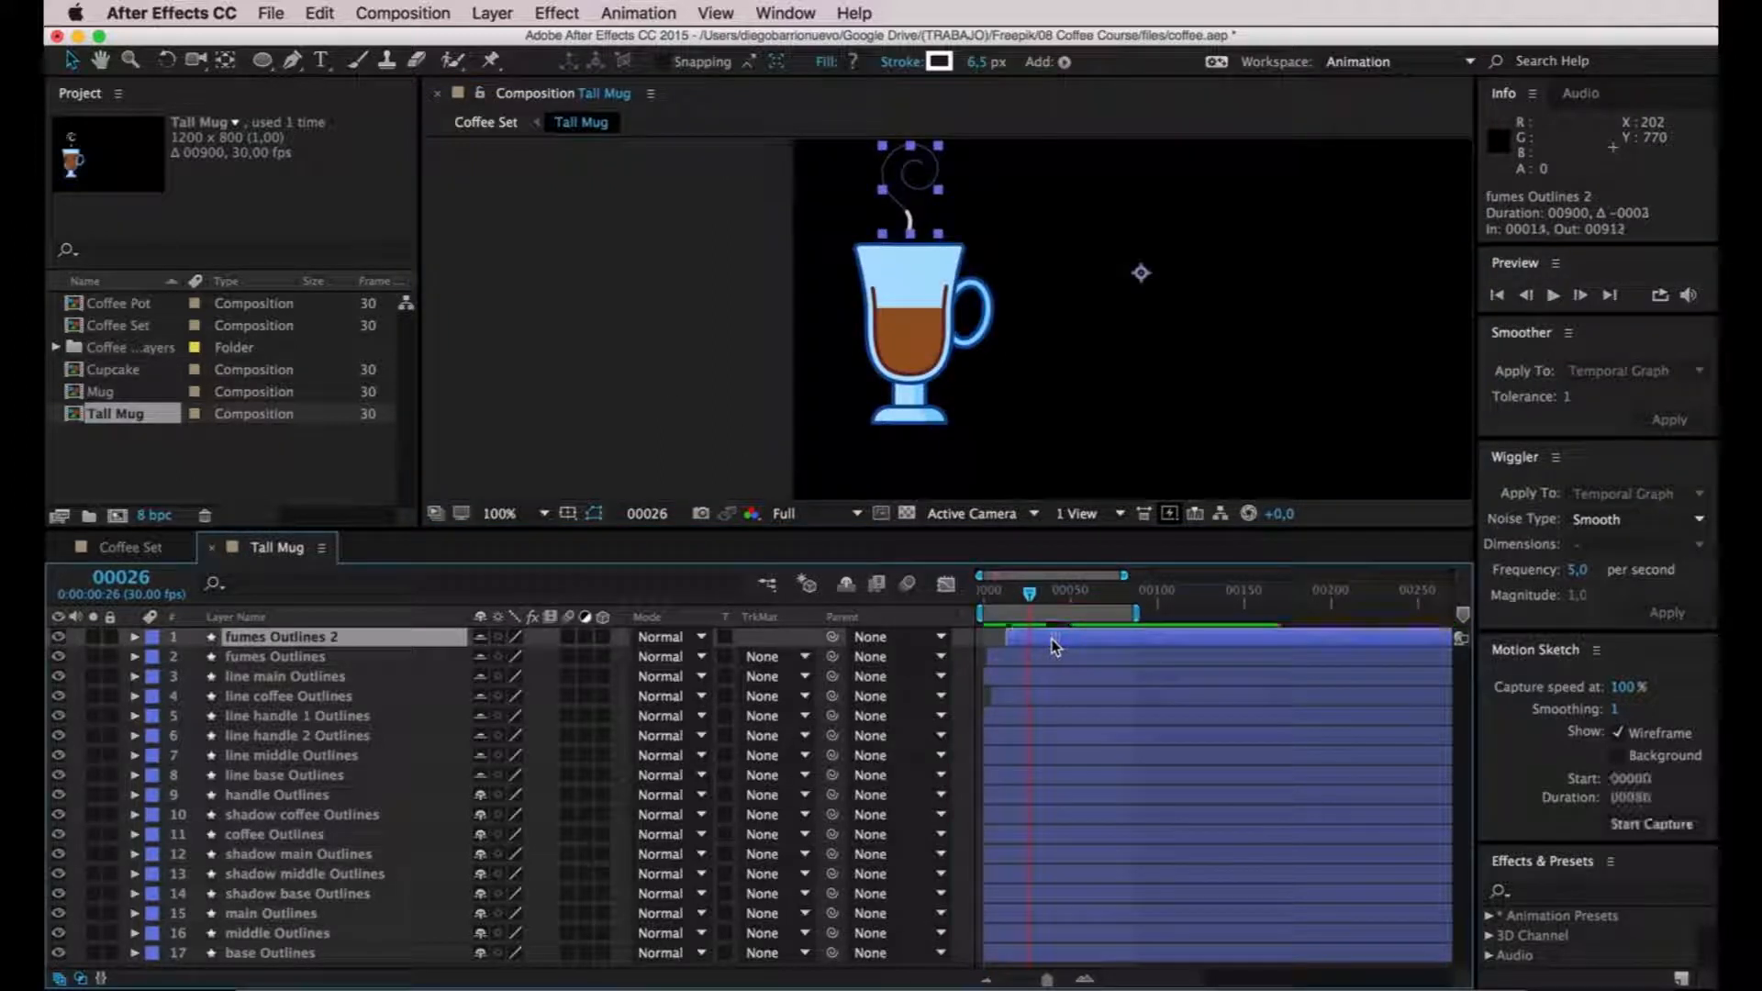
key("space")
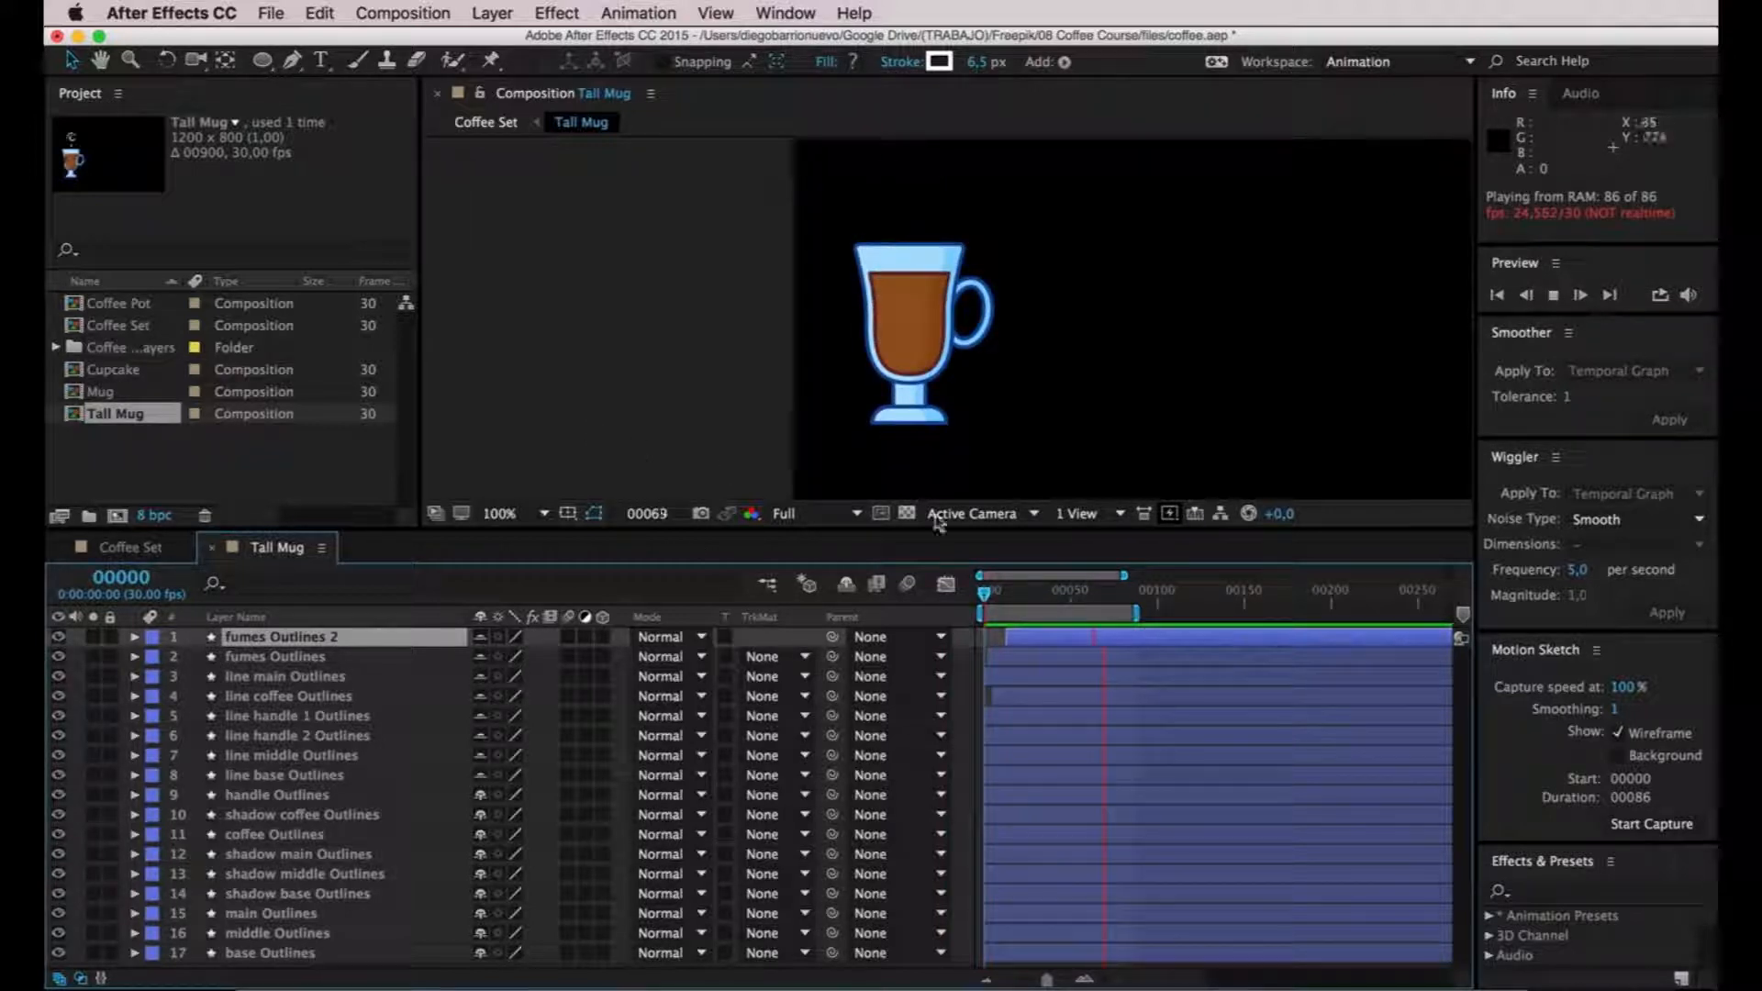
left_click(1010, 660)
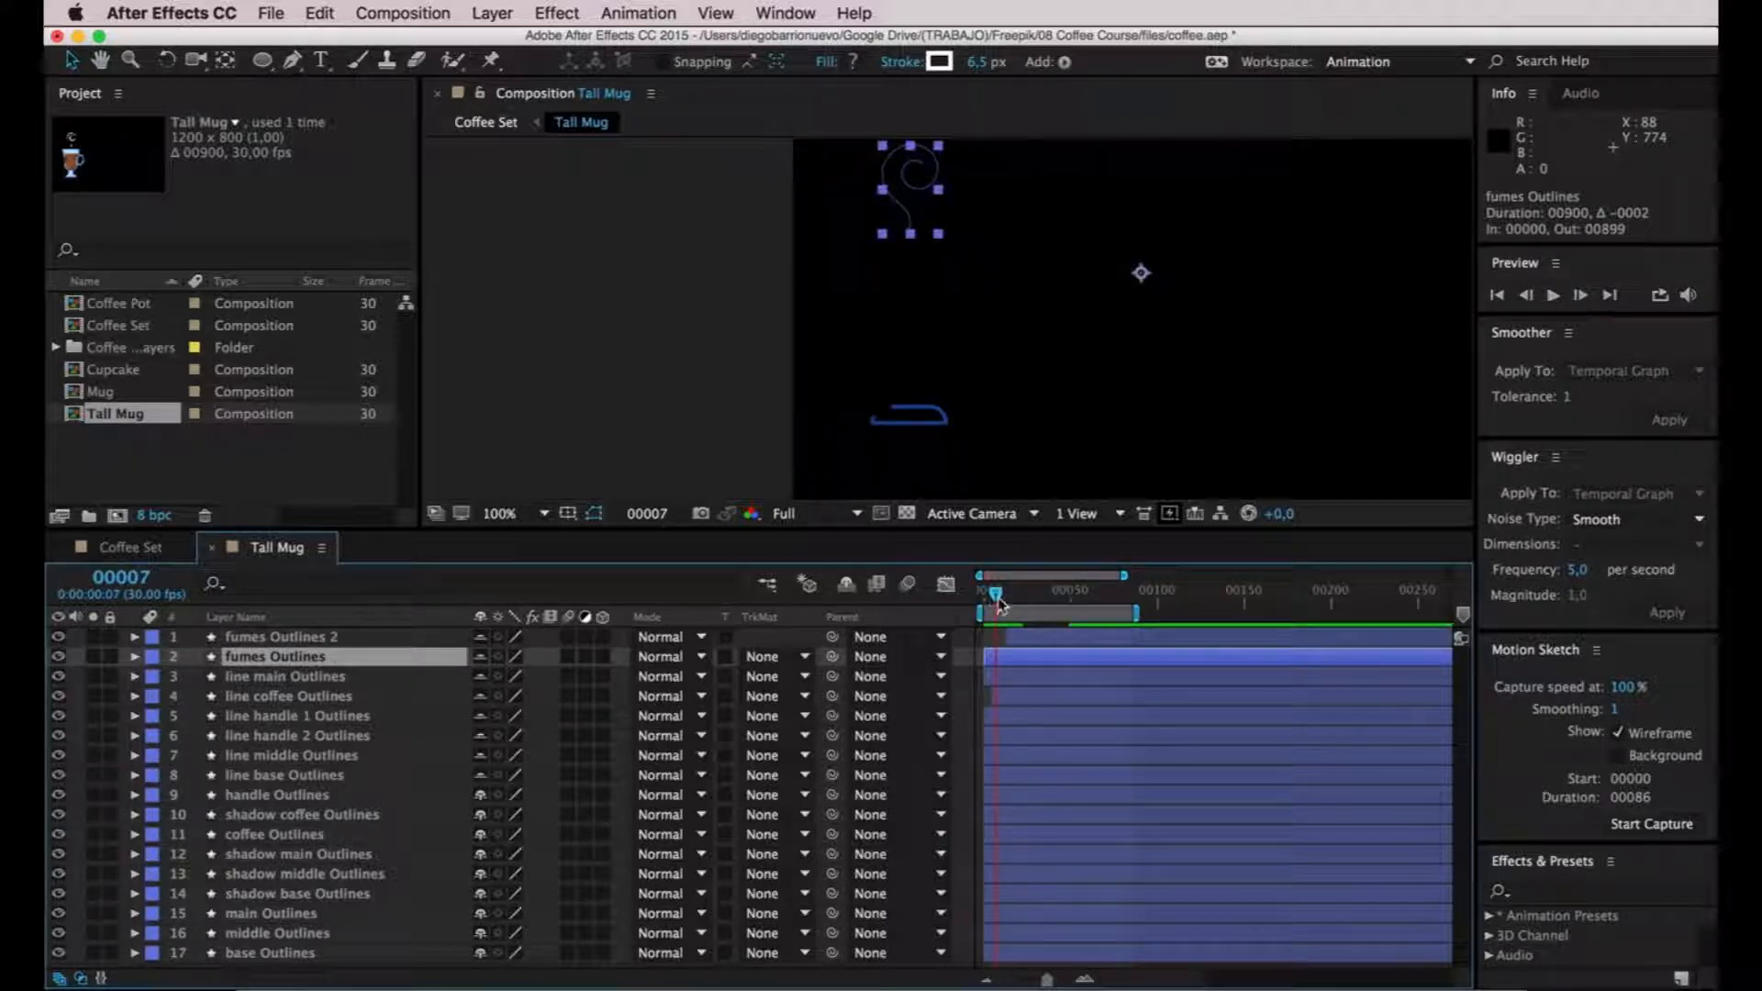
key("space")
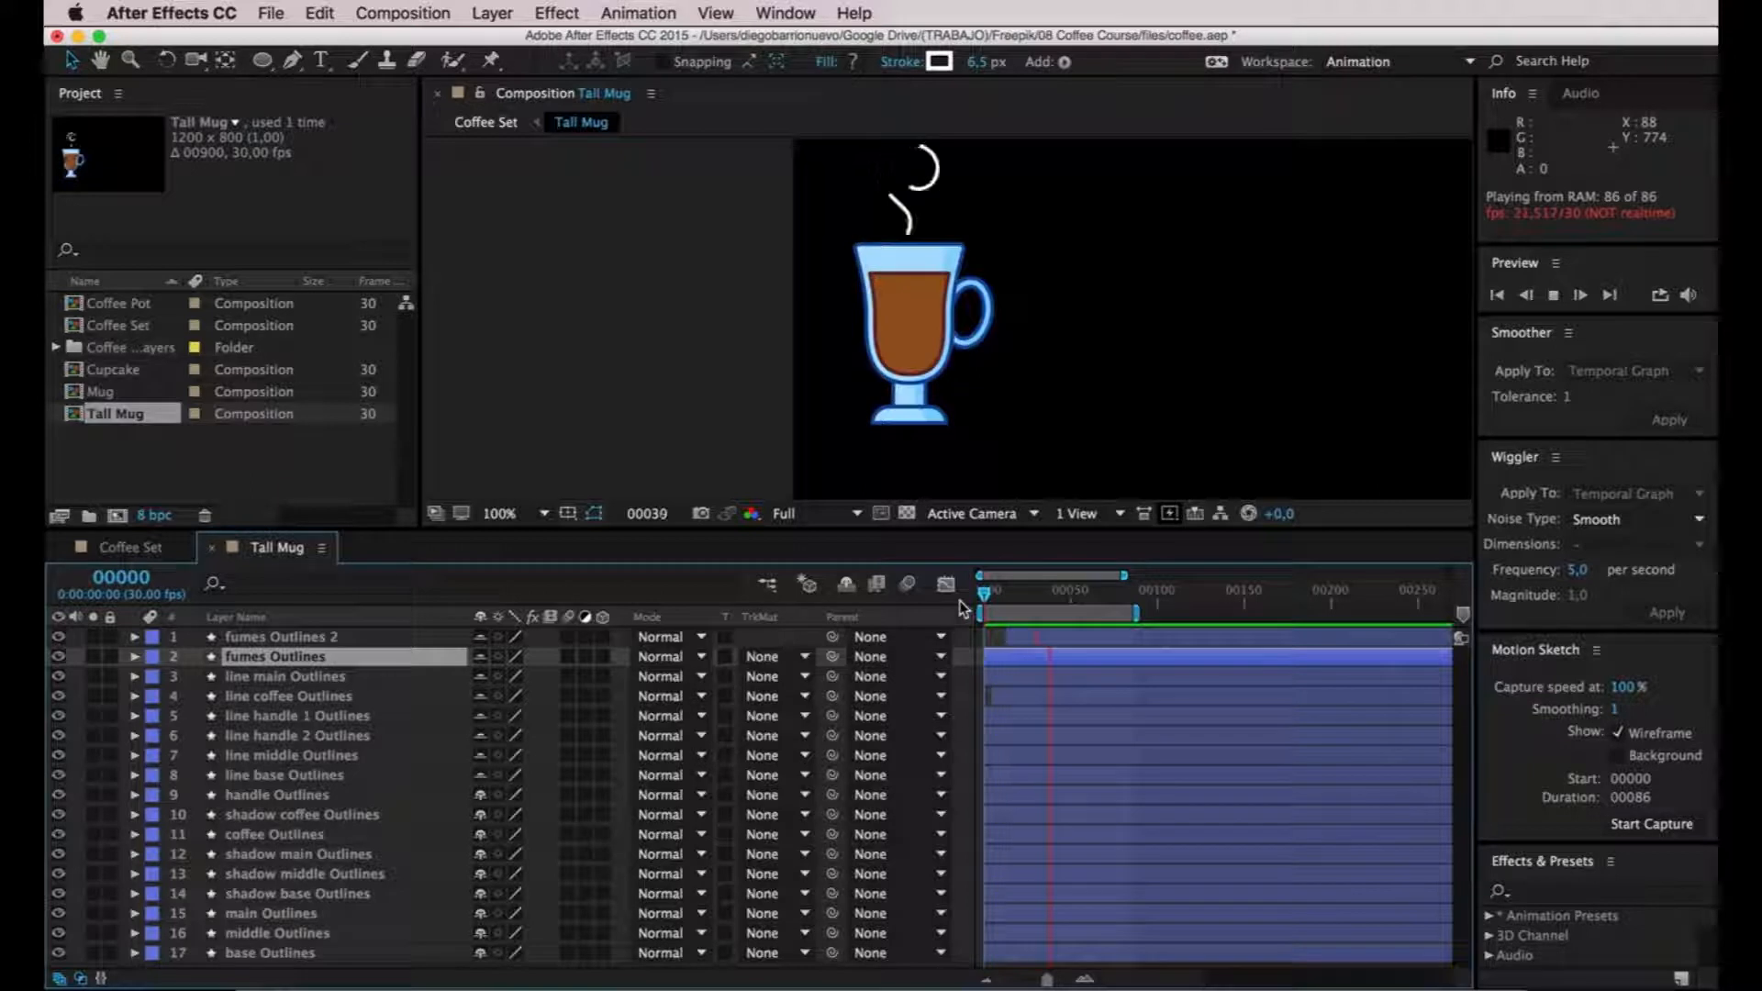
Move the fumes Outlines 2 layer earlier to start at about frame 11 and preview the steam timing from frame 0.
left_click(1021, 636)
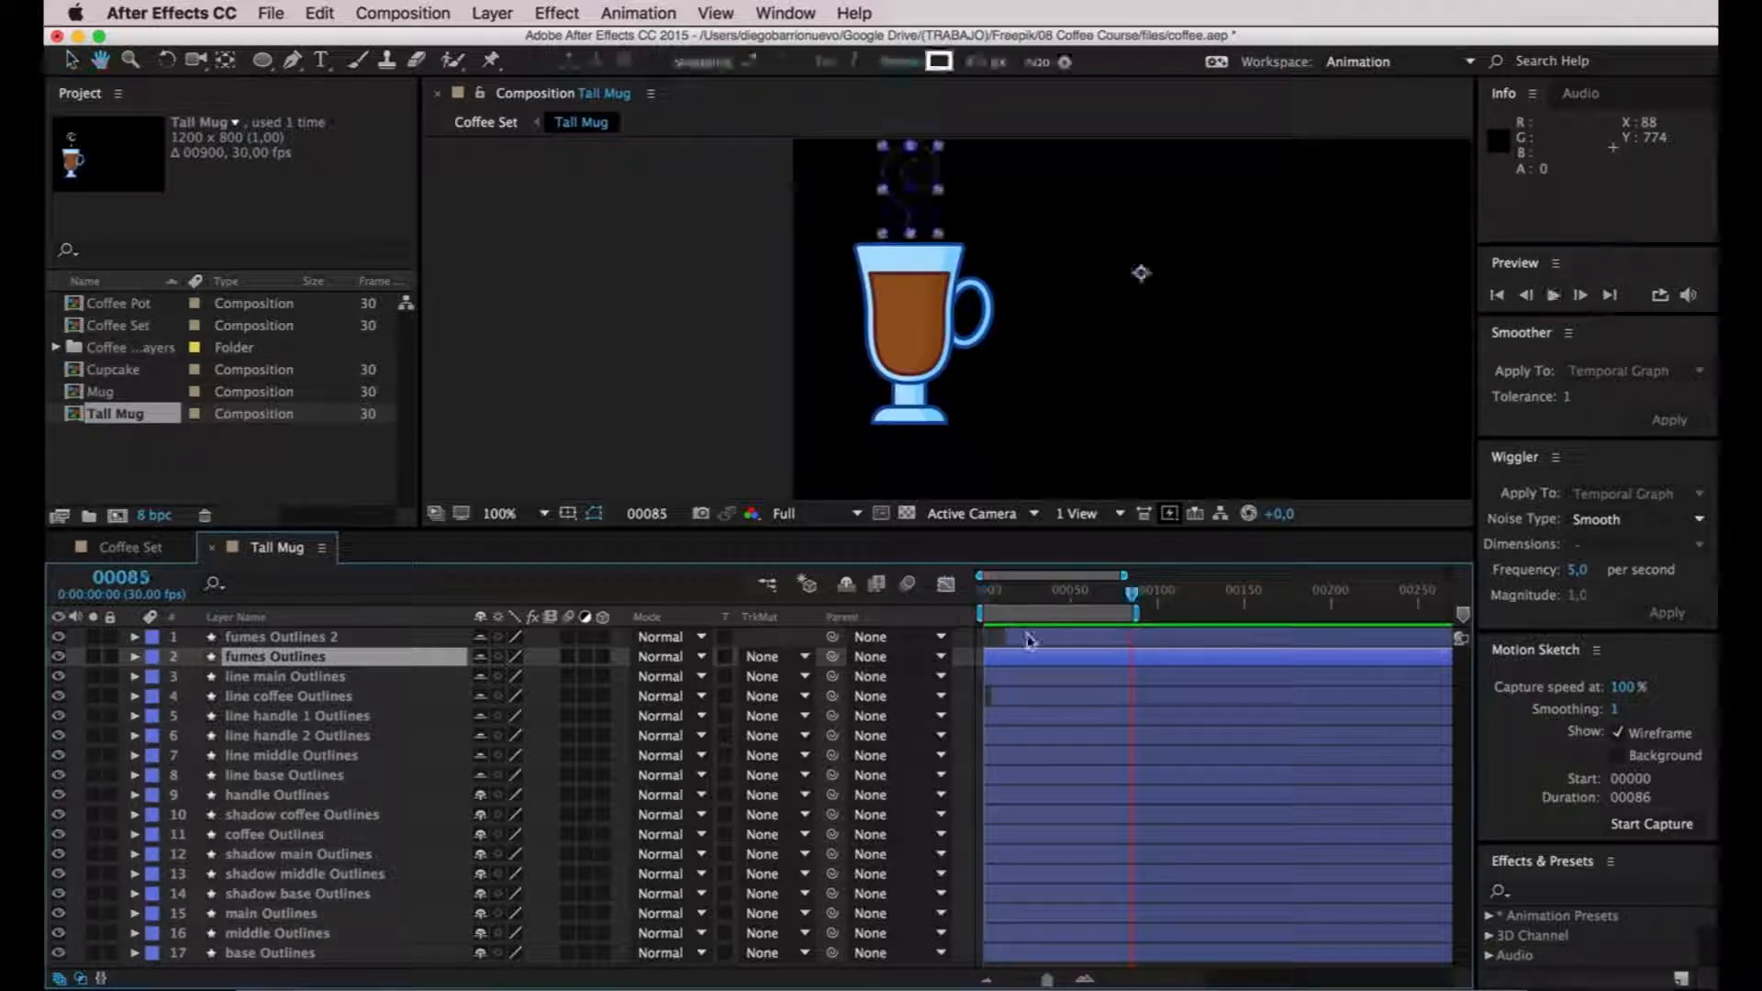
key("space")
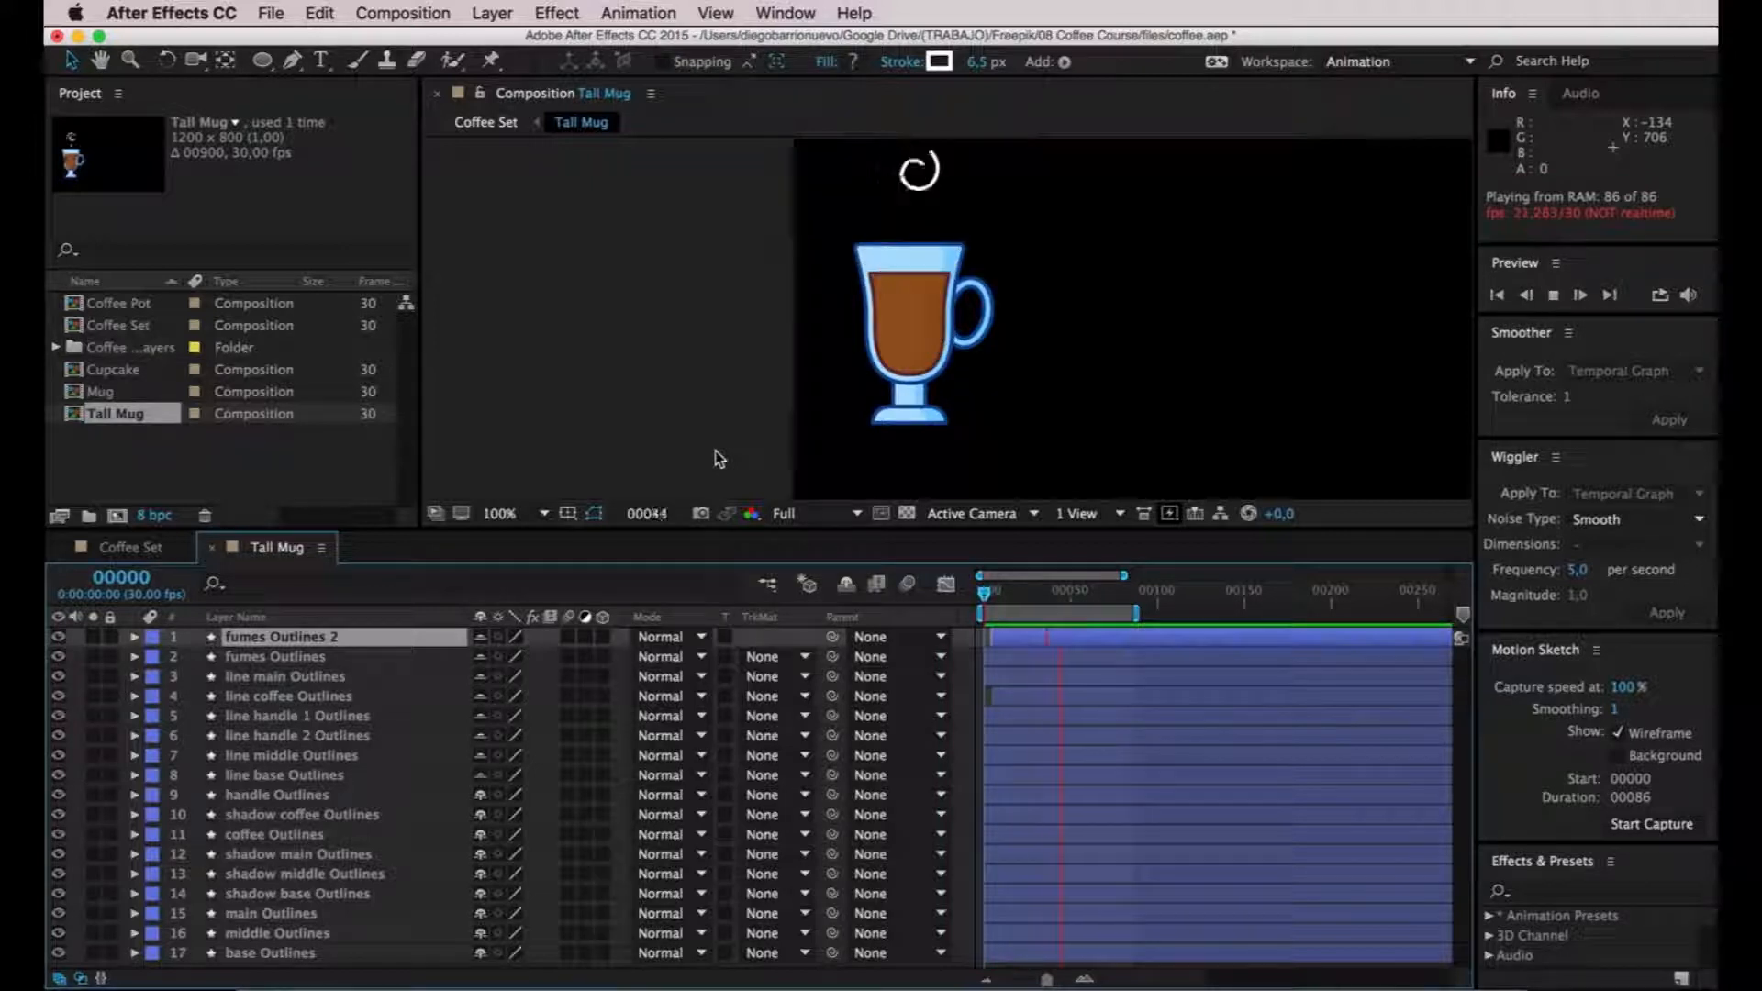
left_click_drag(1010, 636, 907, 596)
key("space")
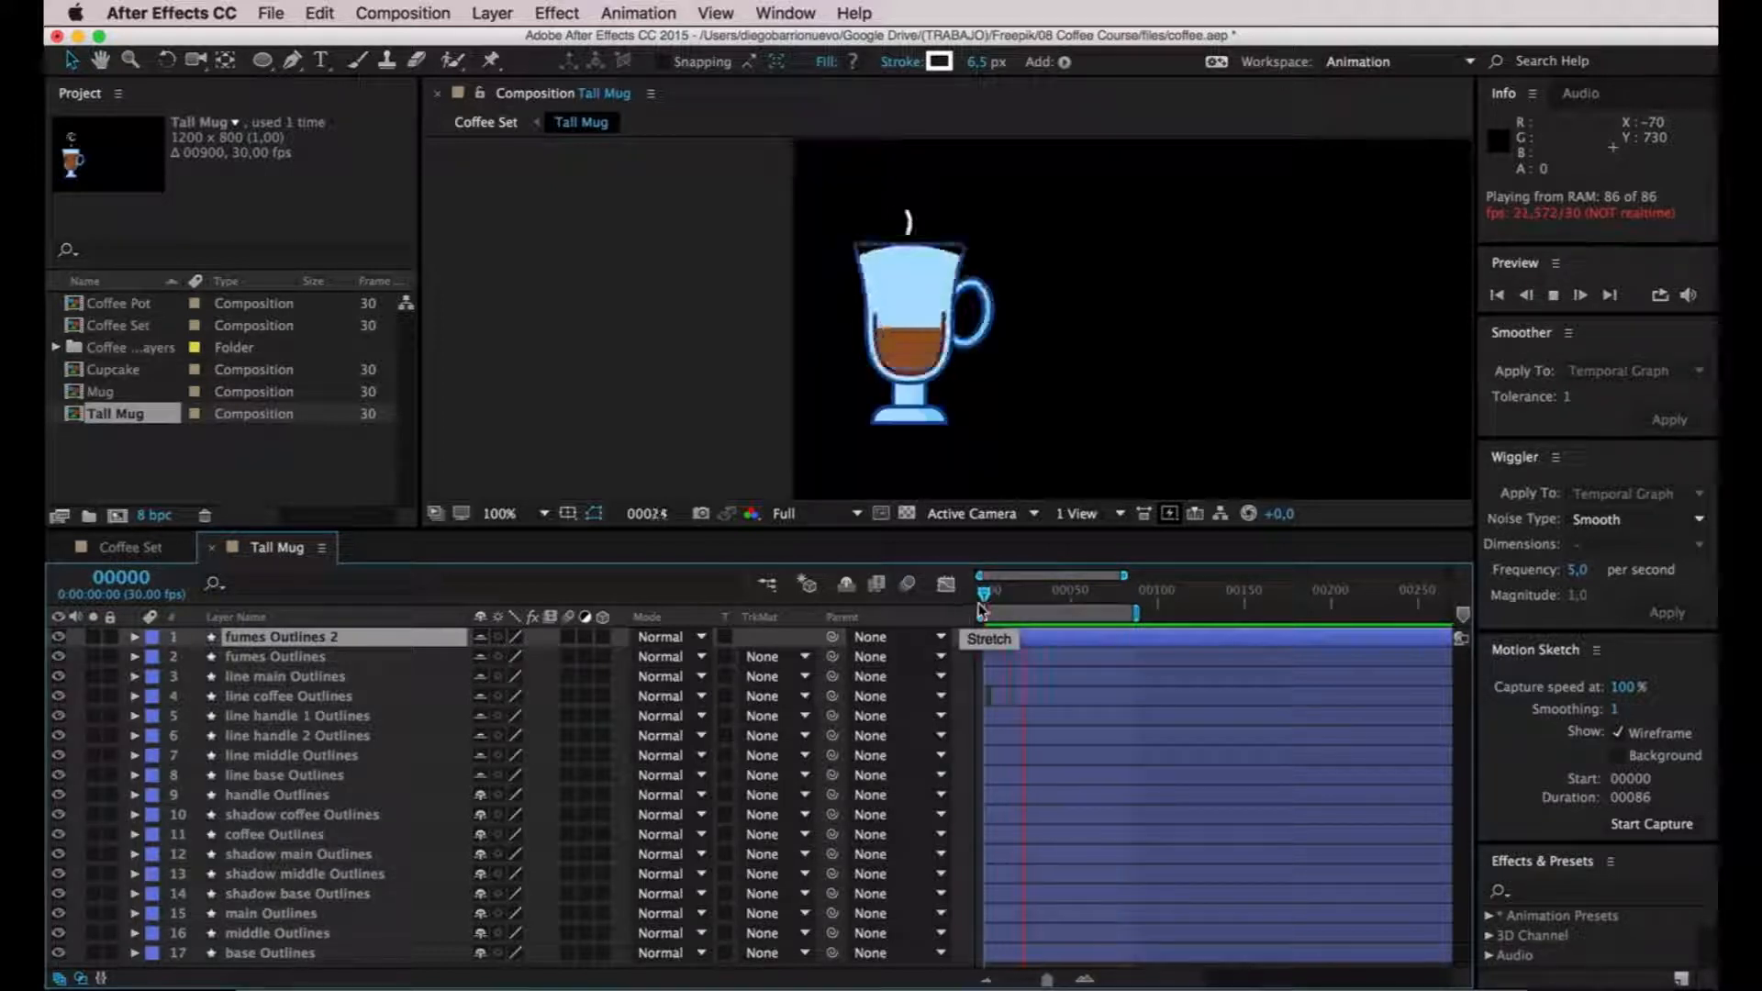
Set the work area to end at frame 65 and preview the shortened animation.
key("space")
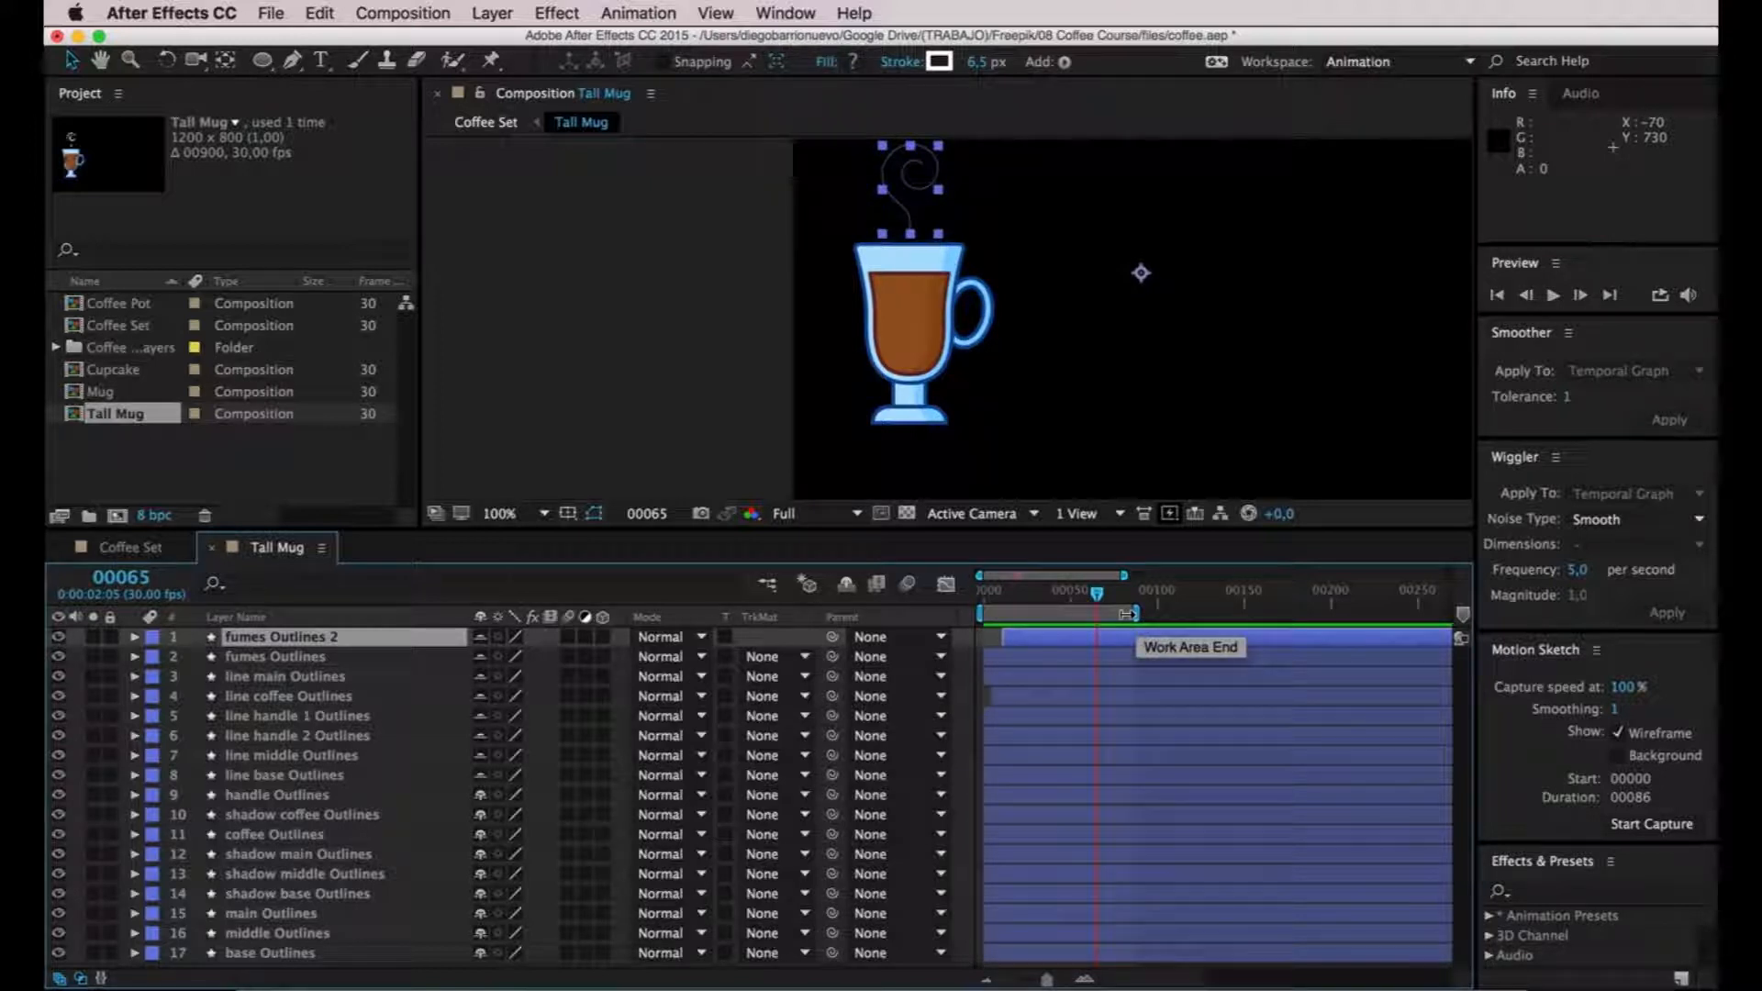
key("n")
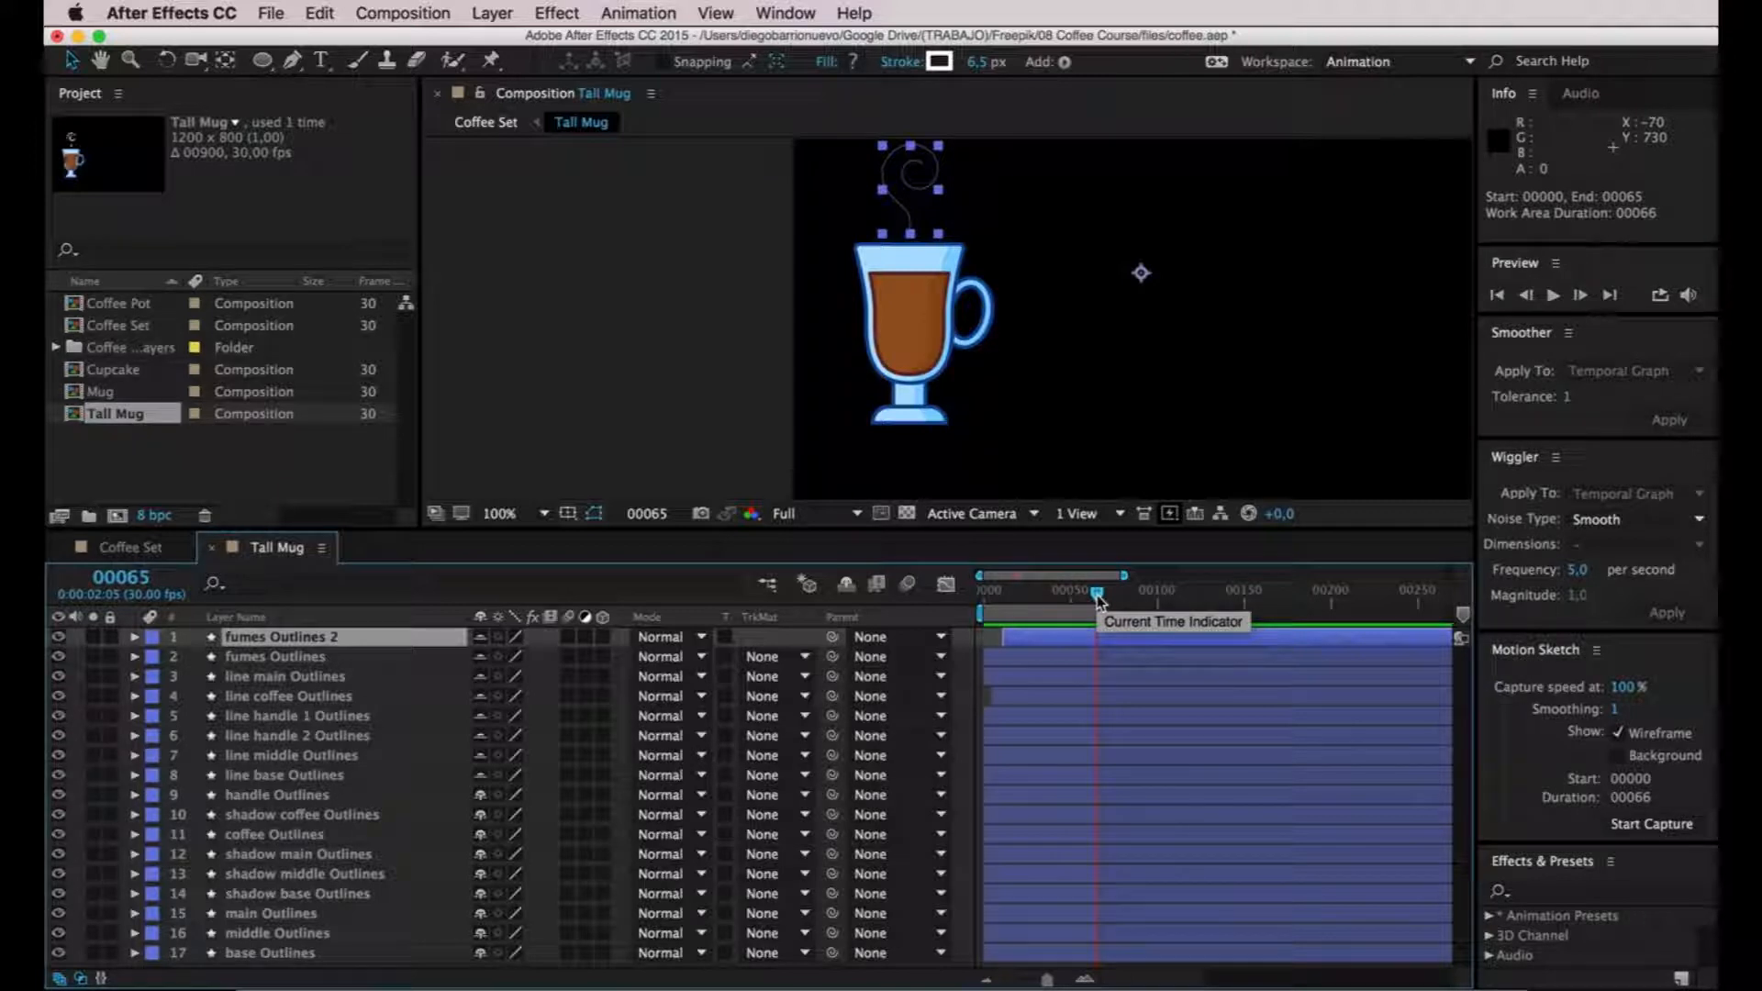
key("space")
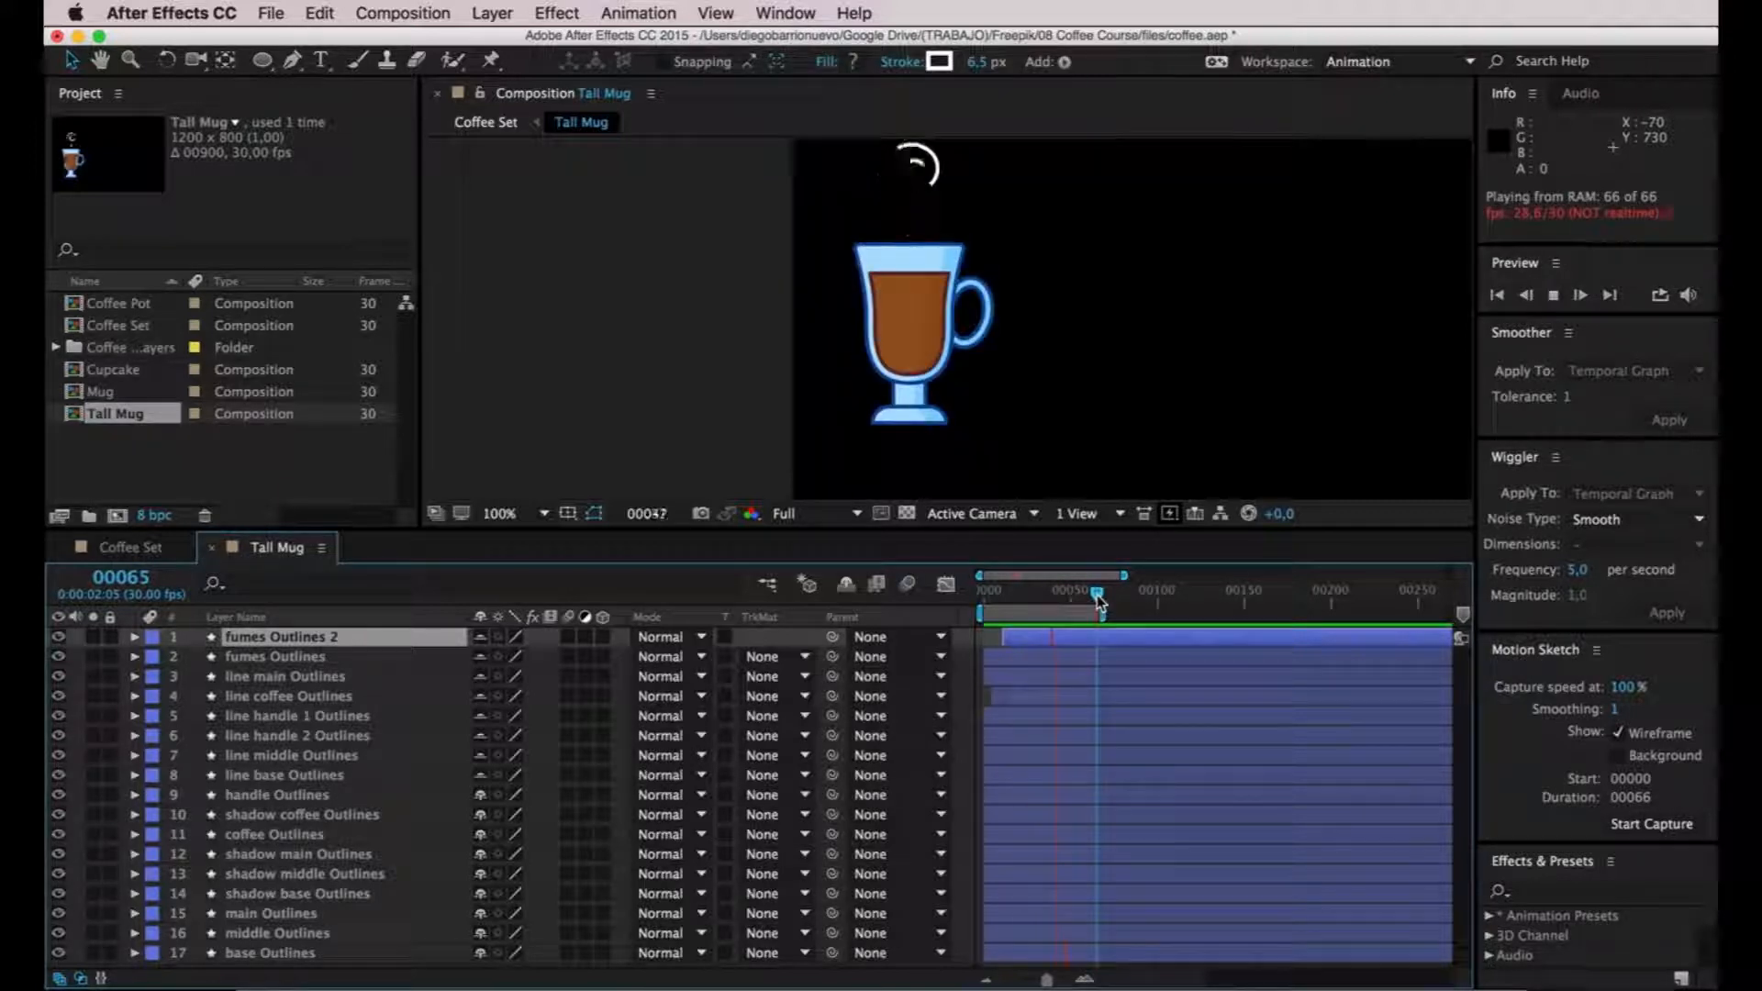